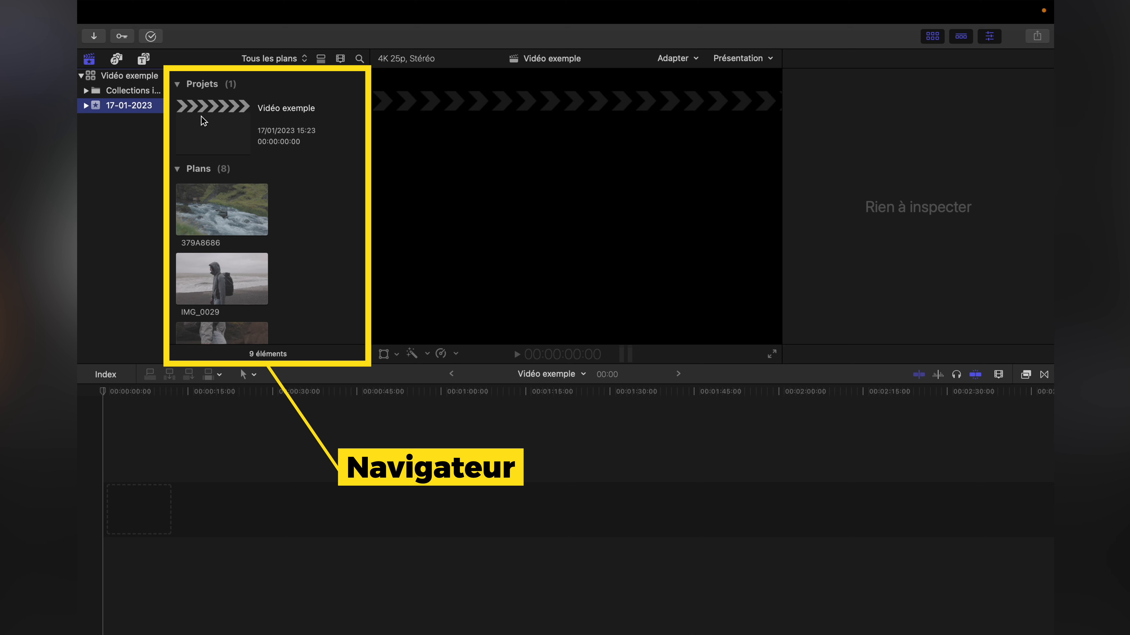
# Step: Look through the project and all source clips listed for the 17-01-2023 event in the browser
pyautogui.click(227, 115)
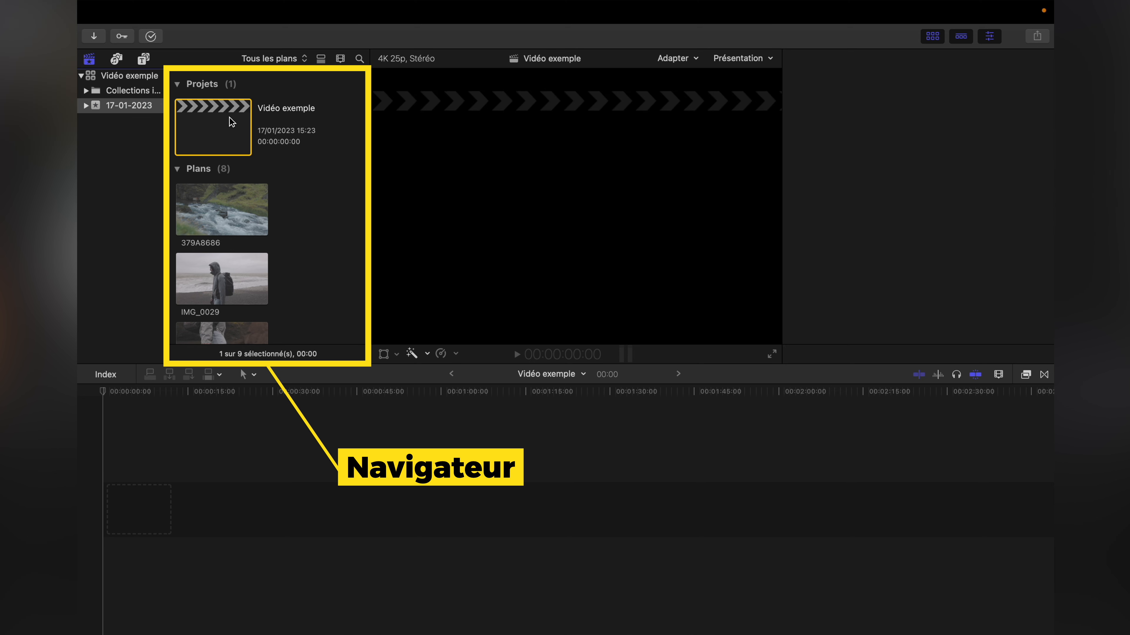
pyautogui.scroll(-10, 338, 311)
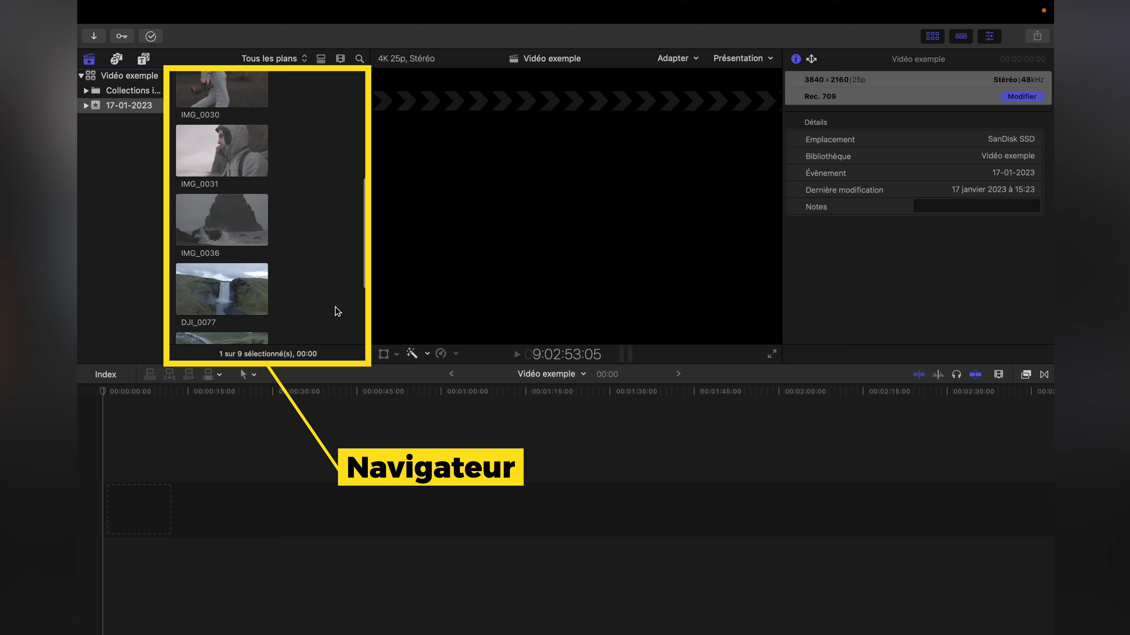
pyautogui.scroll(10, 338, 311)
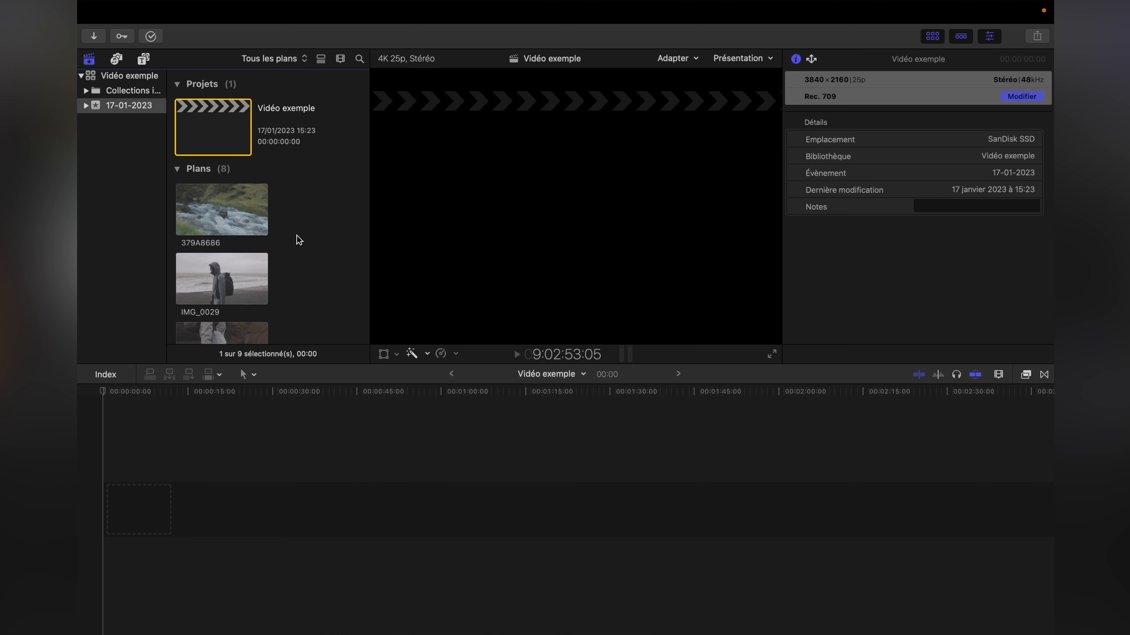
pyautogui.scroll(-10, 297, 236)
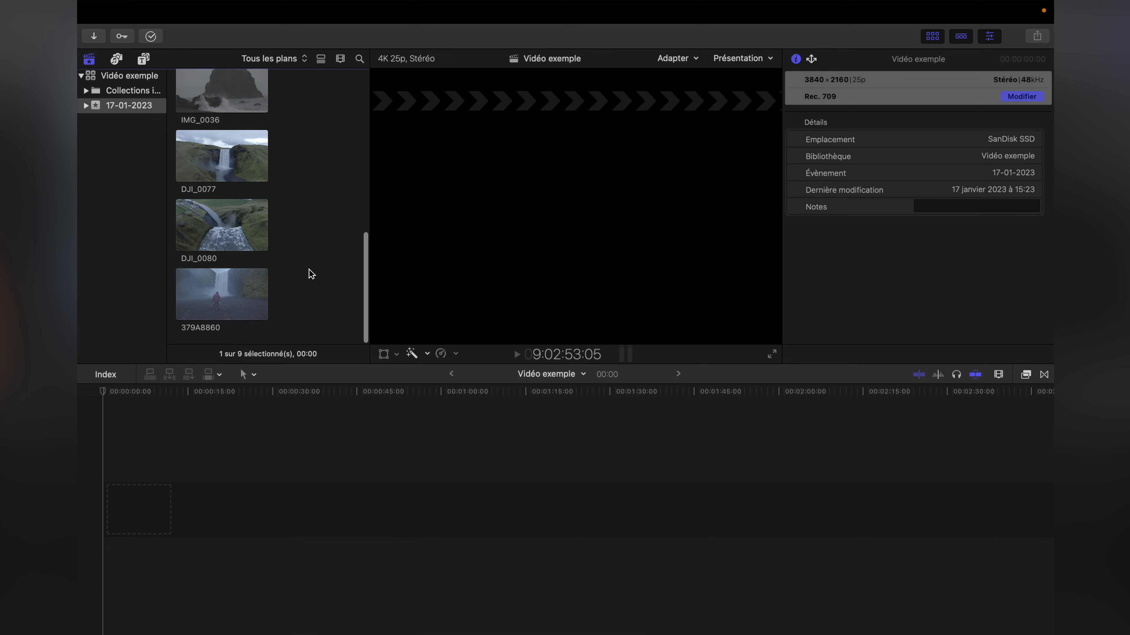
pyautogui.scroll(10, 311, 274)
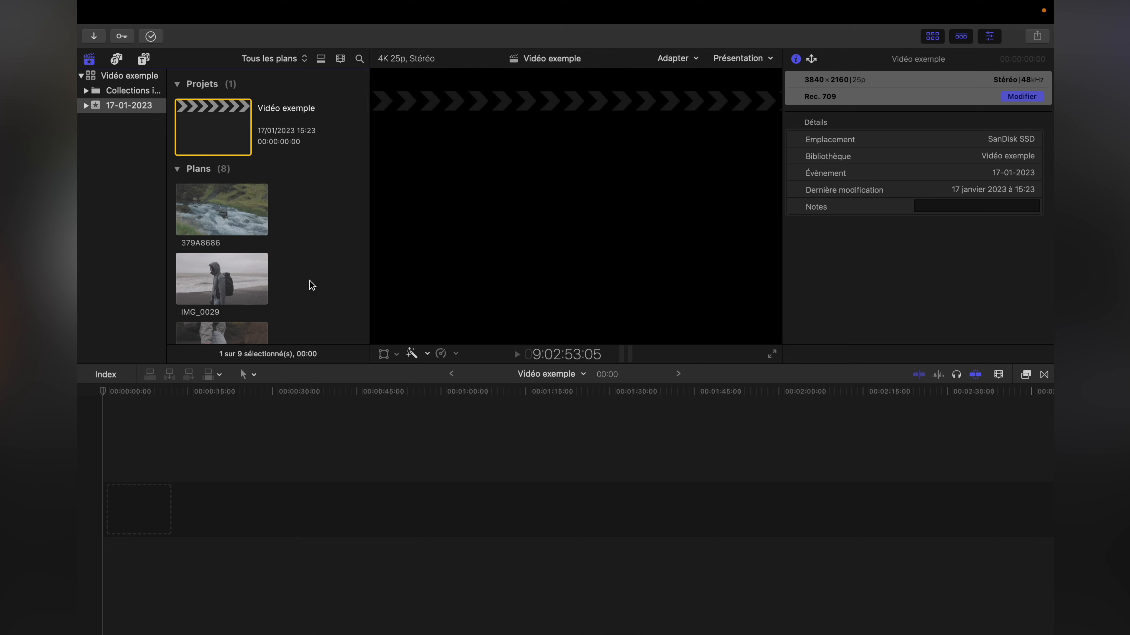
pyautogui.scroll(-10, 310, 285)
pyautogui.scroll(10, 311, 286)
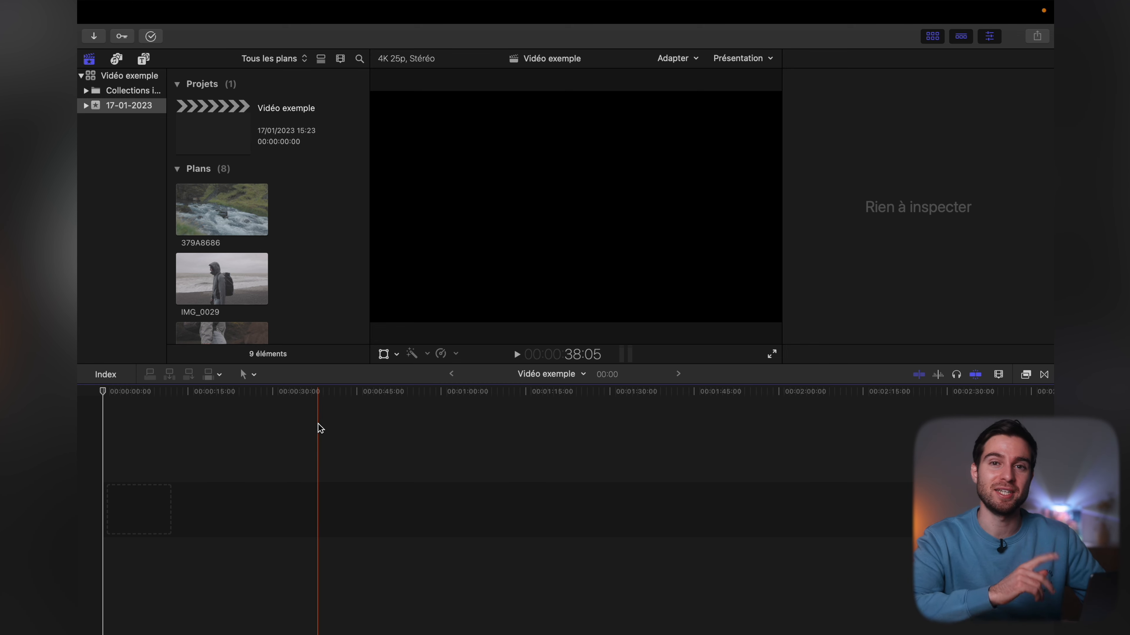
# Step: Widen the browser to two columns of clips and add the whole IMG_0029 clip at the start of the timeline
pyautogui.moveTo(369, 256); pyautogui.dragTo(400, 257)
pyautogui.scroll(-3, 344, 256)
pyautogui.scroll(4, 345, 256)
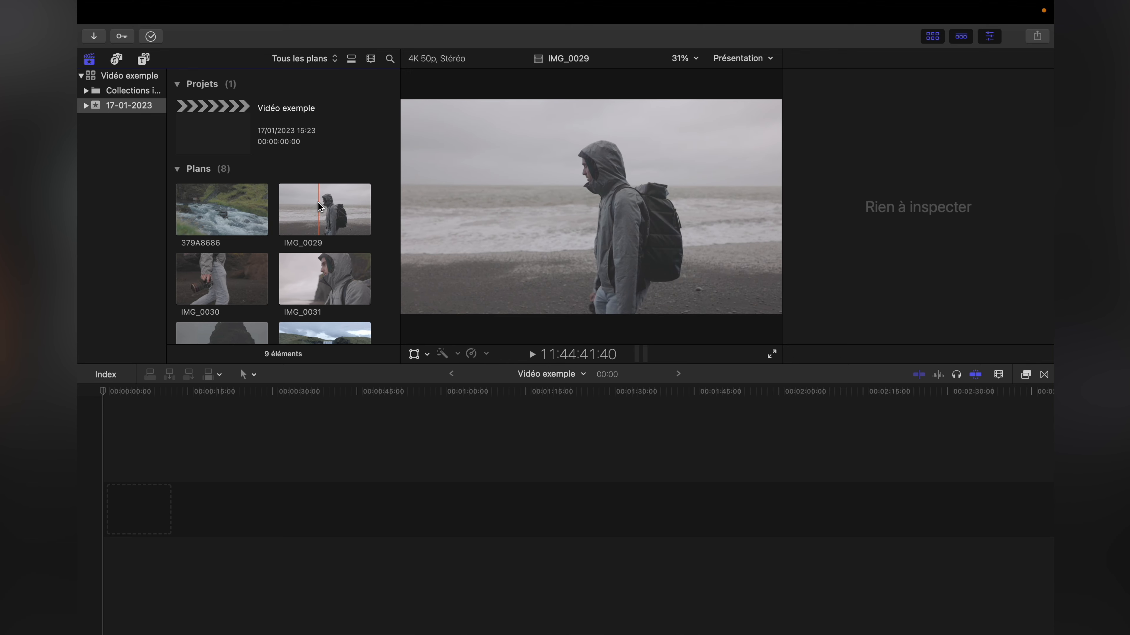
pyautogui.click(293, 200)
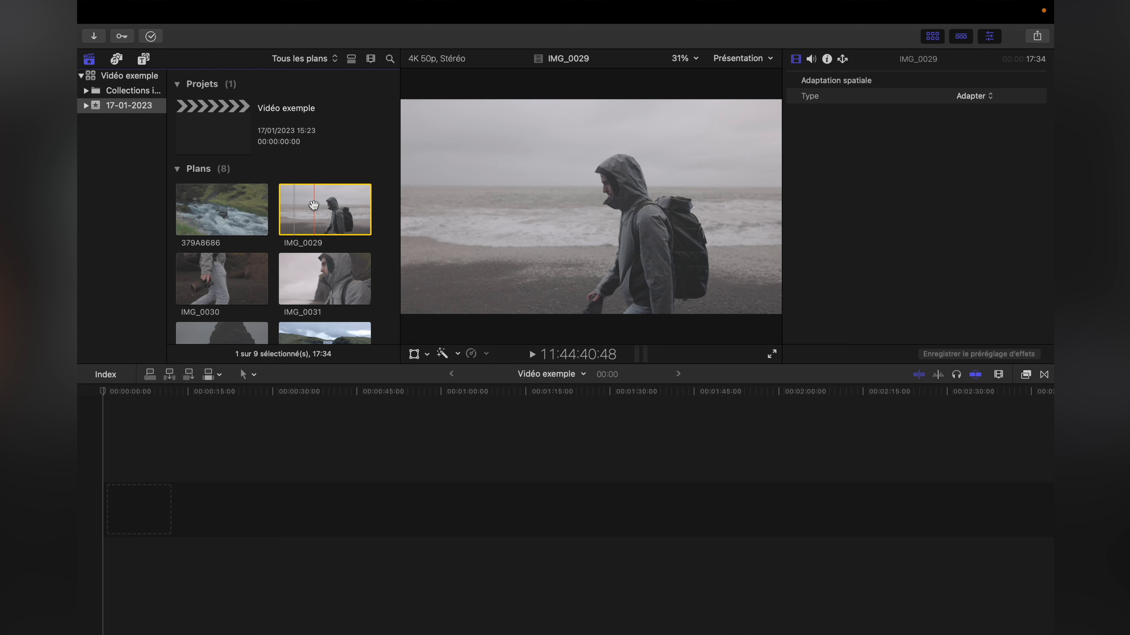
pyautogui.moveTo(293, 285); pyautogui.dragTo(141, 516)
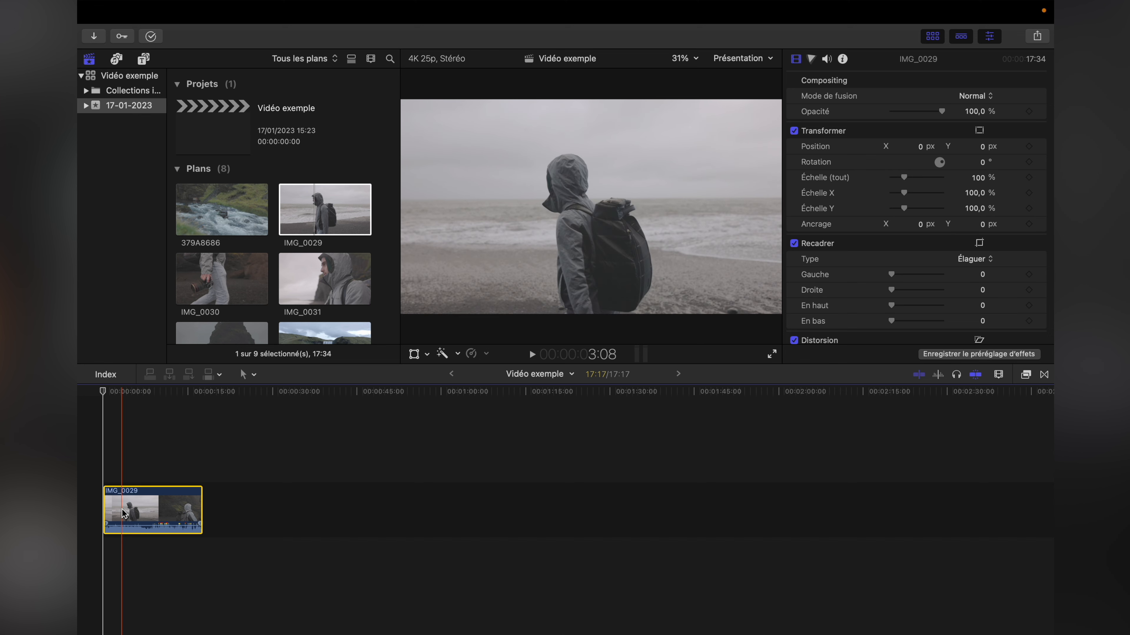
# Step: Try to move IMG_0029 further along the timeline, away from its start
pyautogui.moveTo(124, 514); pyautogui.dragTo(501, 501)
pyautogui.moveTo(134, 512); pyautogui.dragTo(505, 474)
pyautogui.moveTo(179, 509); pyautogui.dragTo(394, 522)
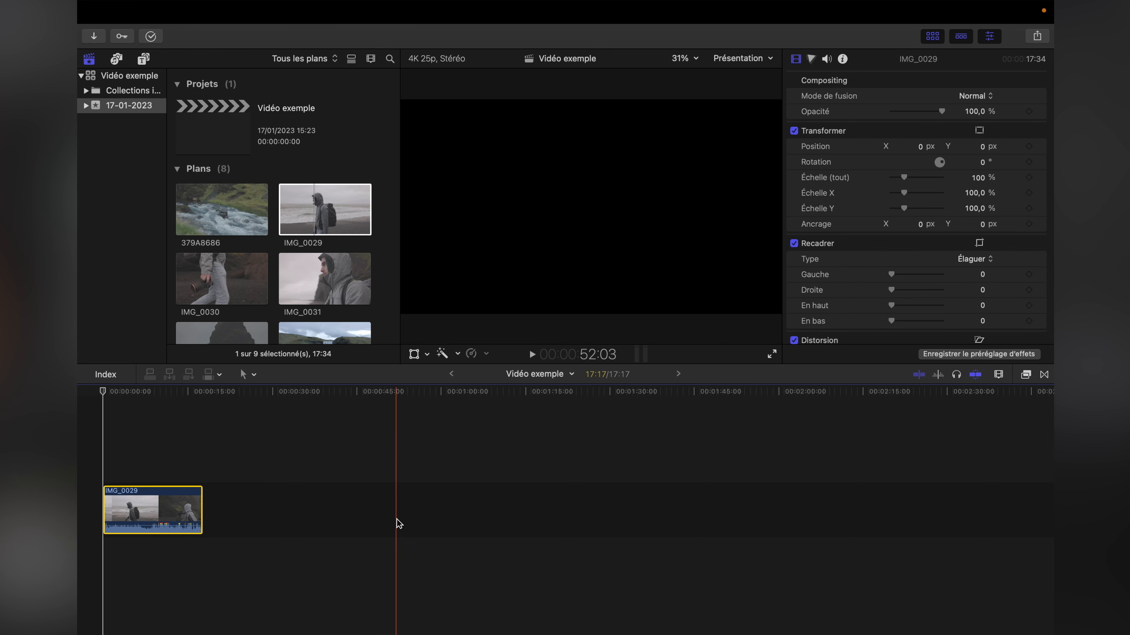
# Step: Append the IMG_0031 clip directly after IMG_0029 and place the playhead in the second half of IMG_0029
pyautogui.moveTo(324, 278); pyautogui.dragTo(272, 517)
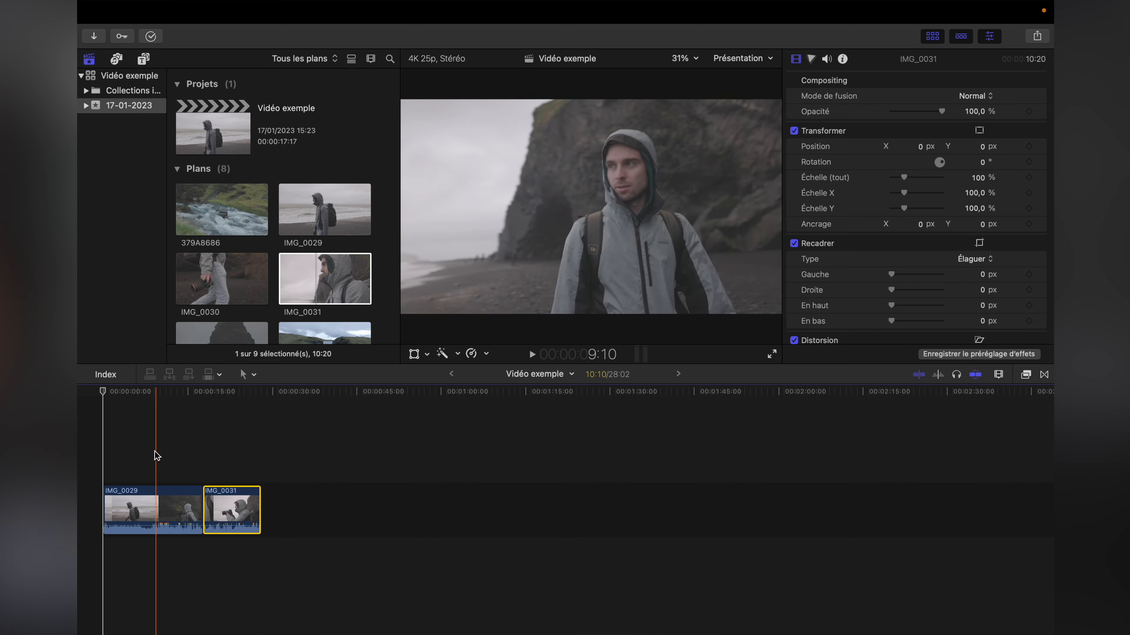
pyautogui.click(178, 440)
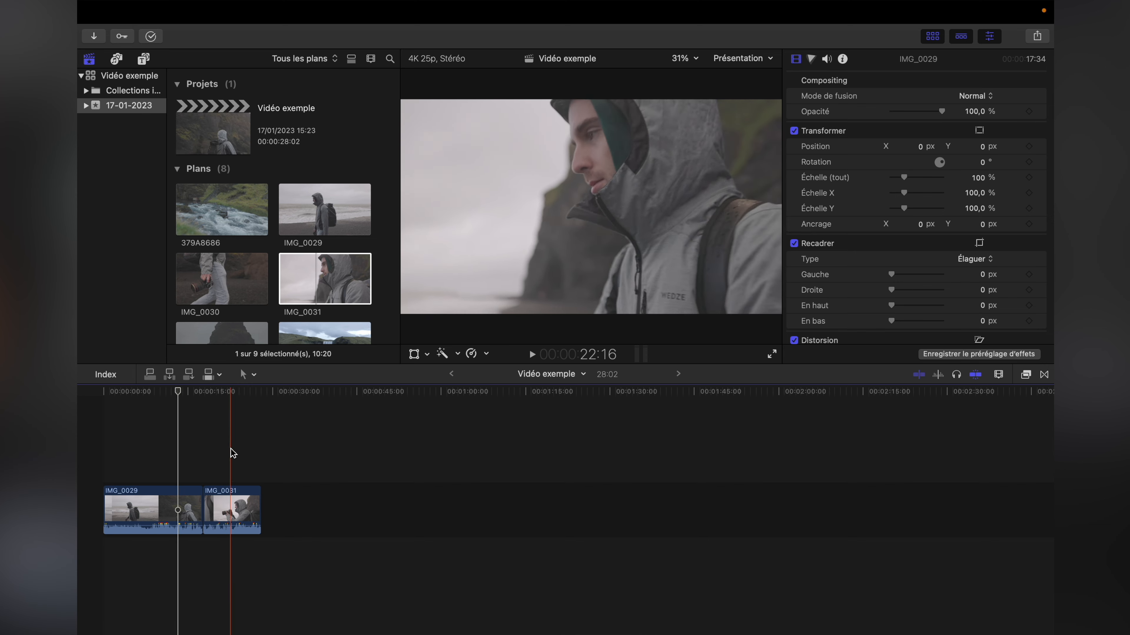
pyautogui.scroll(-2, 381, 240)
pyautogui.scroll(2, 380, 240)
# Step: Mark an 08:04 range in the middle of source clip IMG_0030 and append only that portion after IMG_0031
pyautogui.click(304, 208)
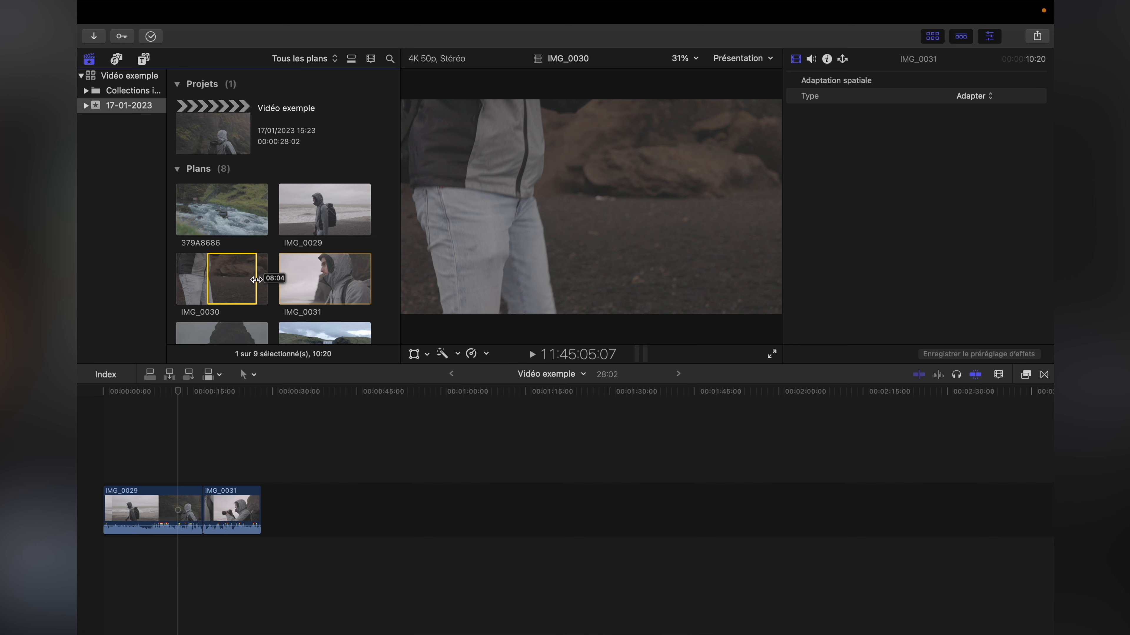
pyautogui.moveTo(256, 280); pyautogui.dragTo(256, 280)
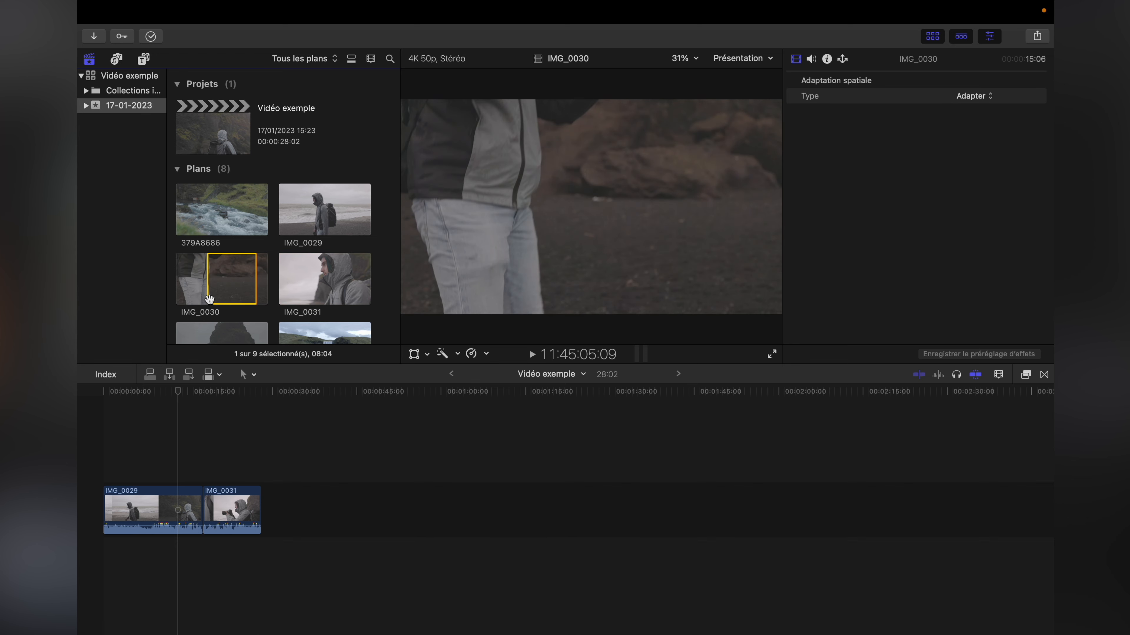
pyautogui.click(230, 275)
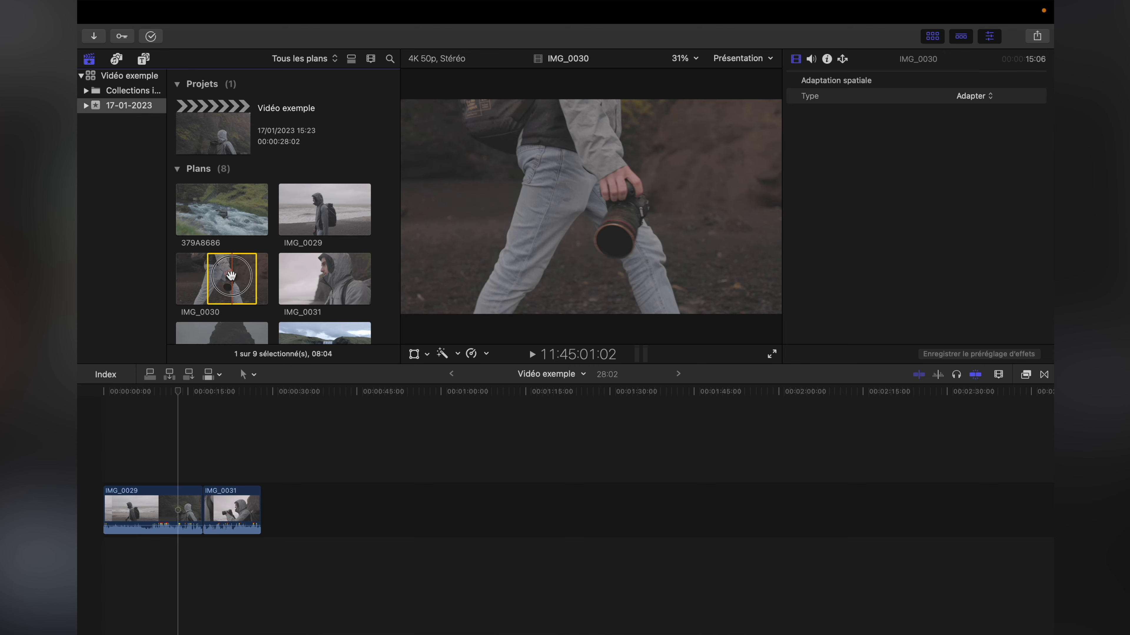
pyautogui.moveTo(294, 371); pyautogui.dragTo(269, 494)
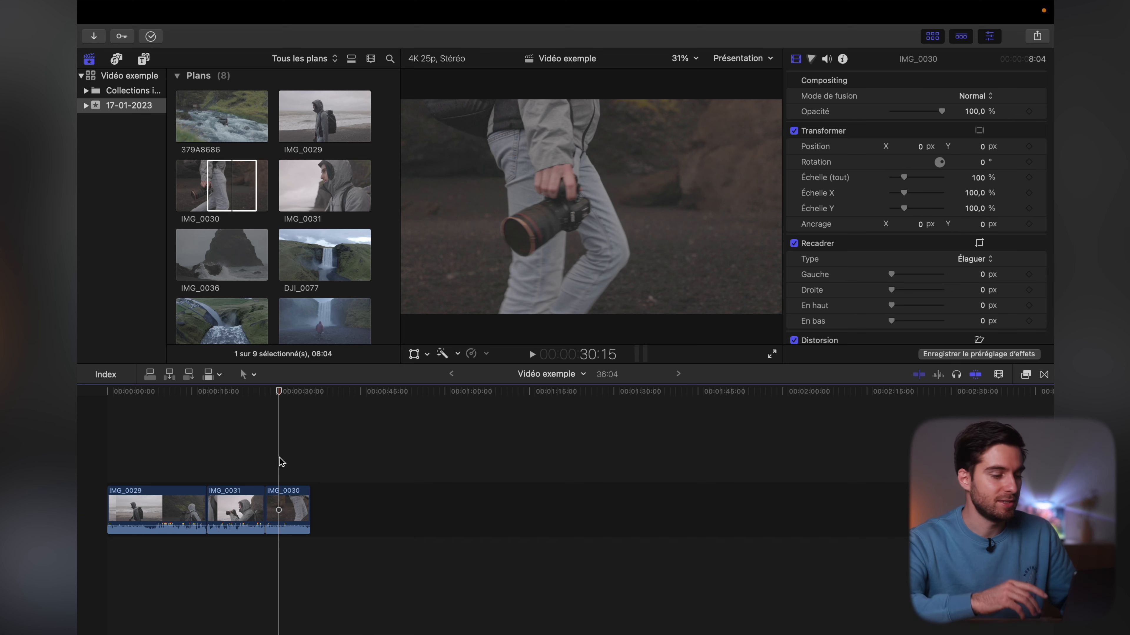
# Step: Turn off timeline skimming and move the playhead from IMG_0030 back to about 7 seconds, inside IMG_0029
pyautogui.click(287, 501)
pyautogui.moveTo(309, 507)
pyautogui.mouseDown()
pyautogui.moveTo(318, 505)
pyautogui.moveTo(291, 510)
pyautogui.moveTo(311, 507)
pyautogui.mouseUp()
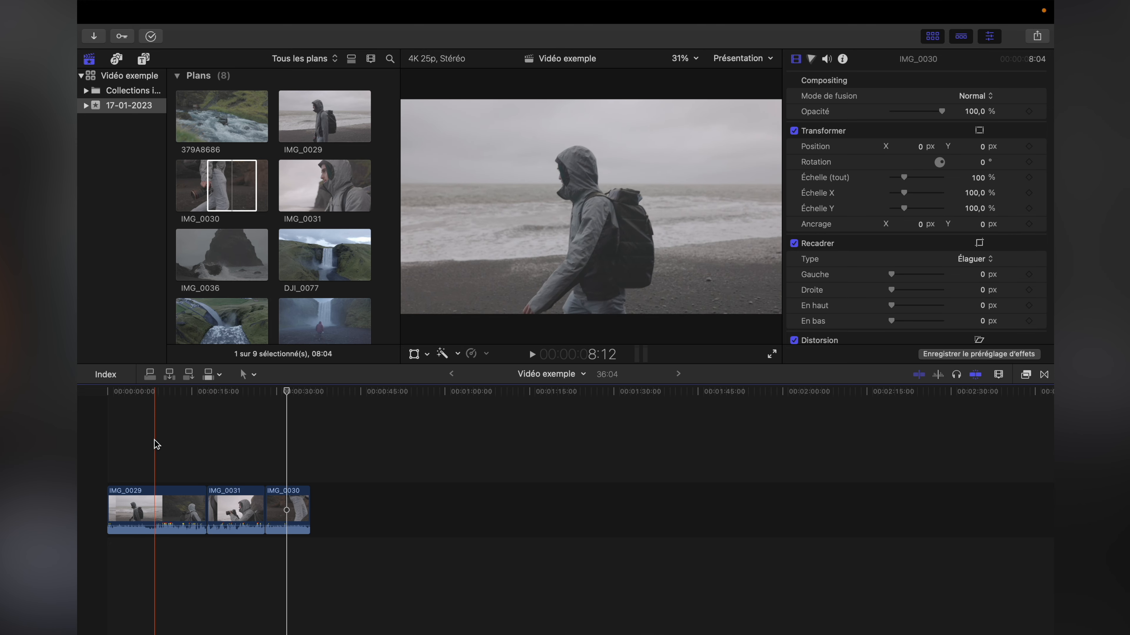
pyautogui.press('s')
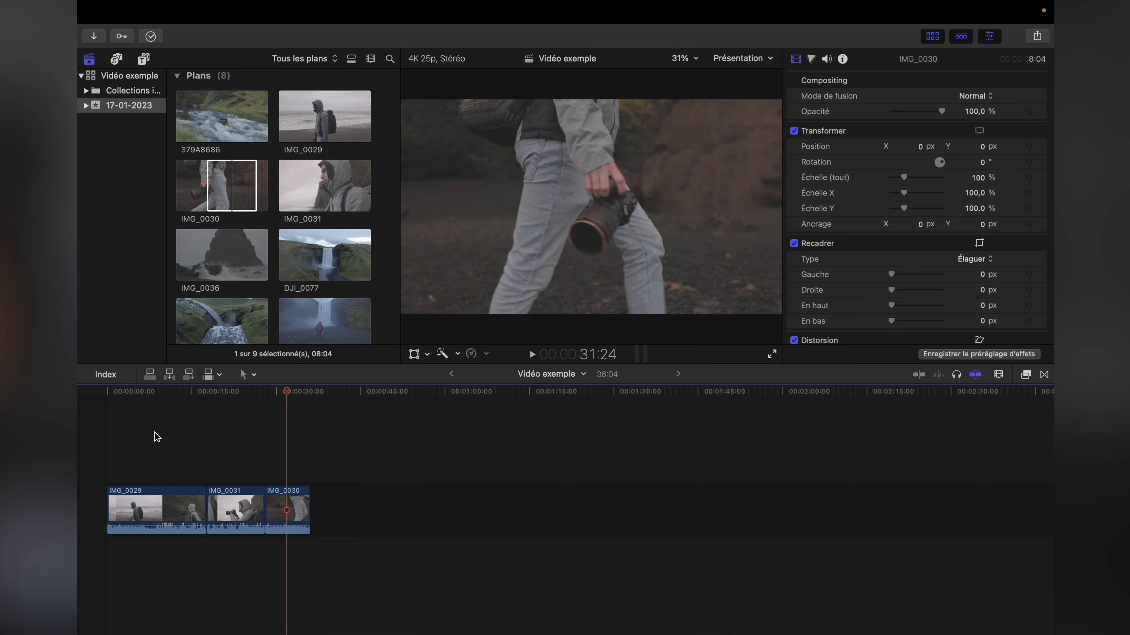
pyautogui.click(150, 429)
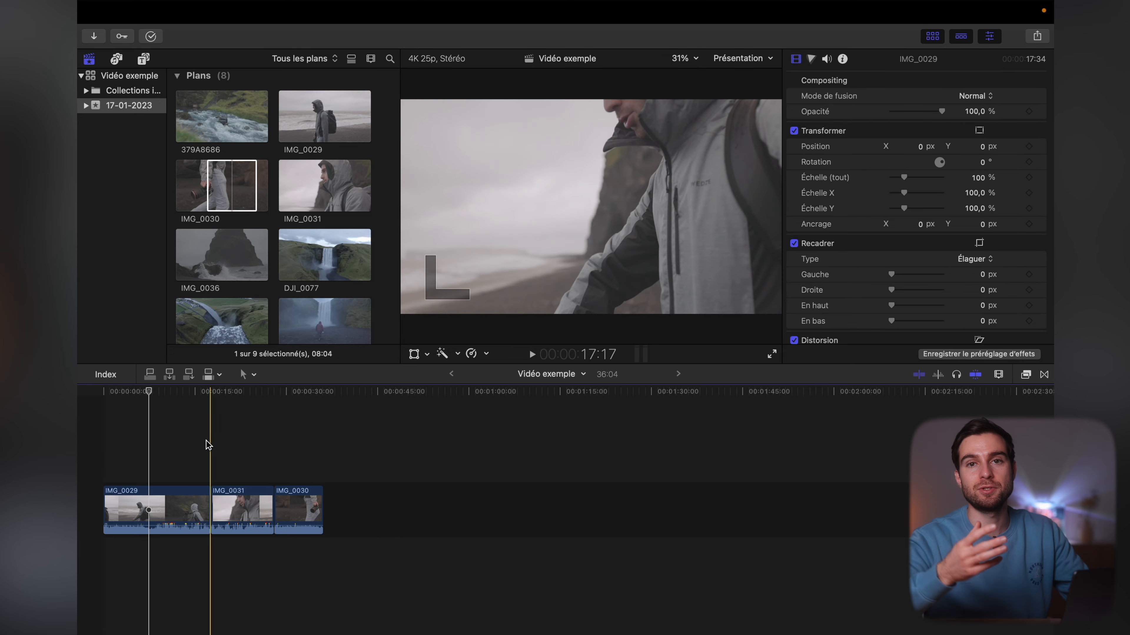
# Step: Switch to Finder, view the source files in the Rushs folder, and return to Final Cut Pro
pyautogui.press('super+Tab')
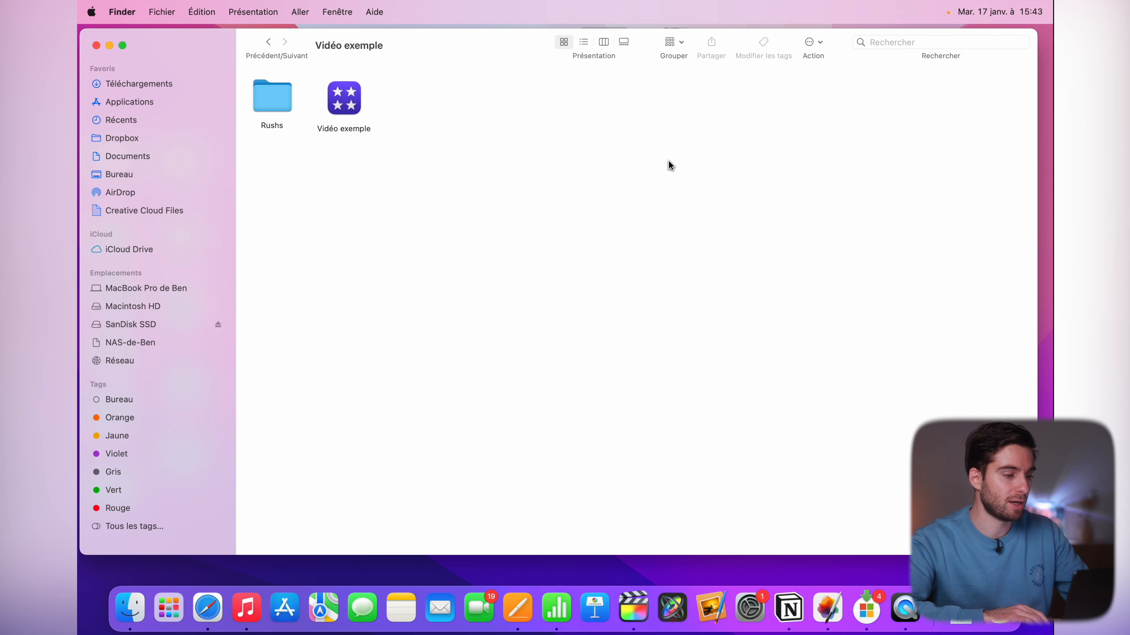
pyautogui.hotkey('ctrl', 'Right')
pyautogui.hotkey('ctrl', 'Left')
pyautogui.doubleClick(285, 109)
pyautogui.hotkey('ctrl', 'Right')
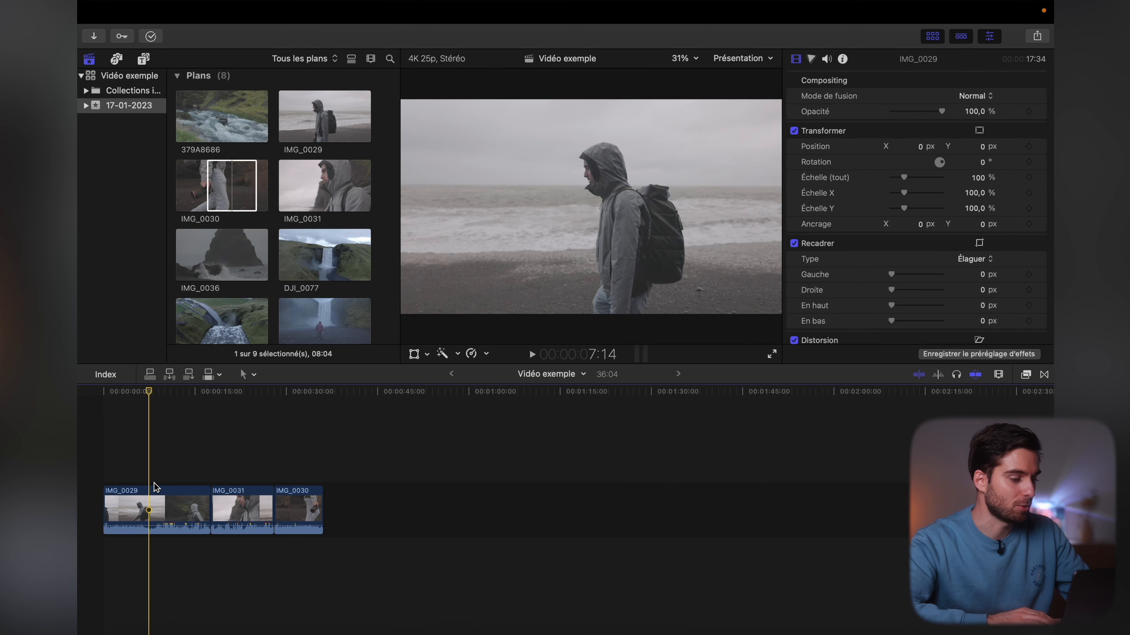
pyautogui.hotkey('ctrl', 'Left')
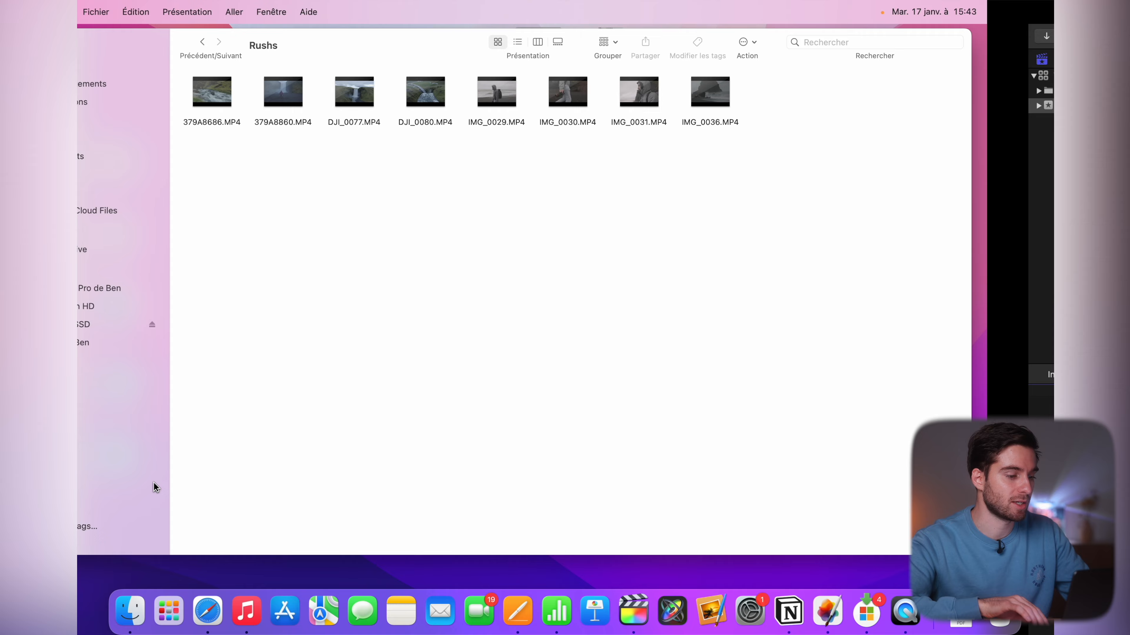
pyautogui.hotkey('ctrl', 'Right')
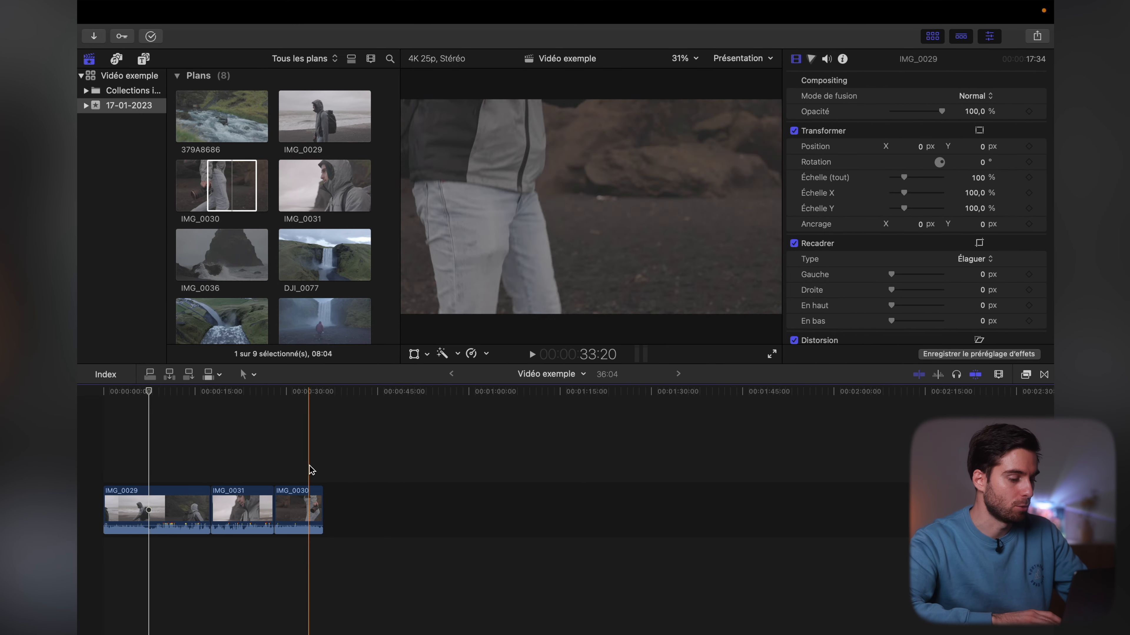
# Step: Enlarge the timeline scale and pan back and forth across the three clips
pyautogui.scroll(5, 304, 469)
pyautogui.hscroll(-9, 304, 469)
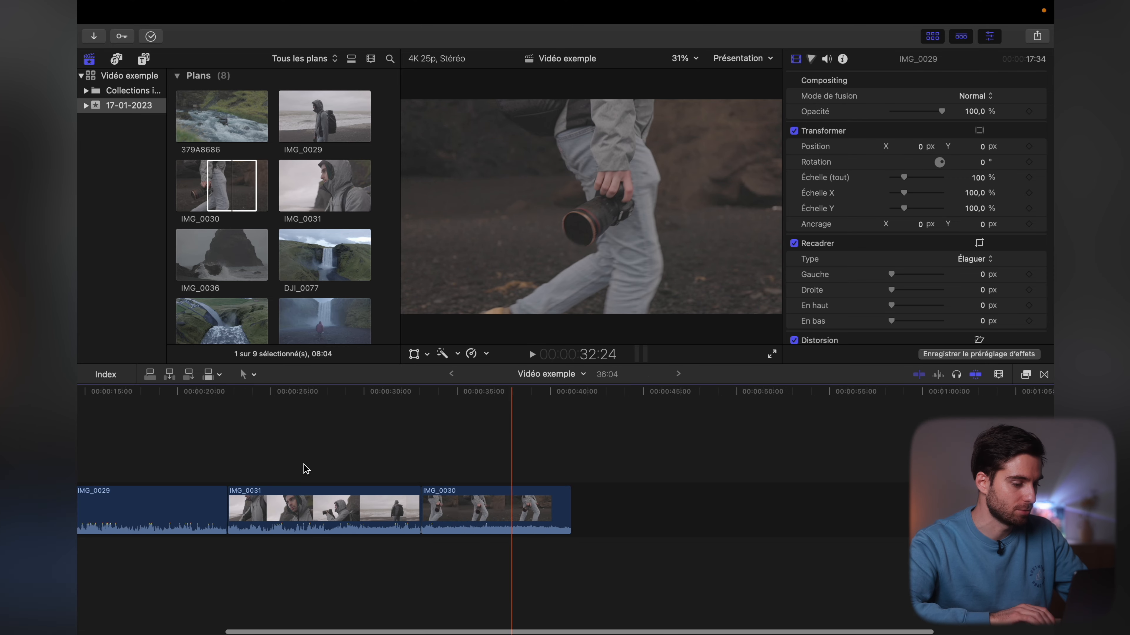
pyautogui.hscroll(8, 304, 470)
pyautogui.hscroll(-9, 304, 470)
pyautogui.hscroll(8, 304, 469)
pyautogui.hscroll(-7, 303, 470)
pyautogui.hscroll(5, 304, 469)
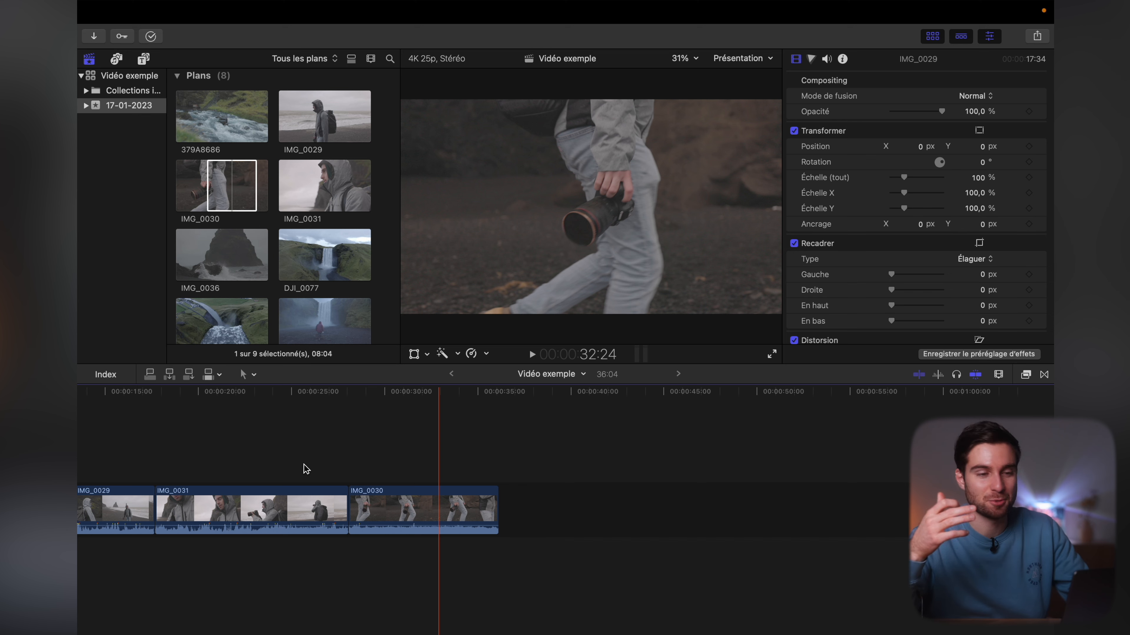
pyautogui.hscroll(-10, 306, 469)
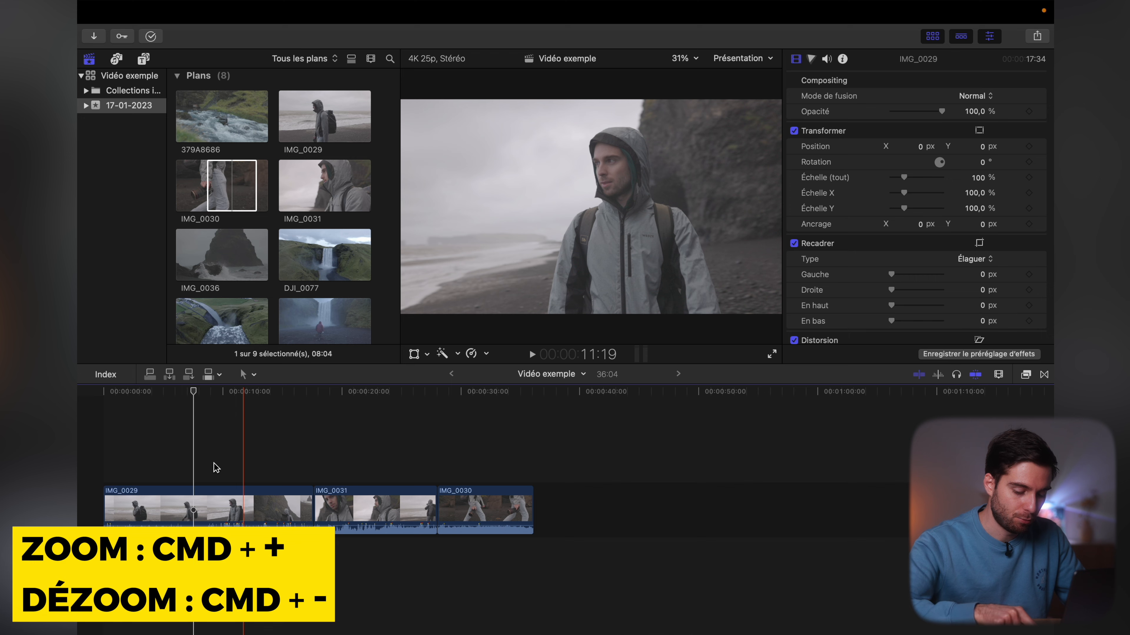
# Step: Zoom the timeline in by two levels and back out by three levels
pyautogui.press('super+plus')
pyautogui.press('super+plus')
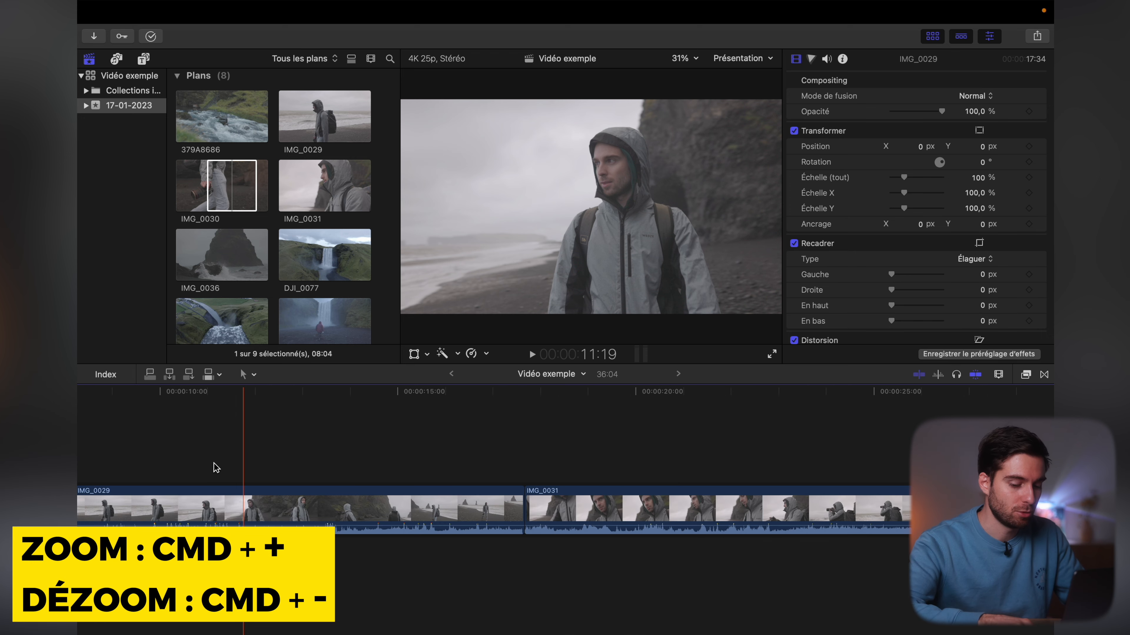
pyautogui.press('super+minus')
pyautogui.press('super+minus')
pyautogui.press('super+minus')
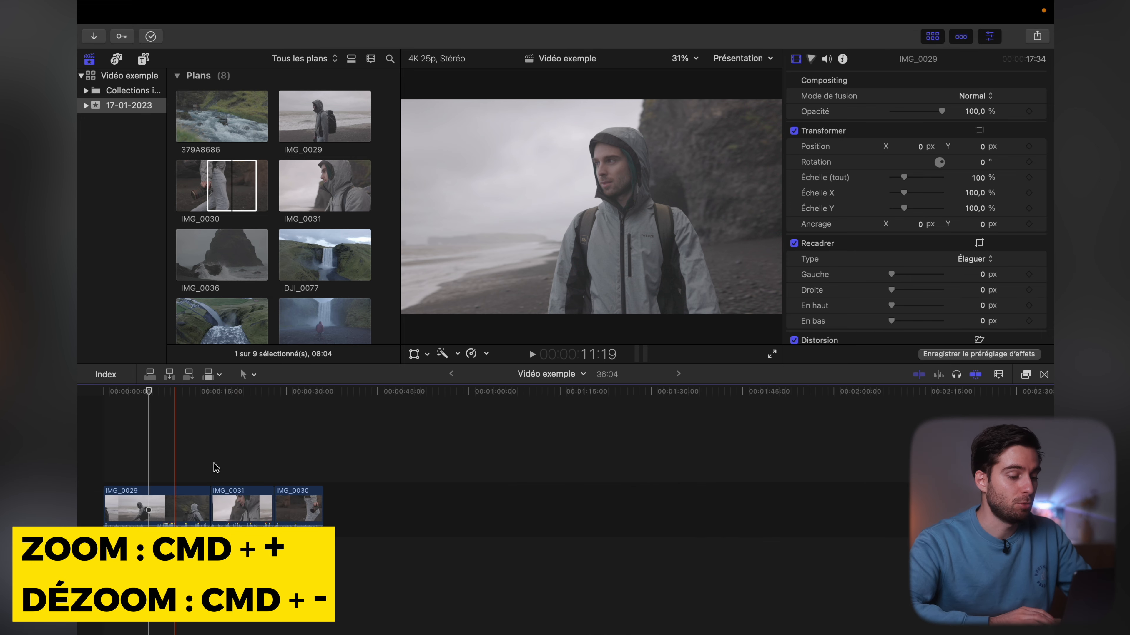
pyautogui.hscroll(-2, 249, 436)
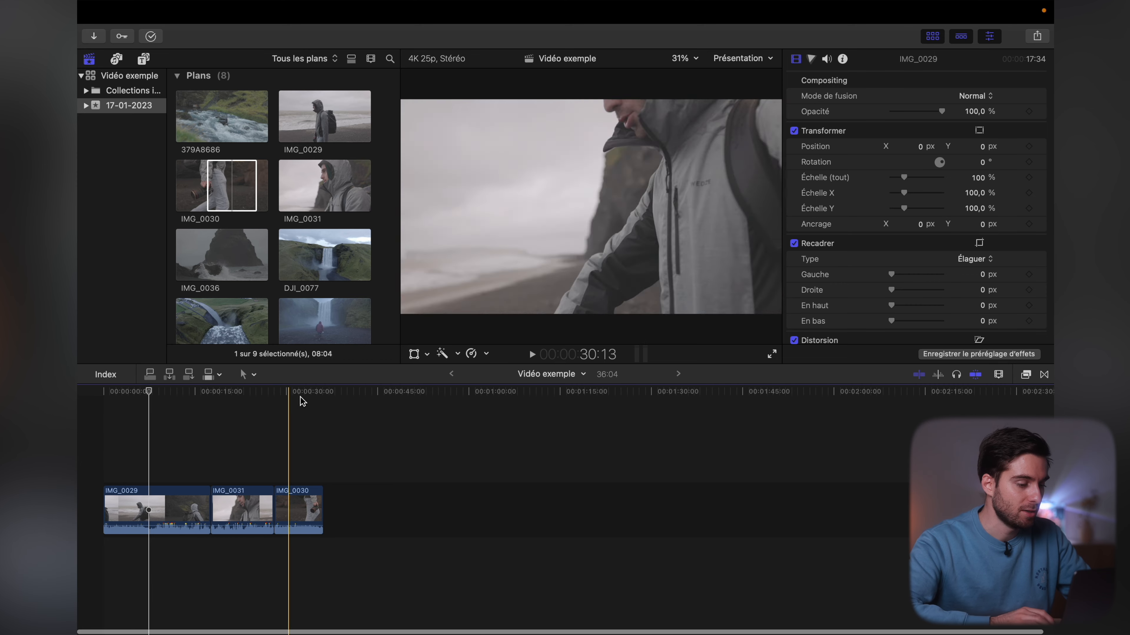
# Step: Pan the timeline with the Main tool, enlarge its scale by one level, and return to the Sélection tool
pyautogui.click(249, 375)
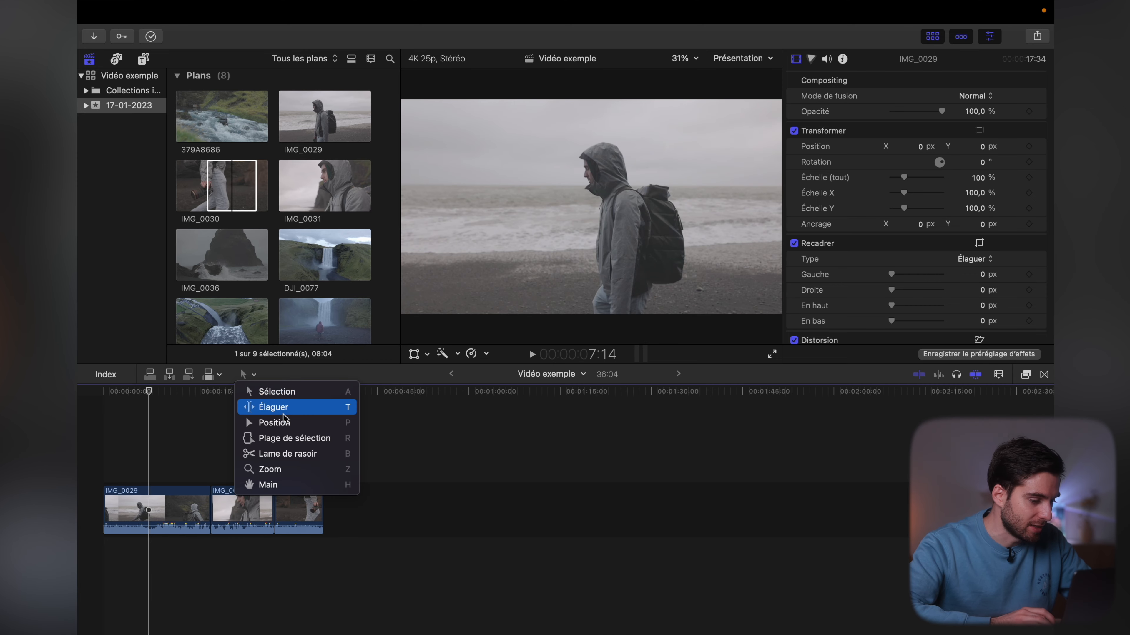
pyautogui.click(269, 485)
pyautogui.moveTo(320, 444); pyautogui.dragTo(271, 462)
pyautogui.press('super+plus')
pyautogui.moveTo(337, 446); pyautogui.dragTo(405, 467)
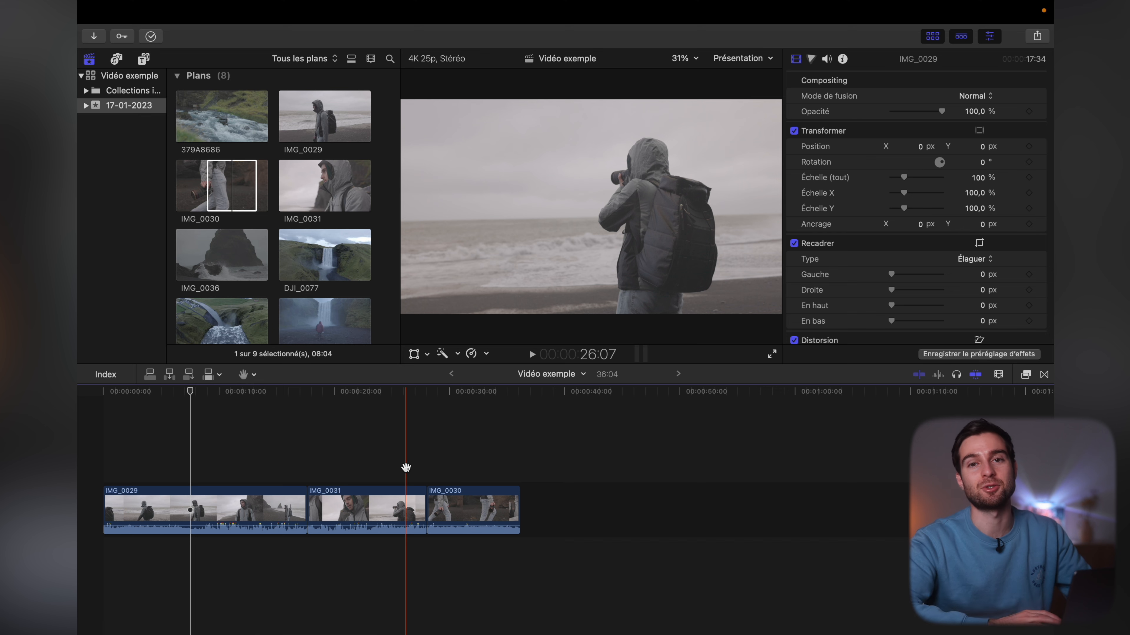
pyautogui.click(249, 375)
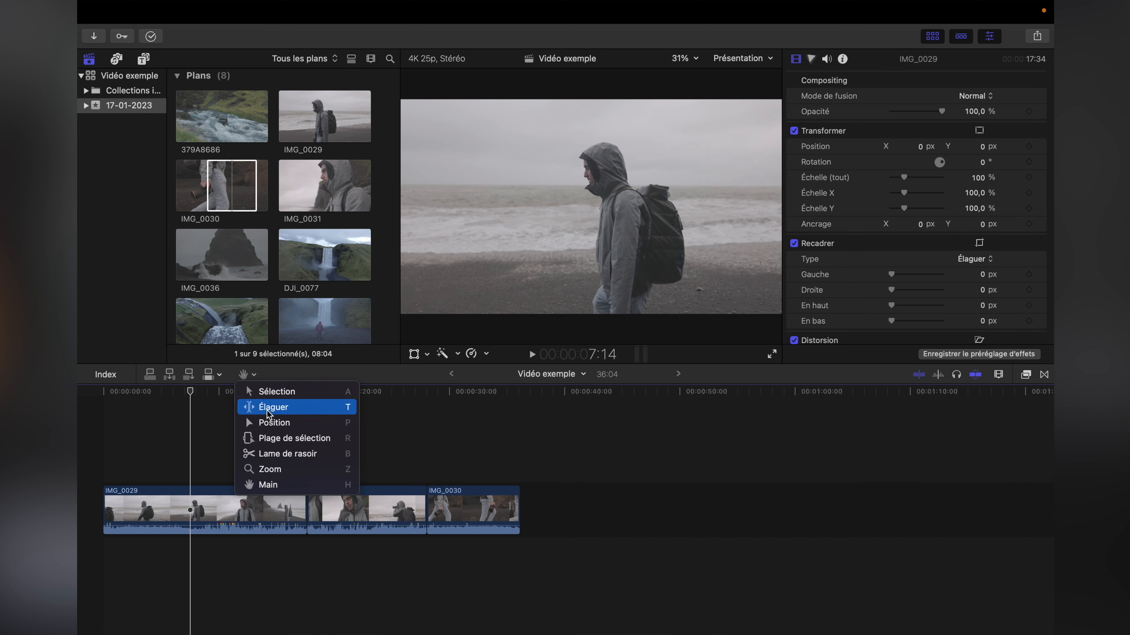
pyautogui.click(275, 394)
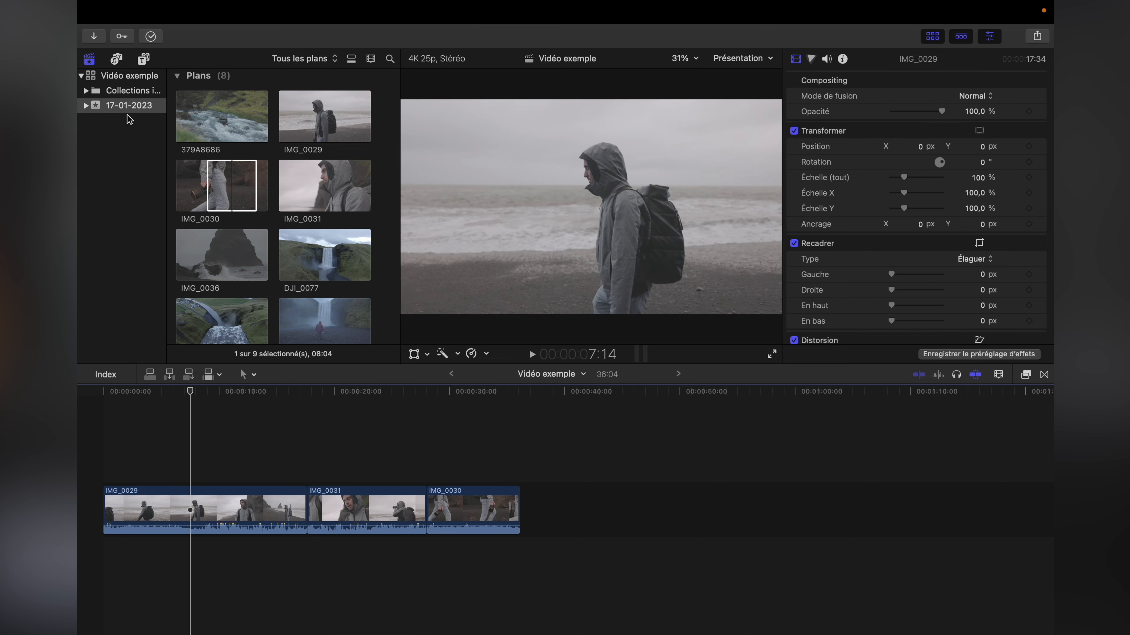
# Step: Search the Musique library for "I'm ready" and select the track I'm Ready by Legend
pyautogui.click(116, 60)
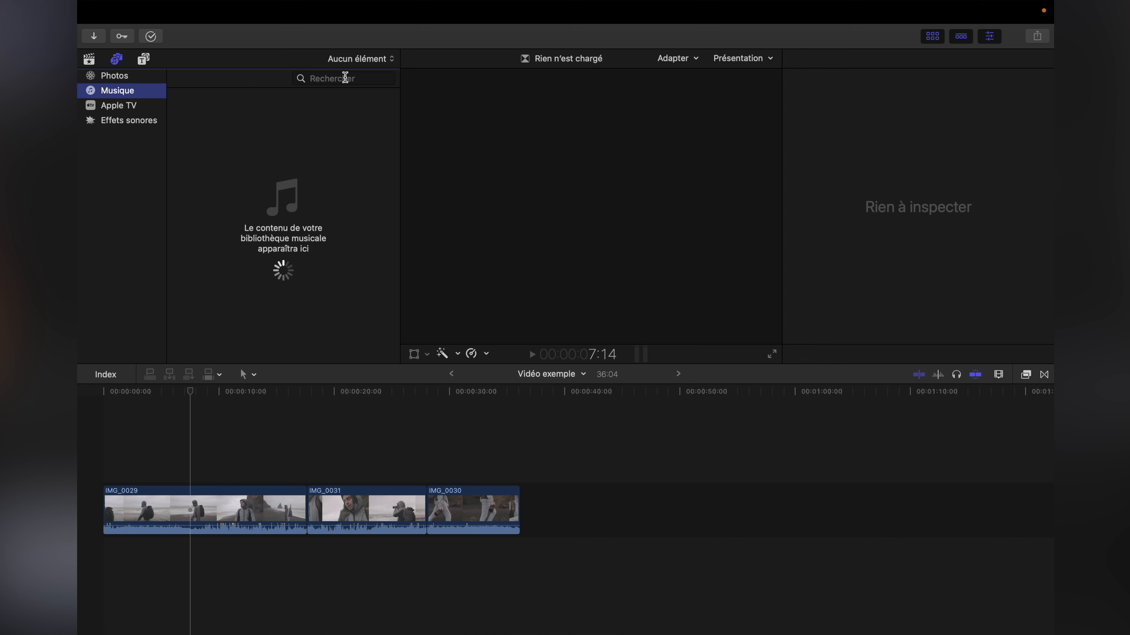
pyautogui.click(346, 78)
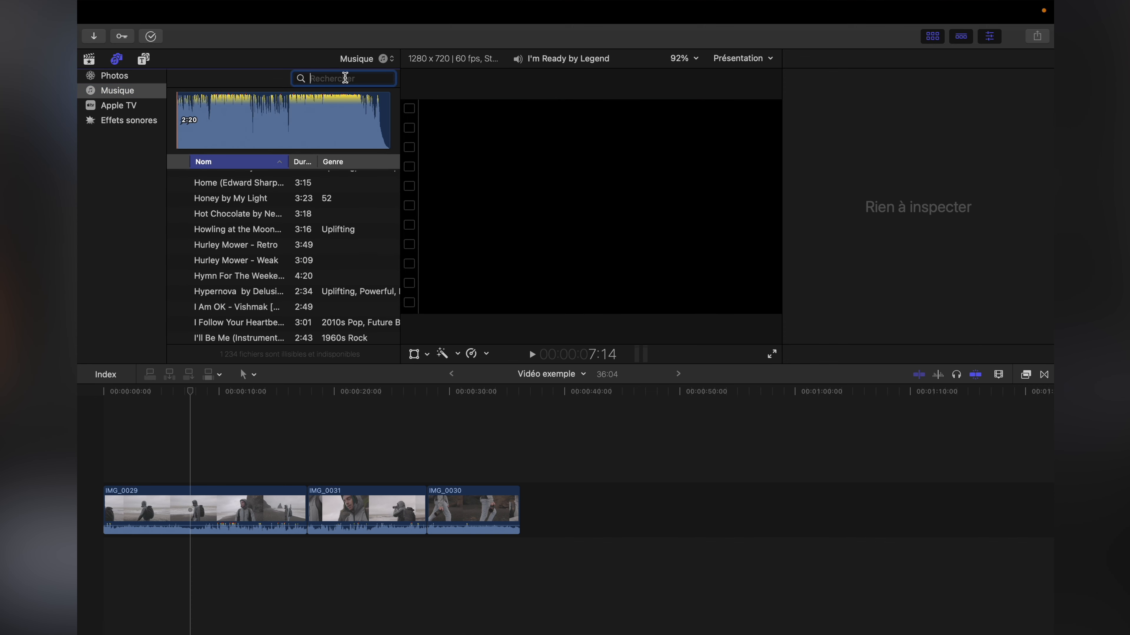
pyautogui.write("I'm ready")
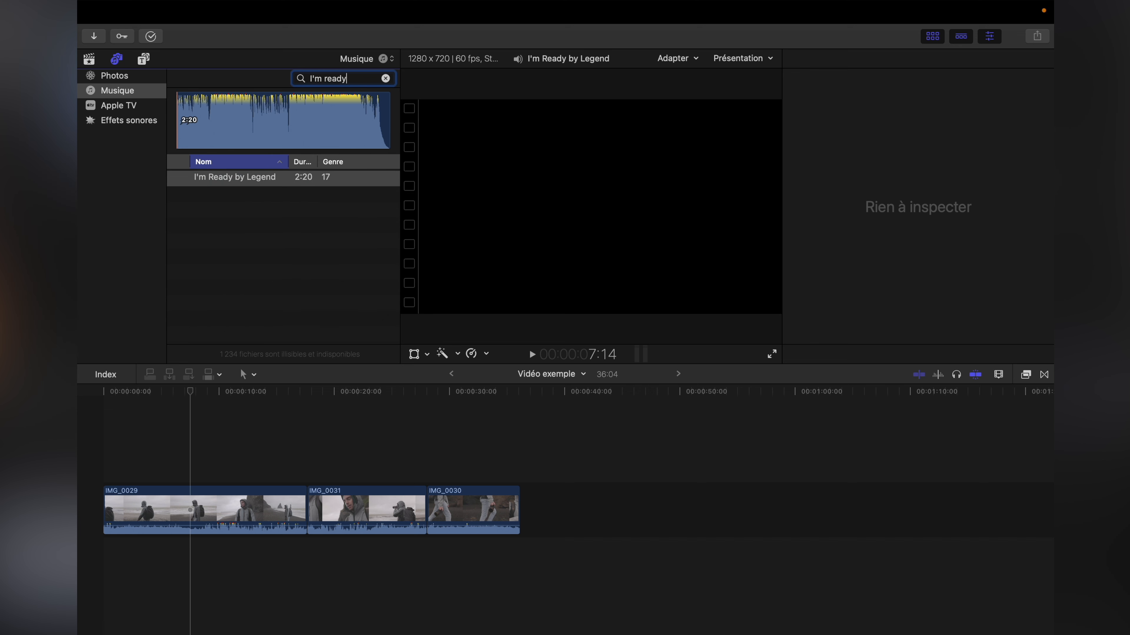
pyautogui.click(240, 184)
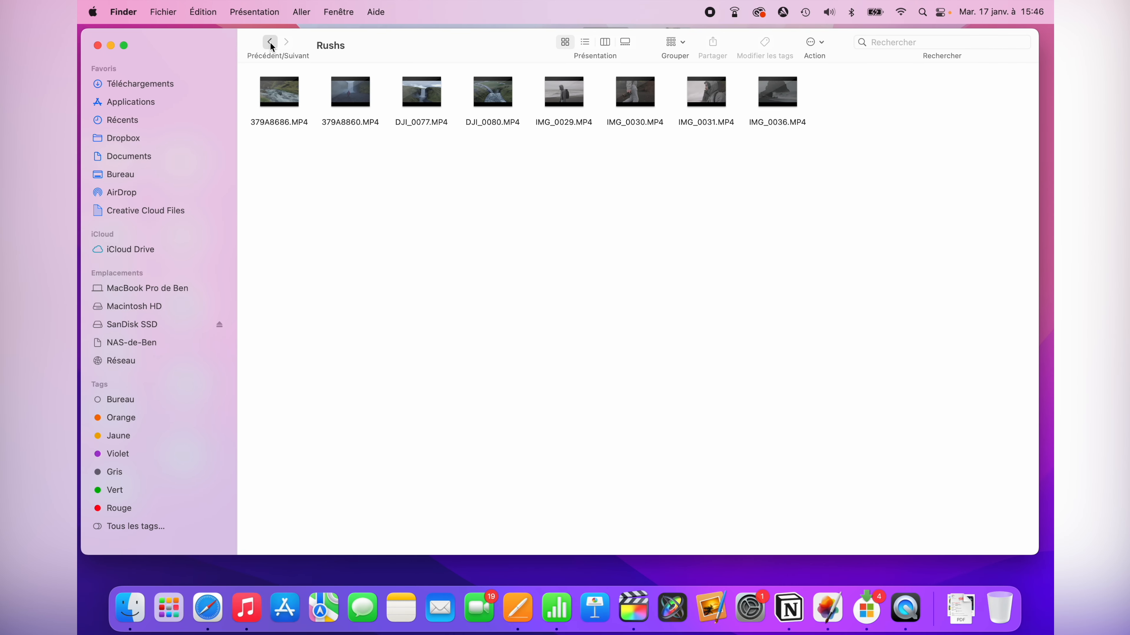
# Step: Leave the Rushs folder in Finder, return to Final Cut Pro's event clips, and view the media import options
pyautogui.click(270, 42)
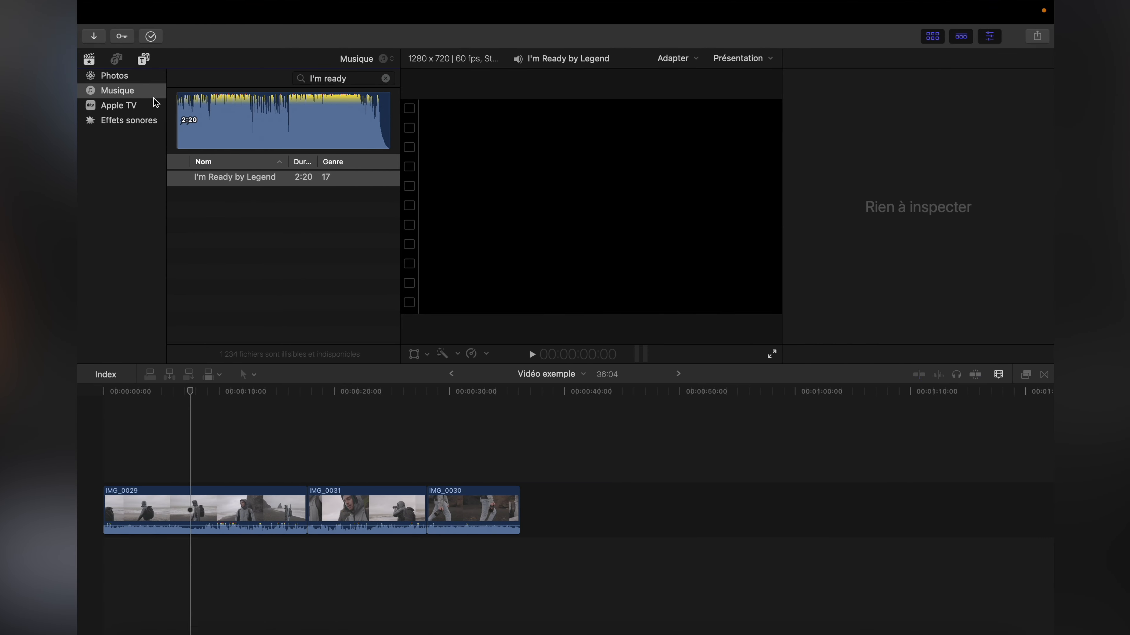
pyautogui.click(92, 59)
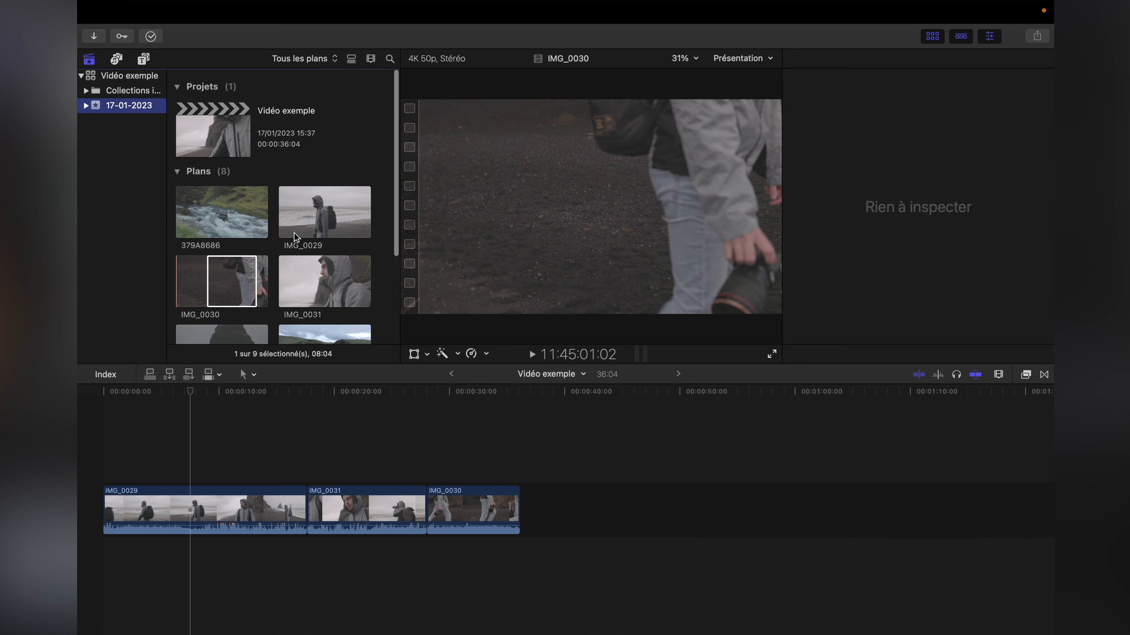
pyautogui.click(197, 5)
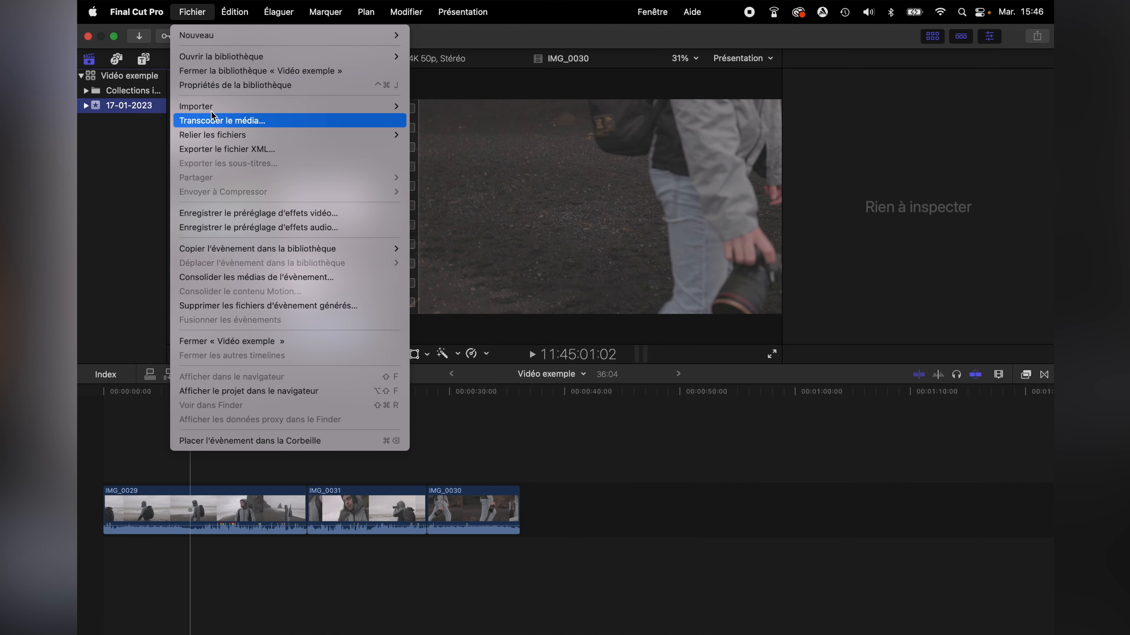
pyautogui.moveTo(218, 106)
pyautogui.click(454, 428)
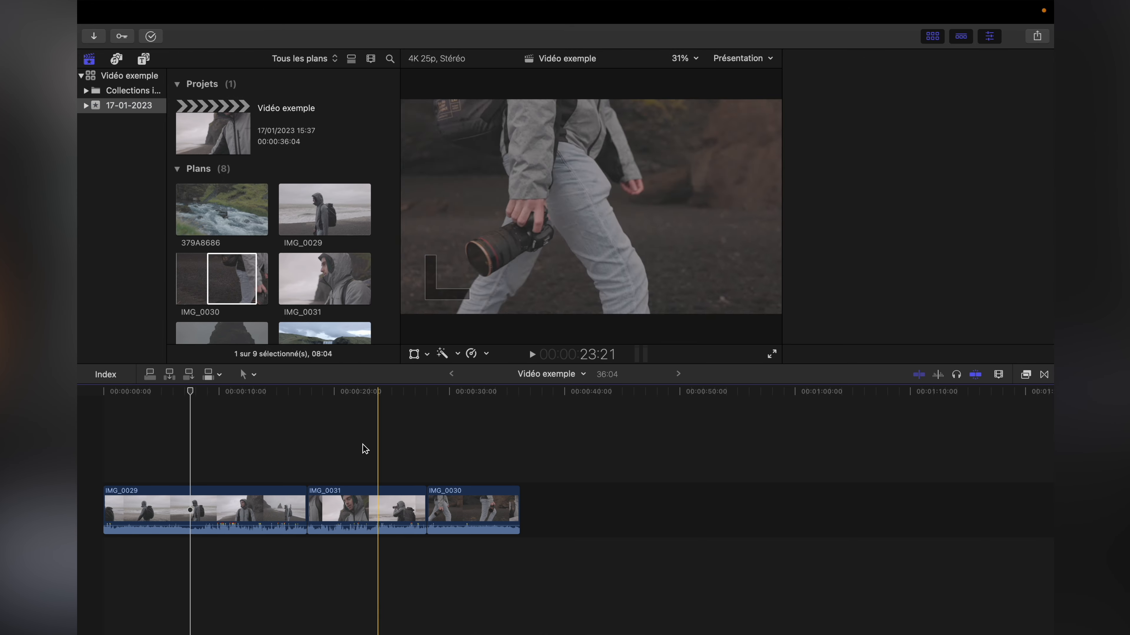
pyautogui.scroll(-5, 331, 207)
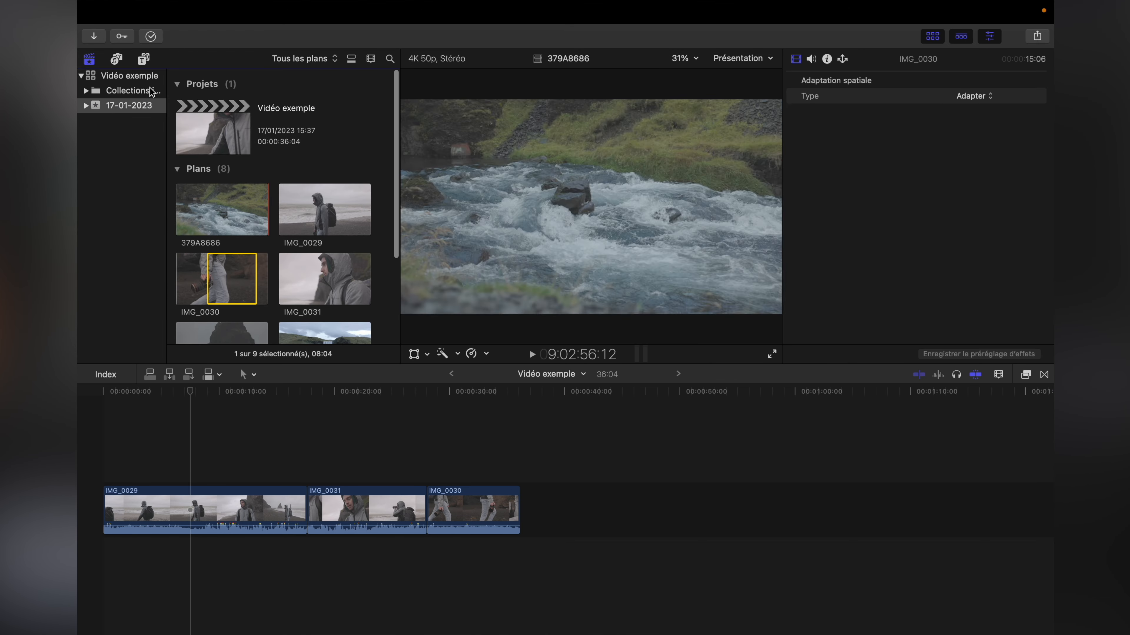
# Step: Try placing the whole I'm Ready by Legend track beneath the clips at the timeline's start, and remove it
pyautogui.click(117, 58)
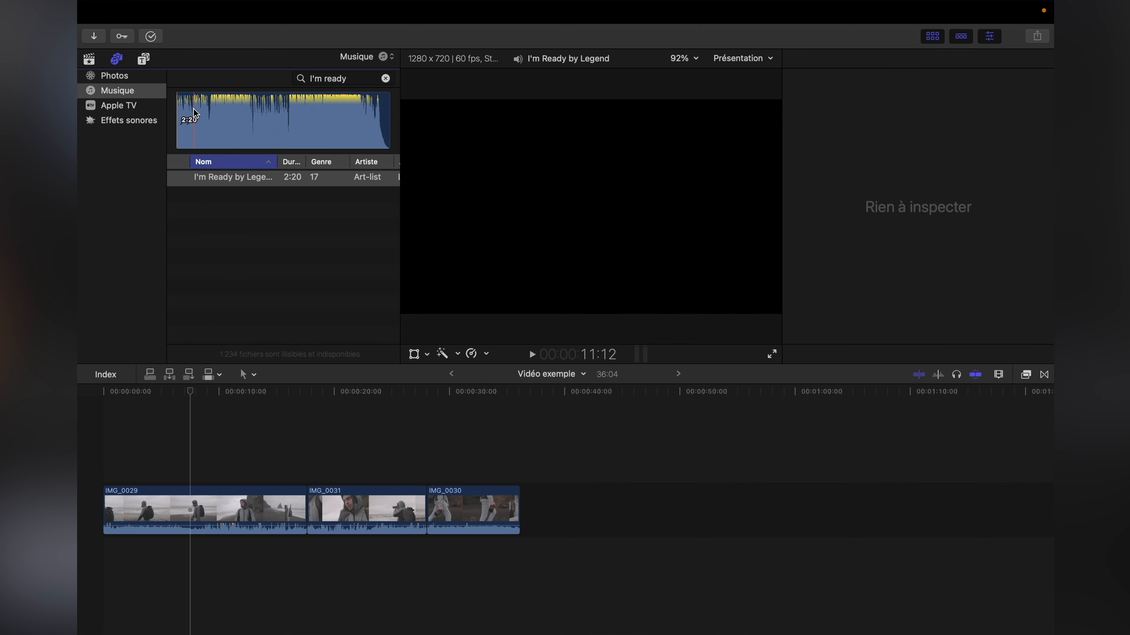
pyautogui.click(211, 123)
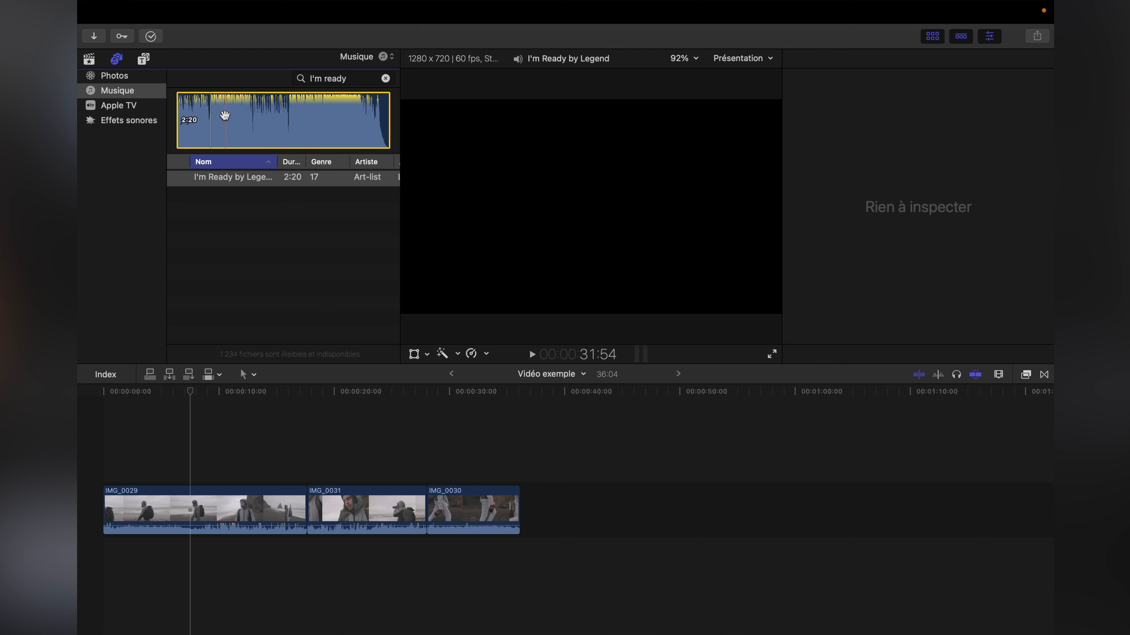
pyautogui.moveTo(222, 115); pyautogui.dragTo(94, 595)
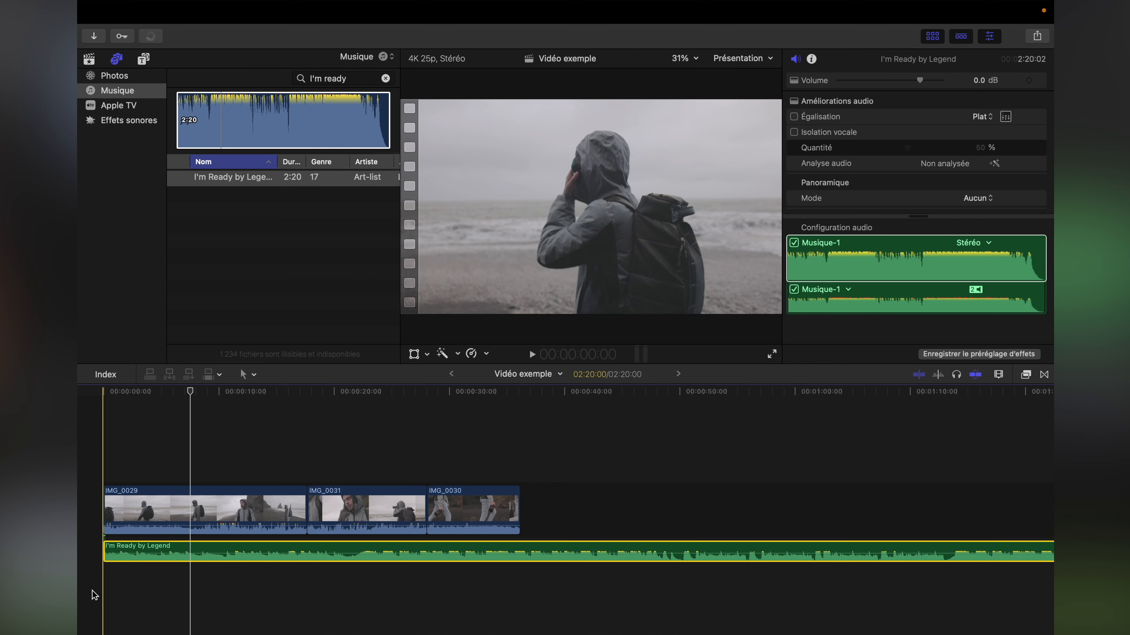
pyautogui.press('Delete')
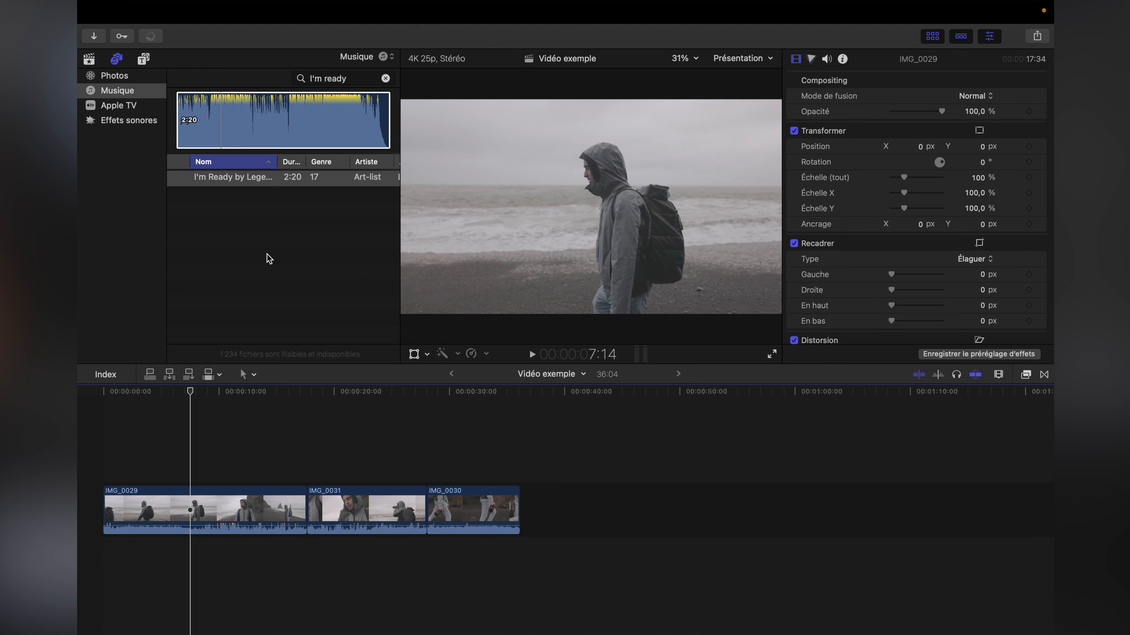
# Step: Try connecting an excerpt of I'm Ready by Legend about 28 seconds long beneath the clips, and undo it
pyautogui.click(267, 255)
pyautogui.click(248, 177)
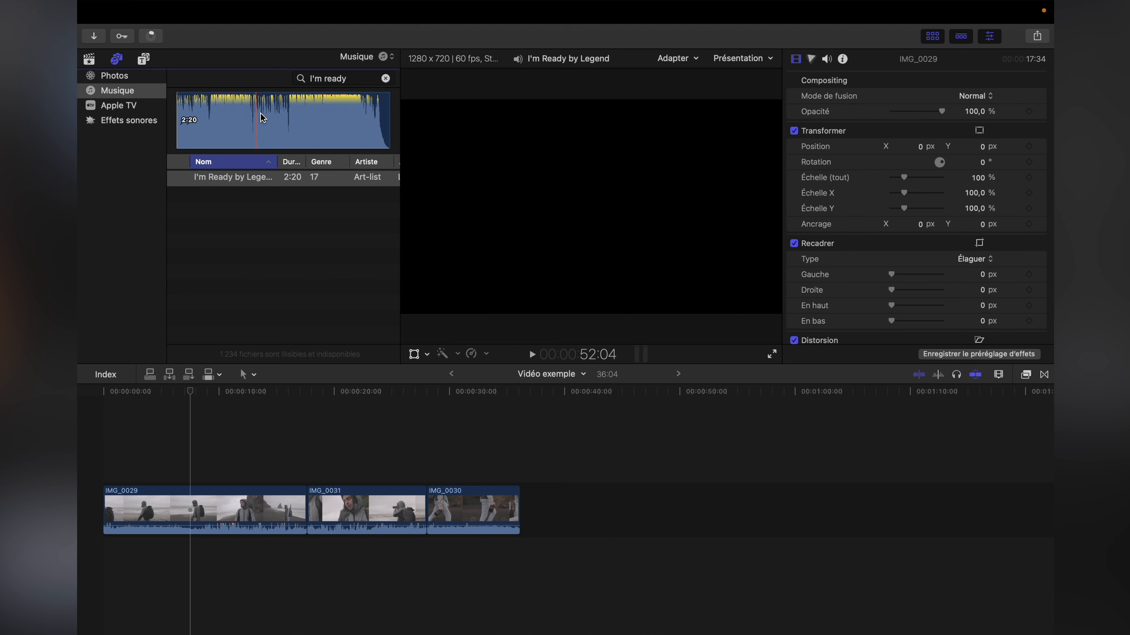
pyautogui.moveTo(211, 123); pyautogui.dragTo(106, 579)
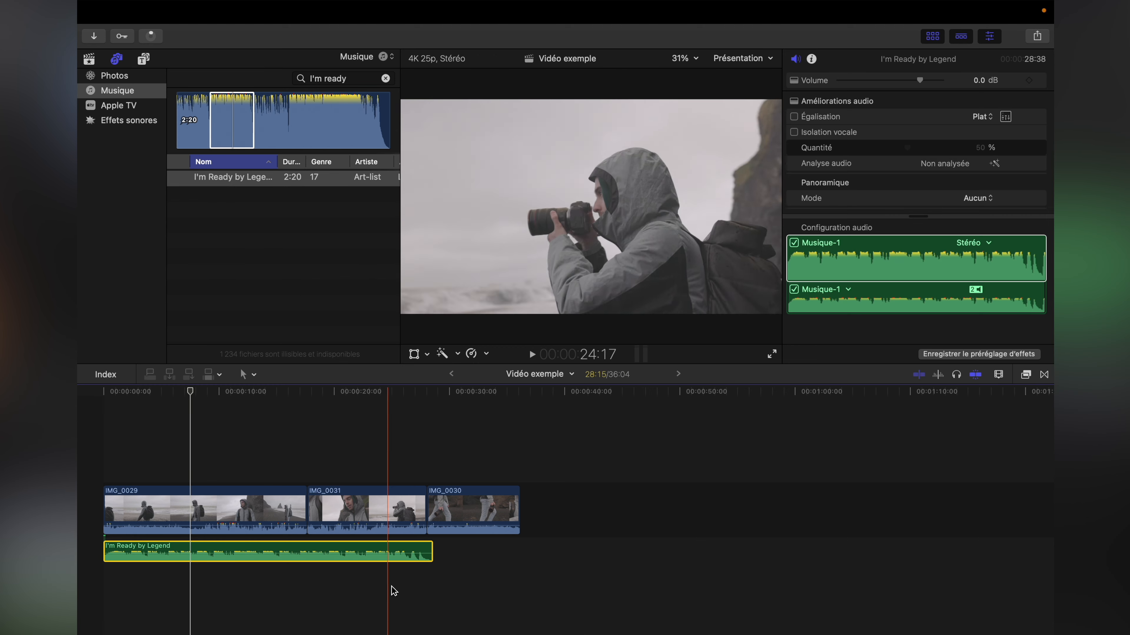
pyautogui.press('super+z')
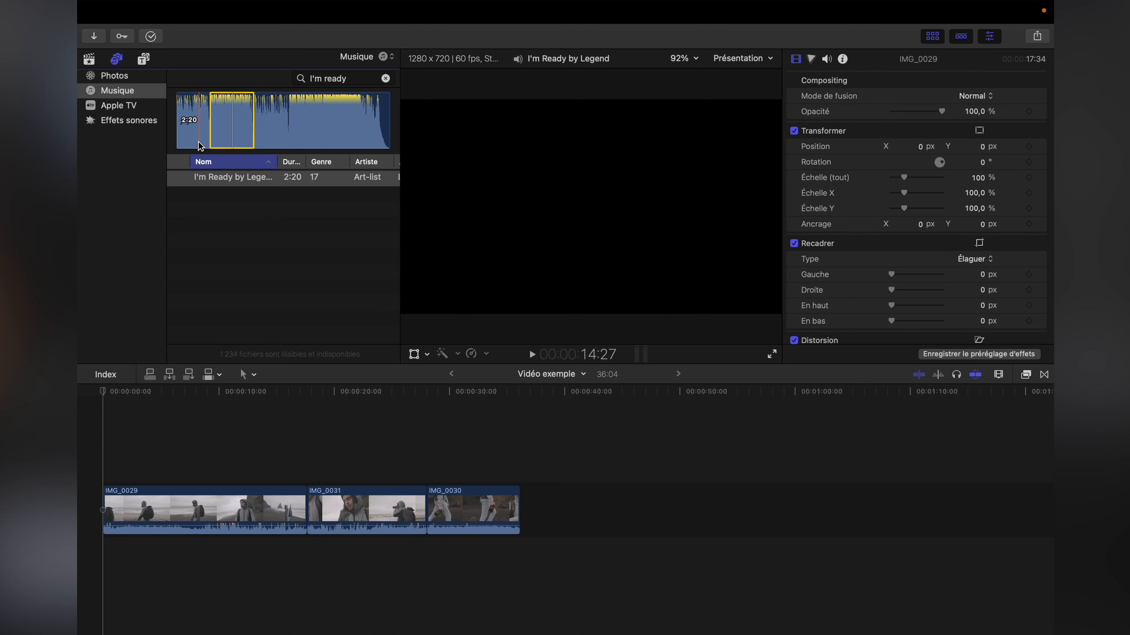
# Step: Preview I'm Ready by Legend, mark a range of about 36 seconds, and connect it beneath the clips at the timeline's start
pyautogui.press('space')
pyautogui.press('space')
pyautogui.moveTo(201, 119); pyautogui.dragTo(258, 120)
pyautogui.moveTo(249, 119); pyautogui.dragTo(78, 584)
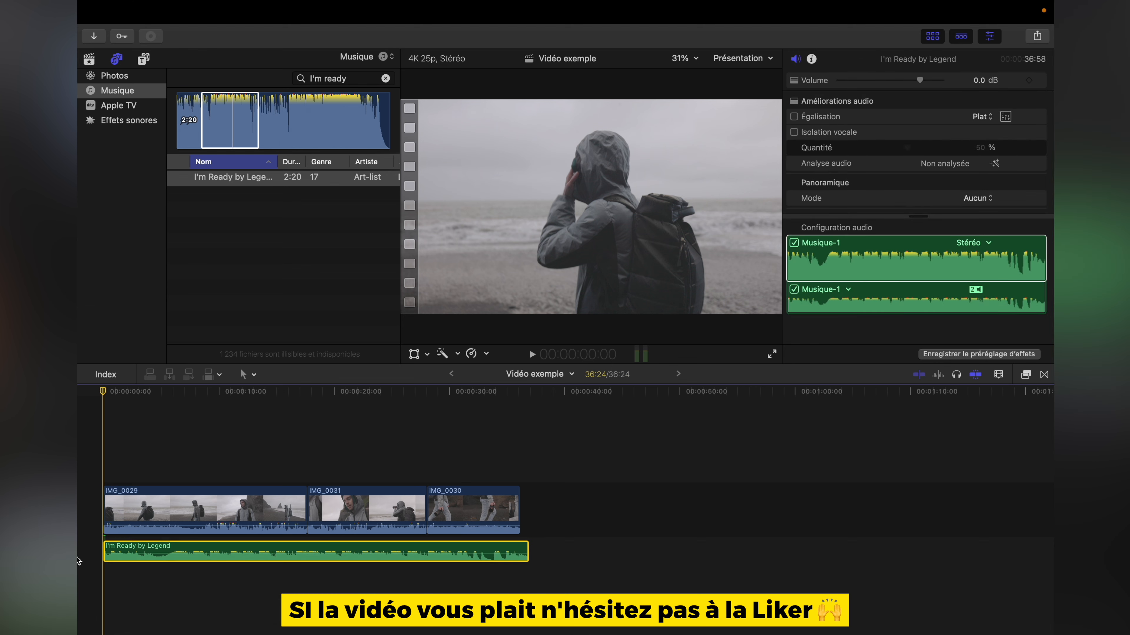
pyautogui.press('super+equal')
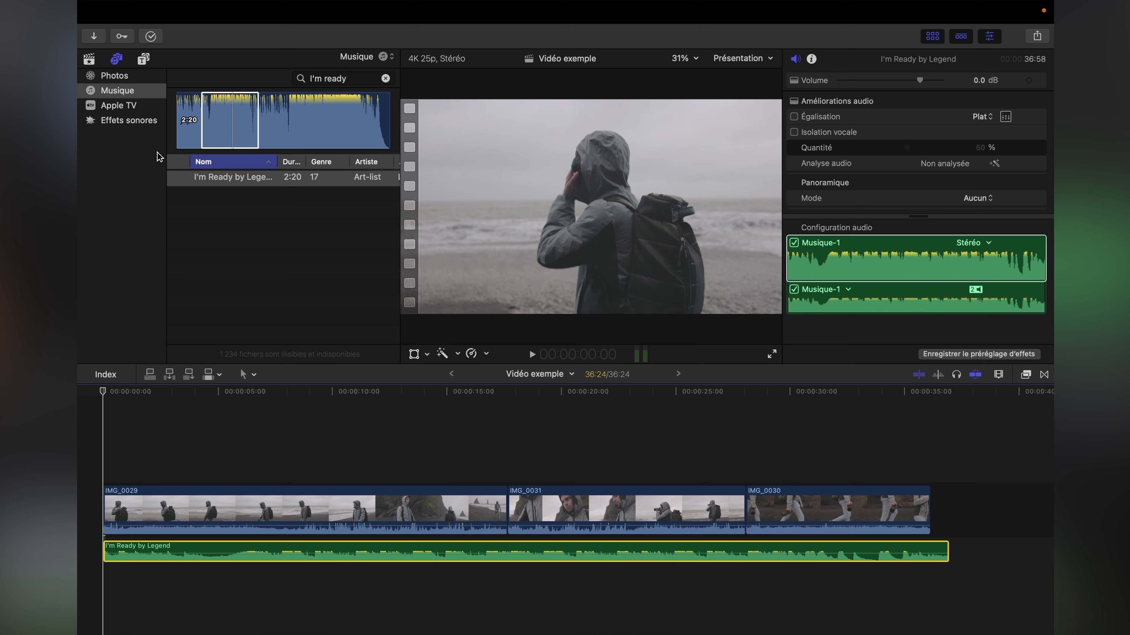
# Step: Look through the 17-01-2023 event for the added music file, and compare it with the music clip in the timeline
pyautogui.click(89, 64)
pyautogui.scroll(-5, 270, 230)
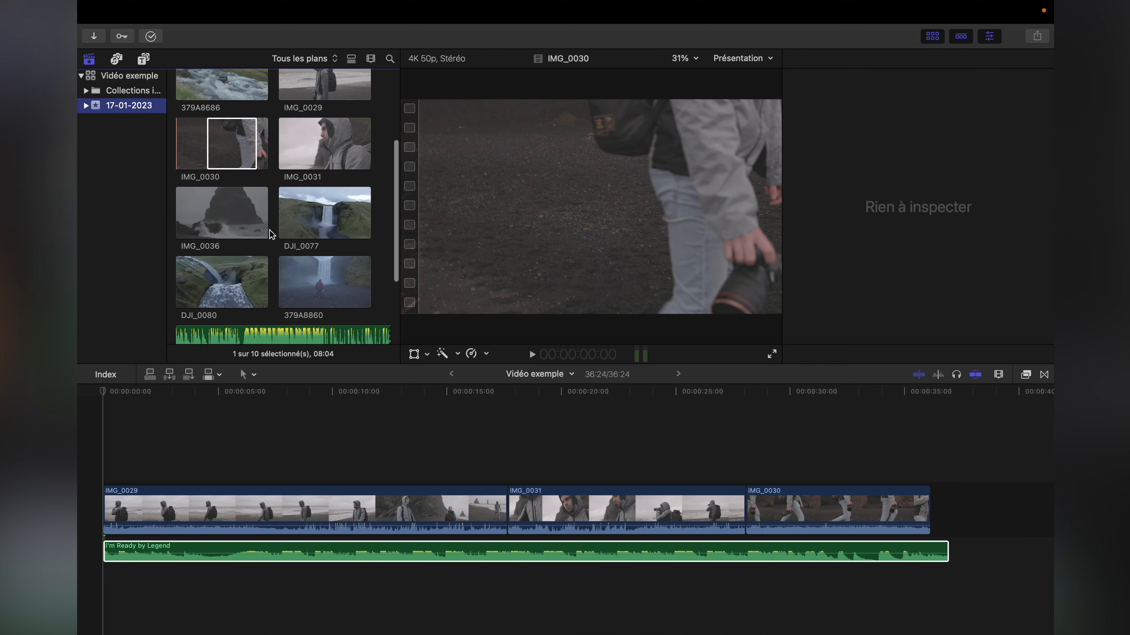
pyautogui.scroll(5, 275, 267)
pyautogui.scroll(-5, 280, 312)
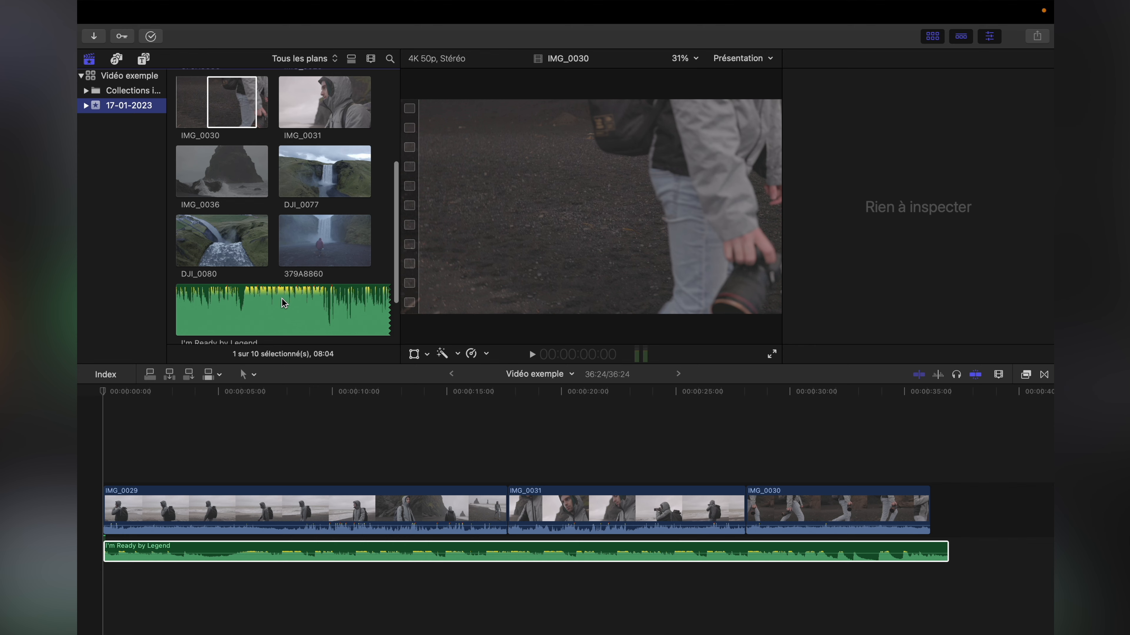
pyautogui.click(277, 249)
pyautogui.scroll(5, 277, 240)
pyautogui.scroll(-5, 272, 210)
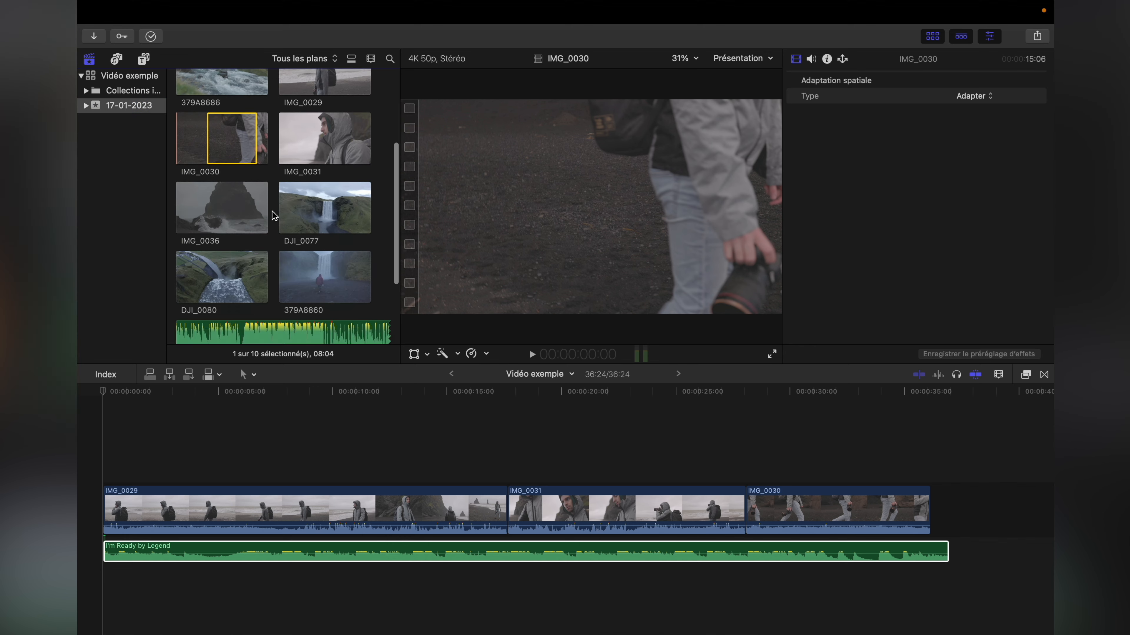
pyautogui.scroll(4, 272, 211)
pyautogui.click(317, 551)
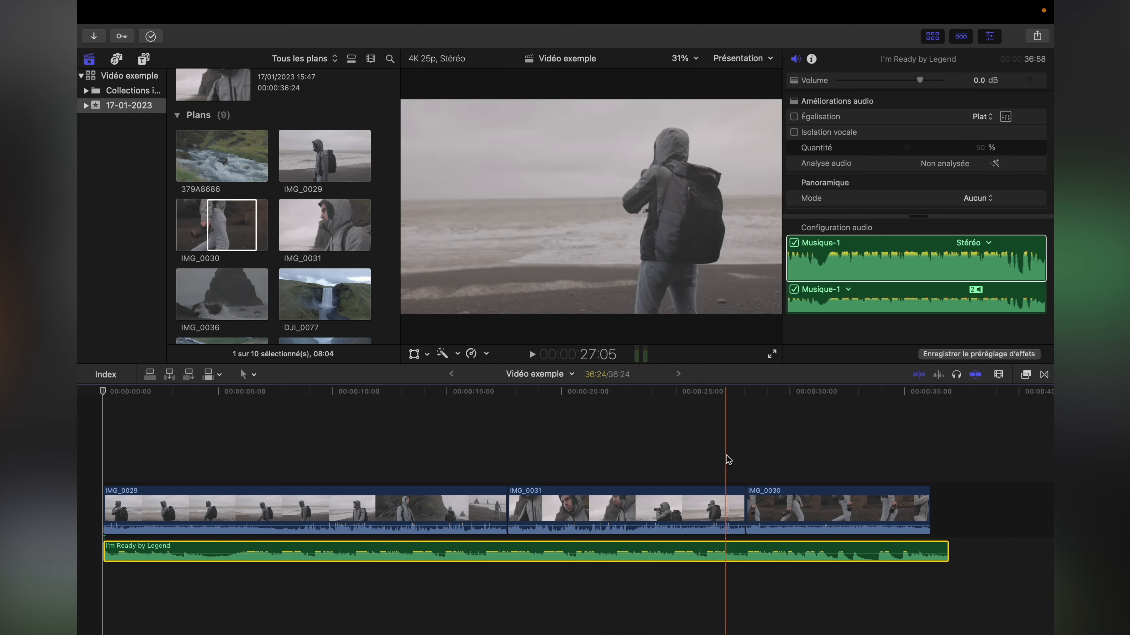
pyautogui.click(311, 453)
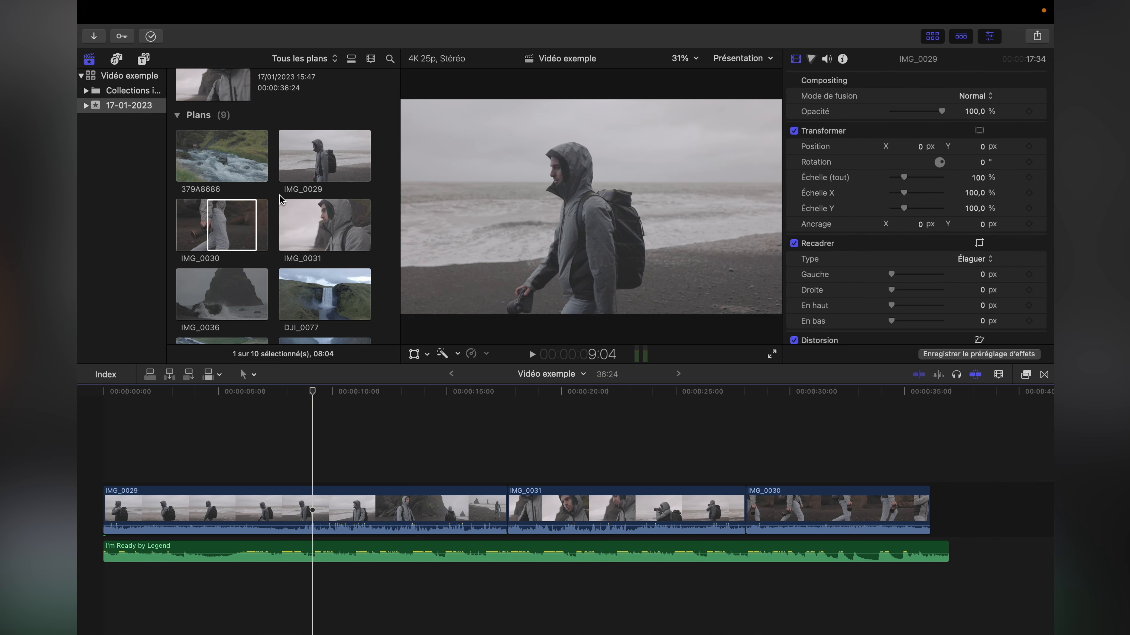
# Step: Skim the event's source clips, including IMG_0031, IMG_0036 and 379A8686, to review the available footage
pyautogui.scroll(-2, 275, 206)
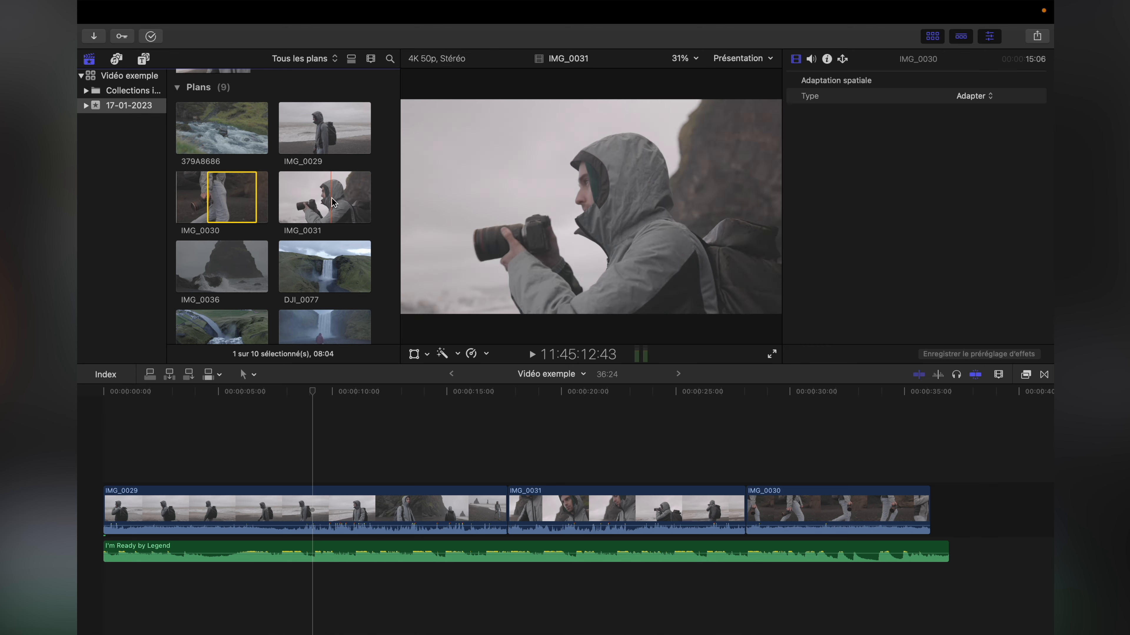
pyautogui.scroll(-3, 329, 202)
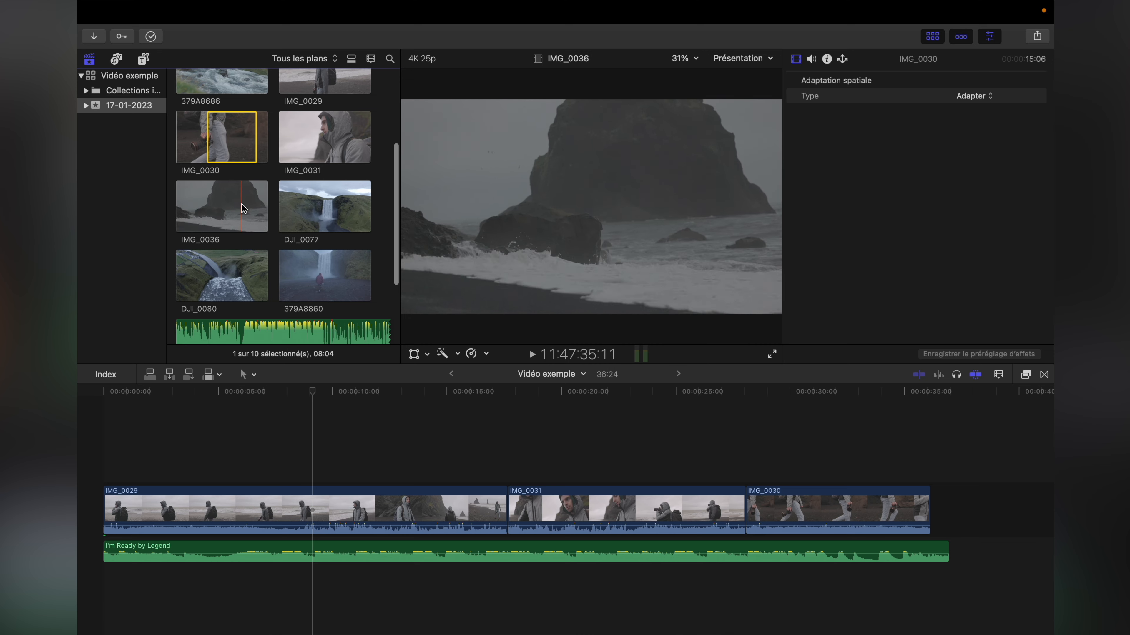
pyautogui.scroll(-5, 267, 205)
pyautogui.scroll(8, 275, 202)
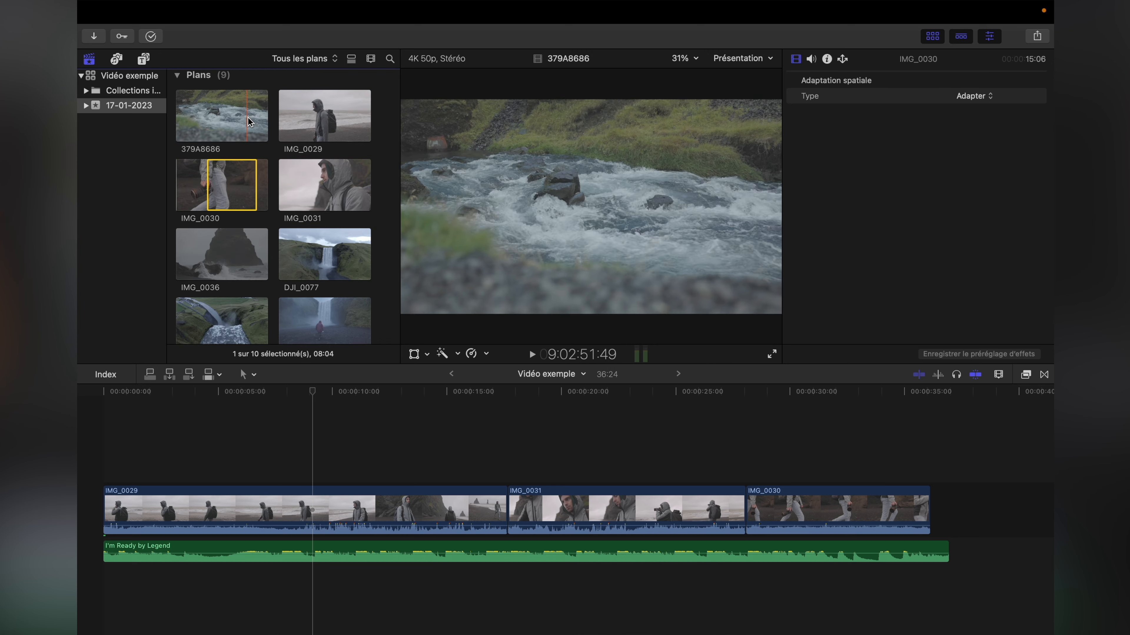
pyautogui.scroll(-3, 337, 267)
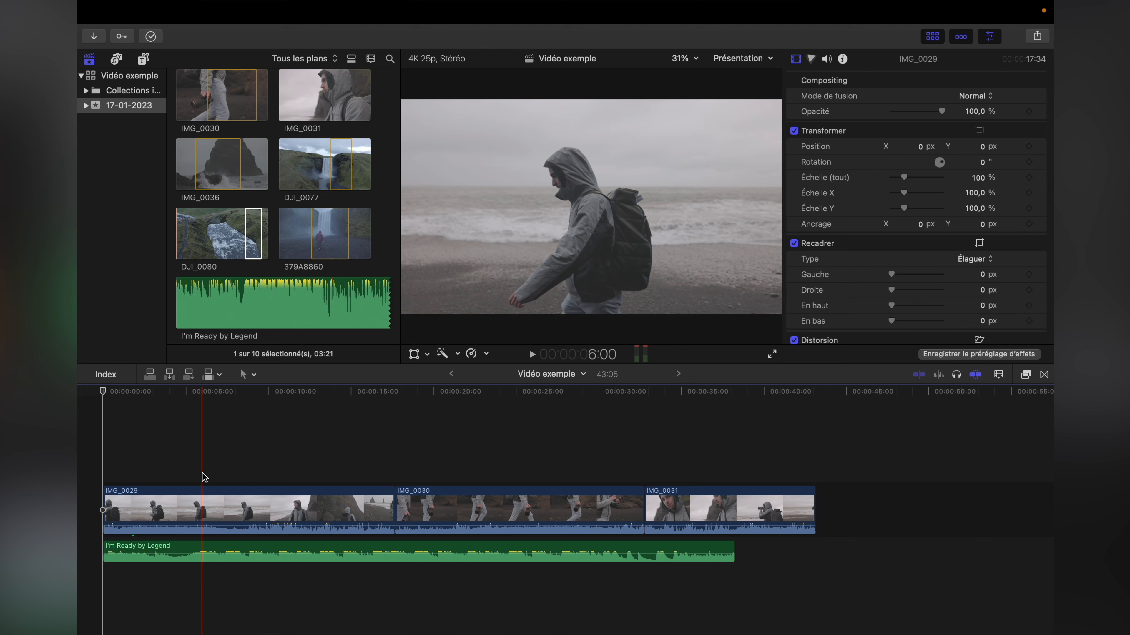
# Step: Browse the installed titles and generators and their categories
pyautogui.click(144, 58)
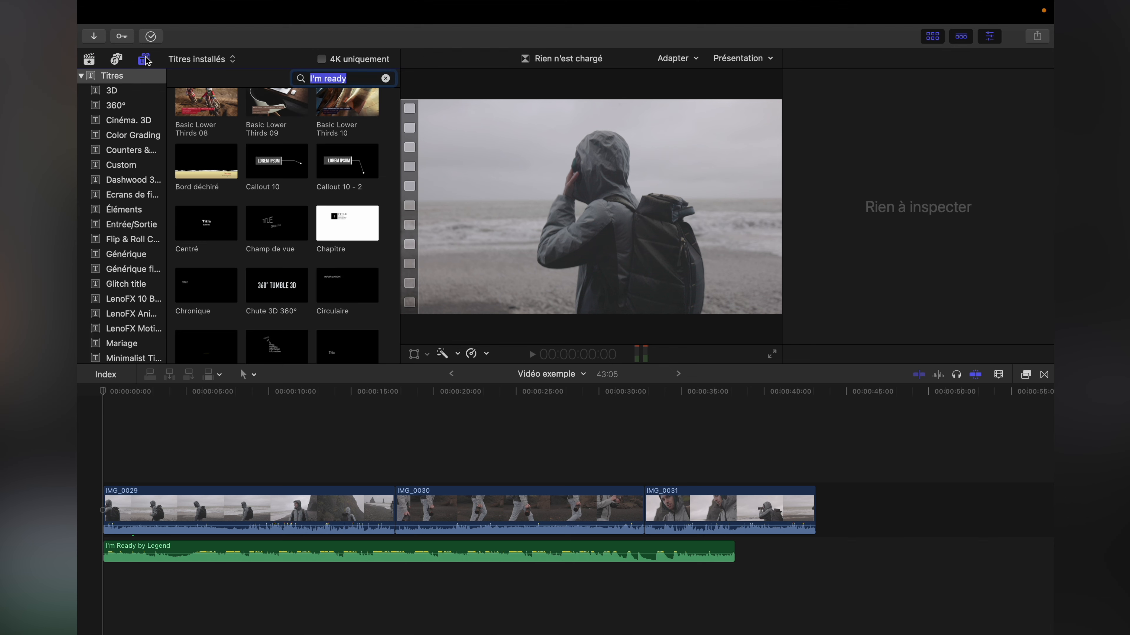
pyautogui.scroll(-6, 224, 248)
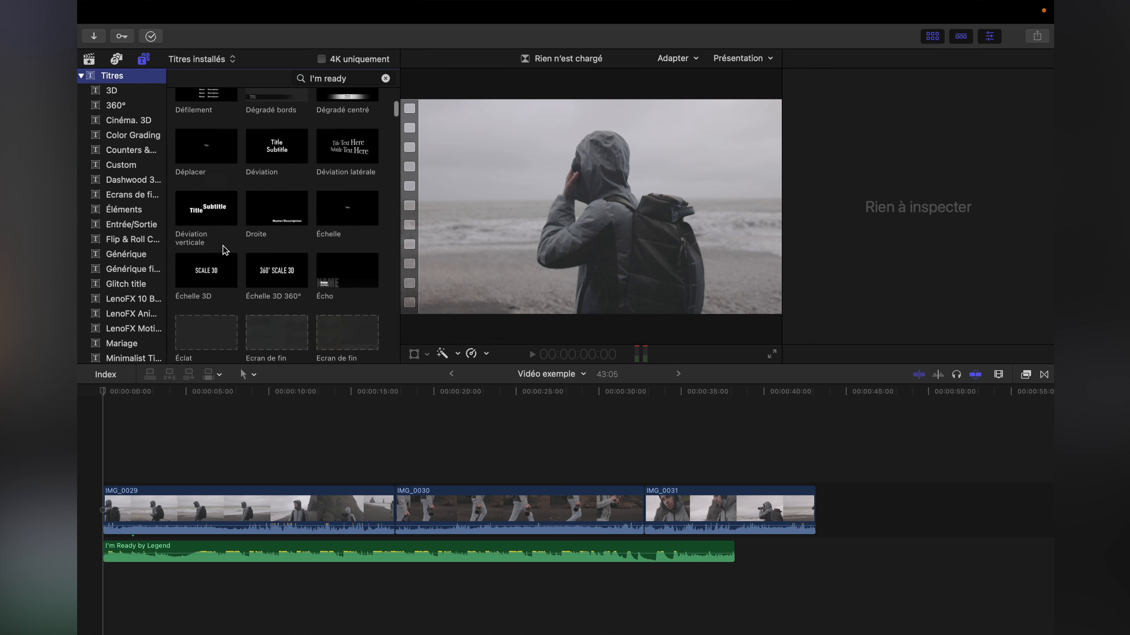
pyautogui.scroll(-10, 98, 221)
pyautogui.scroll(-4, 97, 221)
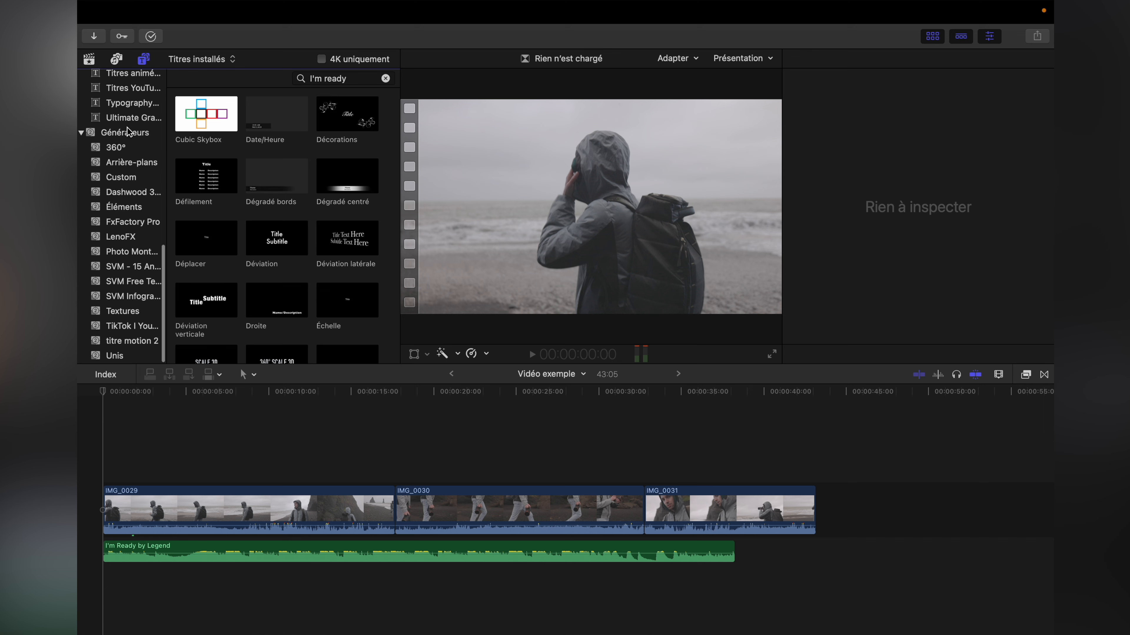
pyautogui.click(125, 136)
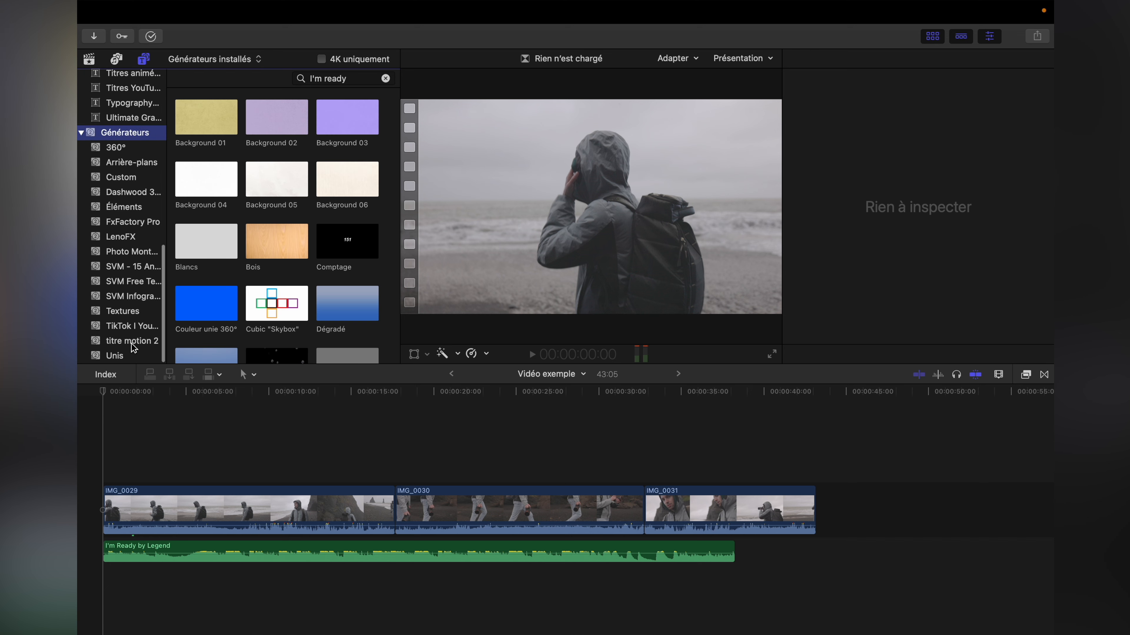
pyautogui.scroll(-5, 330, 235)
pyautogui.scroll(5, 330, 235)
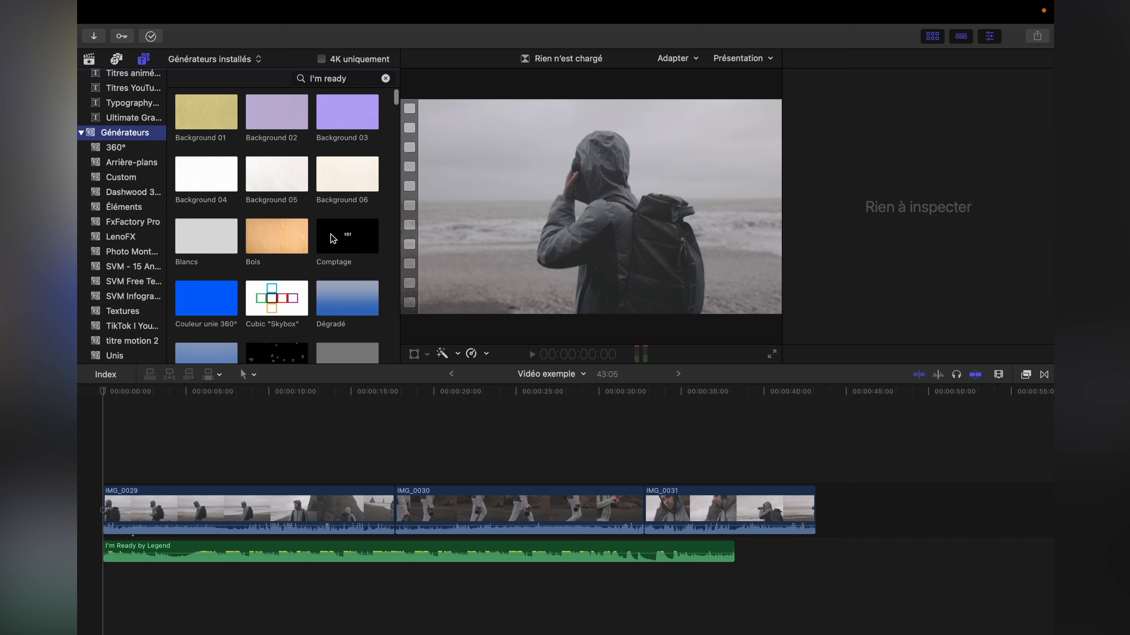
# Step: Insert the Personnalisé generator from the Unis category before IMG_0029, shorten it to about 3:15, and select it
pyautogui.click(115, 356)
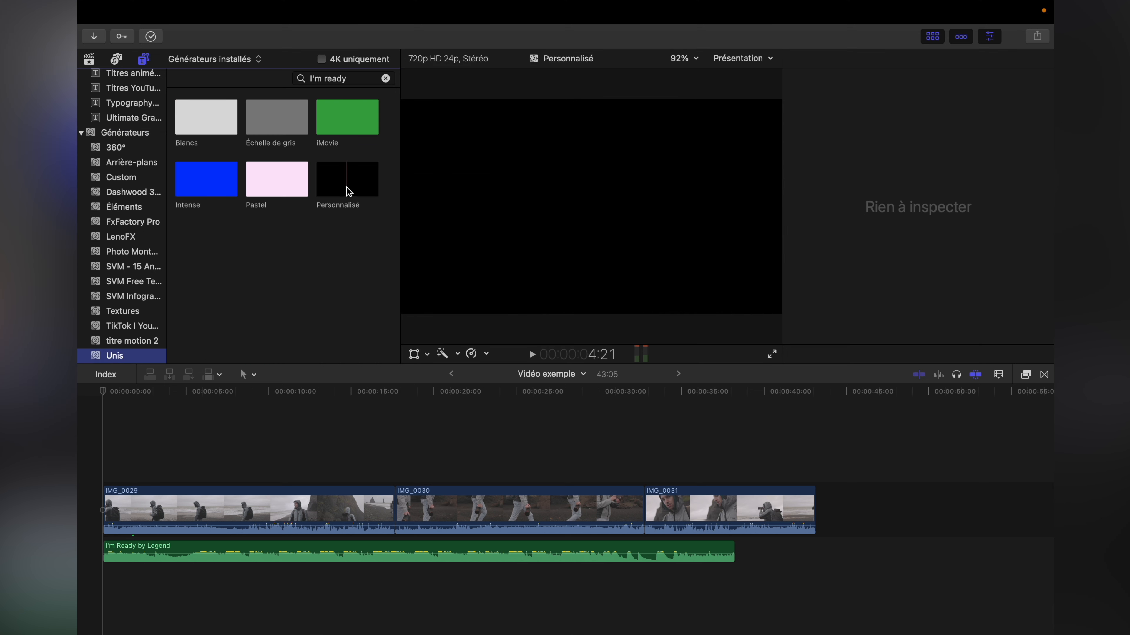
pyautogui.moveTo(347, 178); pyautogui.dragTo(88, 508)
pyautogui.click(202, 446)
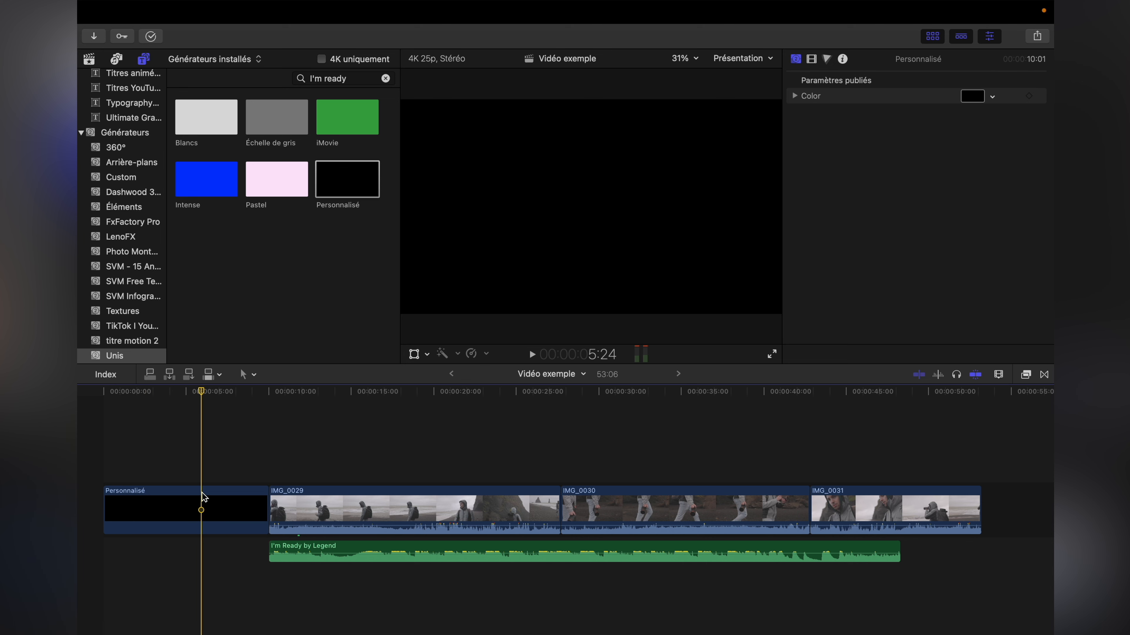
pyautogui.moveTo(266, 507); pyautogui.dragTo(157, 508)
pyautogui.click(130, 492)
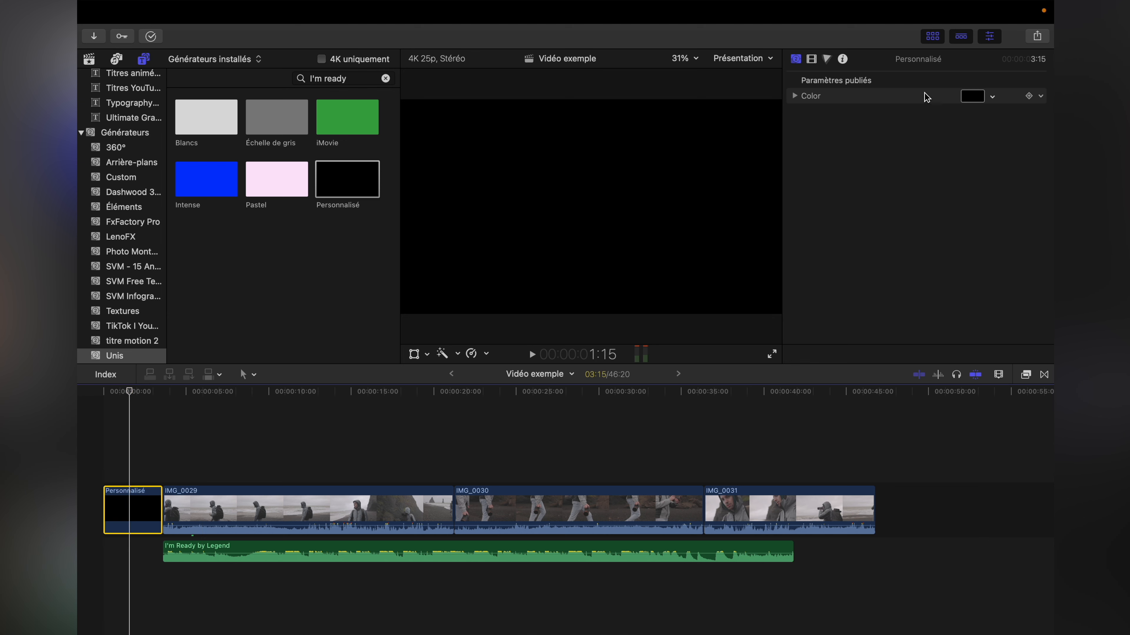
# Step: Try an orange-yellow color on the Personnalisé generator and undo the color change
pyautogui.click(974, 97)
pyautogui.moveTo(965, 209)
pyautogui.mouseDown()
pyautogui.moveTo(974, 214)
pyautogui.moveTo(913, 233)
pyautogui.moveTo(963, 293)
pyautogui.moveTo(975, 222)
pyautogui.mouseUp()
pyautogui.click(877, 81)
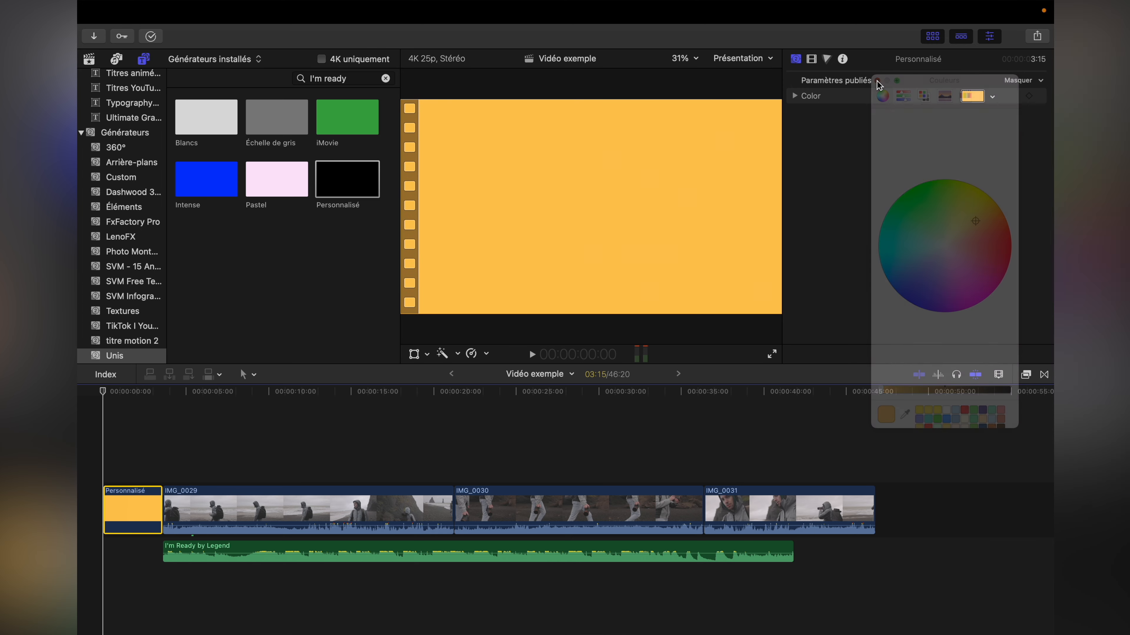
pyautogui.press('super+z')
pyautogui.press('super+z')
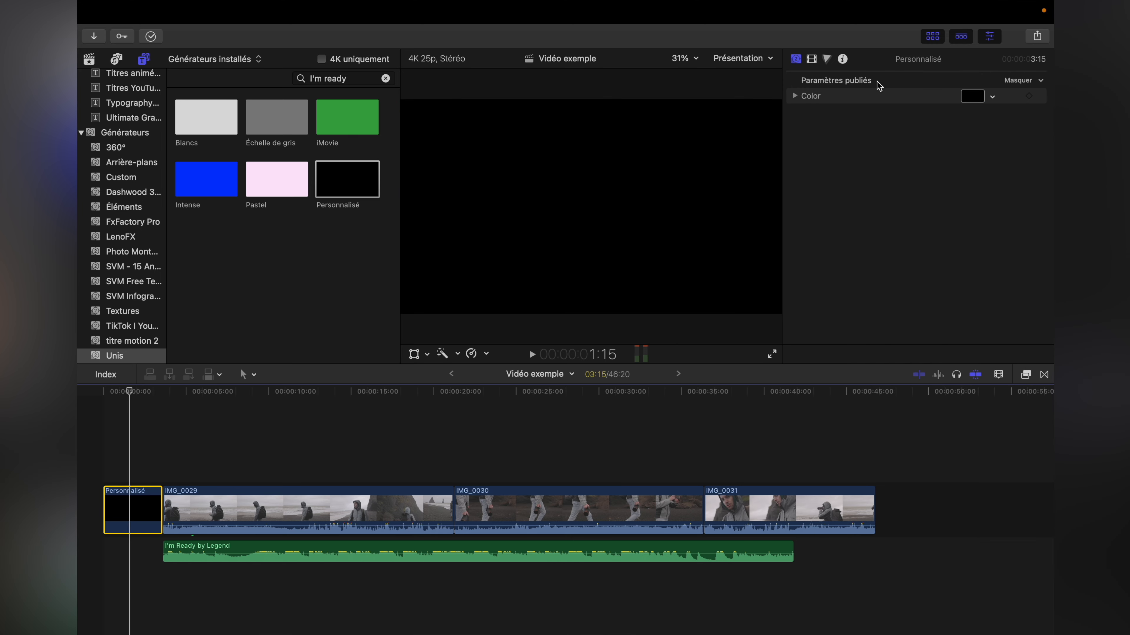
# Step: Browse the installed titles and insert a standard title at the timeline start, above the Personnalisé generator
pyautogui.click(95, 479)
pyautogui.click(139, 504)
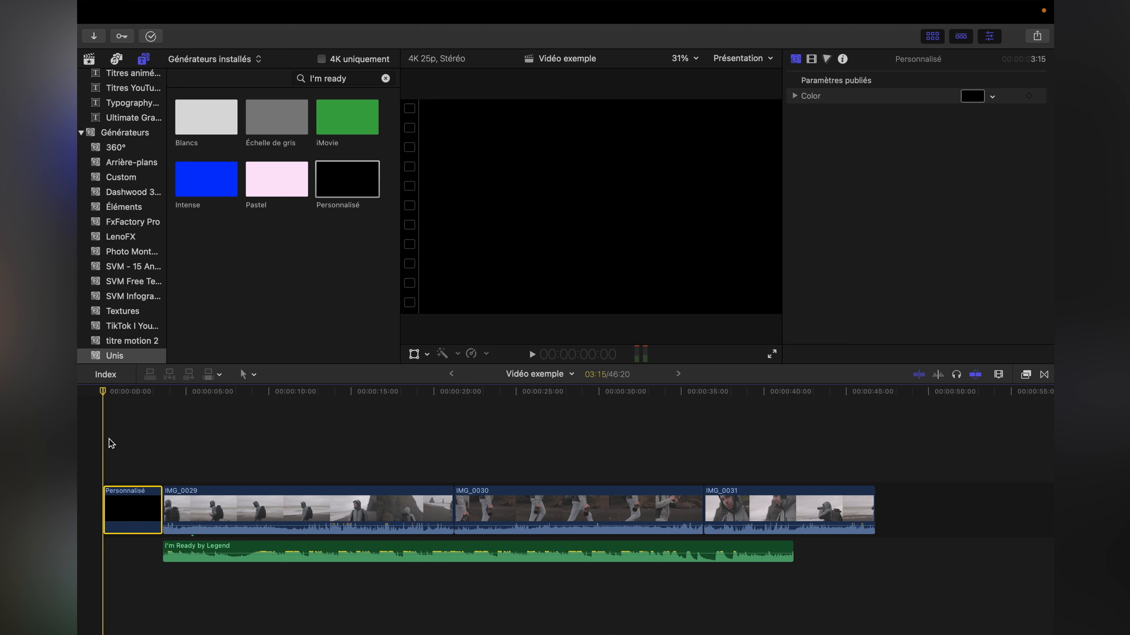
pyautogui.scroll(10, 123, 118)
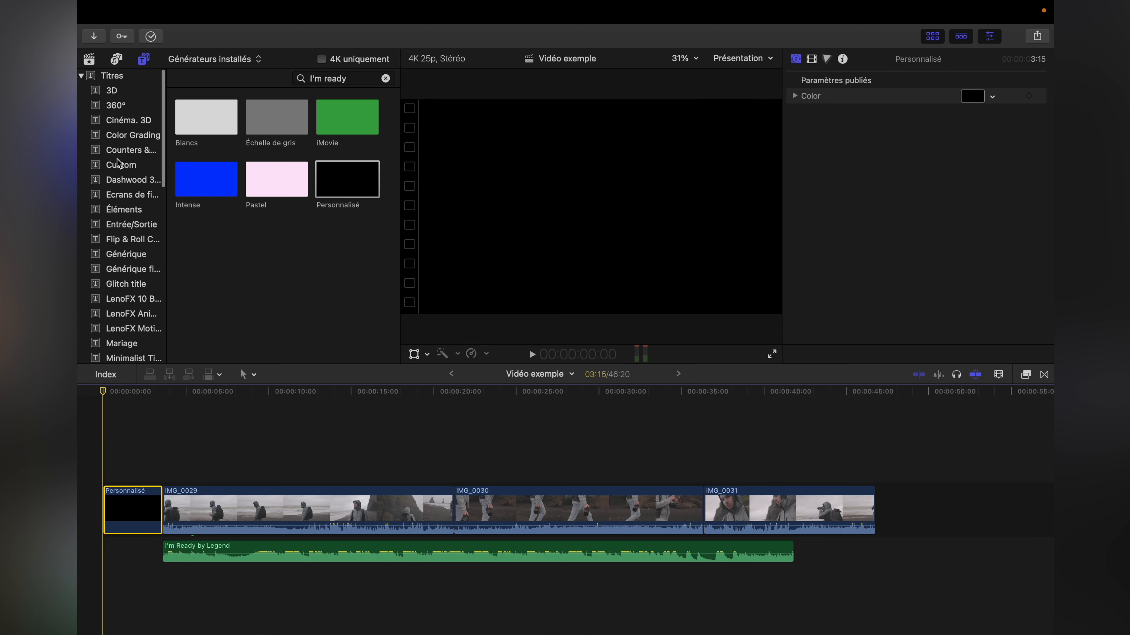
pyautogui.click(112, 76)
pyautogui.scroll(-5, 307, 328)
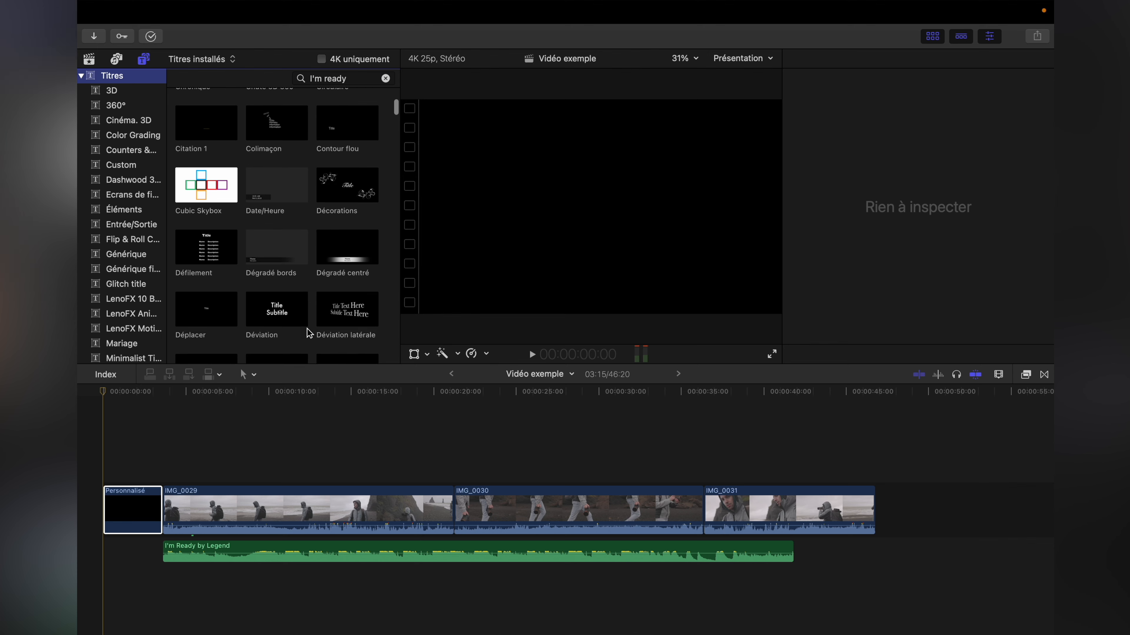
pyautogui.scroll(-2, 307, 258)
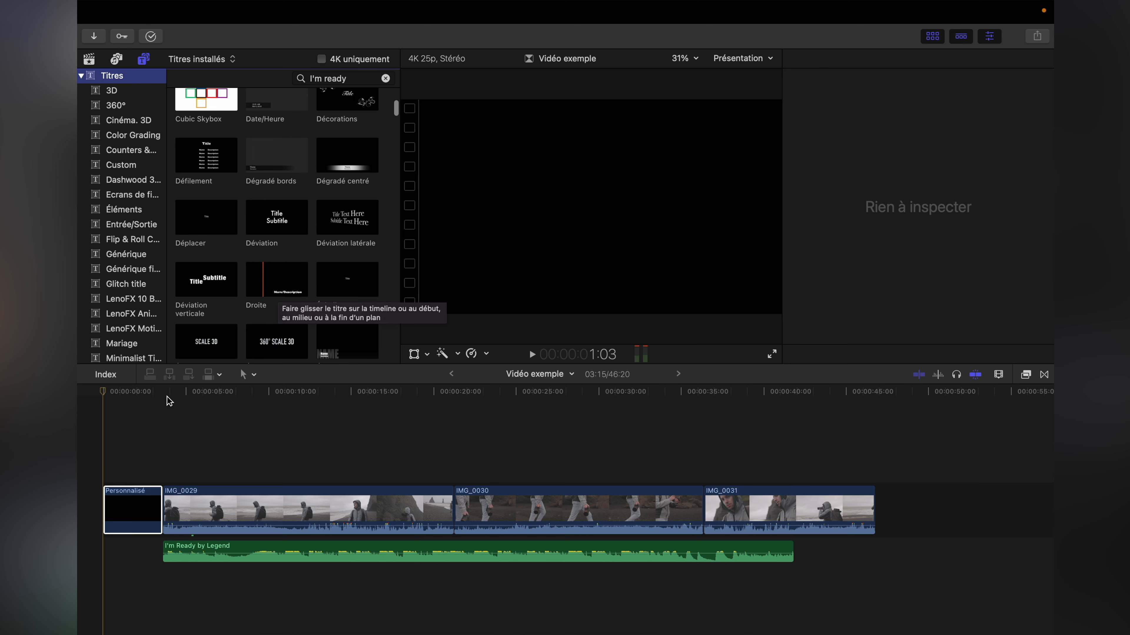
pyautogui.click(102, 439)
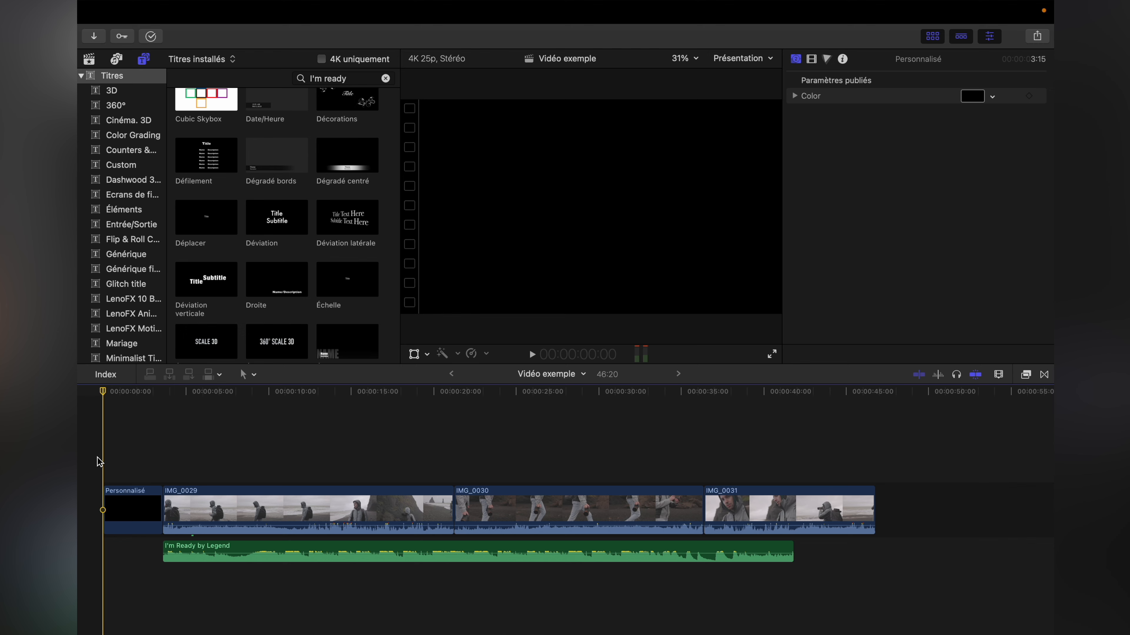
pyautogui.hotkey('ctrl', 't')
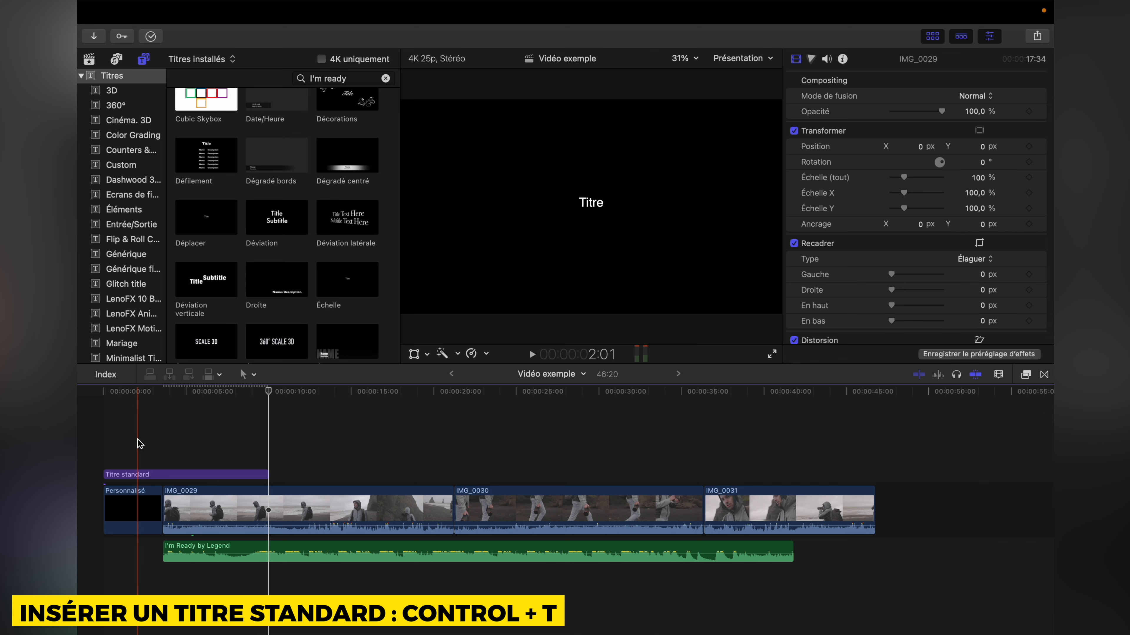
# Step: Shorten the standard title to 3:15 so it ends with the Personnalisé generator
pyautogui.click(138, 439)
pyautogui.click(139, 474)
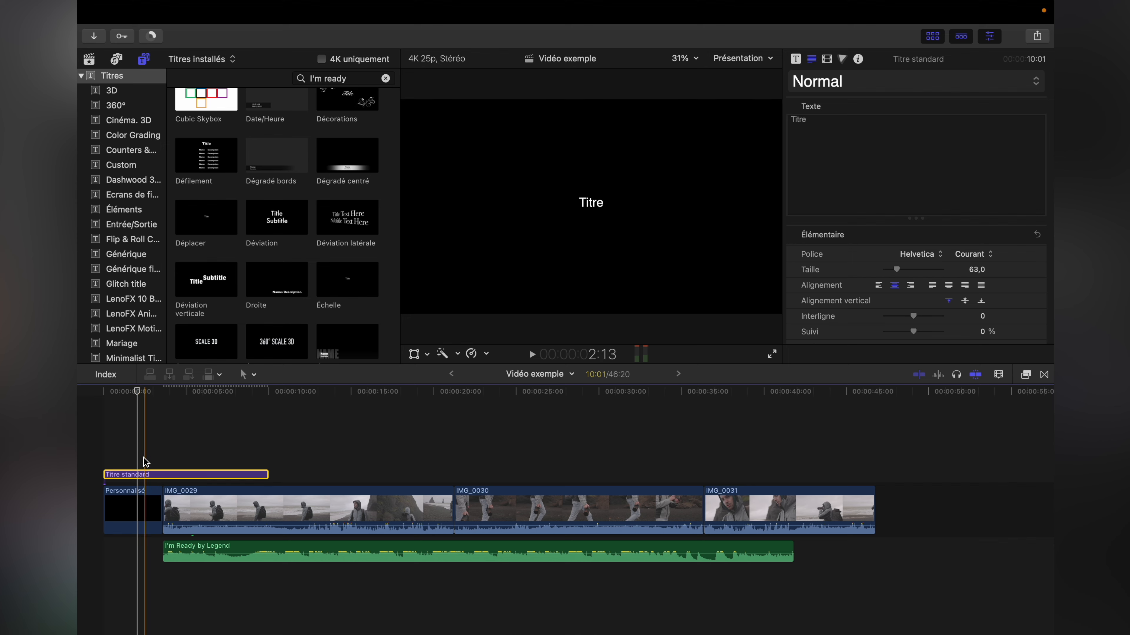
pyautogui.moveTo(267, 474); pyautogui.dragTo(161, 475)
# Step: Replace the standard title's placeholder text with ISLANDE
pyautogui.scroll(8, 124, 471)
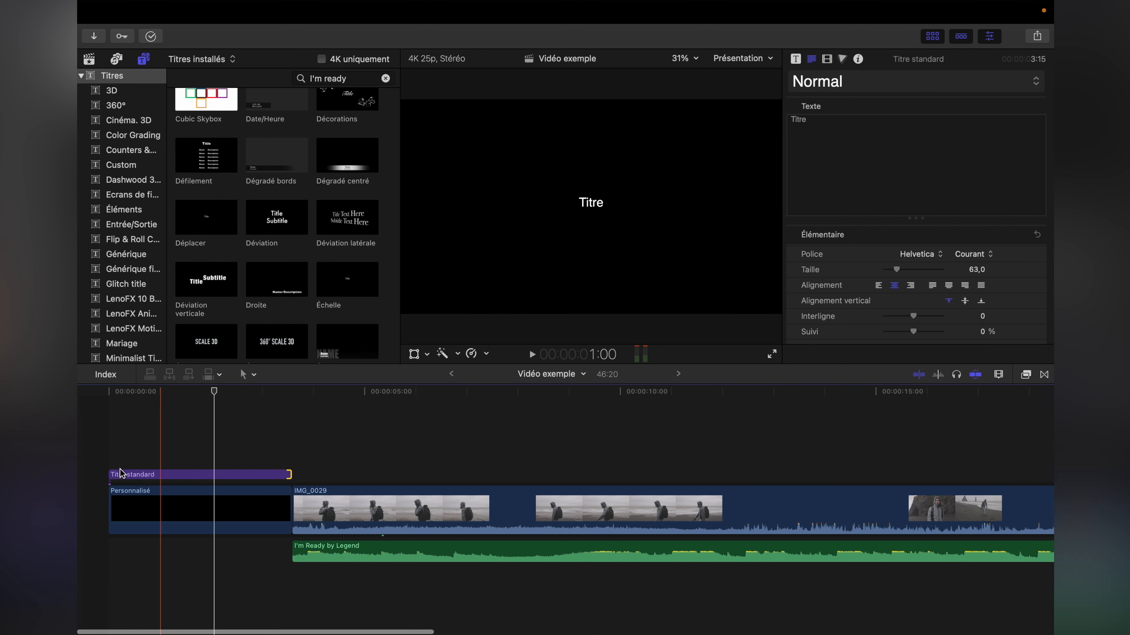
pyautogui.click(177, 474)
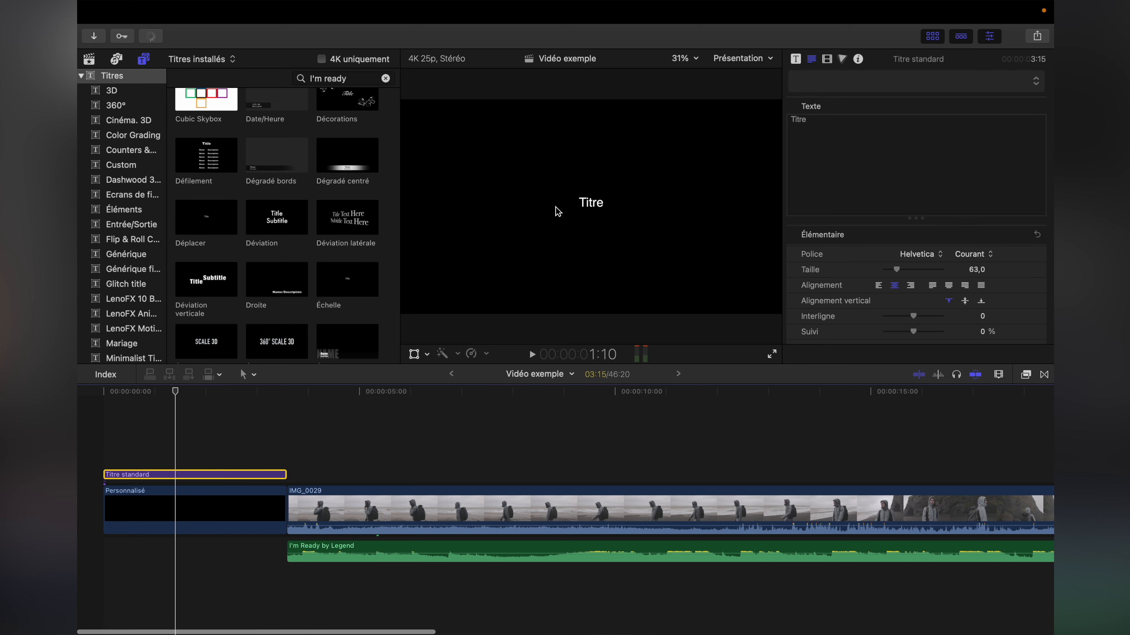
pyautogui.click(595, 203)
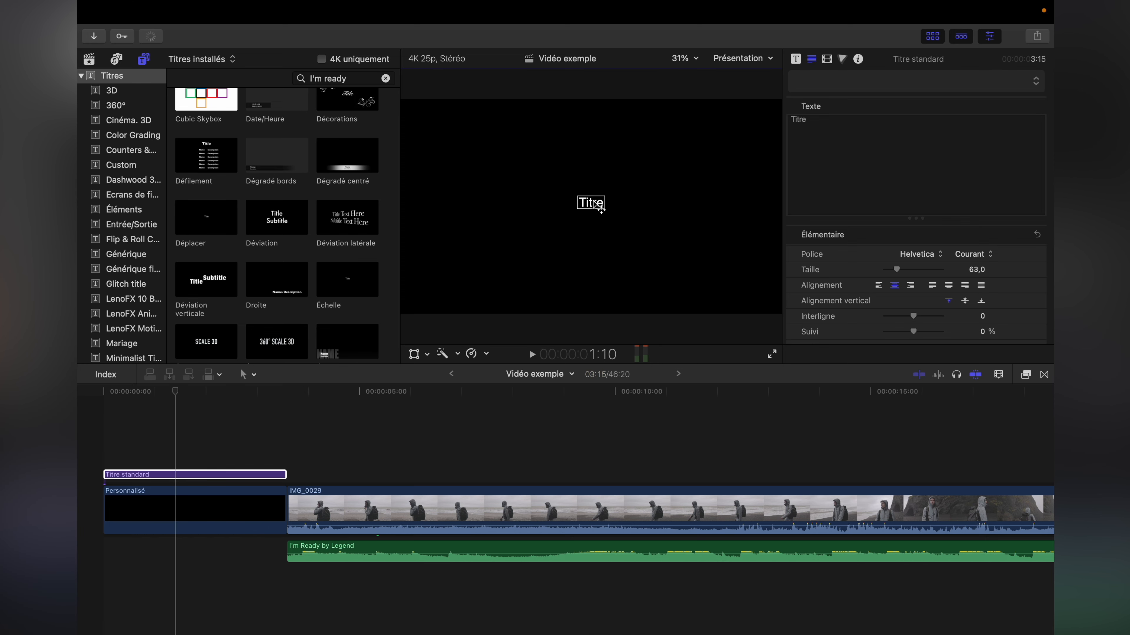
pyautogui.click(828, 157)
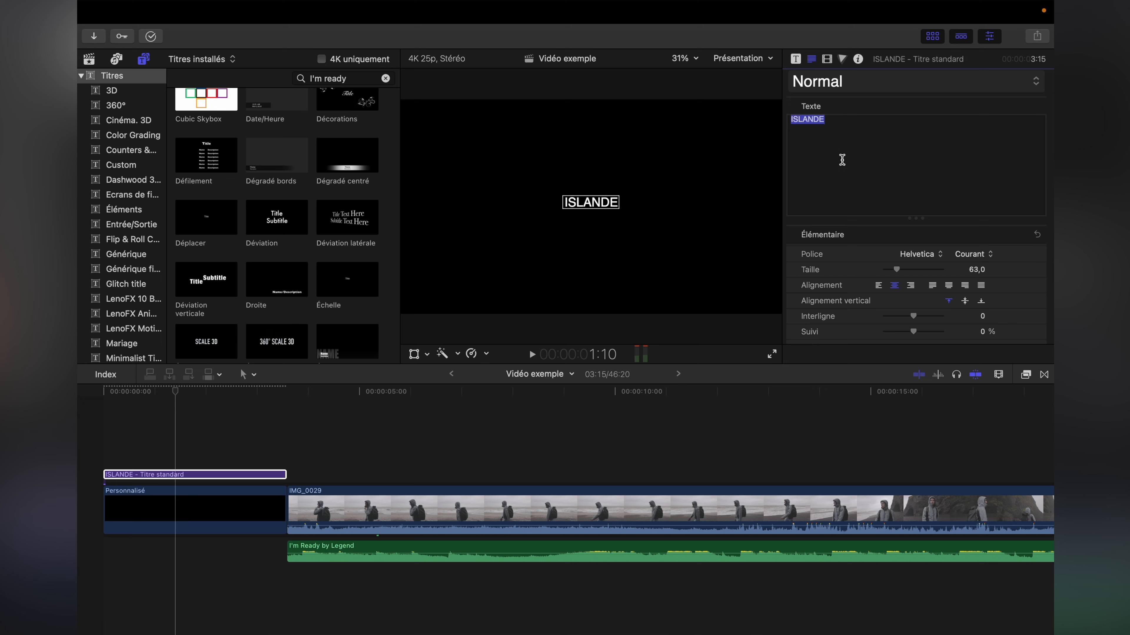
# Step: Format the ISLANDE title in Helvetica Neue Normal with size 125 and tracking 34,32 %, and reposition it slightly in the frame
pyautogui.moveTo(897, 267)
pyautogui.mouseDown()
pyautogui.moveTo(932, 268)
pyautogui.moveTo(910, 269)
pyautogui.mouseUp()
pyautogui.moveTo(621, 193); pyautogui.dragTo(621, 202)
pyautogui.scroll(-2, 910, 329)
pyautogui.moveTo(913, 288); pyautogui.dragTo(923, 292)
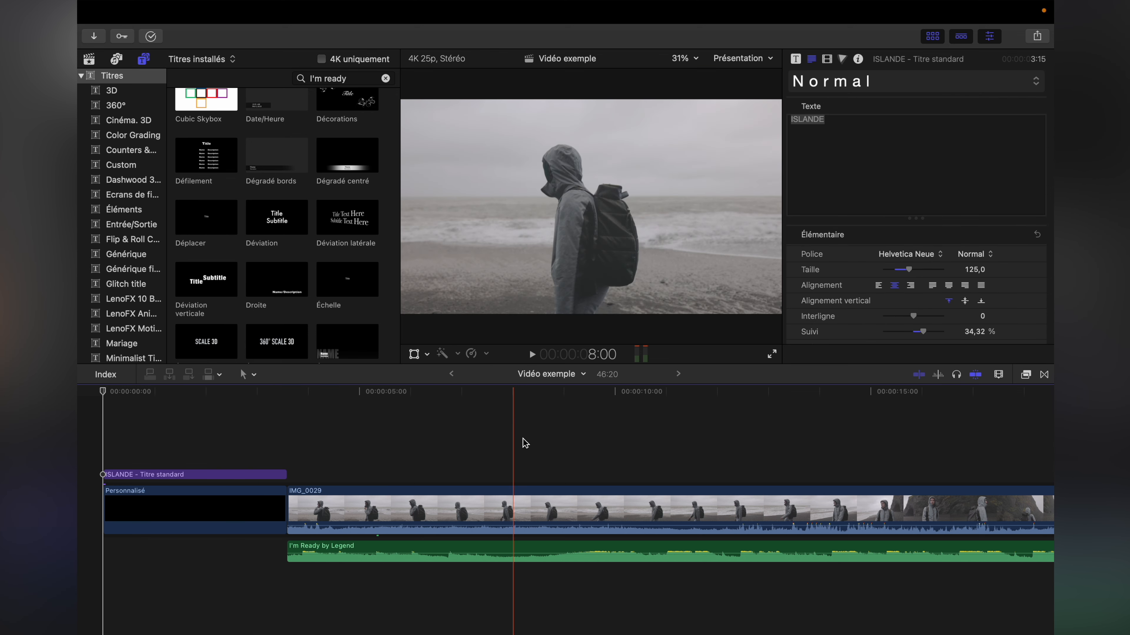
# Step: Move the I'm Ready by Legend music to the timeline start and trim its beginning to a duration of 35:48
pyautogui.moveTo(441, 554); pyautogui.dragTo(256, 556)
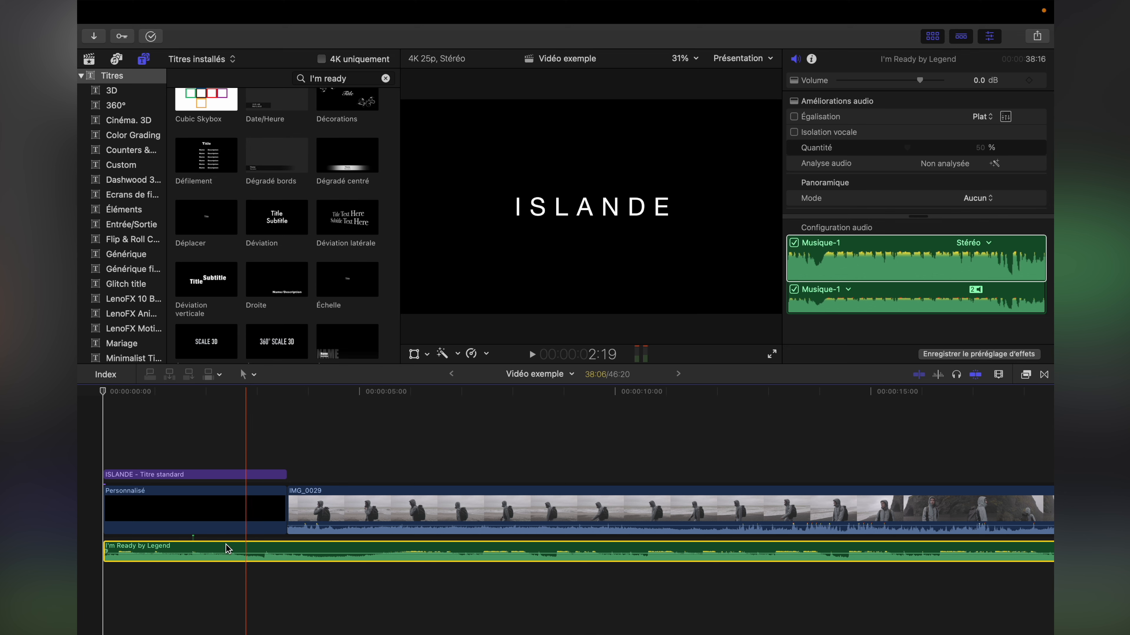
pyautogui.moveTo(107, 546); pyautogui.dragTo(192, 547)
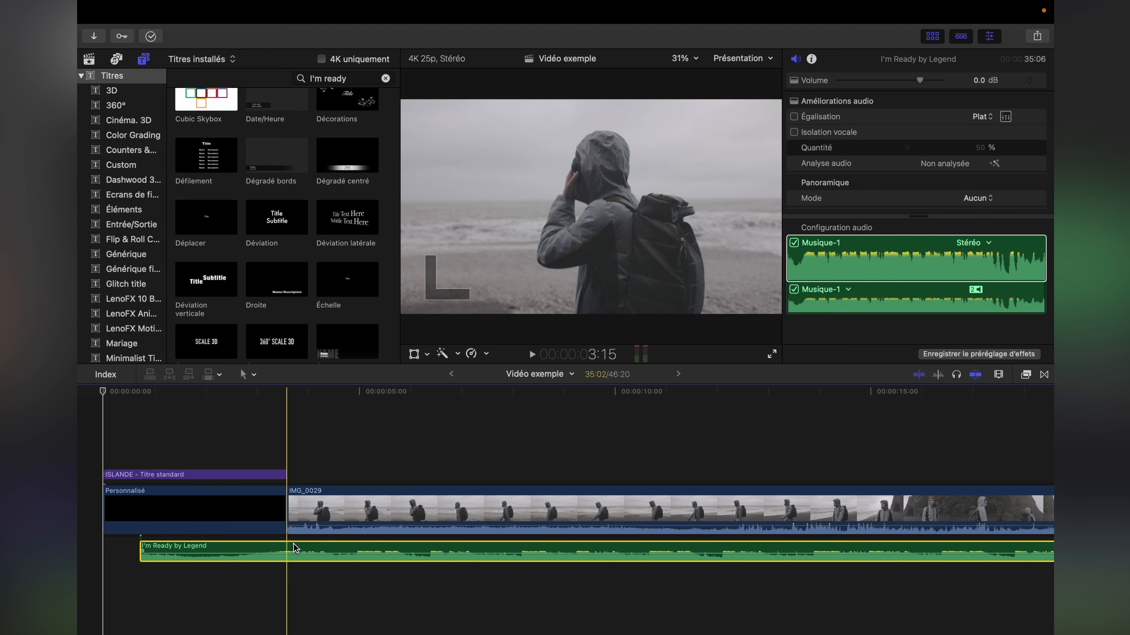
pyautogui.moveTo(141, 546); pyautogui.dragTo(97, 546)
pyautogui.moveTo(124, 553)
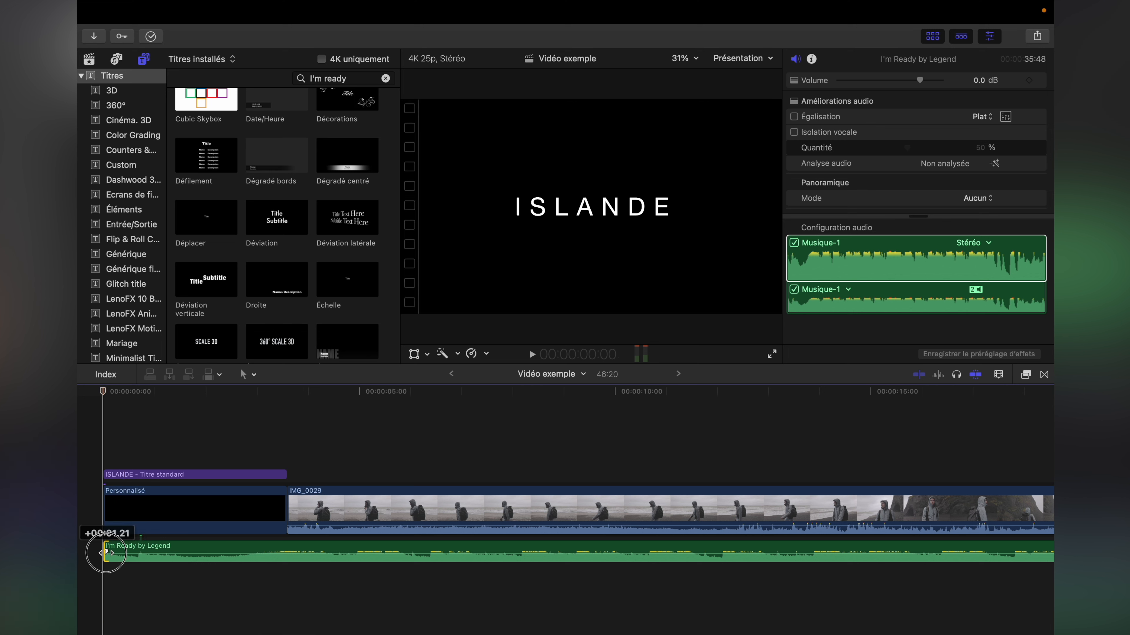
# Step: Add a fade-in to the music spanning most of the ISLANDE title, and play back the opening
pyautogui.moveTo(108, 554); pyautogui.dragTo(246, 548)
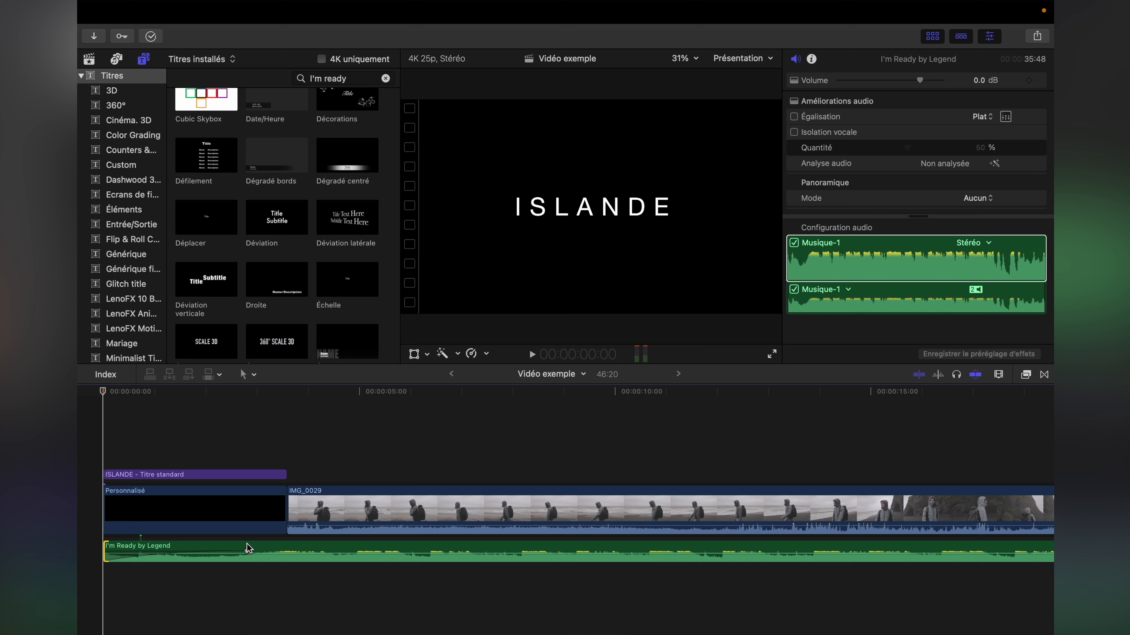
pyautogui.click(109, 436)
pyautogui.press('space')
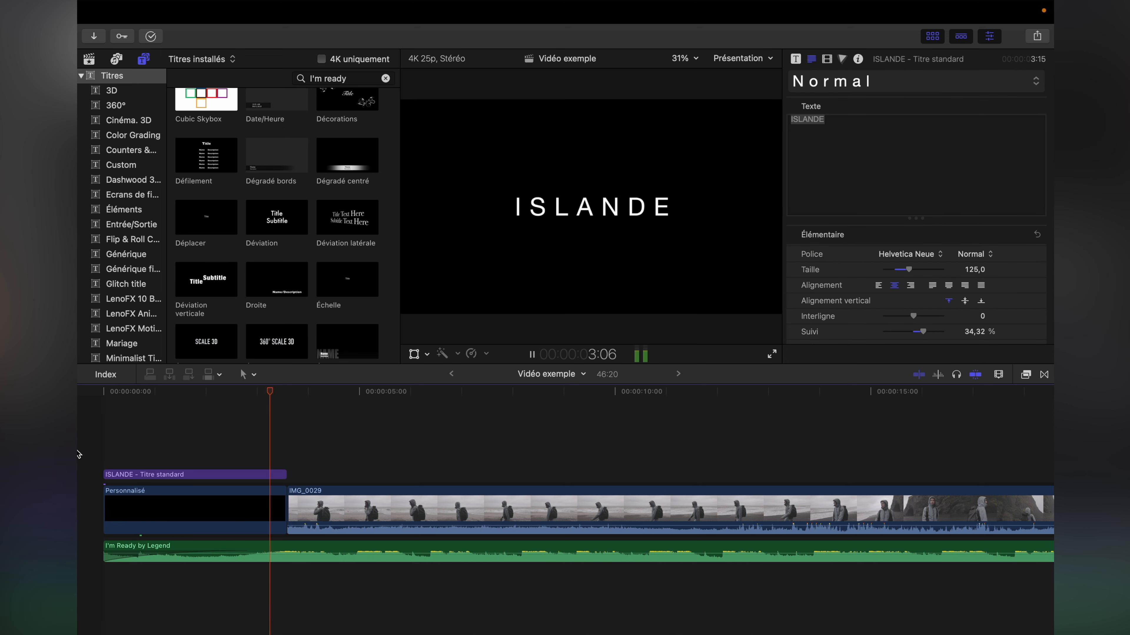
pyautogui.press('space')
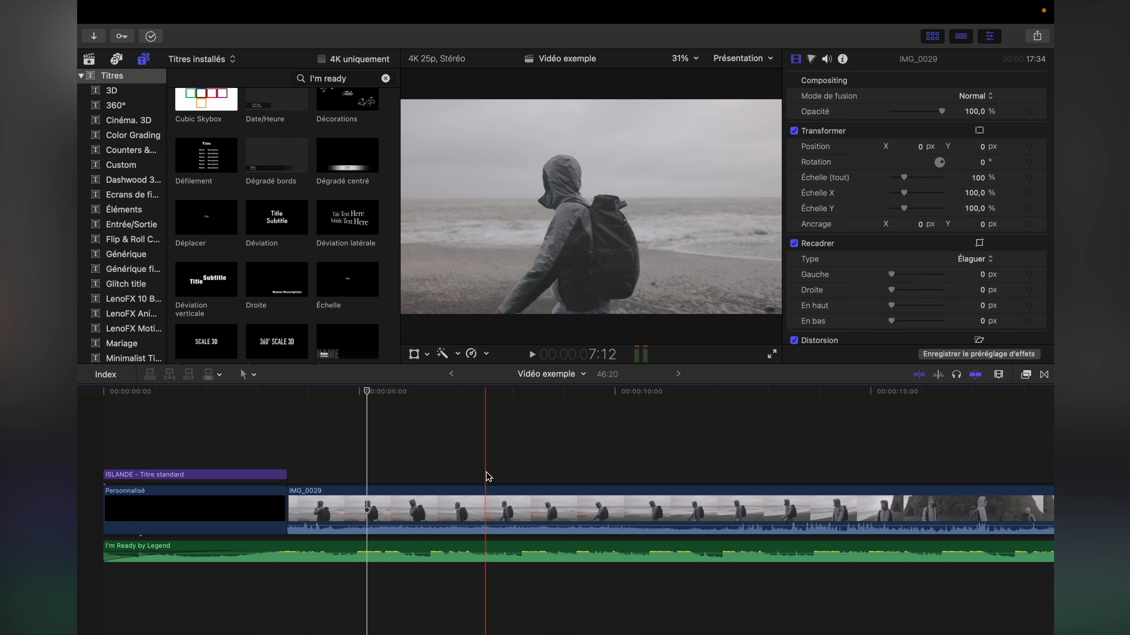
# Step: Trim both ends of IMG_0029 so the shot runs from the end of the title to the music beat at about 4:24
pyautogui.press('super+minus')
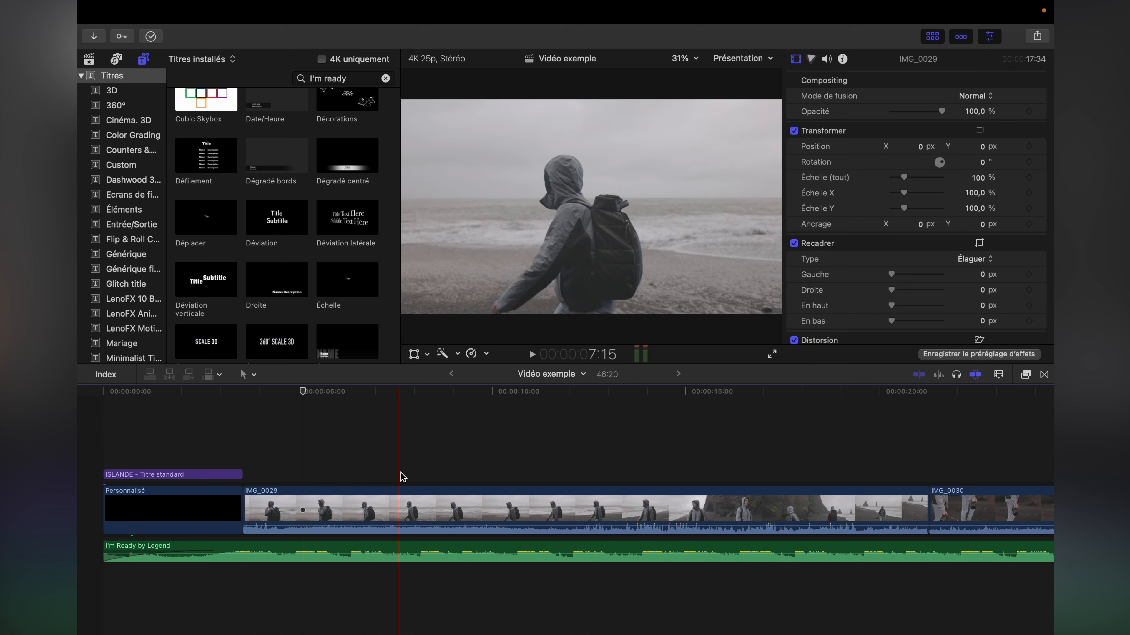
pyautogui.click(392, 506)
pyautogui.moveTo(244, 507); pyautogui.dragTo(393, 502)
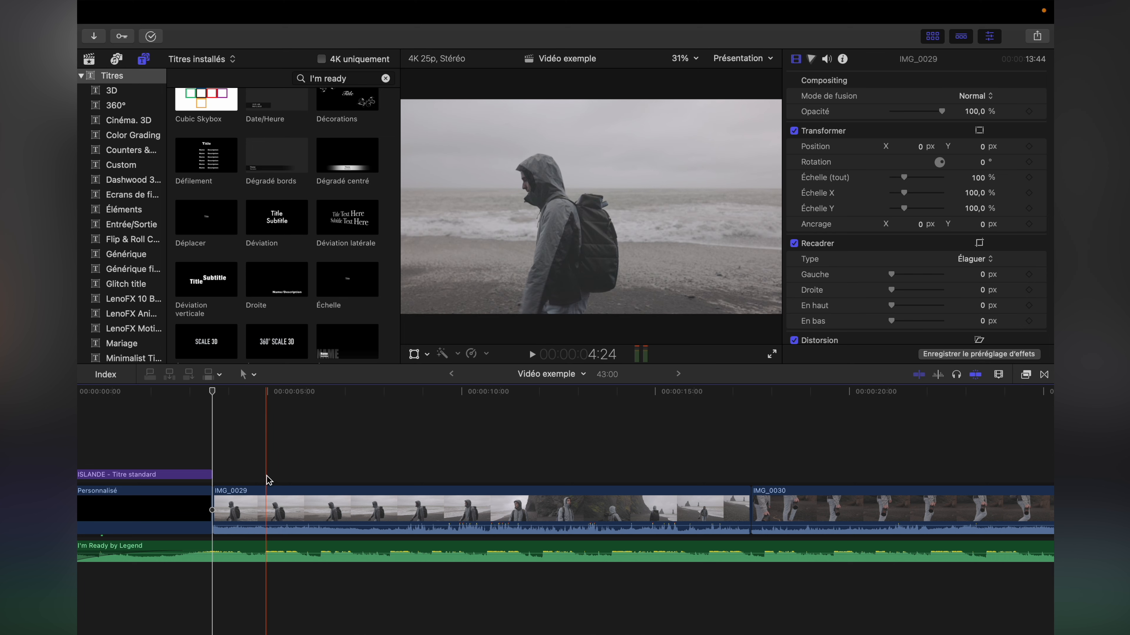
pyautogui.click(265, 507)
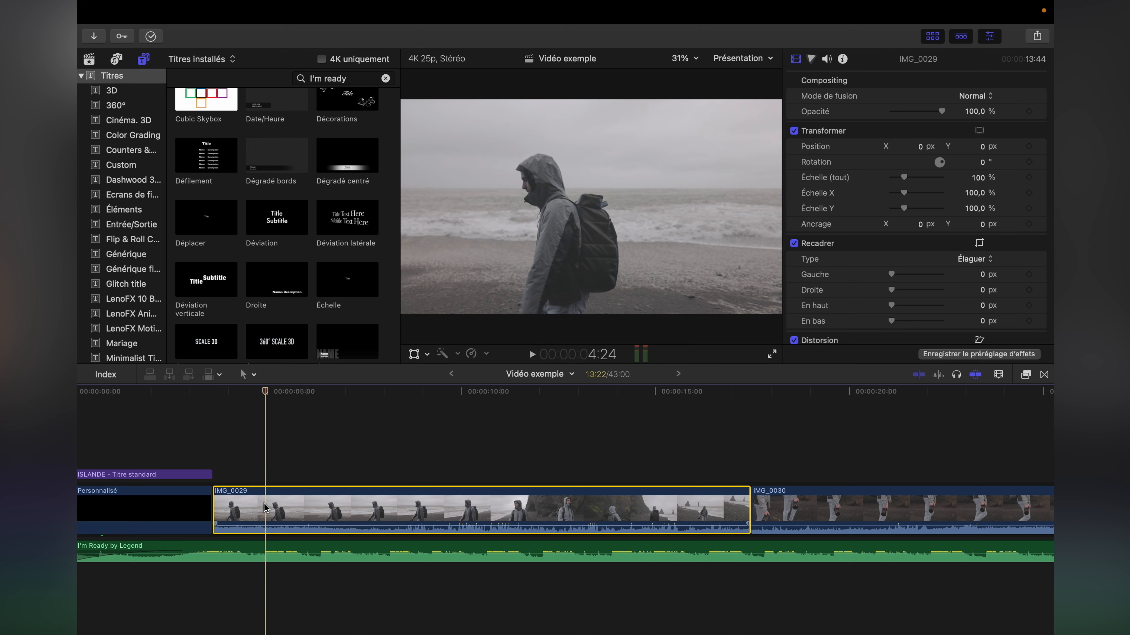
pyautogui.moveTo(750, 503); pyautogui.dragTo(258, 511)
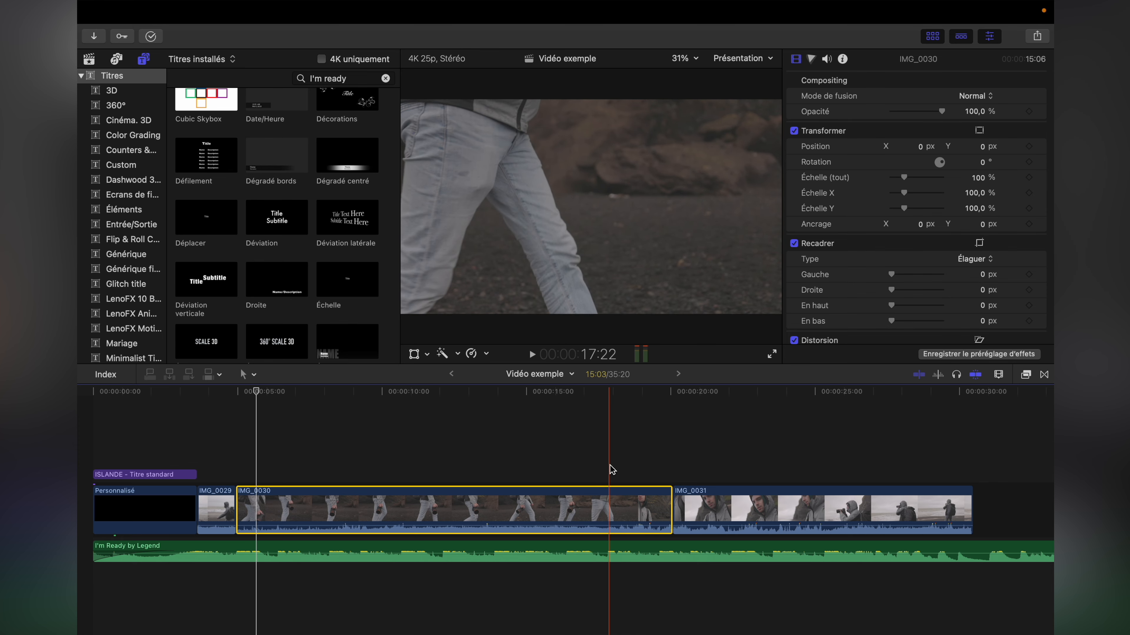
# Step: Trim both ends of IMG_0030 to a duration of 1:22 so its cut to IMG_0031 matches the music beat
pyautogui.moveTo(672, 509); pyautogui.dragTo(606, 502)
pyautogui.moveTo(240, 511); pyautogui.dragTo(561, 494)
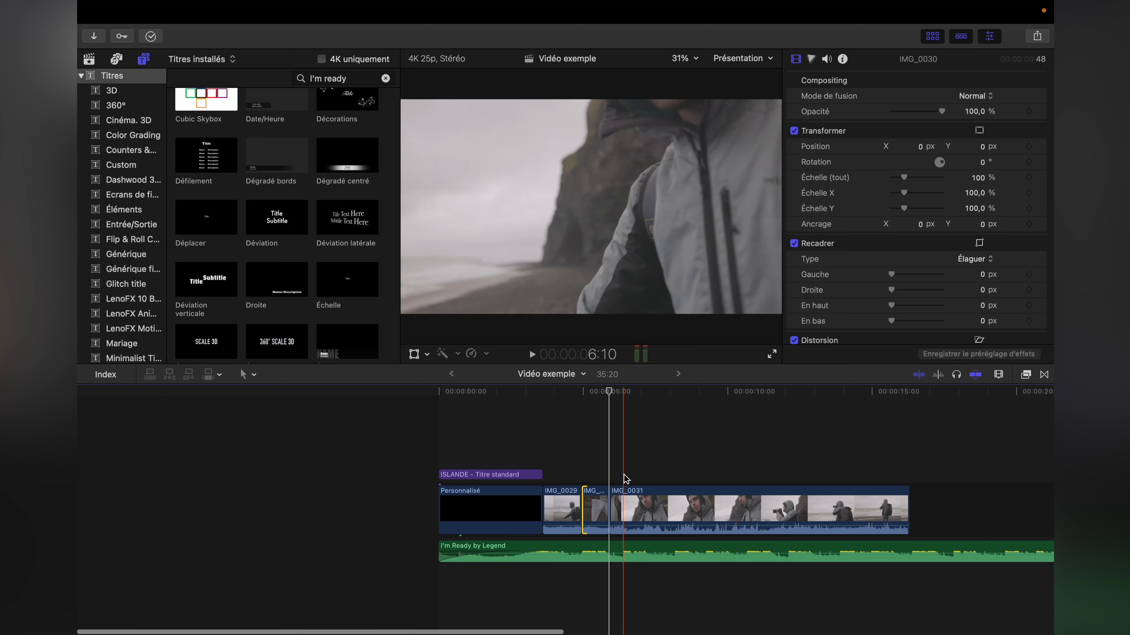
pyautogui.press('super+plus')
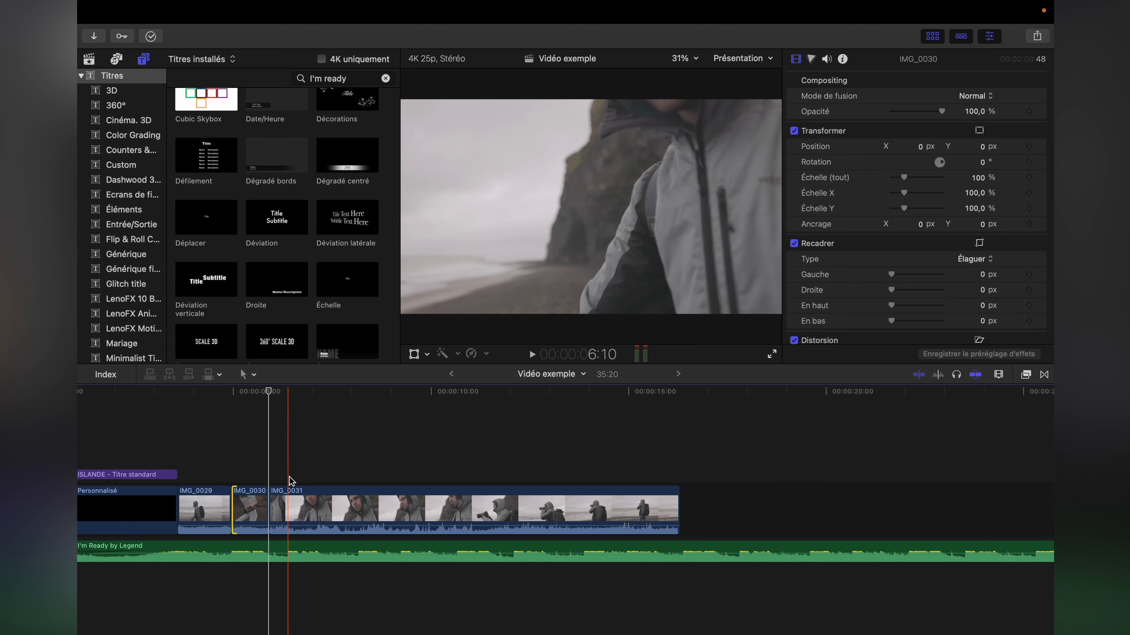
pyautogui.click(290, 473)
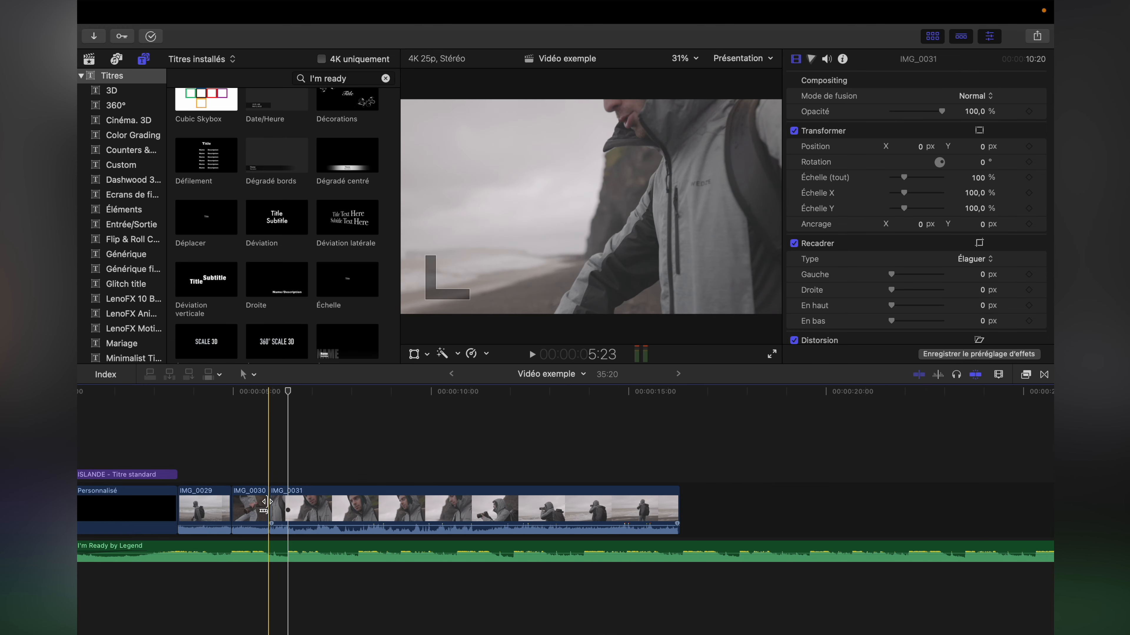
pyautogui.moveTo(237, 507); pyautogui.dragTo(217, 507)
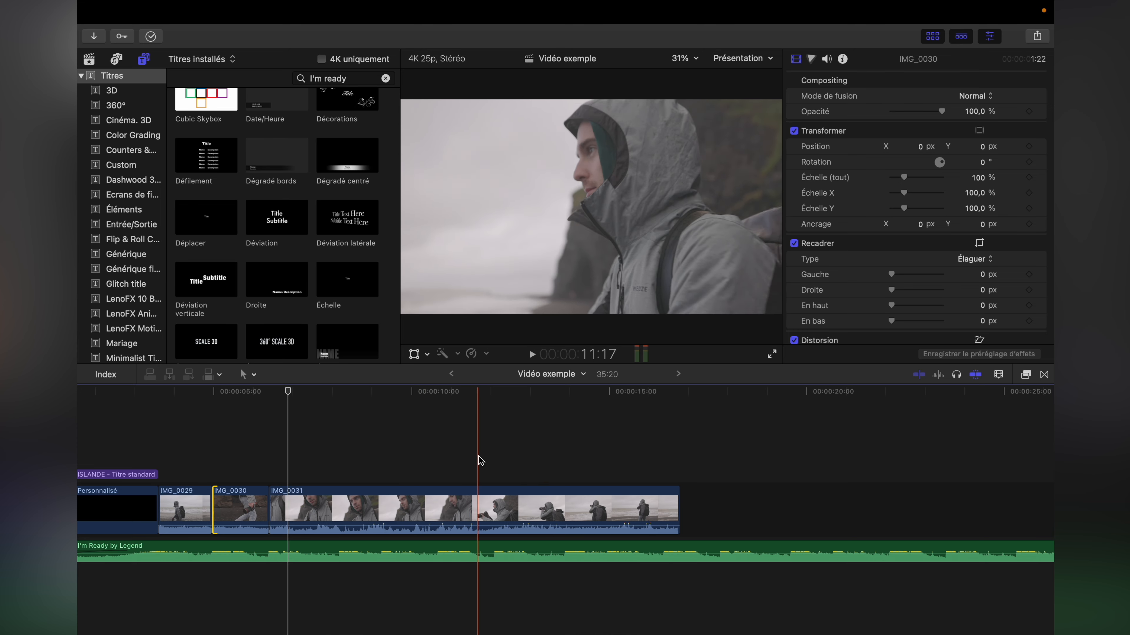
# Step: Trim both ends of IMG_0031 to a duration of 1:38 in time with the music, and play back the shortened shots
pyautogui.moveTo(270, 506); pyautogui.dragTo(487, 505)
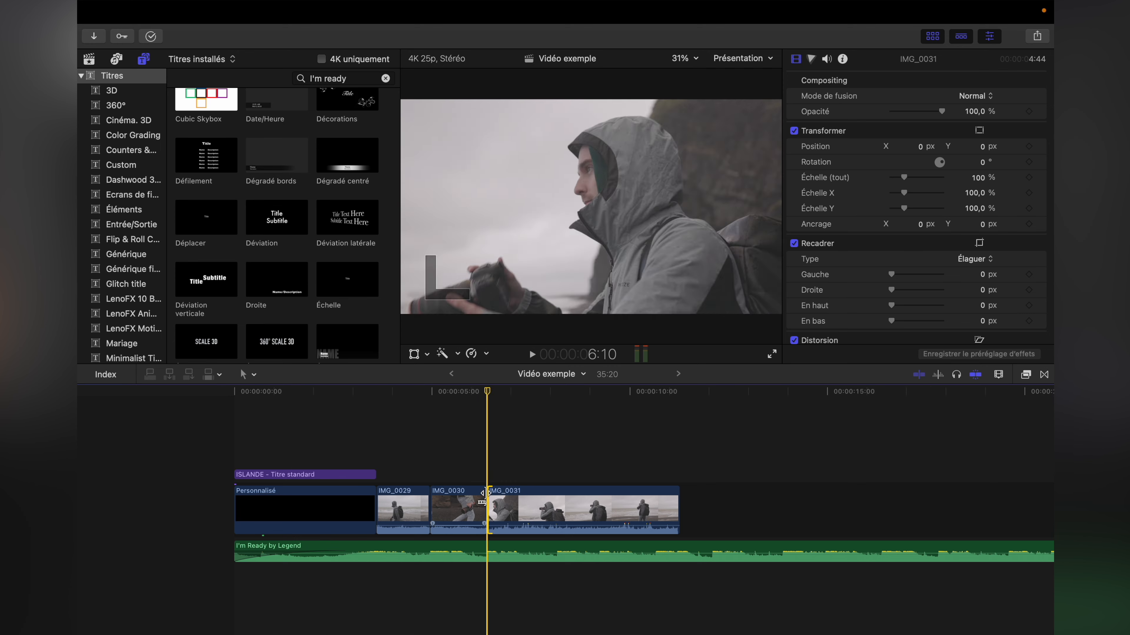
pyautogui.click(559, 468)
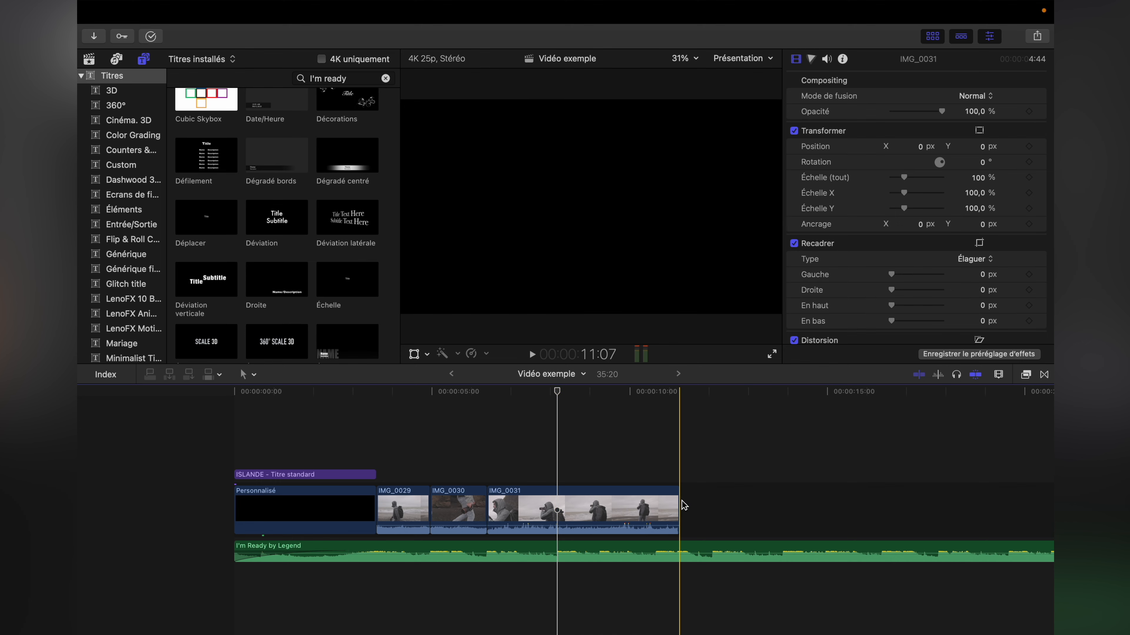
pyautogui.moveTo(674, 505); pyautogui.dragTo(556, 505)
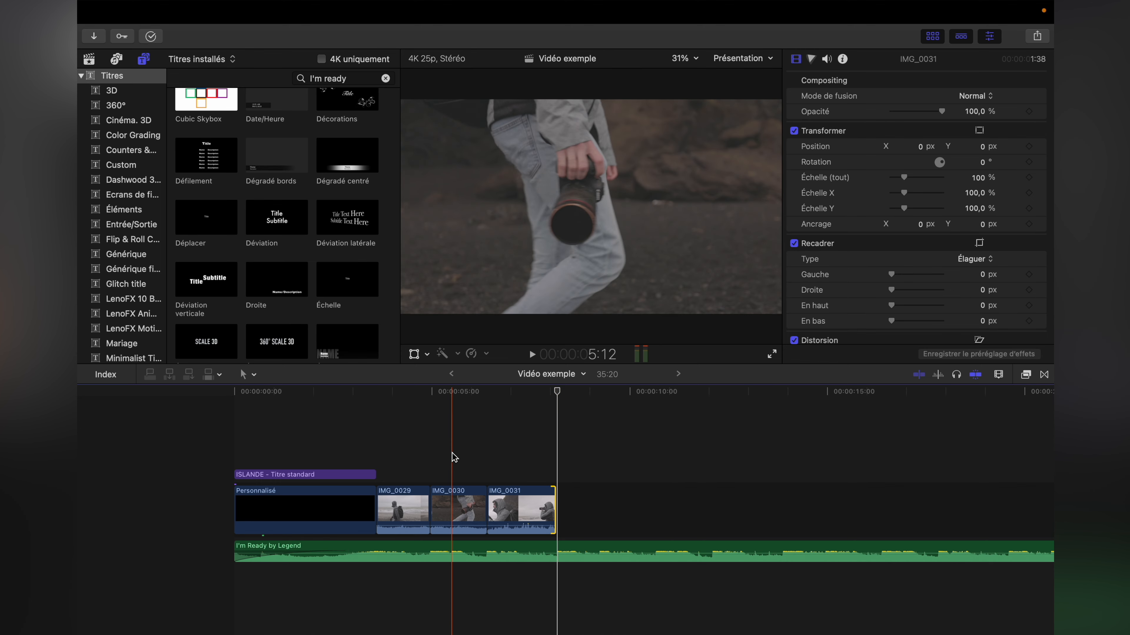
pyautogui.click(346, 451)
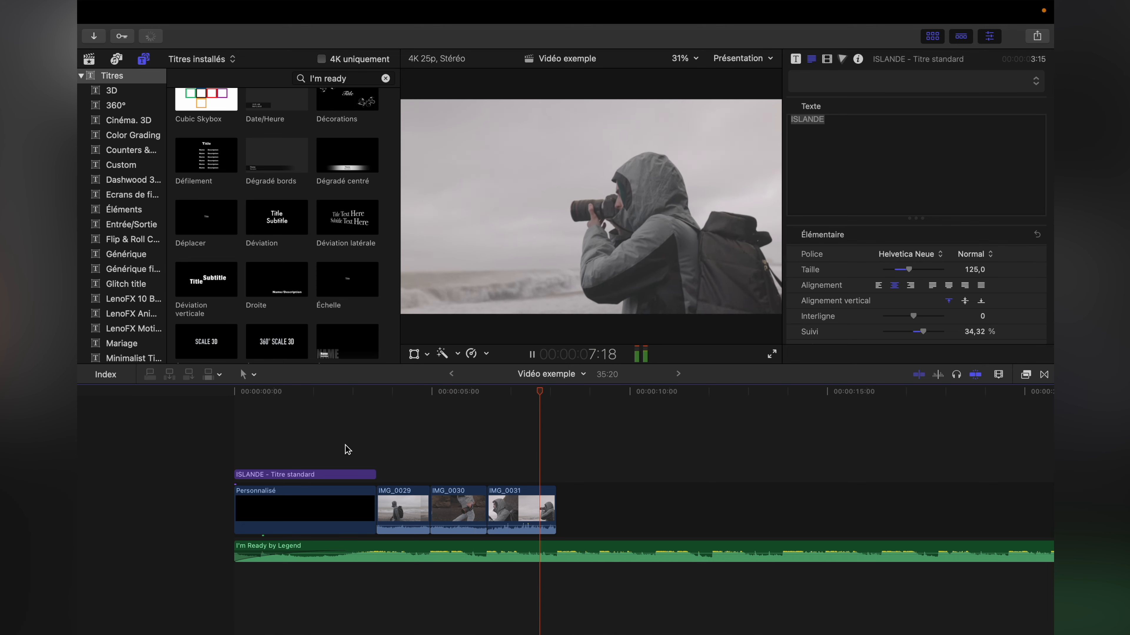
pyautogui.press('space')
pyautogui.hscroll(3, 348, 450)
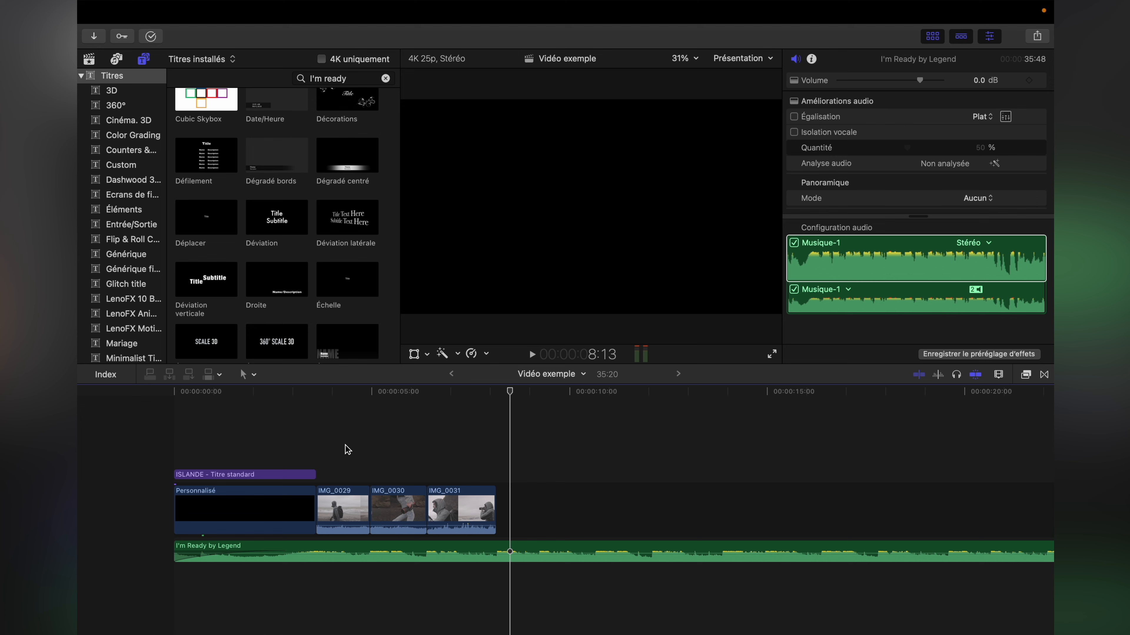
# Step: Add an 11:22 portion of IMG_0036 from the imported clips to the timeline directly after IMG_0031
pyautogui.click(497, 450)
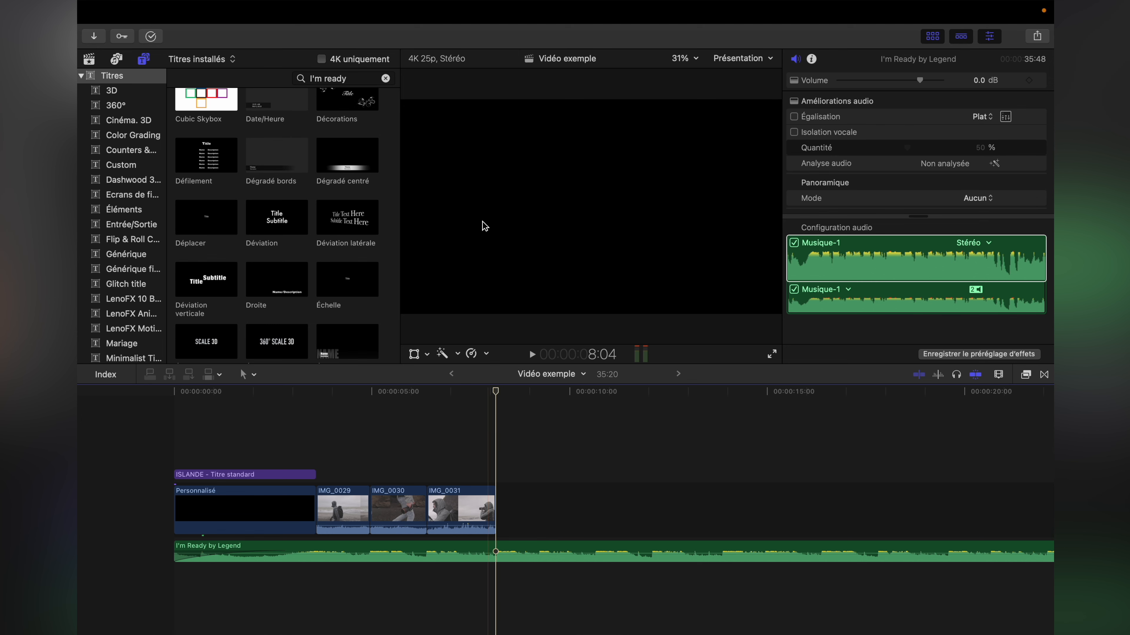
pyautogui.click(89, 59)
pyautogui.scroll(5, 275, 249)
pyautogui.scroll(-5, 273, 279)
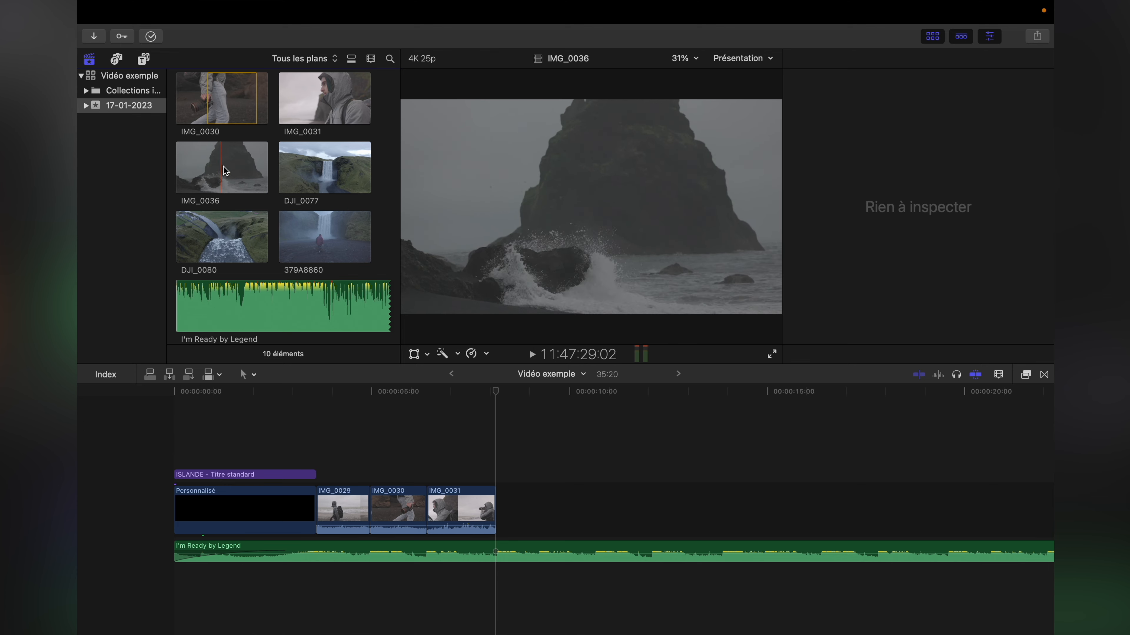
pyautogui.moveTo(203, 171); pyautogui.dragTo(501, 494)
pyautogui.press('super+equal')
pyautogui.hscroll(3, 599, 492)
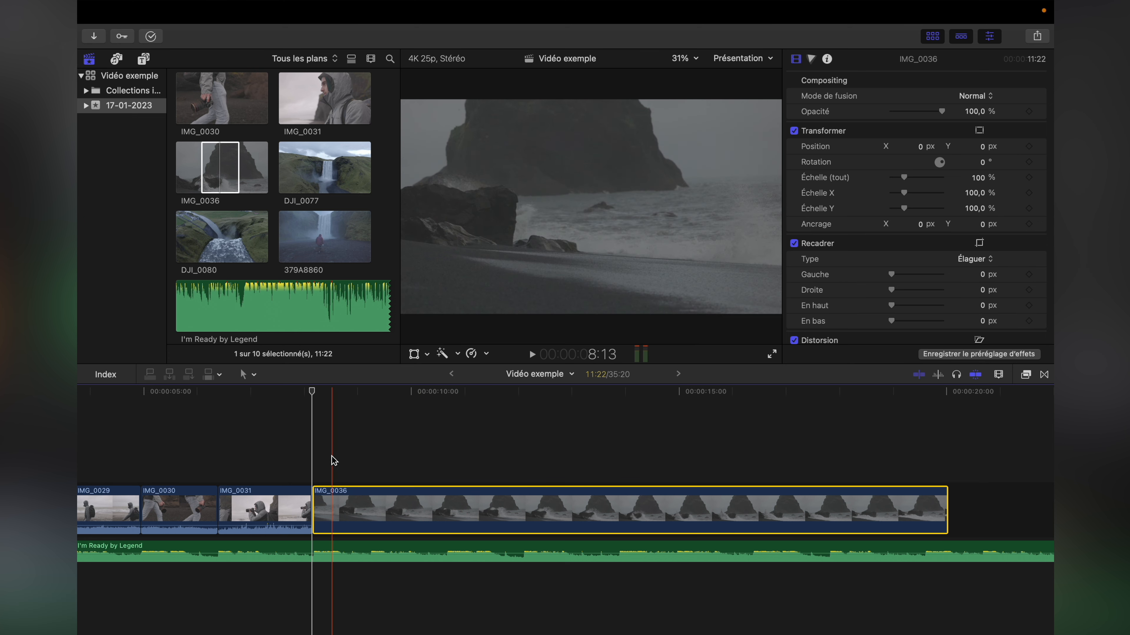
# Step: Cut the speed of IMG_0036 at the music beat at about 10:24
pyautogui.click(469, 462)
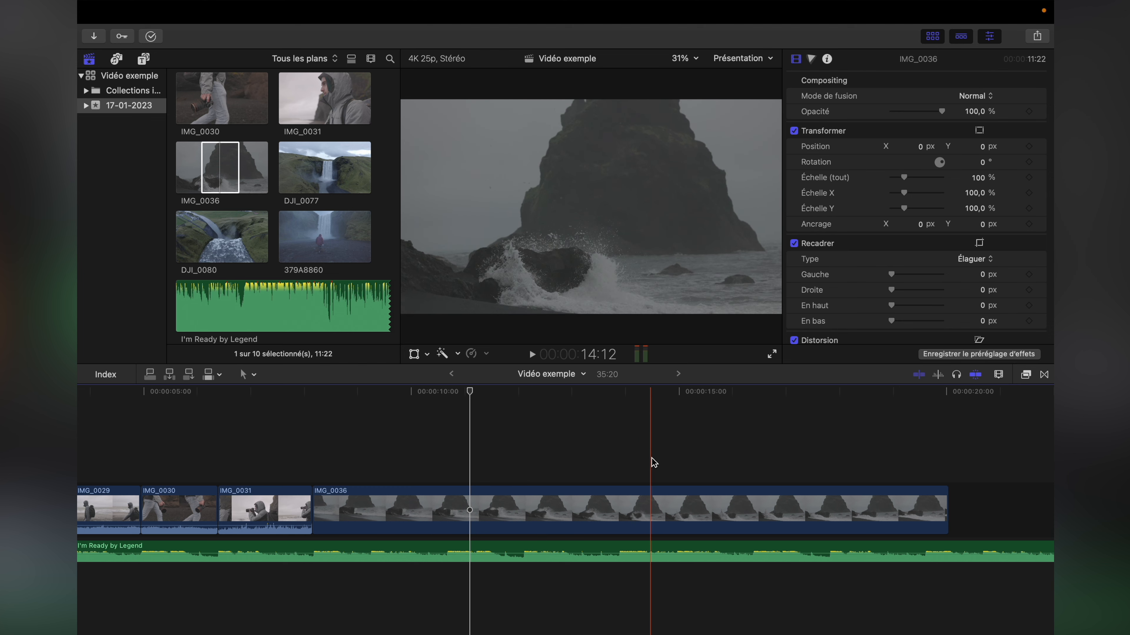
pyautogui.press('Up')
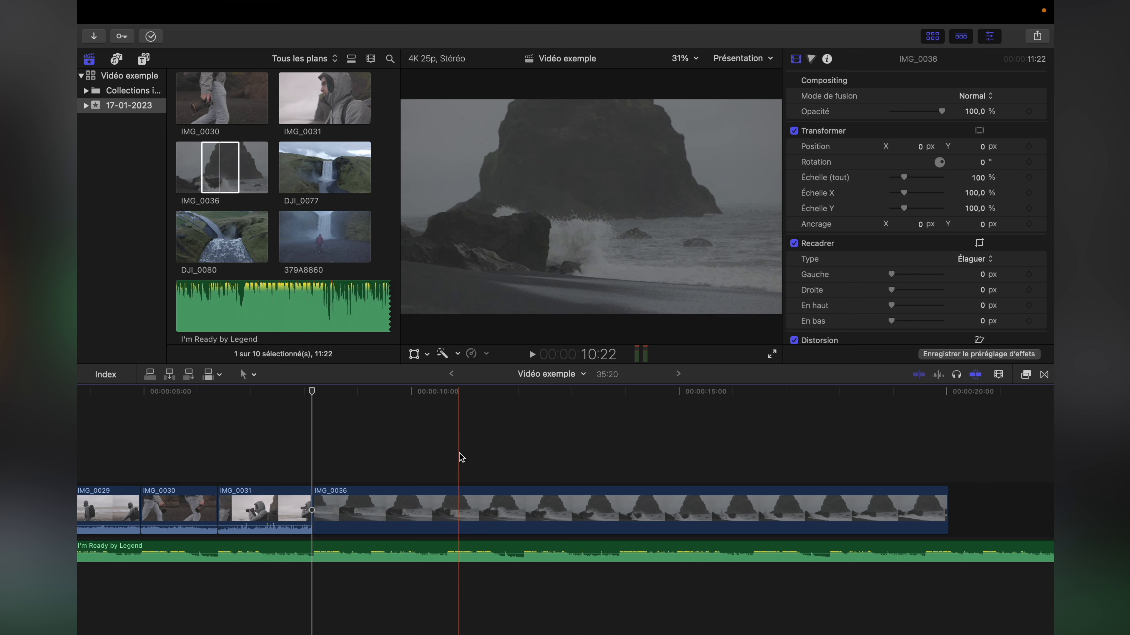
pyautogui.click(462, 454)
pyautogui.click(463, 498)
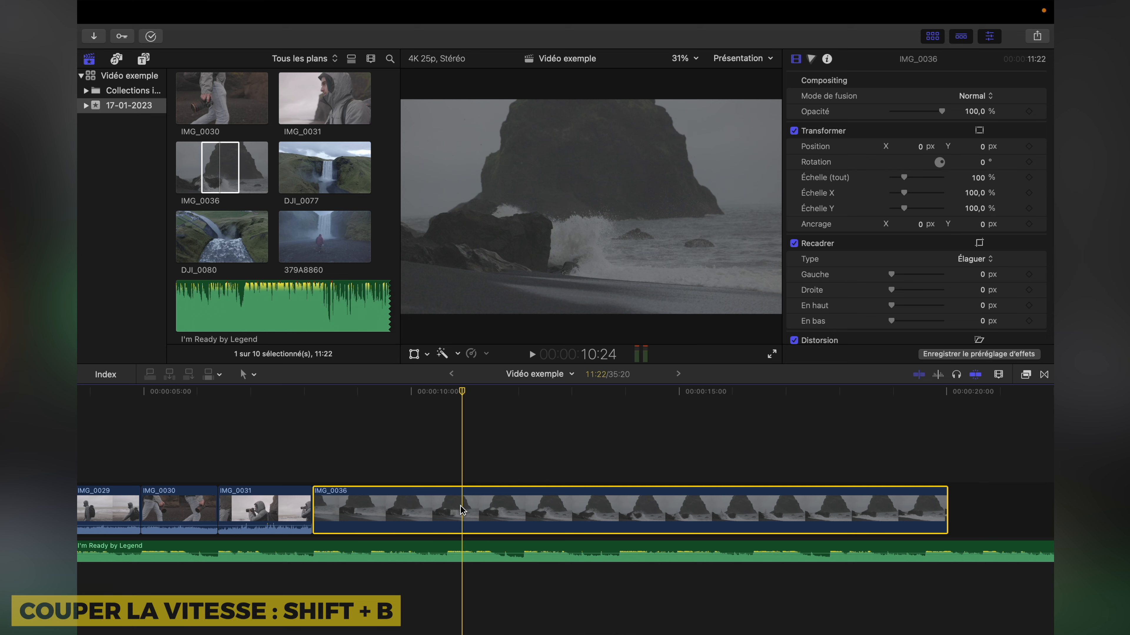
pyautogui.hotkey('shift', 'b')
# Step: Shorten the first speed segment of IMG_0036 so it plays faster, bringing the whole clip to a duration of 10:13
pyautogui.moveTo(460, 483); pyautogui.dragTo(427, 481)
pyautogui.moveTo(290, 483); pyautogui.dragTo(290, 485)
pyautogui.moveTo(427, 481); pyautogui.dragTo(346, 480)
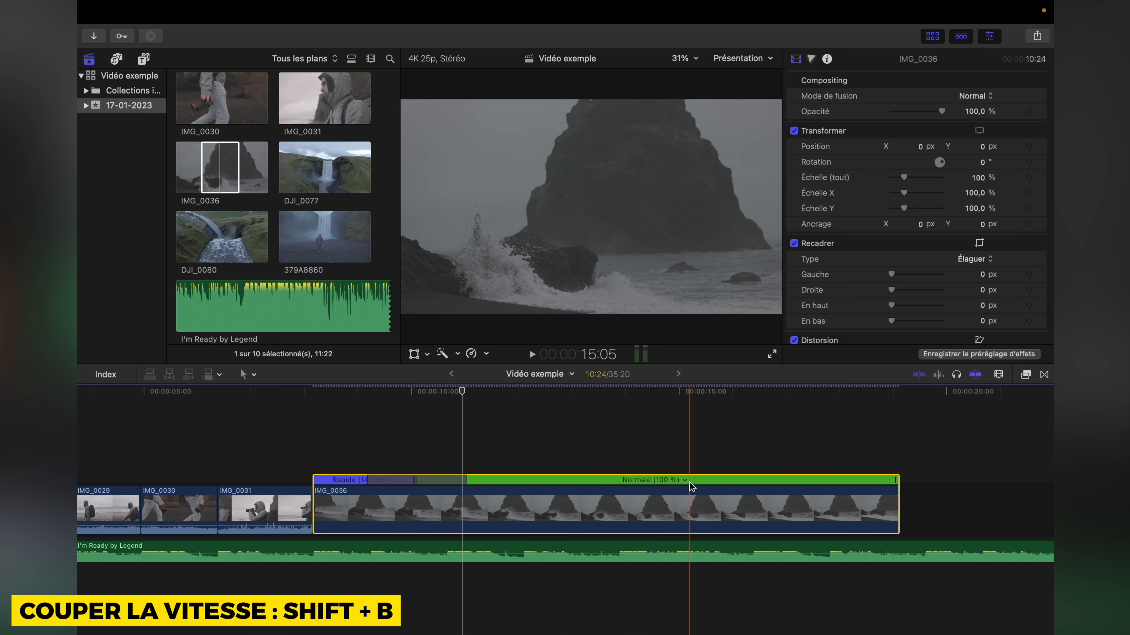
pyautogui.moveTo(897, 481); pyautogui.dragTo(985, 471)
pyautogui.press('super+z')
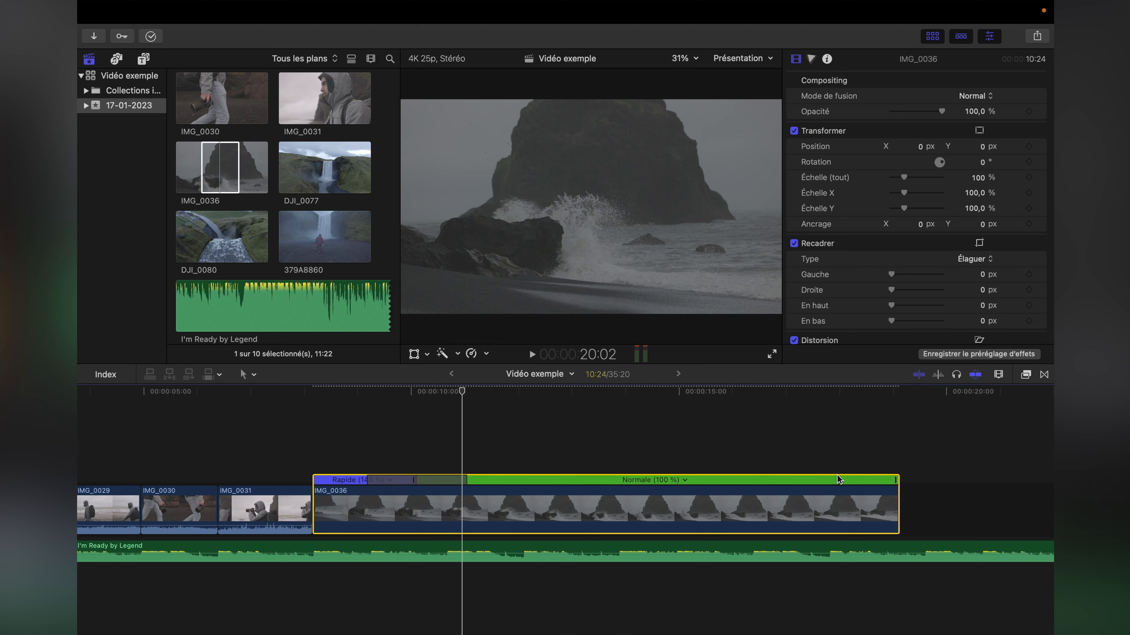
pyautogui.moveTo(413, 480); pyautogui.dragTo(343, 486)
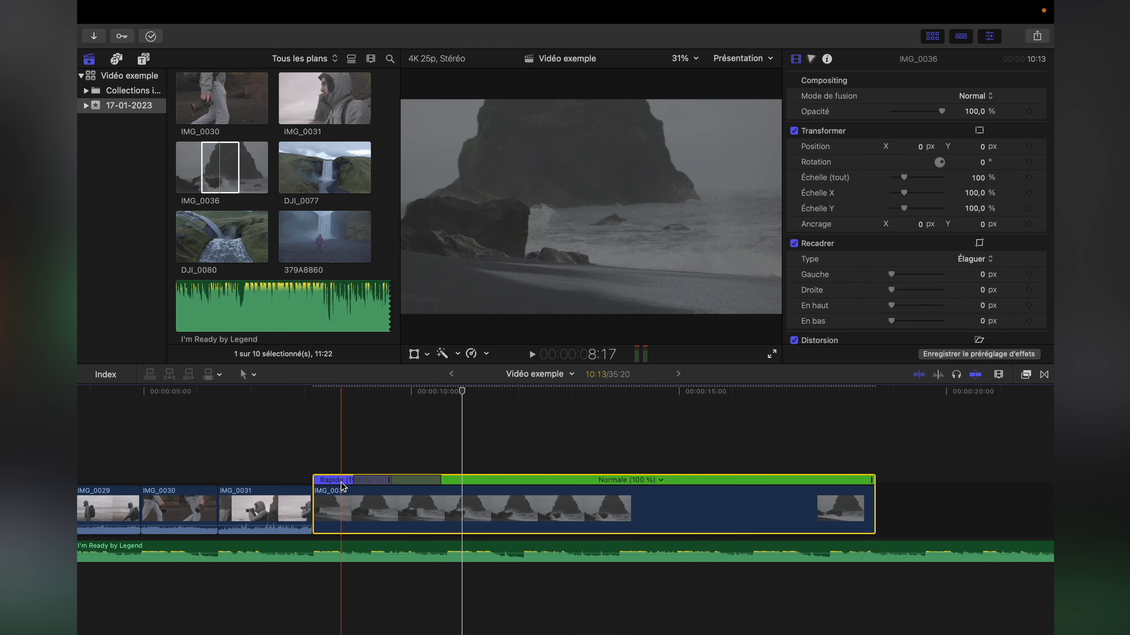
# Step: Set a custom speed rate of 450% on the first speed segment of IMG_0036
pyautogui.click(338, 483)
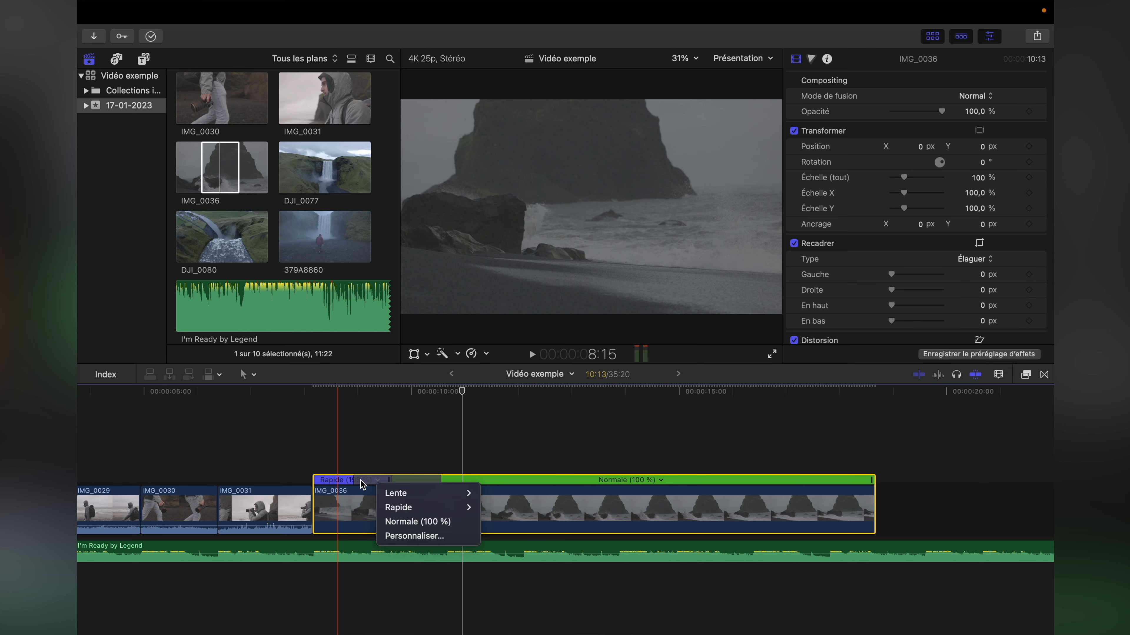
pyautogui.click(414, 535)
pyautogui.click(393, 422)
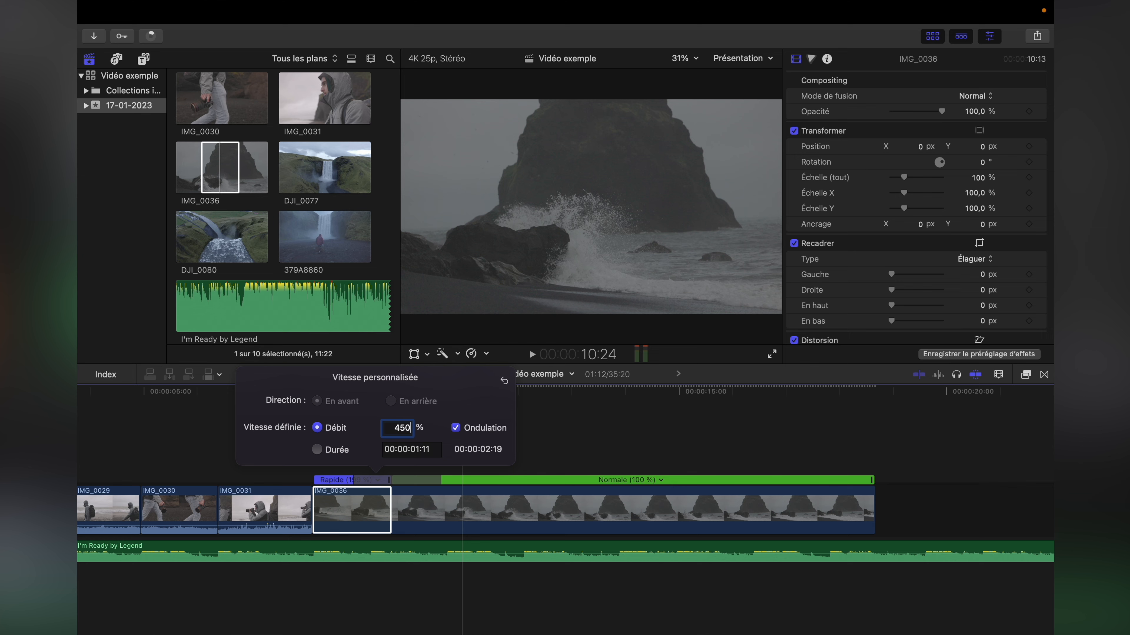
pyautogui.write('450')
pyautogui.press('Return')
pyautogui.click(314, 458)
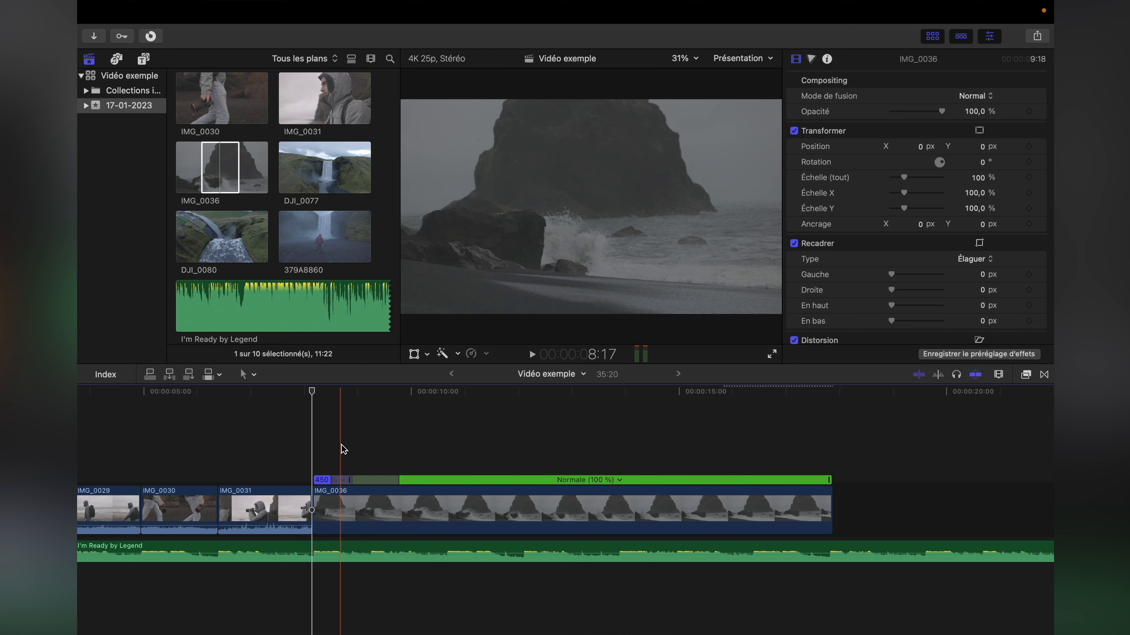
# Step: Adjust the speed transition after the fast segment of IMG_0036 for a smoother slowdown, and play back the clip from its start
pyautogui.click(324, 480)
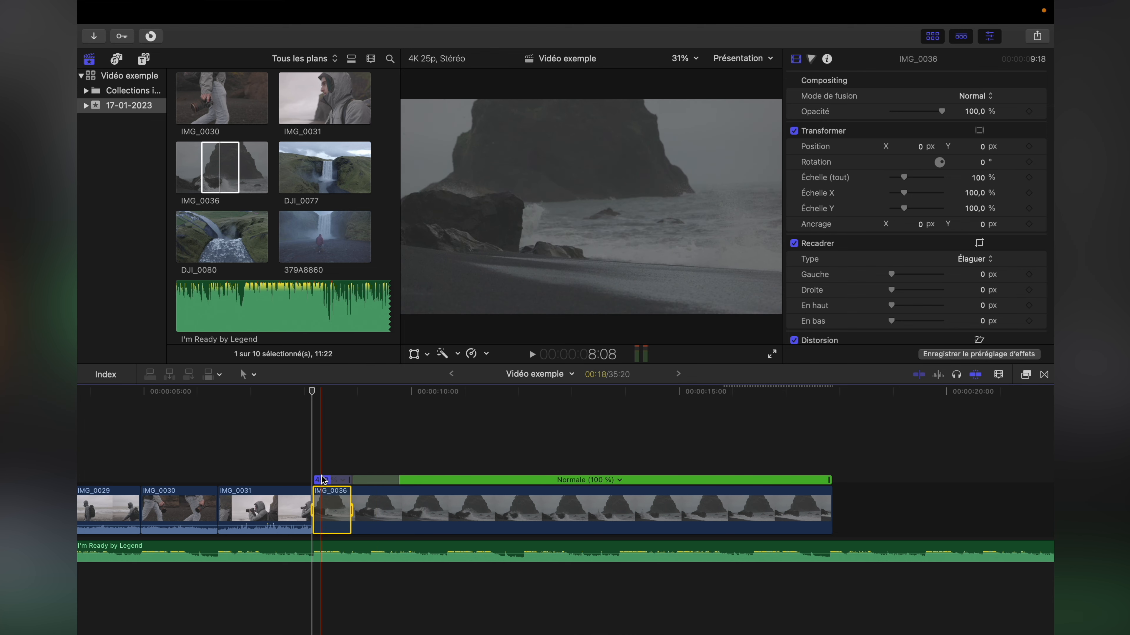
pyautogui.click(449, 485)
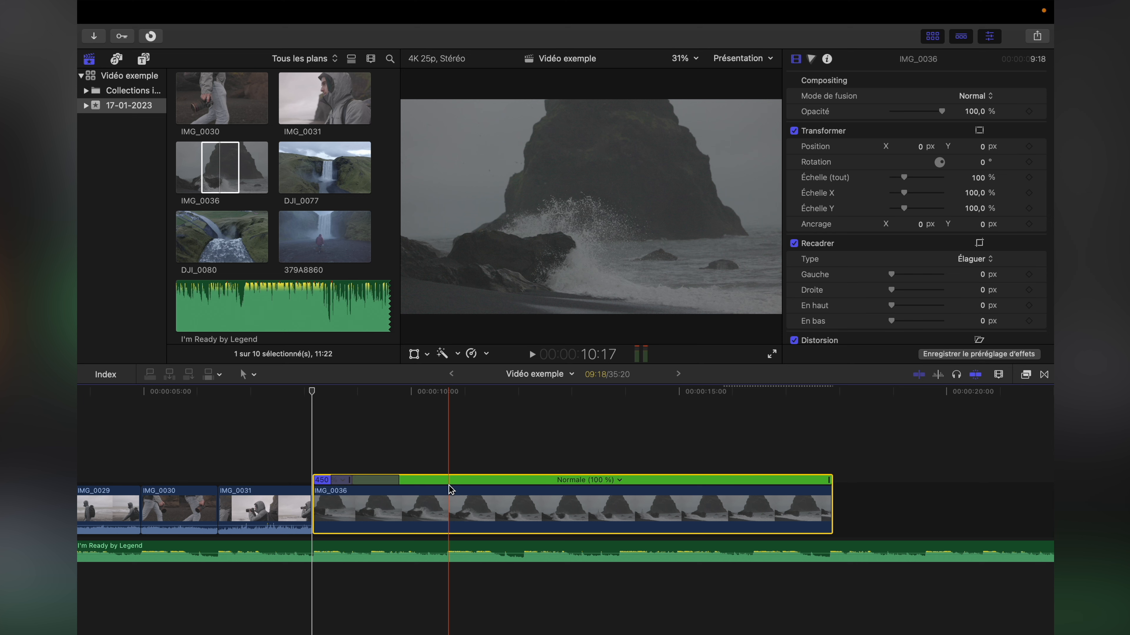
pyautogui.moveTo(393, 480); pyautogui.dragTo(355, 487)
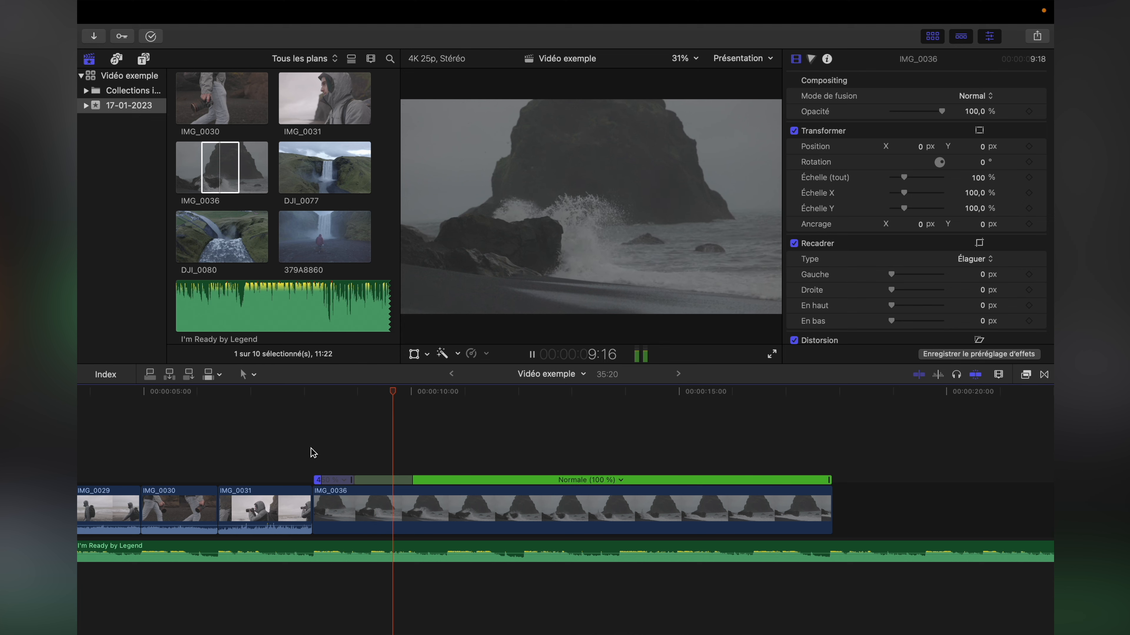
pyautogui.press('space')
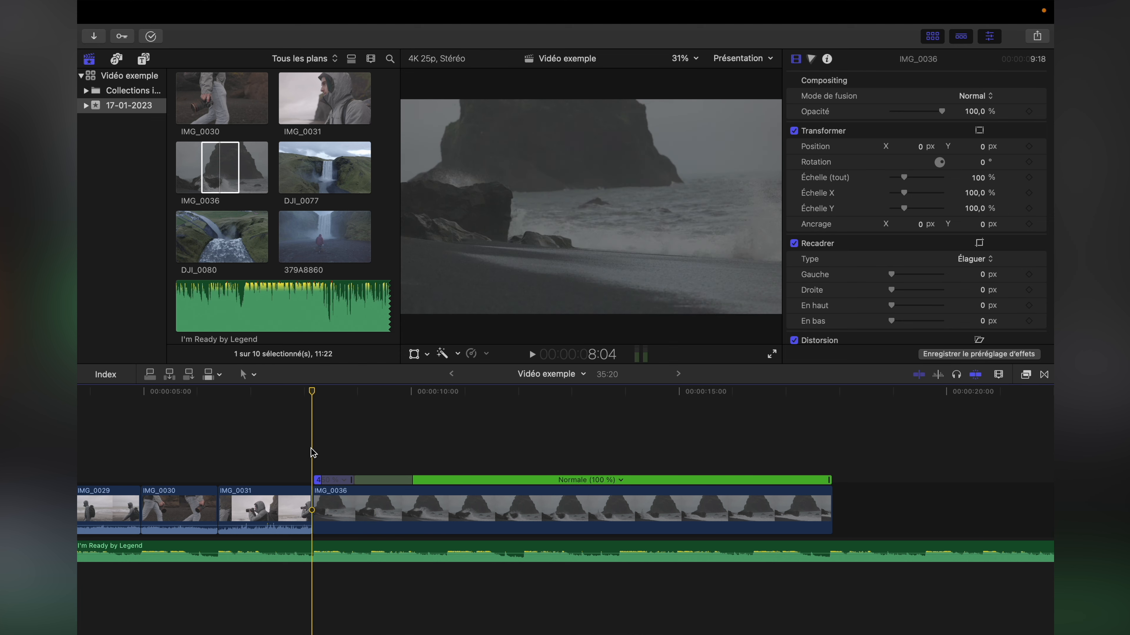
pyautogui.press('space')
pyautogui.press('space')
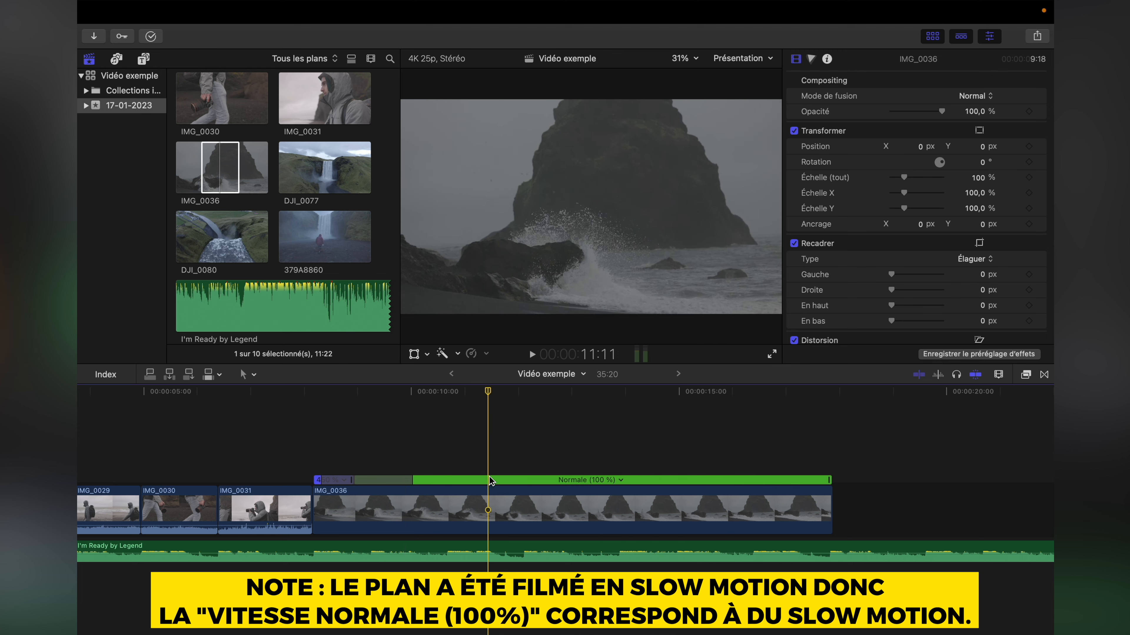
# Step: Cut the speed of IMG_0036 at 11:11 and speed up the last segment so the clip lasts 3:24 and ends at about 12:03
pyautogui.click(489, 512)
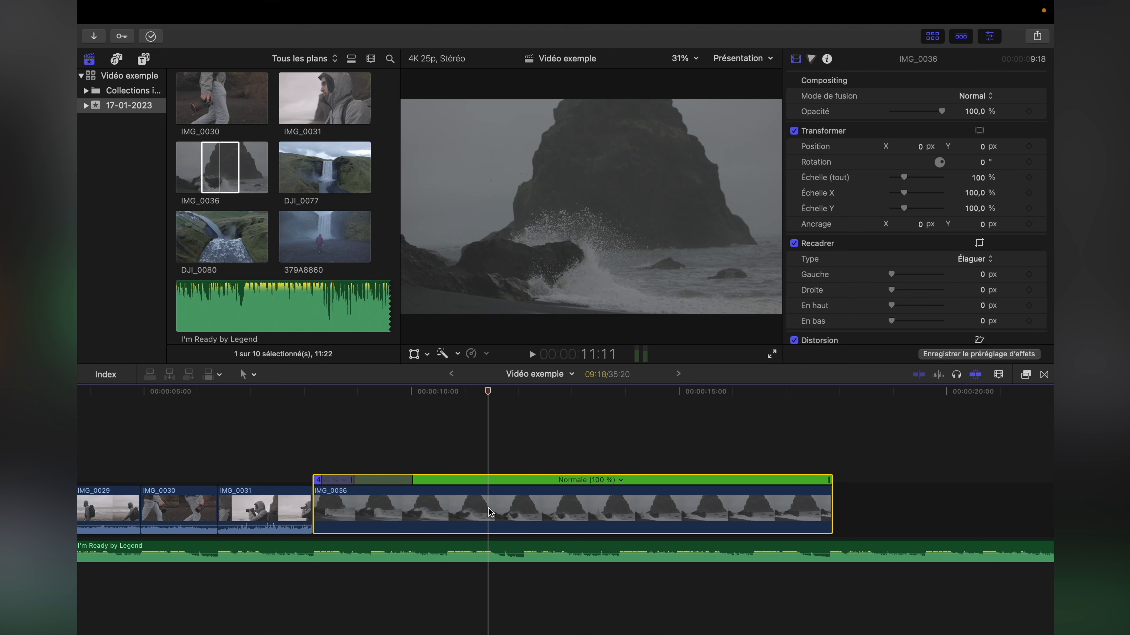
pyautogui.hotkey('shift', 'b')
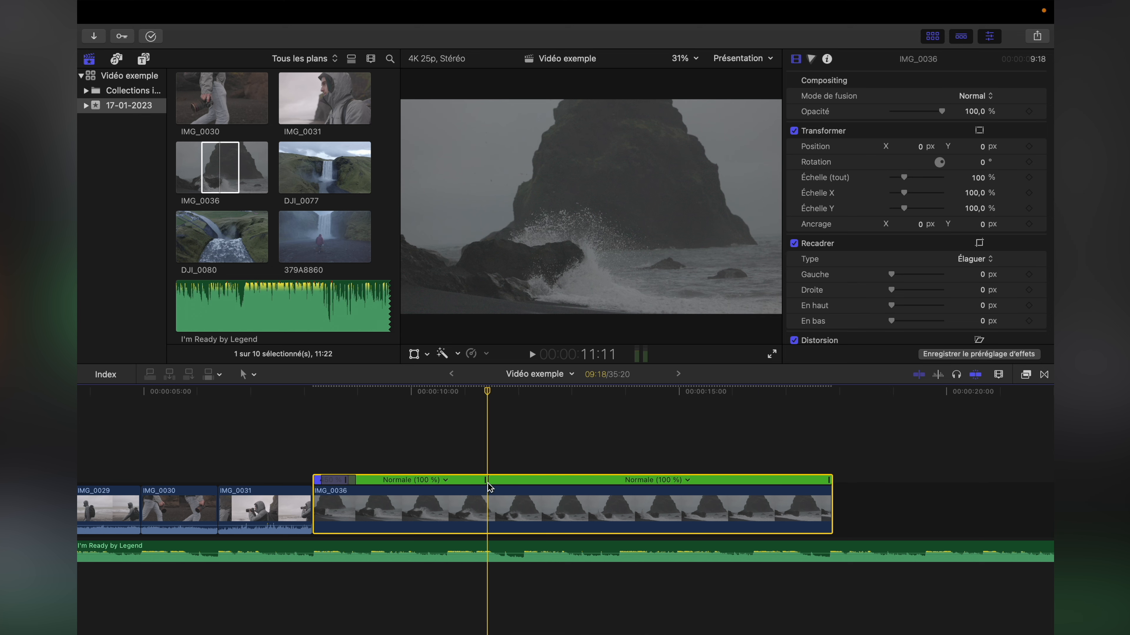
pyautogui.click(529, 489)
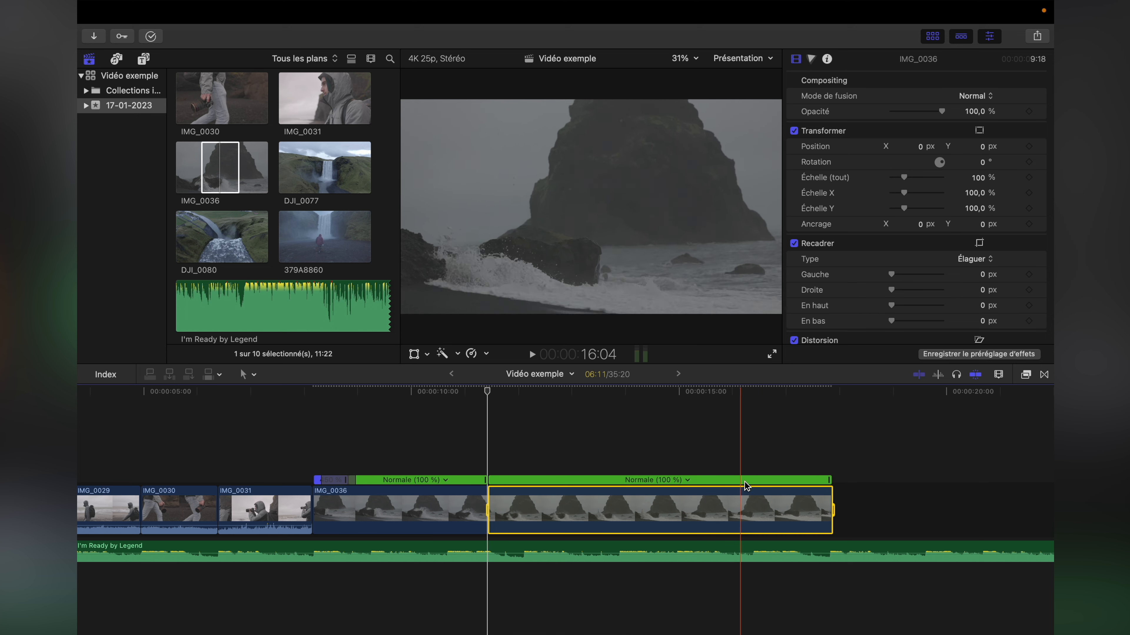
pyautogui.moveTo(829, 480); pyautogui.dragTo(522, 480)
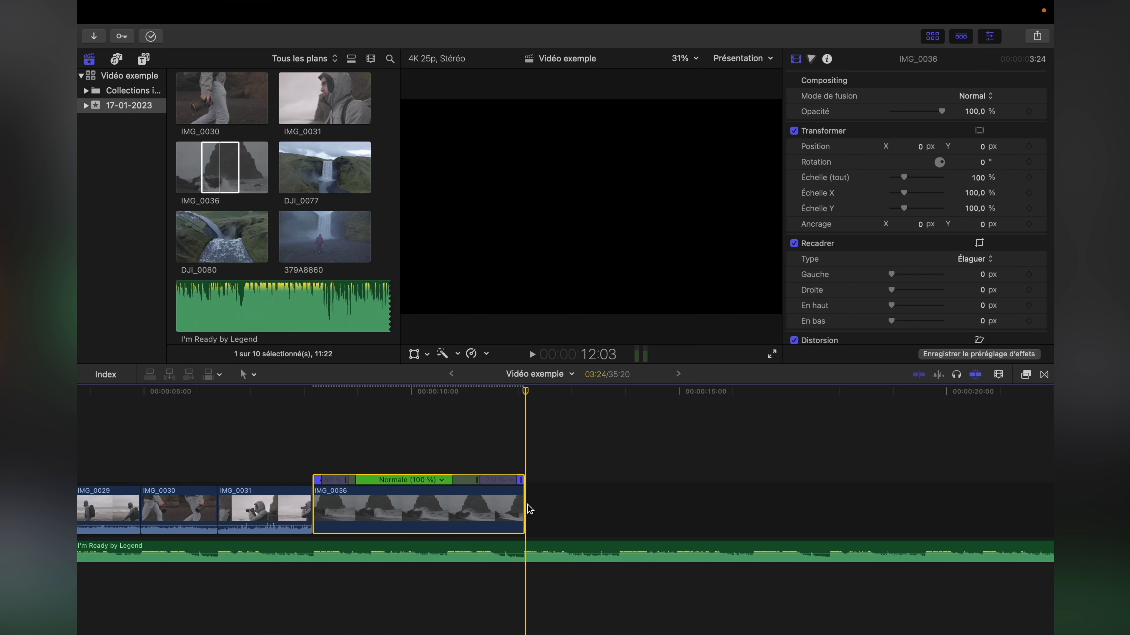
# Step: Lengthen the speed transitions on both sides of the normal-speed segment of IMG_0036, and play back from within IMG_0031
pyautogui.moveTo(453, 480); pyautogui.dragTo(444, 477)
pyautogui.moveTo(357, 479); pyautogui.dragTo(377, 478)
pyautogui.click(313, 454)
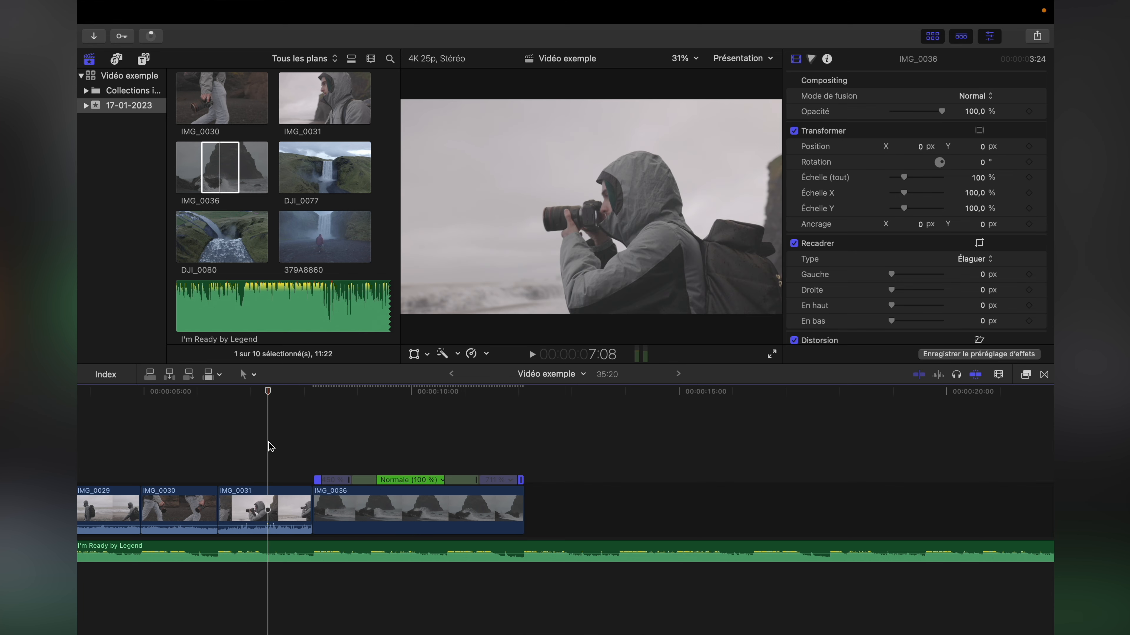
pyautogui.press('space')
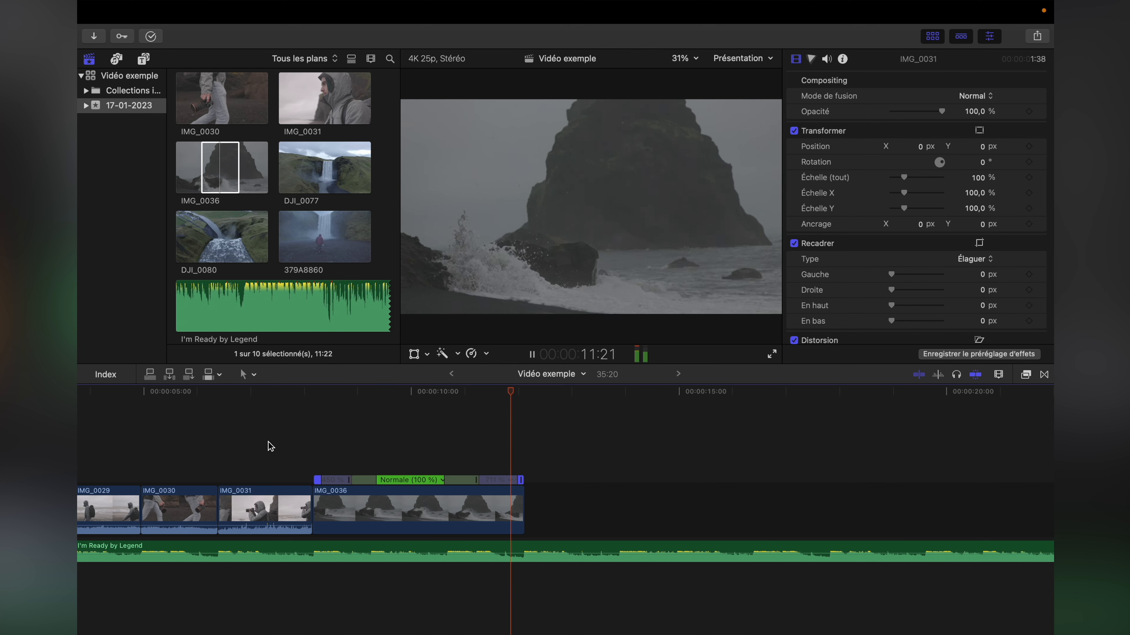
pyautogui.press('space')
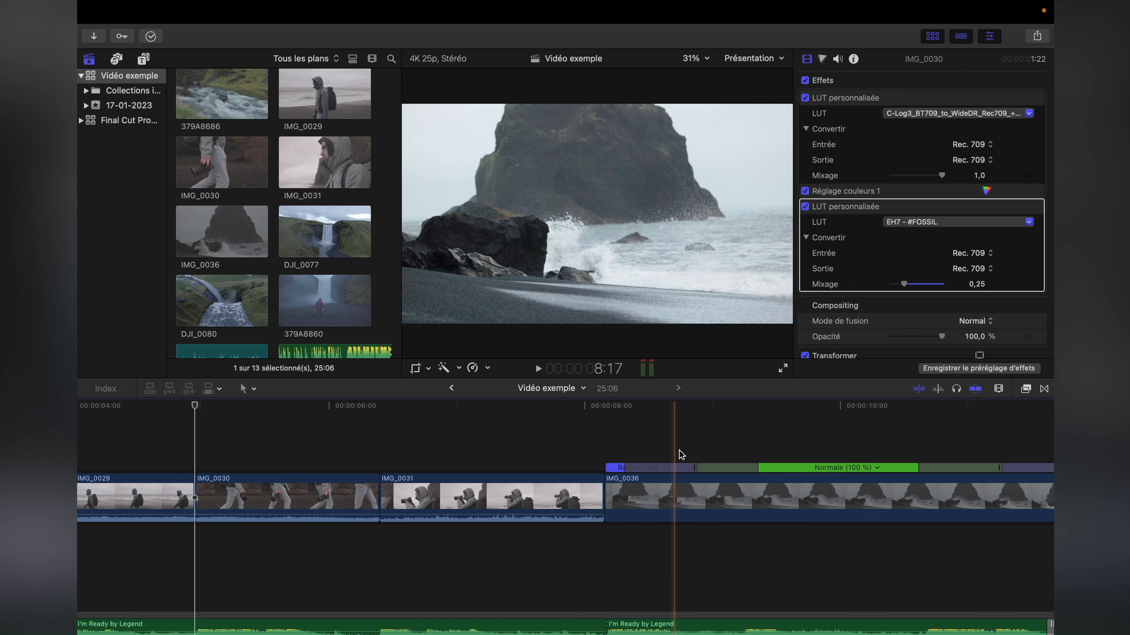
# Step: Set a custom speed rate of 50% on IMG_0031 and play back the slowed shot
pyautogui.click(505, 495)
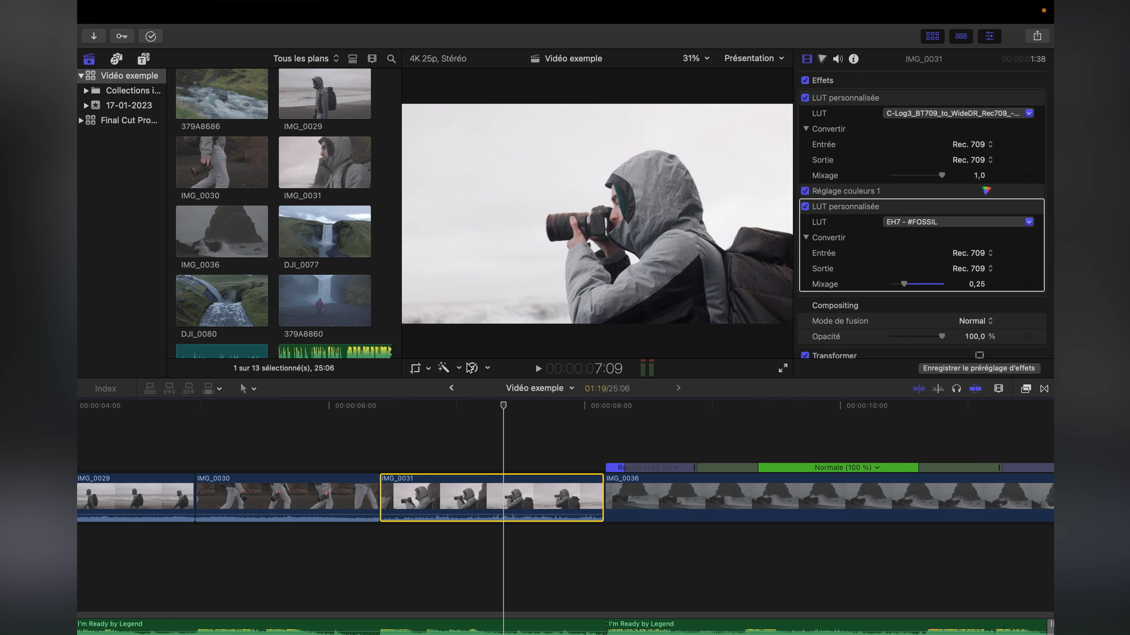
pyautogui.click(479, 366)
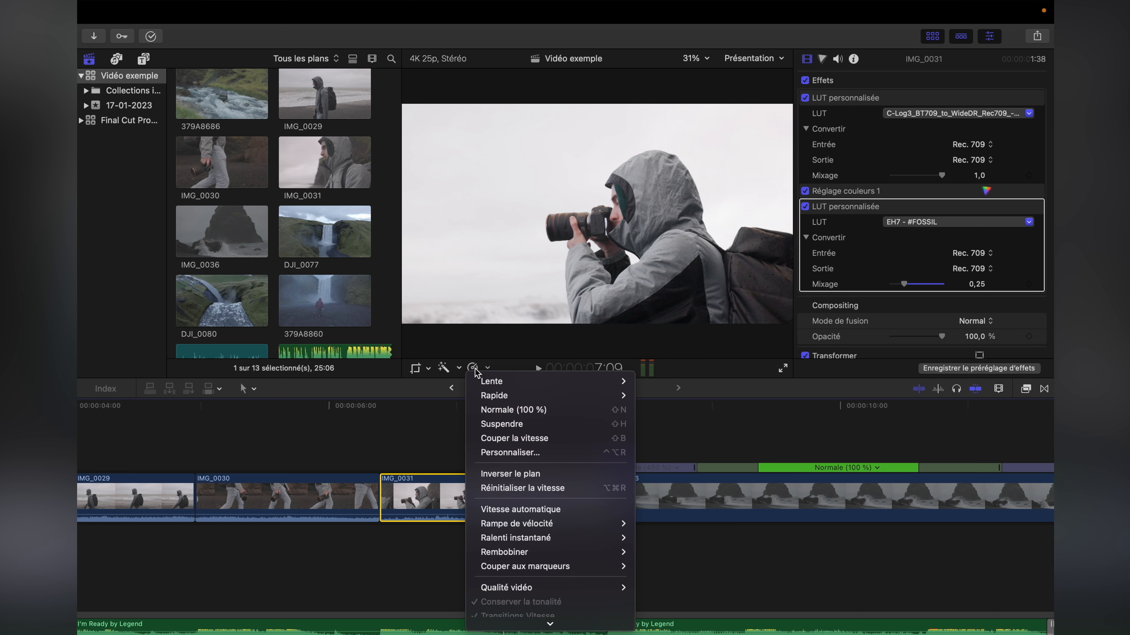
pyautogui.moveTo(490, 382)
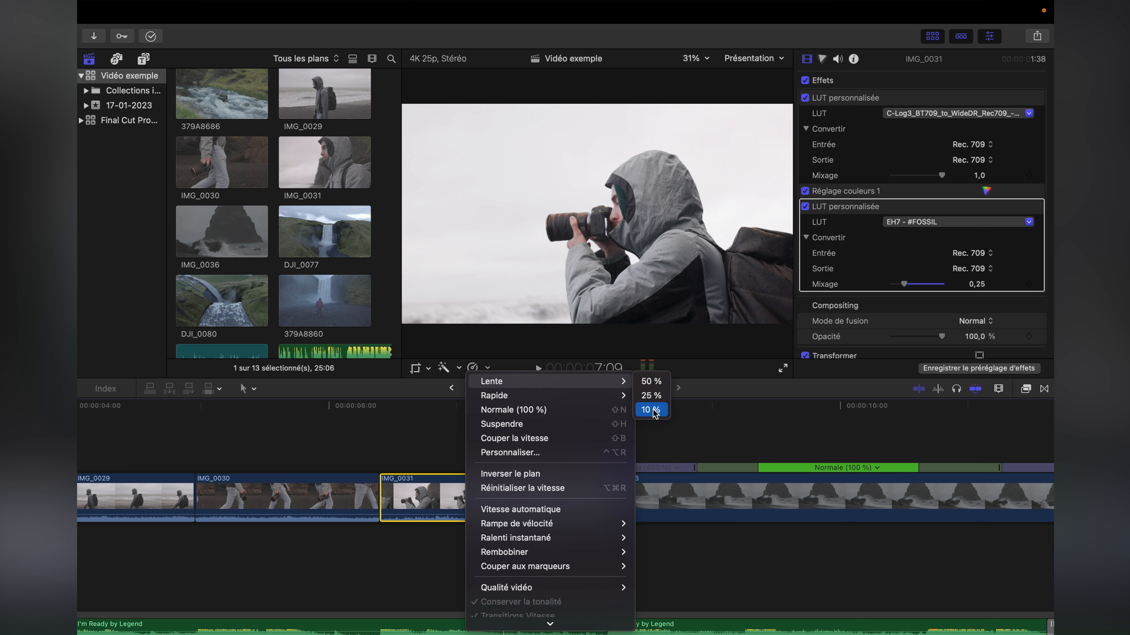
pyautogui.moveTo(593, 396)
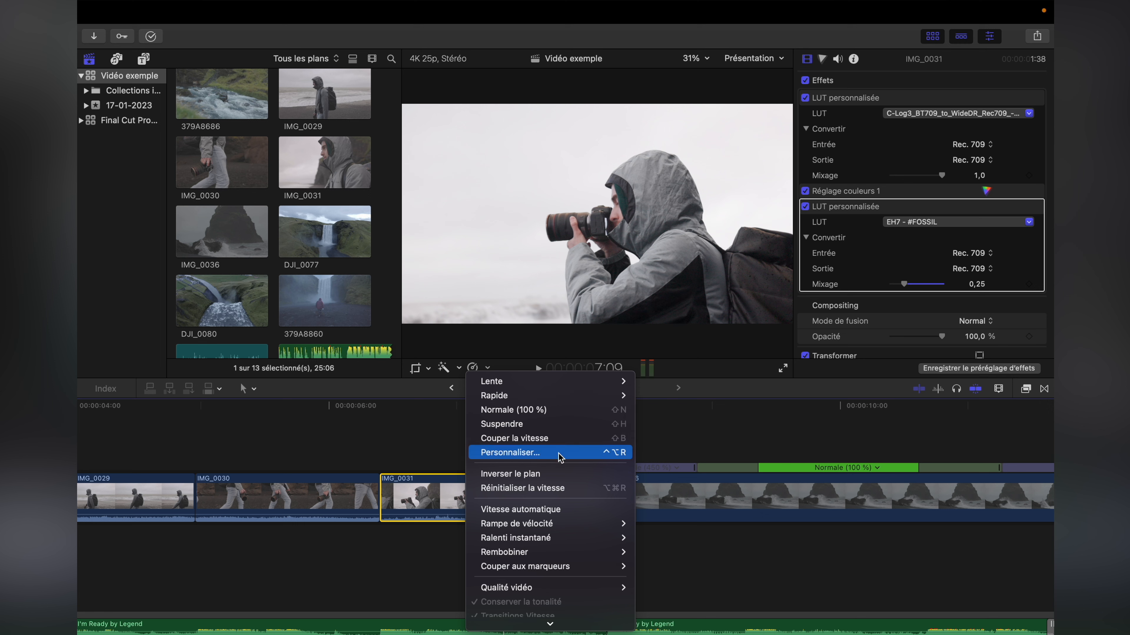
pyautogui.click(516, 453)
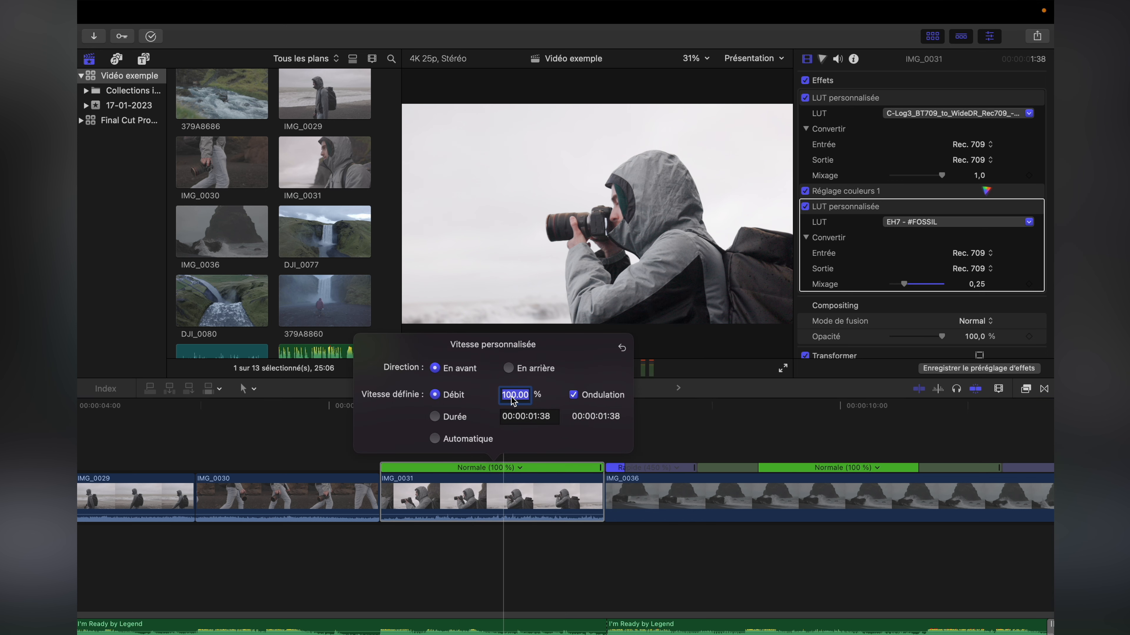
pyautogui.write('50')
pyautogui.press('Return')
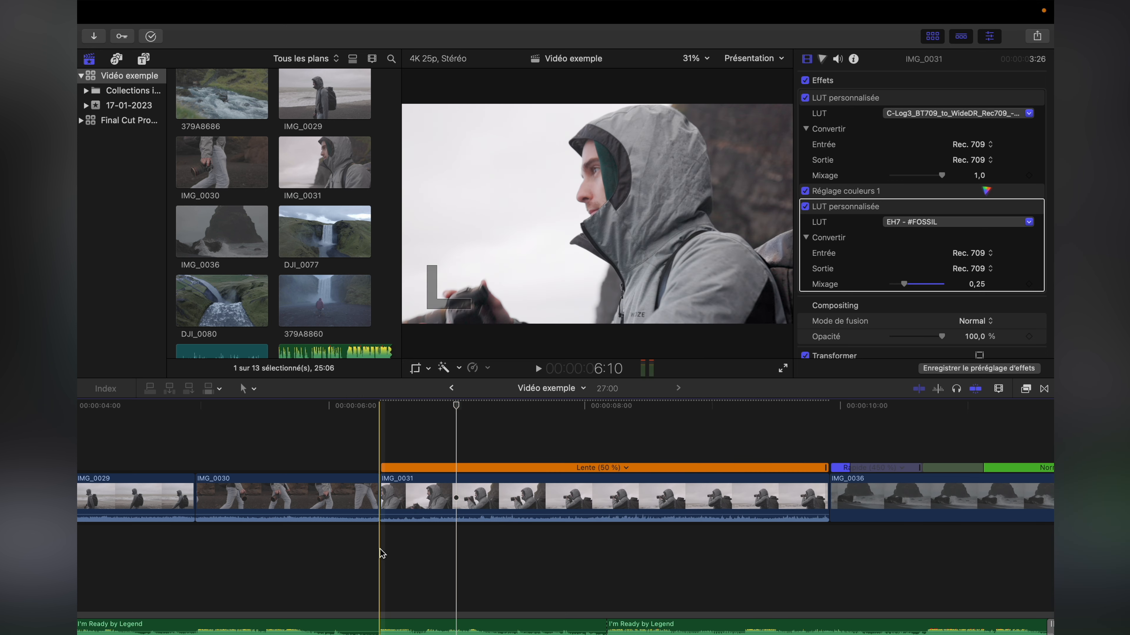
pyautogui.press('space')
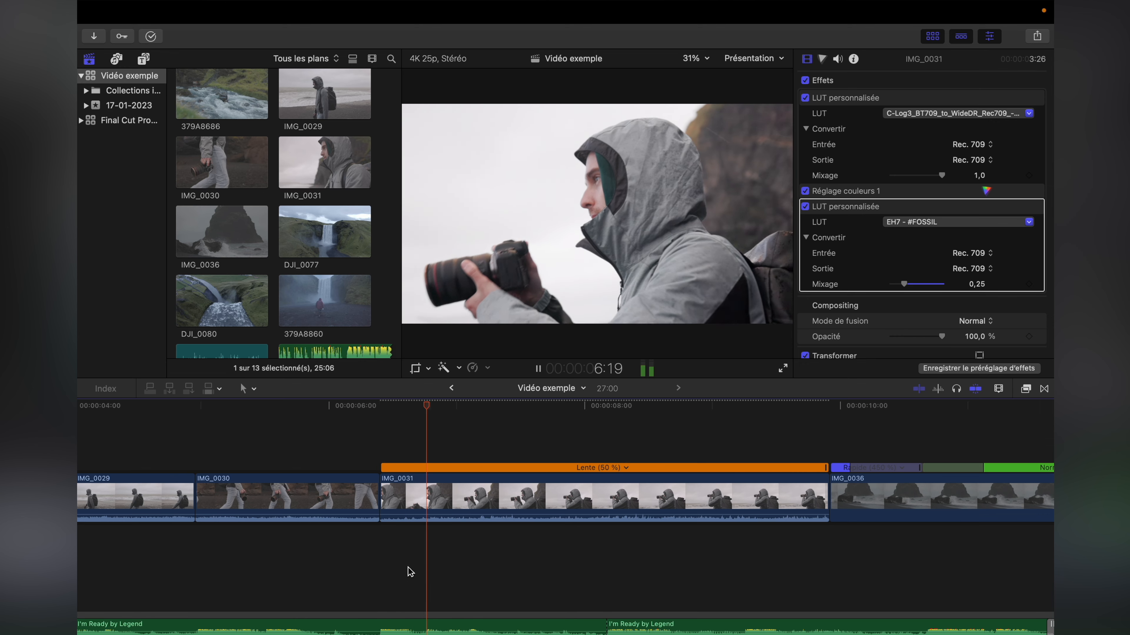
# Step: Change the custom speed rate of IMG_0031 to 200%
pyautogui.click(627, 467)
pyautogui.click(627, 467)
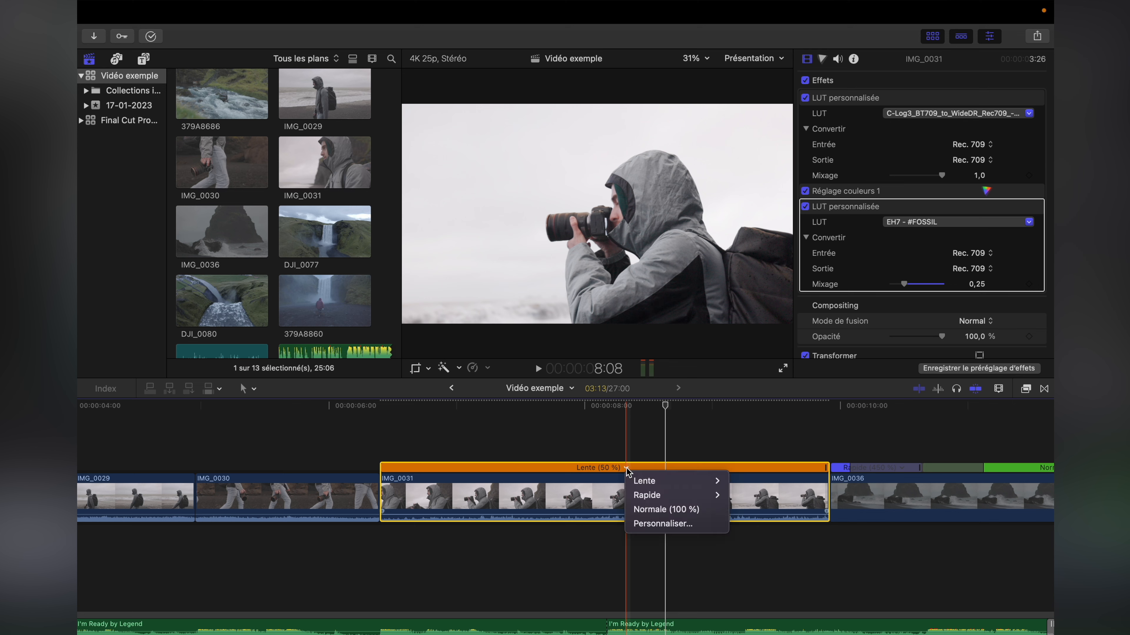
pyautogui.click(645, 522)
pyautogui.click(641, 395)
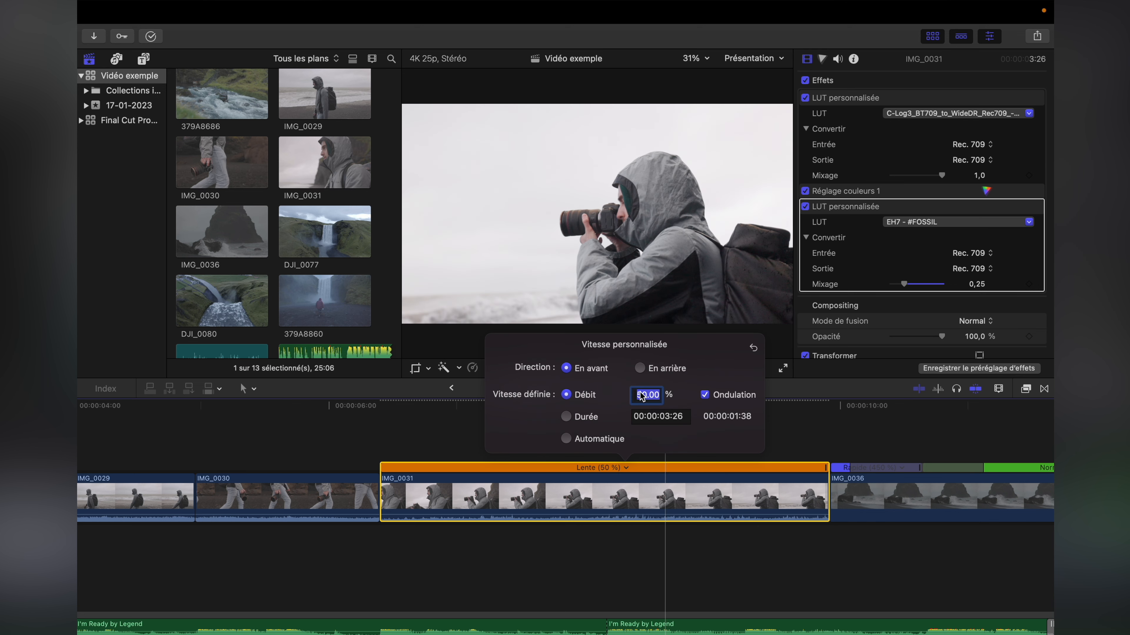
pyautogui.write('200')
pyautogui.press('Return')
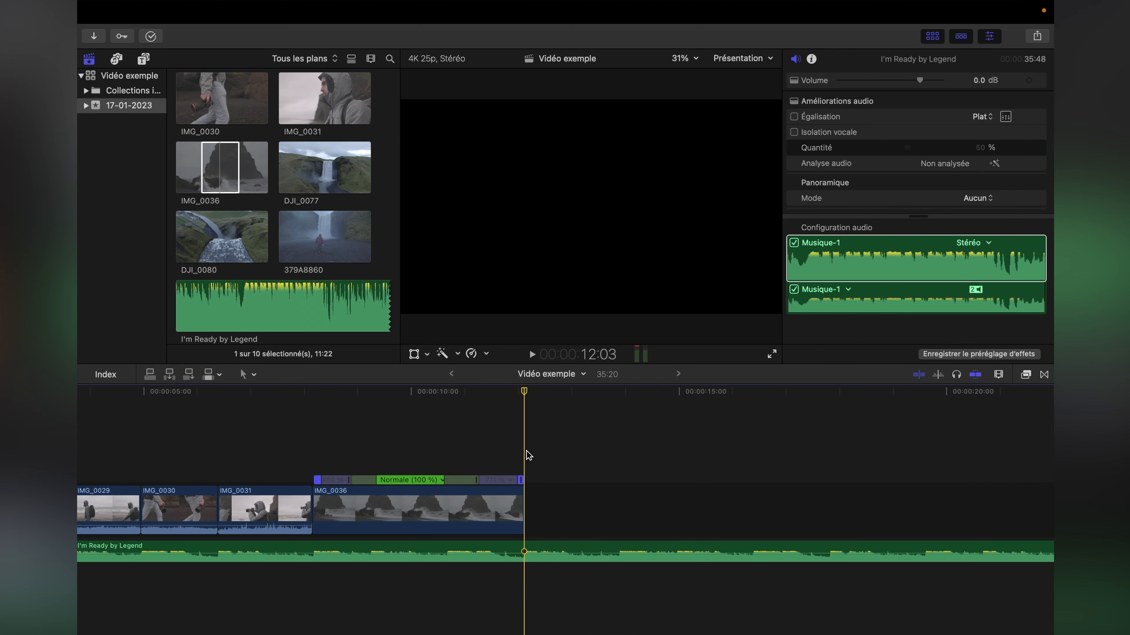
# Step: Add a 3:08 section of 379A8686 after IMG_0036 and trim both its ends so it finishes on the beat at 13:22
pyautogui.scroll(5, 397, 234)
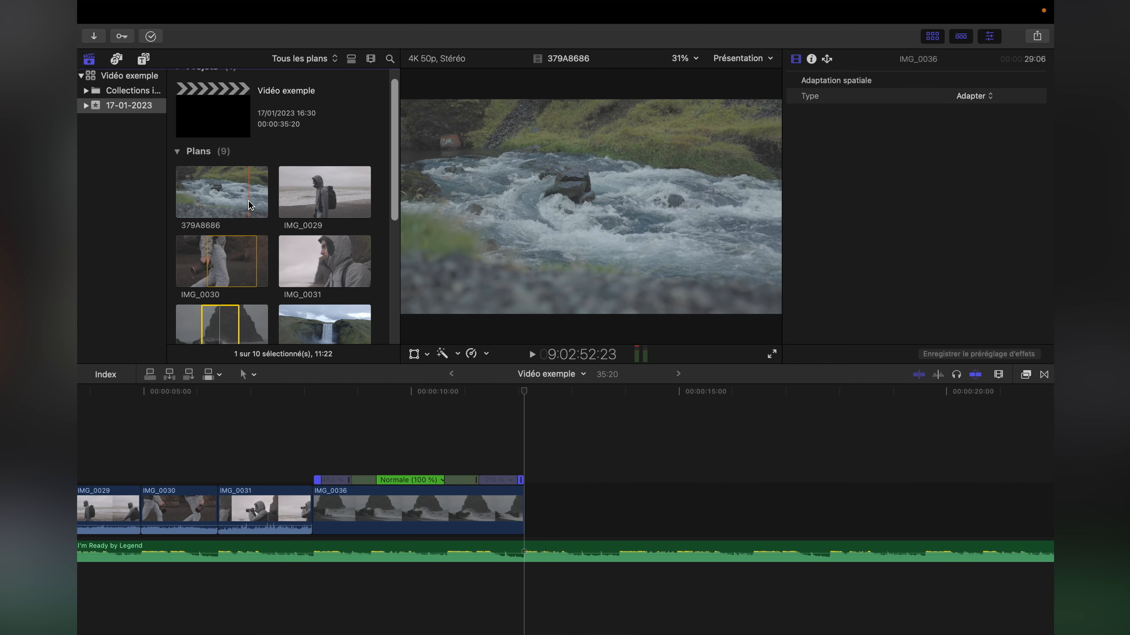
pyautogui.moveTo(252, 202); pyautogui.dragTo(529, 510)
pyautogui.scroll(3, 578, 534)
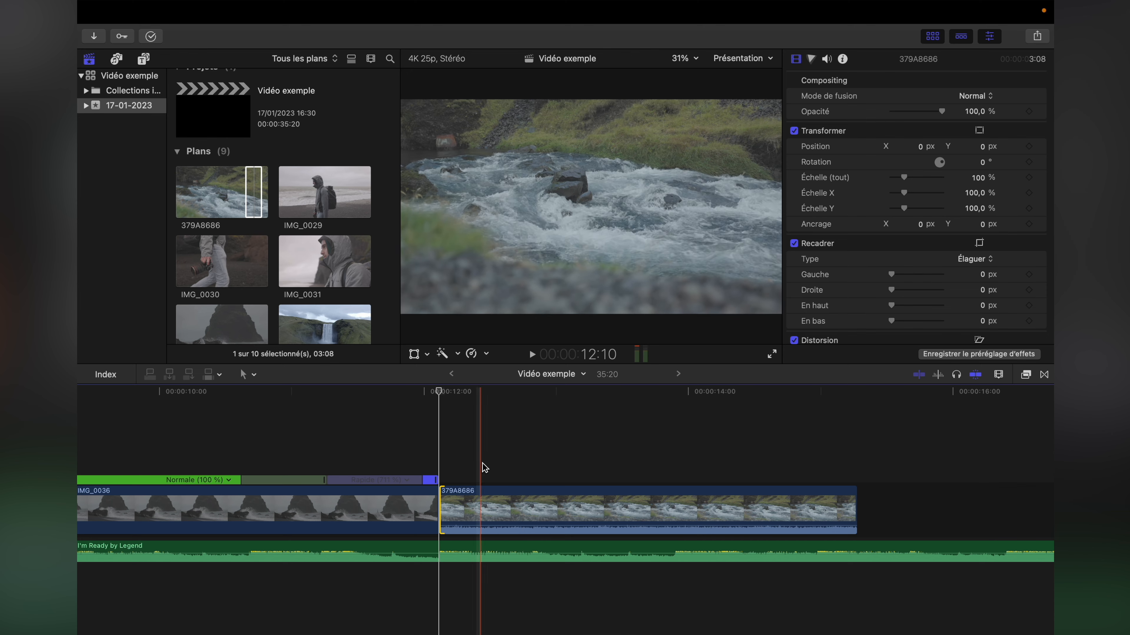
pyautogui.moveTo(443, 507); pyautogui.dragTo(483, 508)
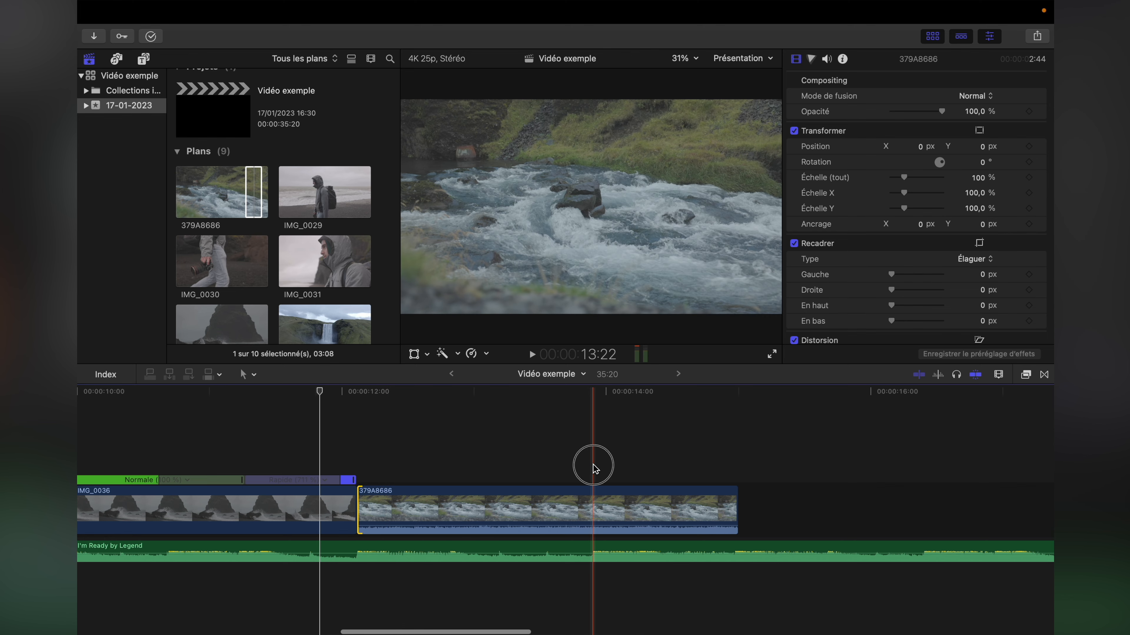
pyautogui.moveTo(737, 511); pyautogui.dragTo(592, 514)
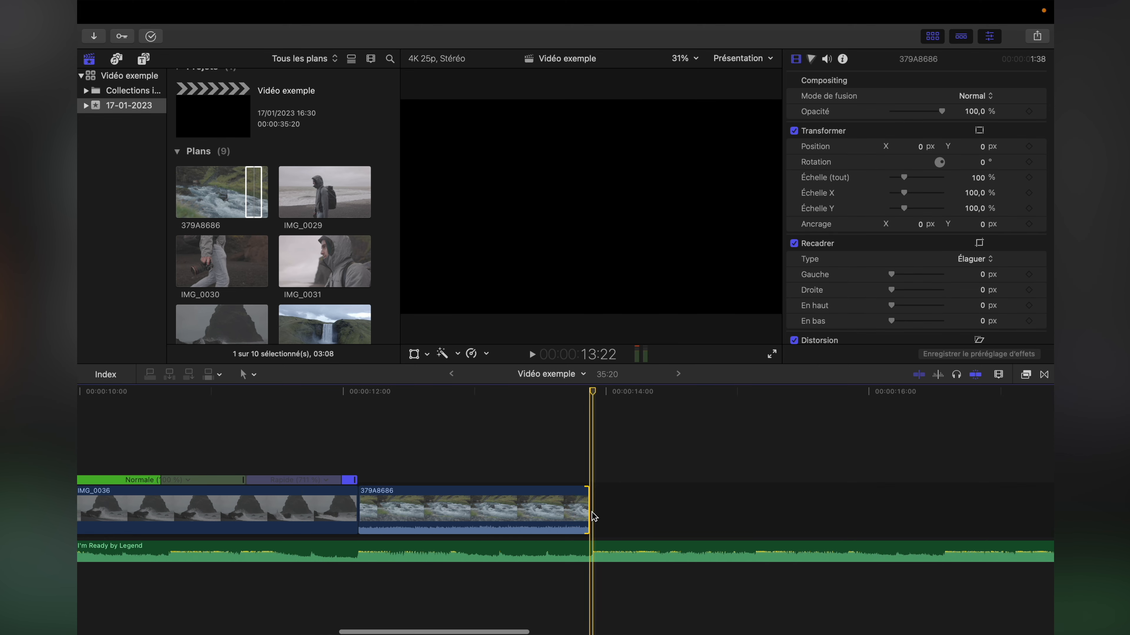
# Step: Add a 4:24 section of 379A8860, showing the walker in front of the waterfall, after 379A8686
pyautogui.press('super+minus')
pyautogui.click(612, 479)
pyautogui.hscroll(3, 613, 479)
pyautogui.scroll(-5, 321, 274)
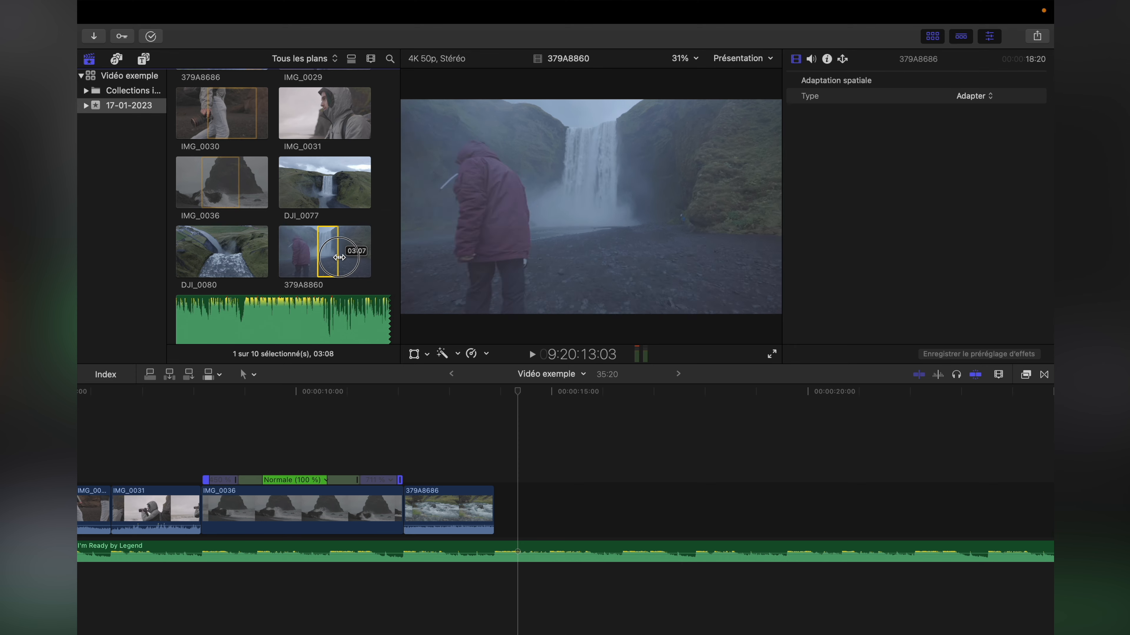
pyautogui.moveTo(334, 256); pyautogui.dragTo(497, 501)
# Step: Find the beat at 17:21 frame by frame and trim the end of 379A8860 to it
pyautogui.scroll(3, 550, 489)
pyautogui.hscroll(3, 551, 492)
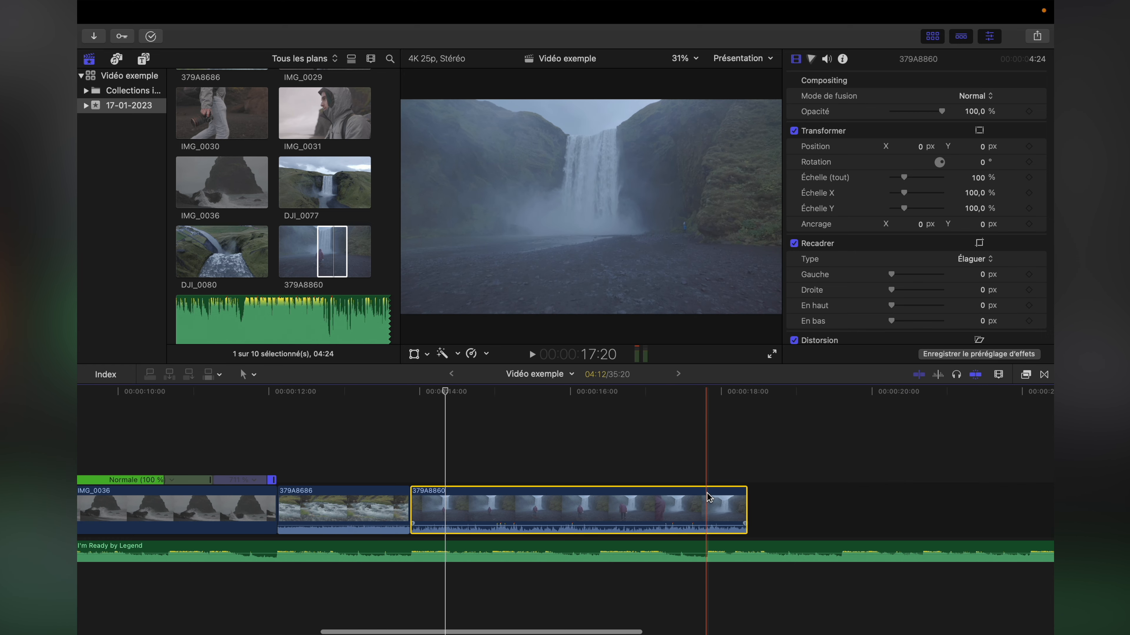
pyautogui.click(704, 475)
pyautogui.press('Left')
pyautogui.press('Left')
pyautogui.press('Left')
pyautogui.press('Right')
pyautogui.press('Right')
pyautogui.press('Right')
pyautogui.press('Right')
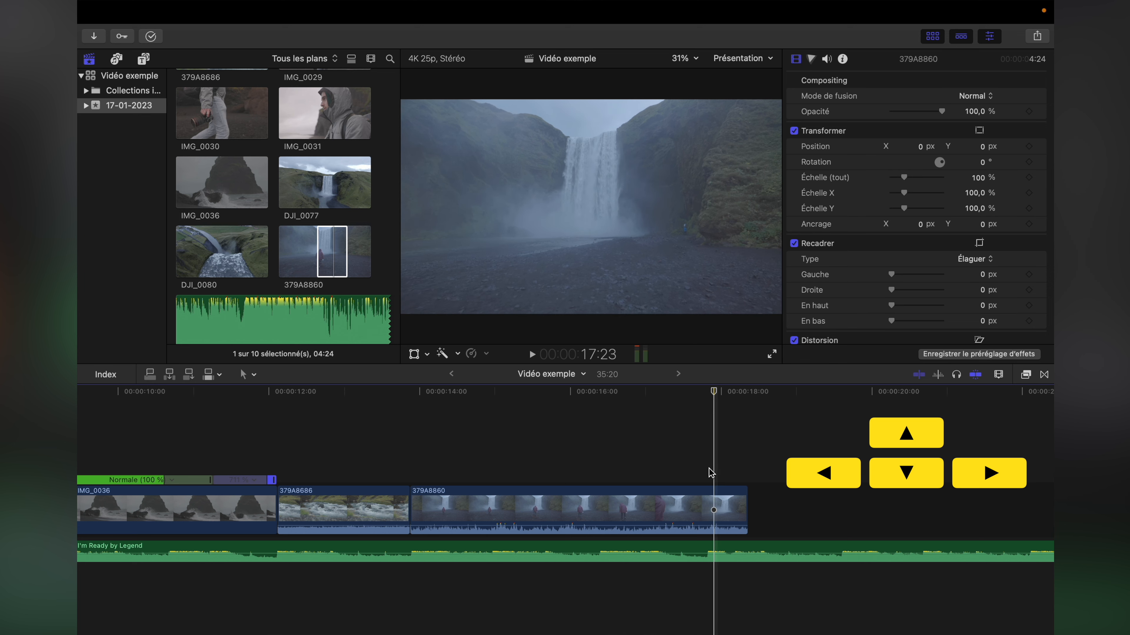
pyautogui.press('Right')
pyautogui.moveTo(745, 519); pyautogui.dragTo(707, 512)
# Step: Select a 3:18 range near the end of DJI_0077 and append it after 379A8860
pyautogui.press('super+minus')
pyautogui.hscroll(3, 507, 457)
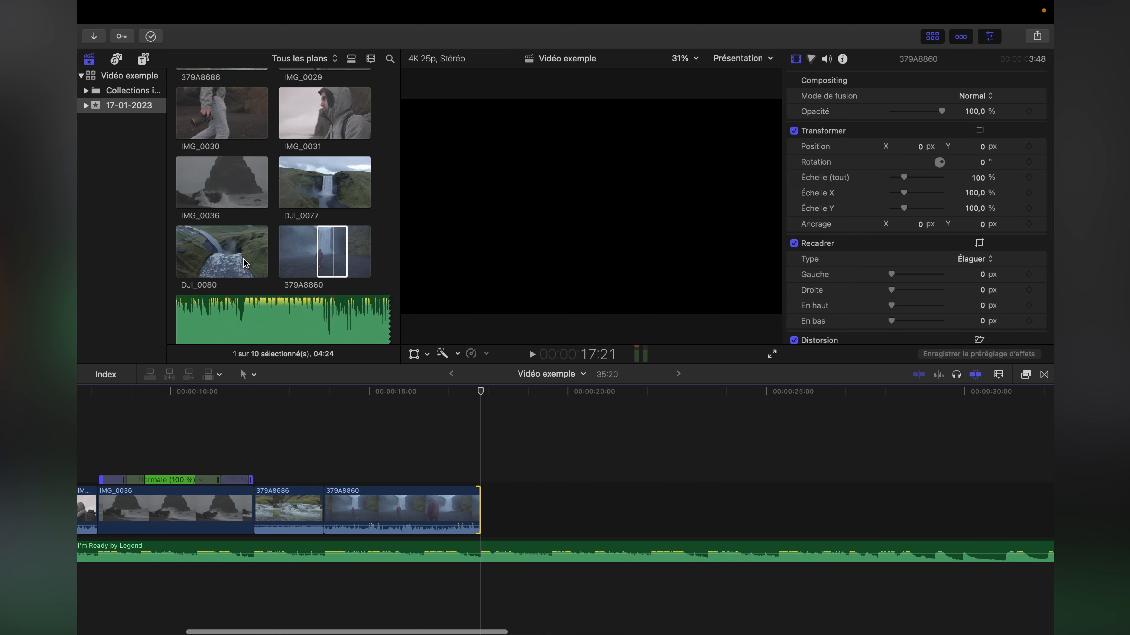
pyautogui.scroll(3, 245, 263)
pyautogui.scroll(-2, 246, 260)
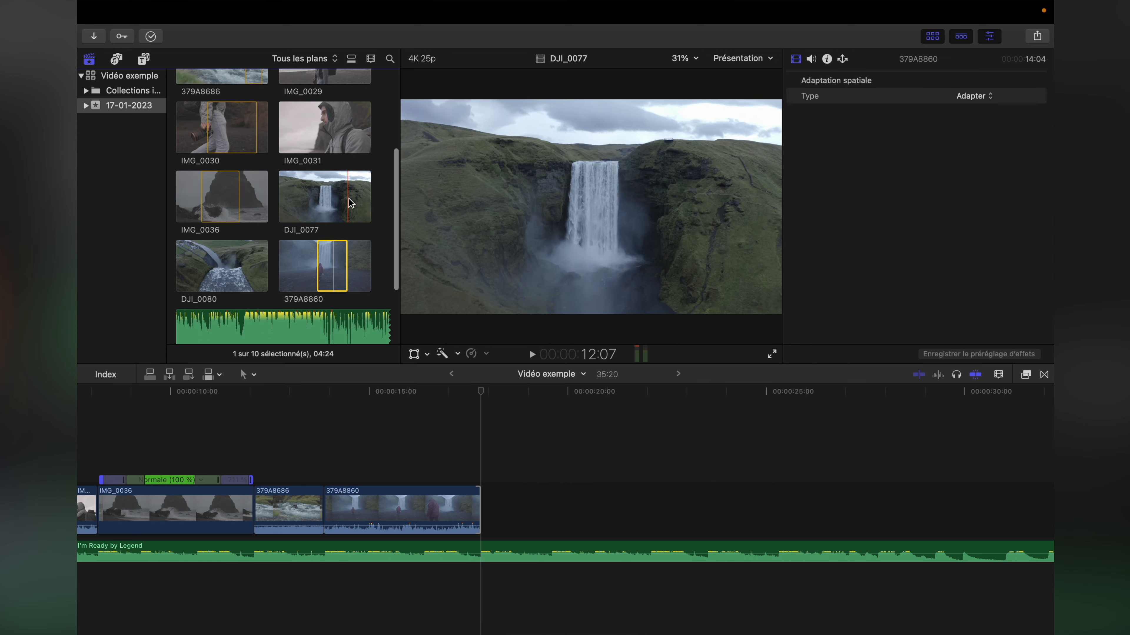
pyautogui.moveTo(348, 203); pyautogui.dragTo(363, 202)
pyautogui.press('e')
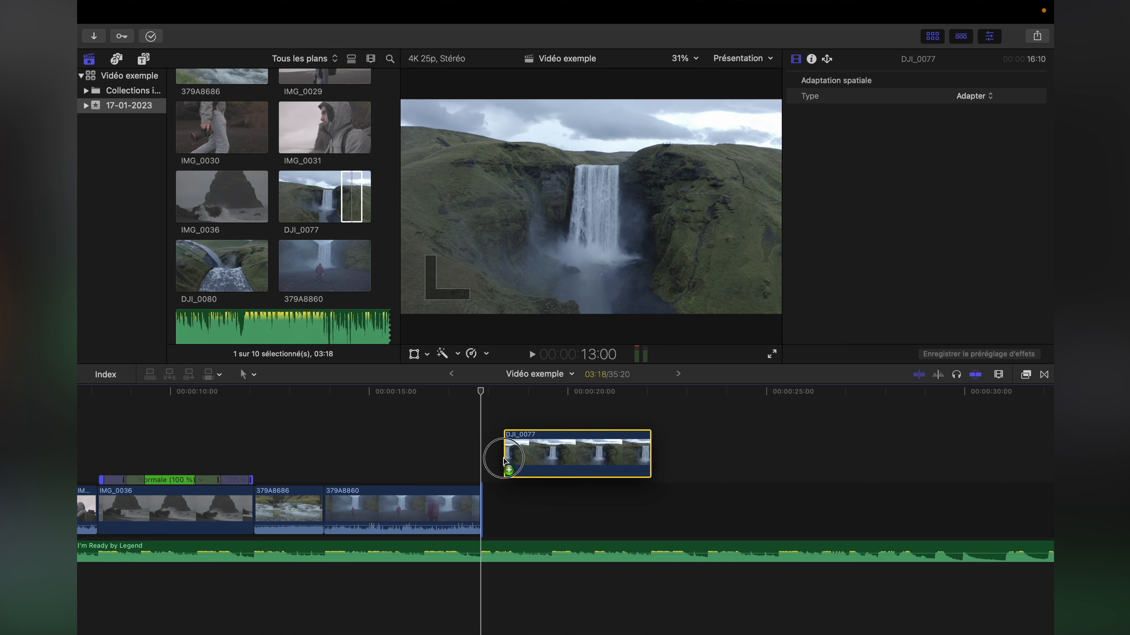
# Step: Select a 3:19 range near the end of DJI_0080 and append it after DJI_0077
pyautogui.scroll(-2, 372, 226)
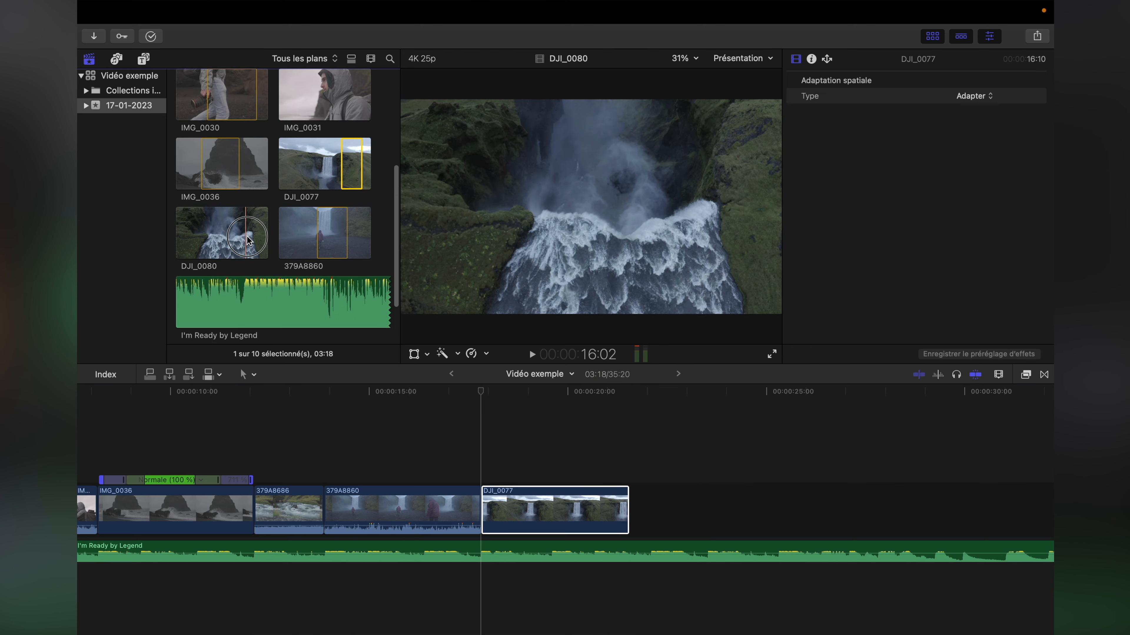
pyautogui.moveTo(247, 241); pyautogui.dragTo(256, 238)
pyautogui.moveTo(435, 301); pyautogui.dragTo(648, 498)
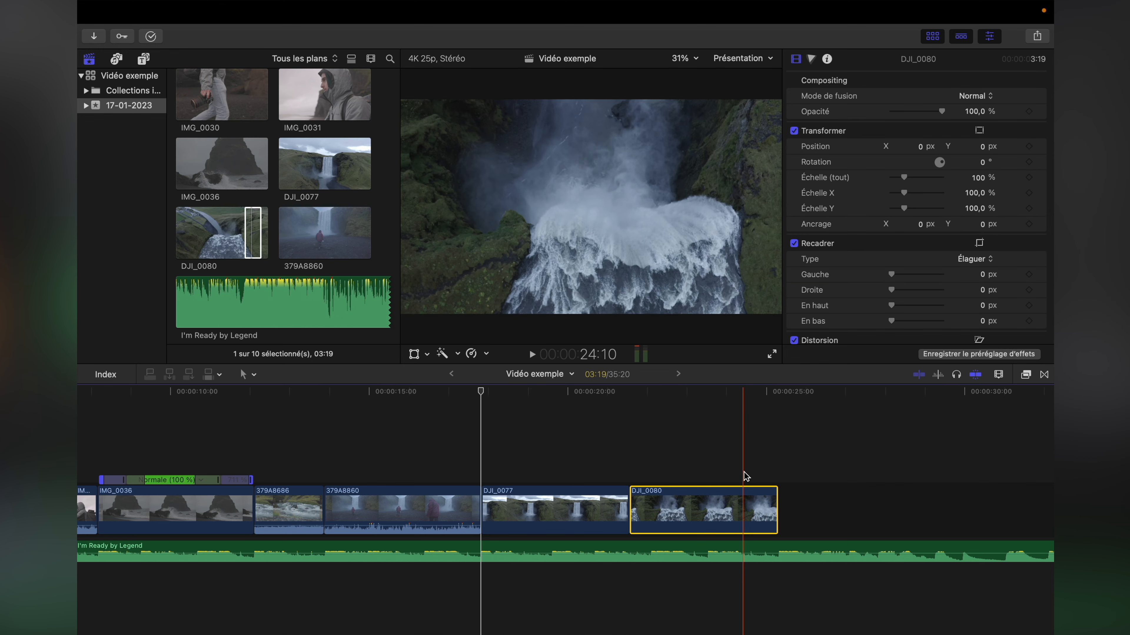
# Step: Trim the end of DJI_0077 to the beat shortly after 20:00 and shorten the I'm Ready by Legend music to end at 24:12
pyautogui.hscroll(4, 744, 472)
pyautogui.press('super+equal')
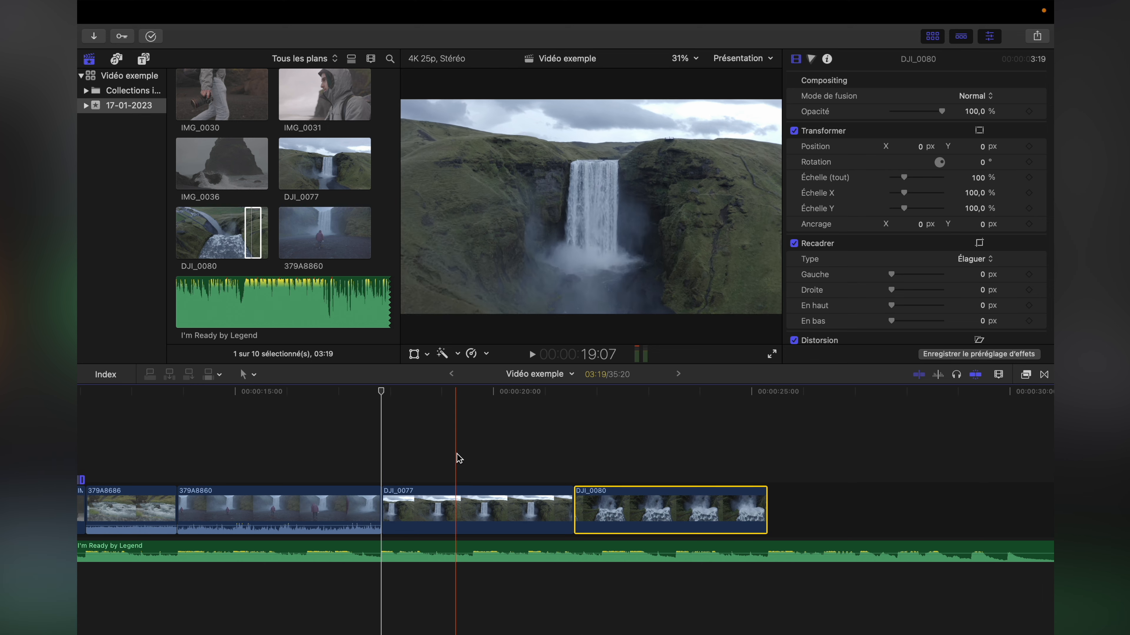
pyautogui.click(530, 458)
pyautogui.moveTo(573, 507); pyautogui.dragTo(530, 508)
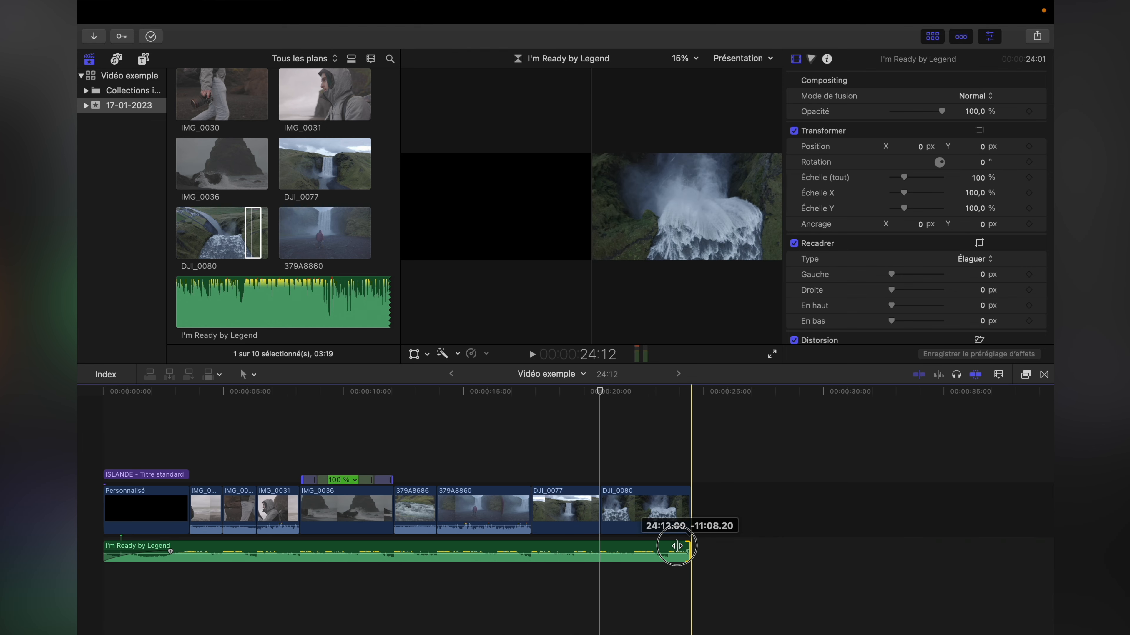
pyautogui.moveTo(677, 546); pyautogui.dragTo(680, 546)
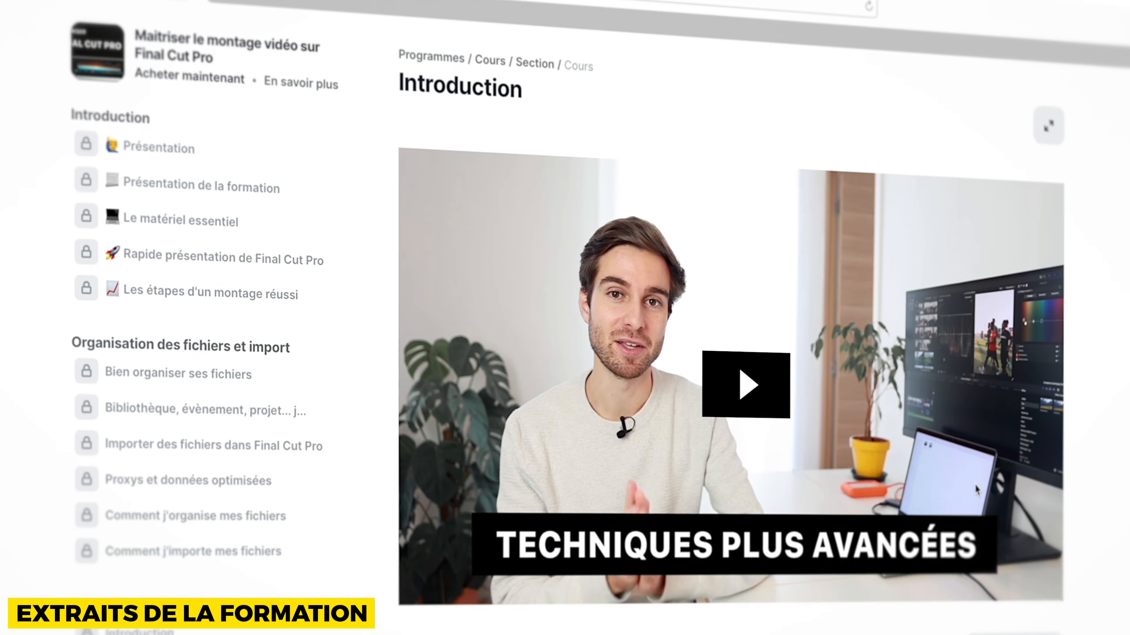
# Step: Switch to the Final Cut Pro course web page and play the Introduction lesson video
pyautogui.click(741, 377)
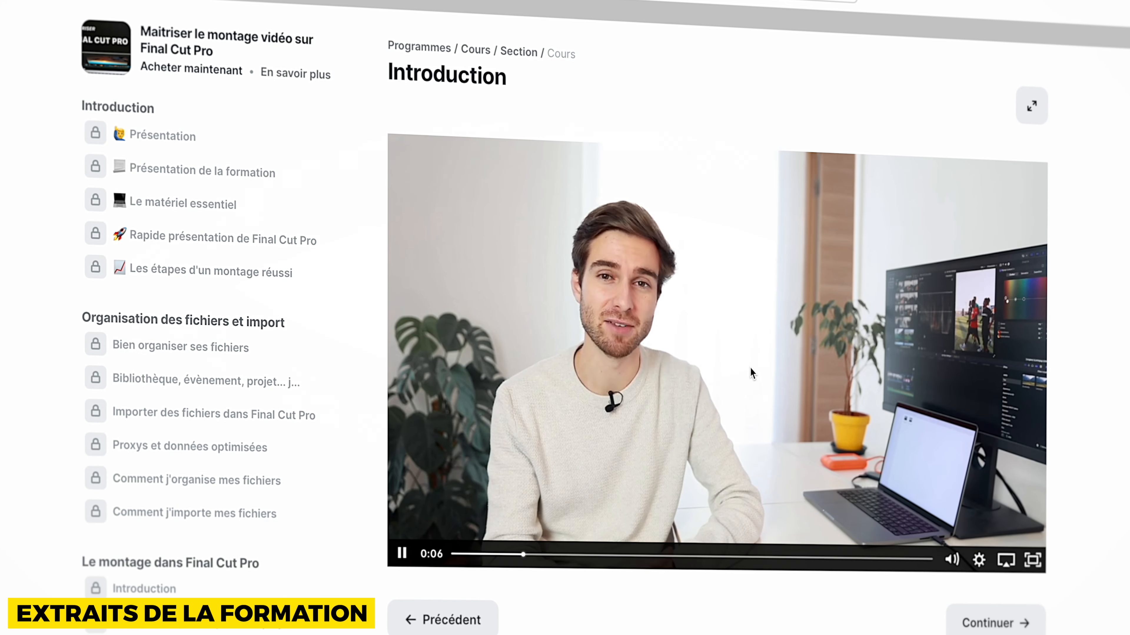
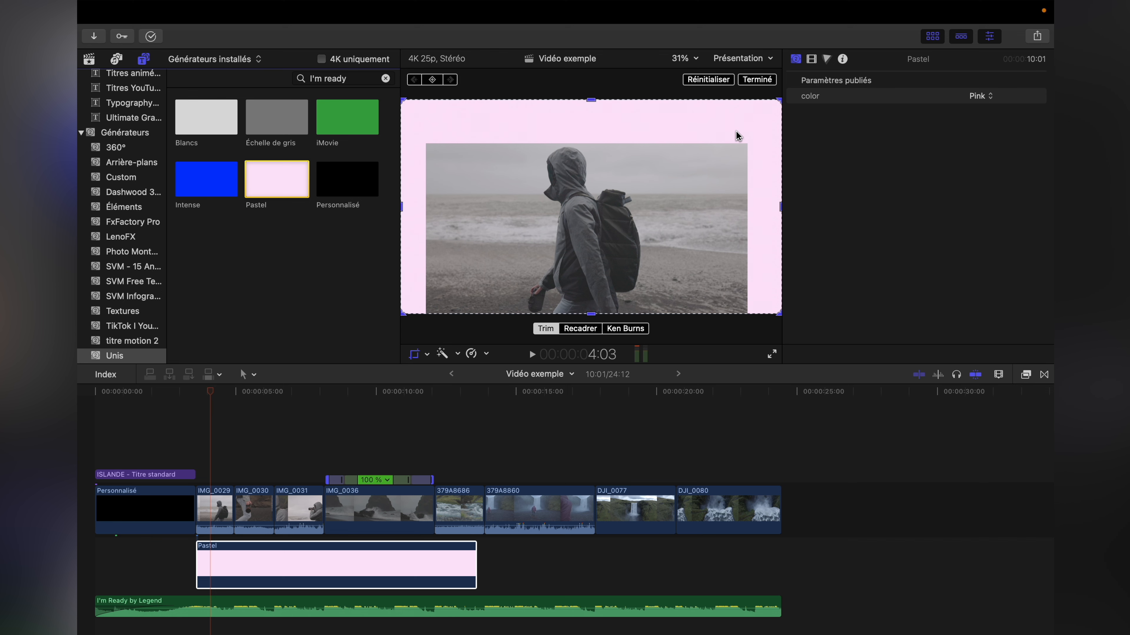
# Step: Delete the pink Pastel generator beneath the main clips and close the crop controls of IMG_0029
pyautogui.press('Delete')
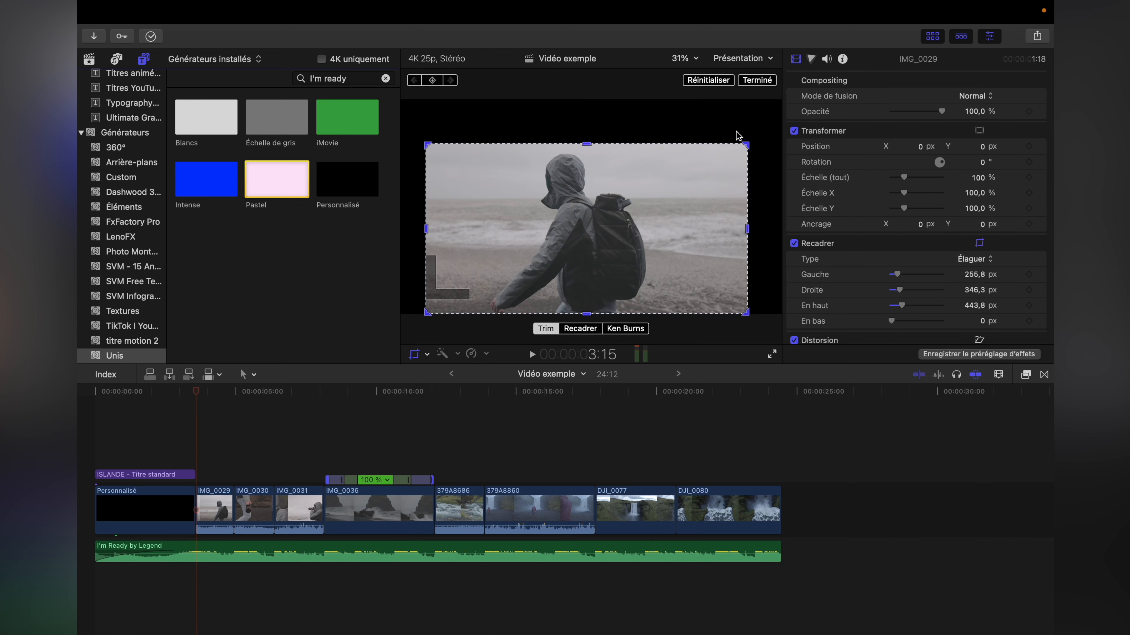
pyautogui.press('Escape')
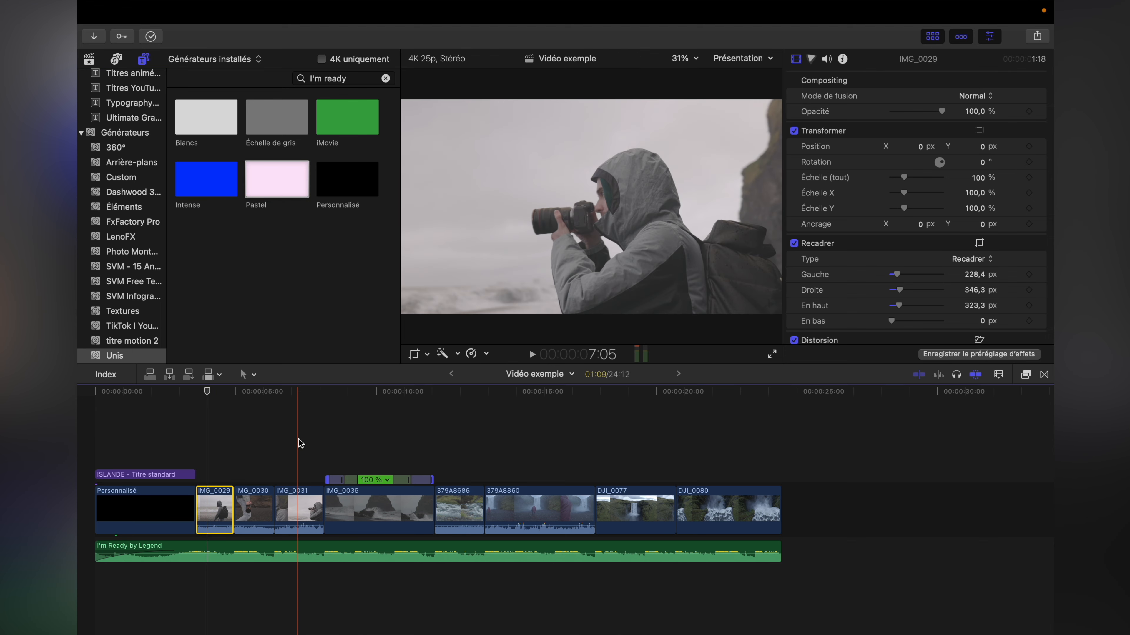
# Step: Apply the Ken Burns crop to the 379A8686 clip and compare its start and end frames
pyautogui.click(460, 507)
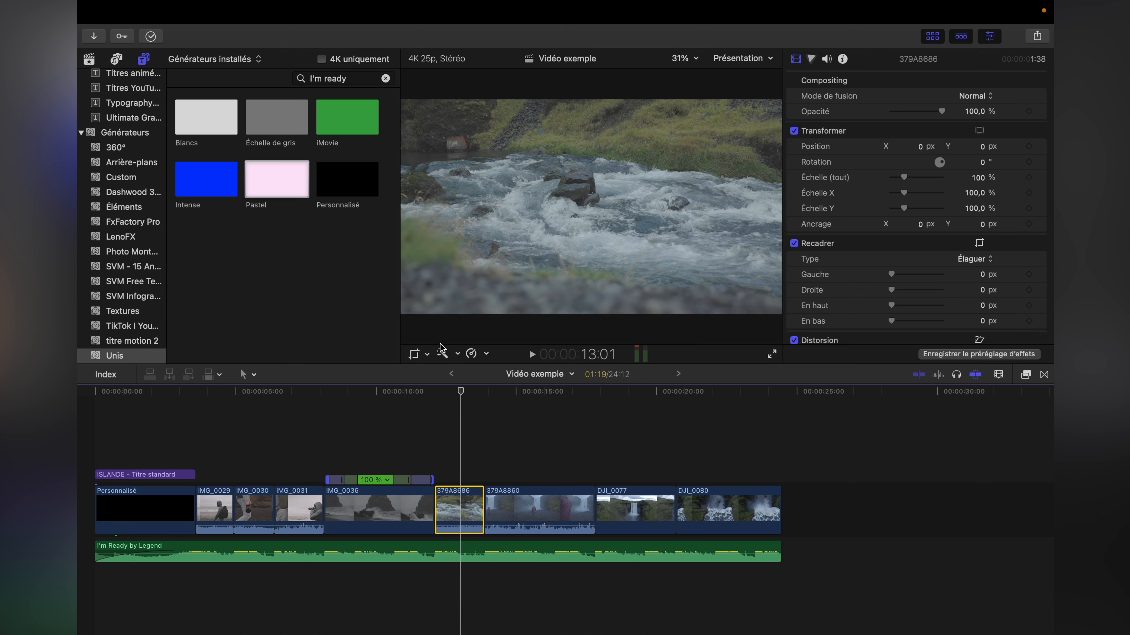
pyautogui.click(416, 354)
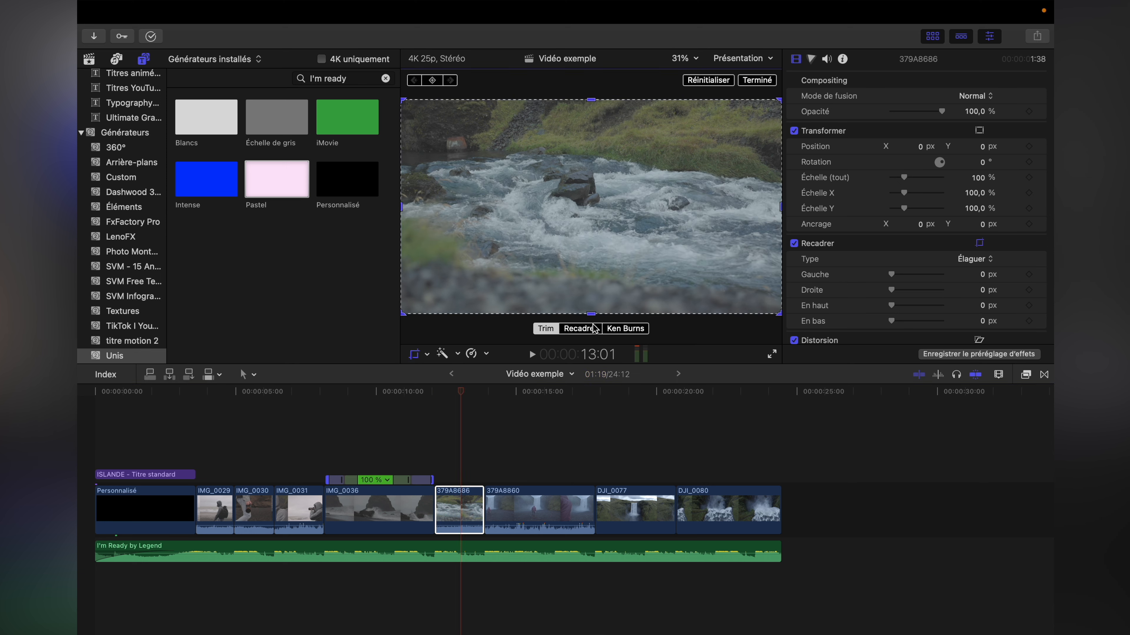
pyautogui.click(636, 328)
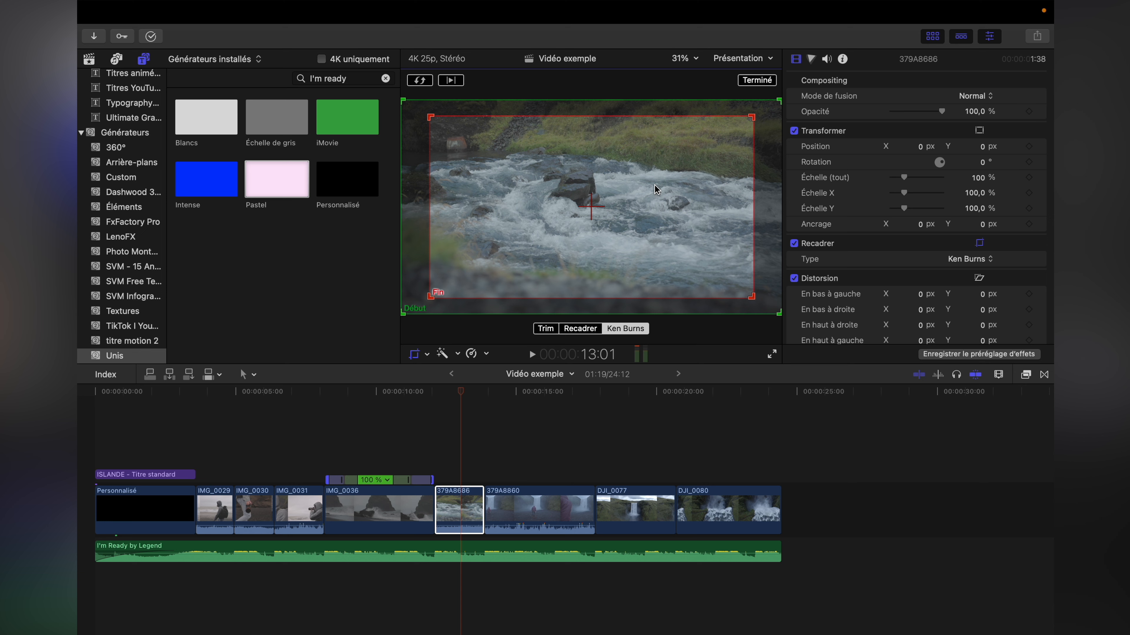
pyautogui.click(414, 166)
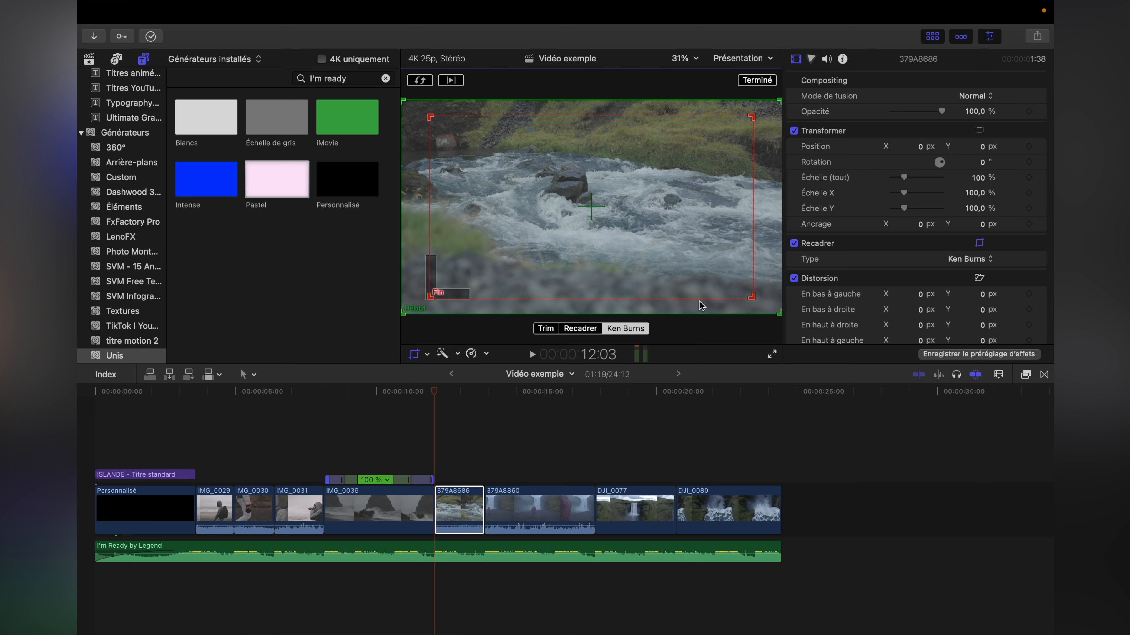
pyautogui.click(486, 188)
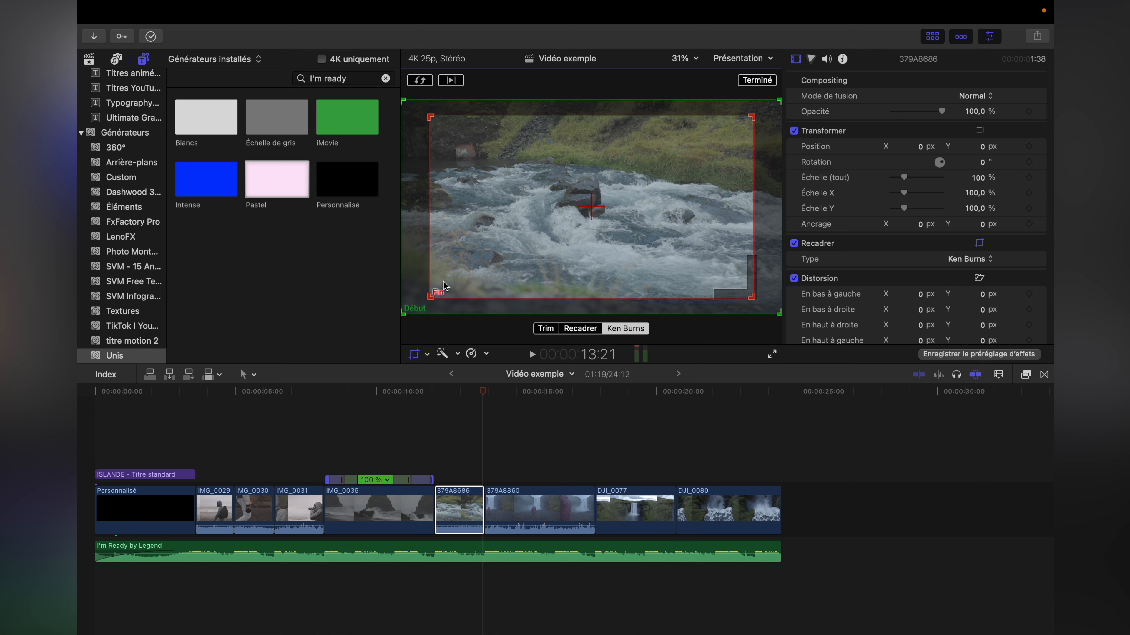
pyautogui.click(403, 286)
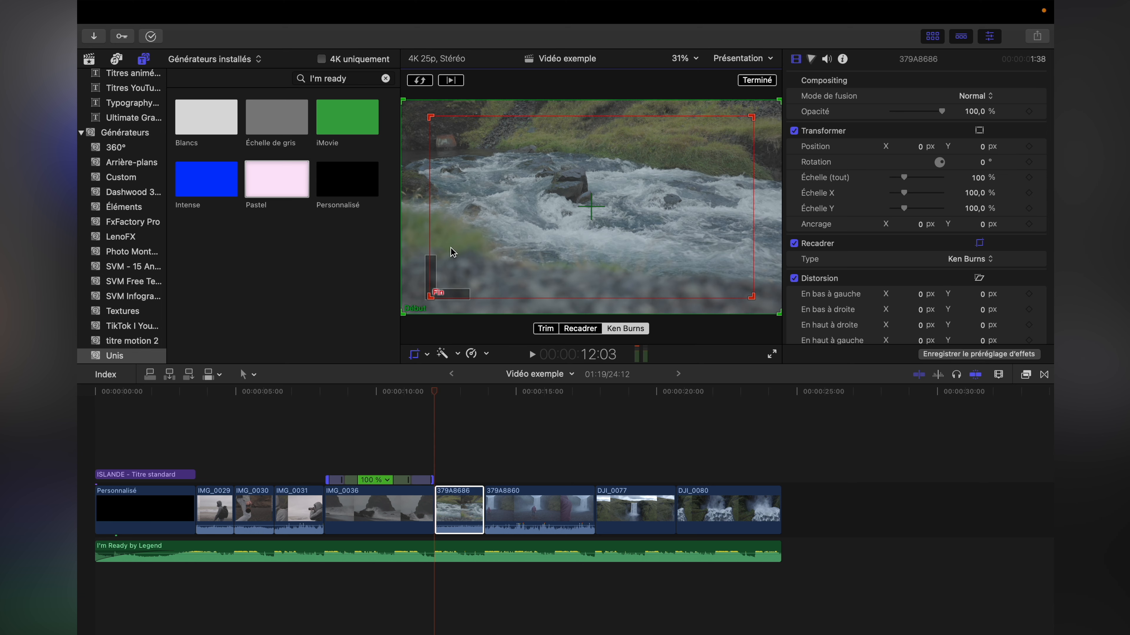
pyautogui.click(482, 244)
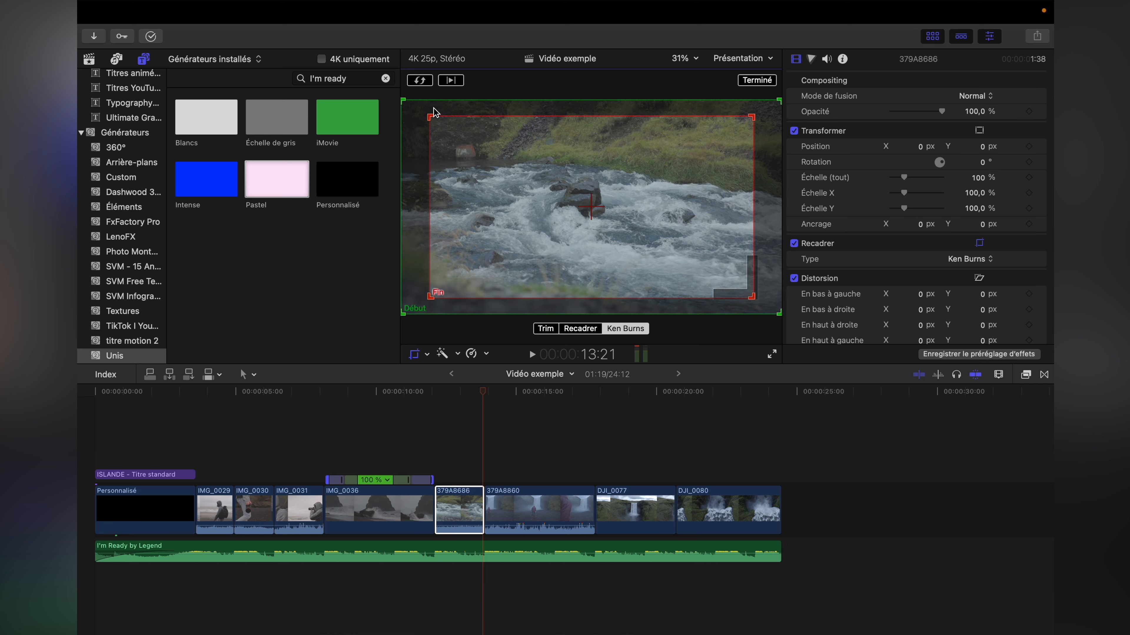
# Step: Swap the Ken Burns start and end frames of 379A8686 to try the reverse movement, and swap them back
pyautogui.click(420, 80)
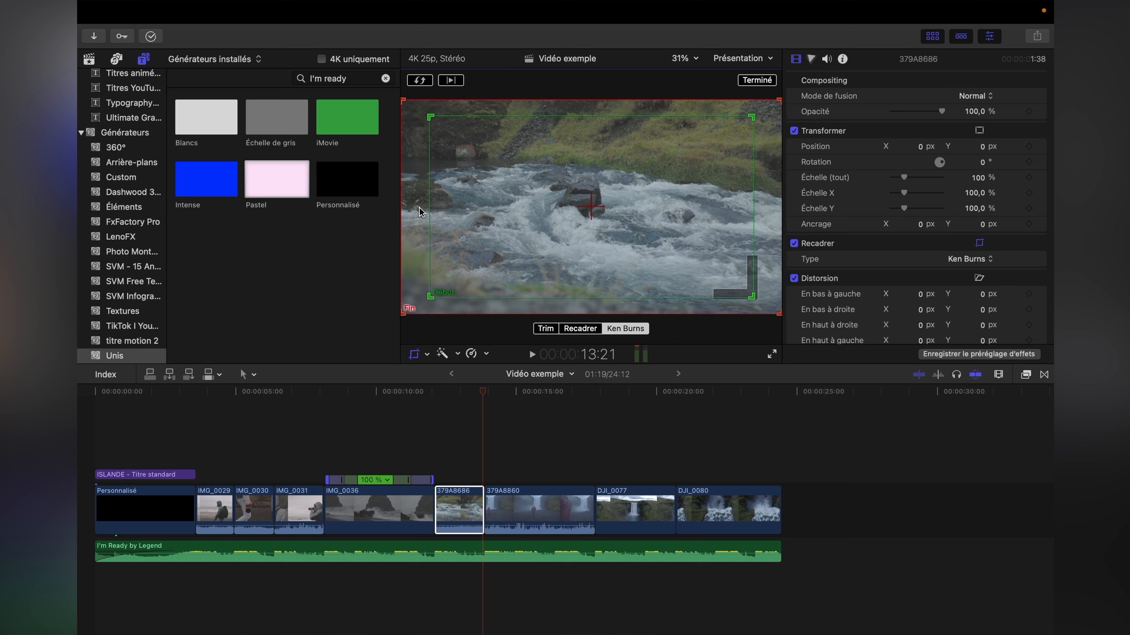
pyautogui.click(710, 257)
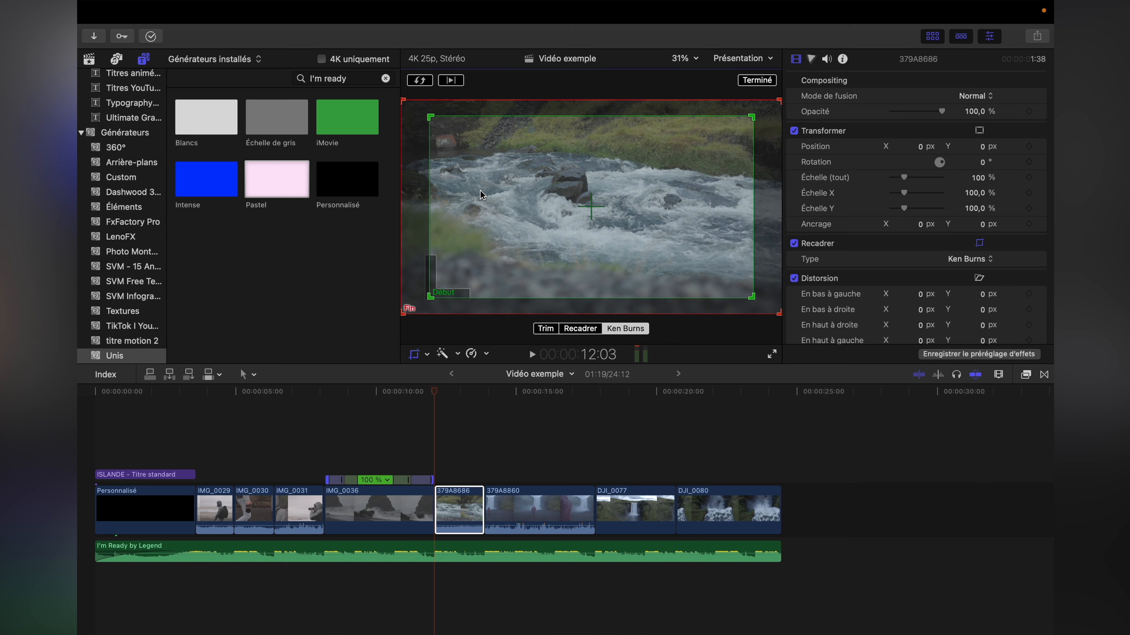
pyautogui.click(407, 163)
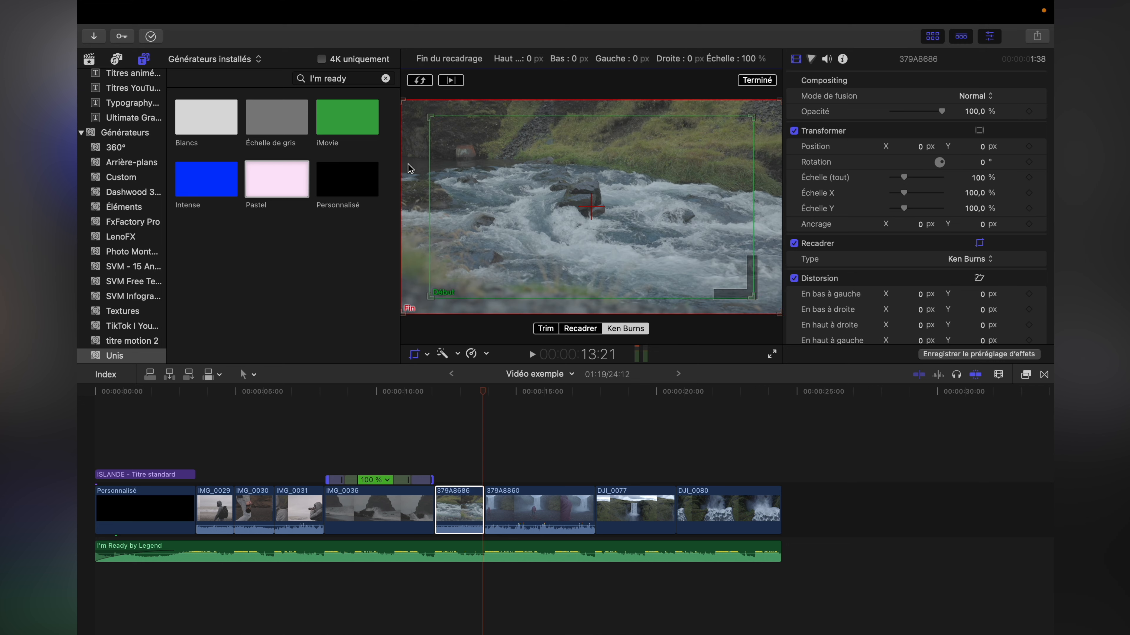
pyautogui.click(429, 134)
pyautogui.click(420, 80)
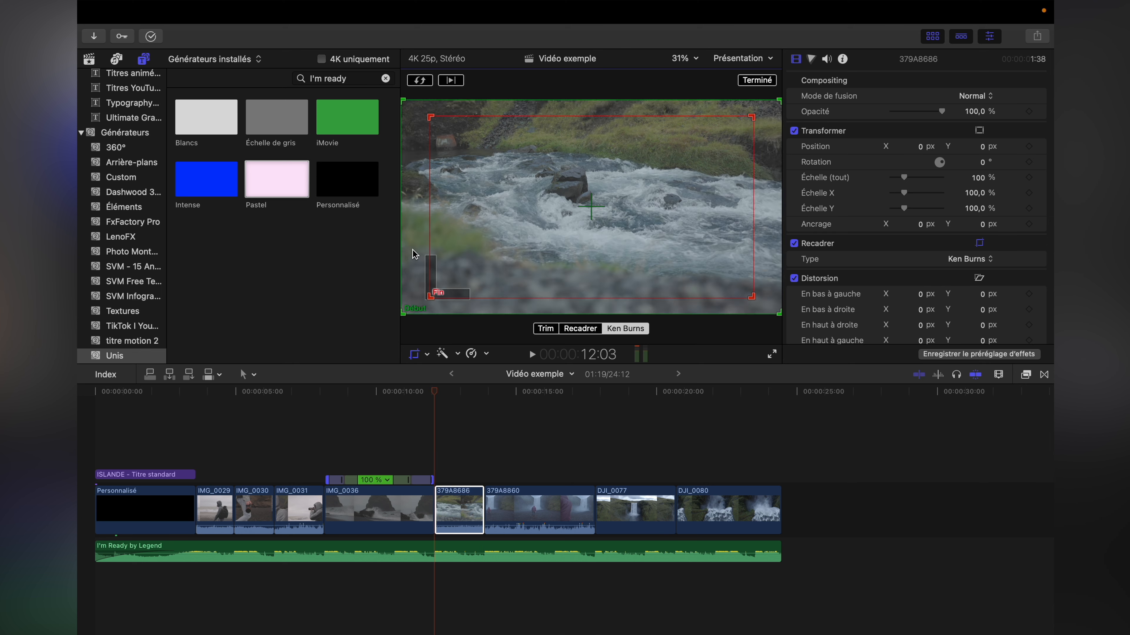
# Step: Move the Ken Burns end frame of 379A8686 slightly up and to the left in the picture, with Linéaire movement
pyautogui.click(563, 229)
pyautogui.moveTo(638, 239); pyautogui.dragTo(631, 233)
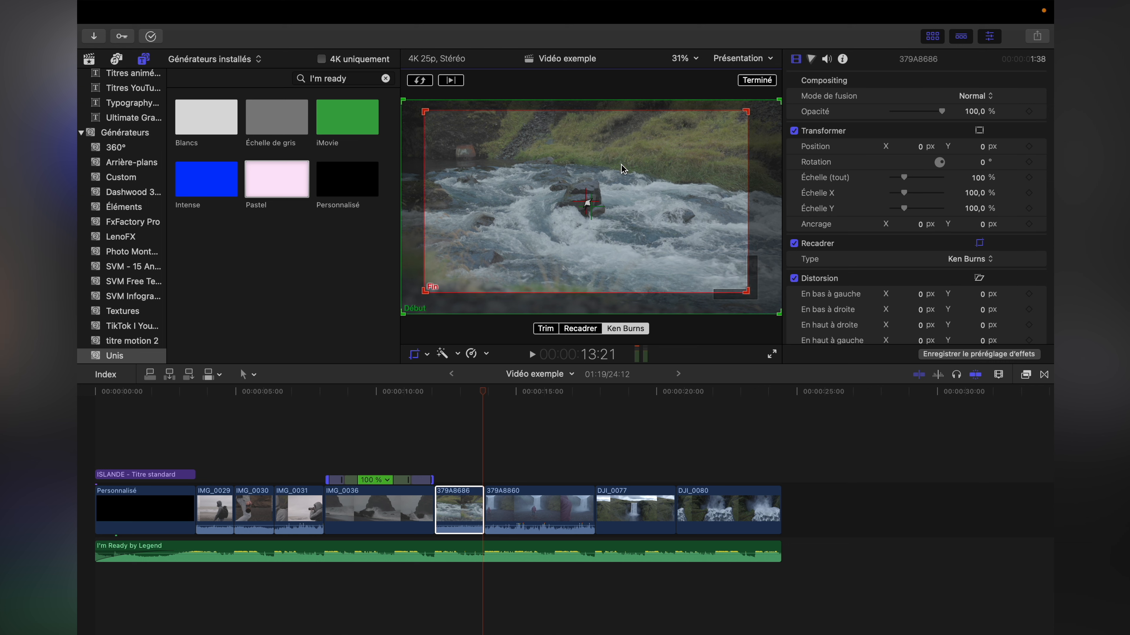
pyautogui.rightClick(634, 204)
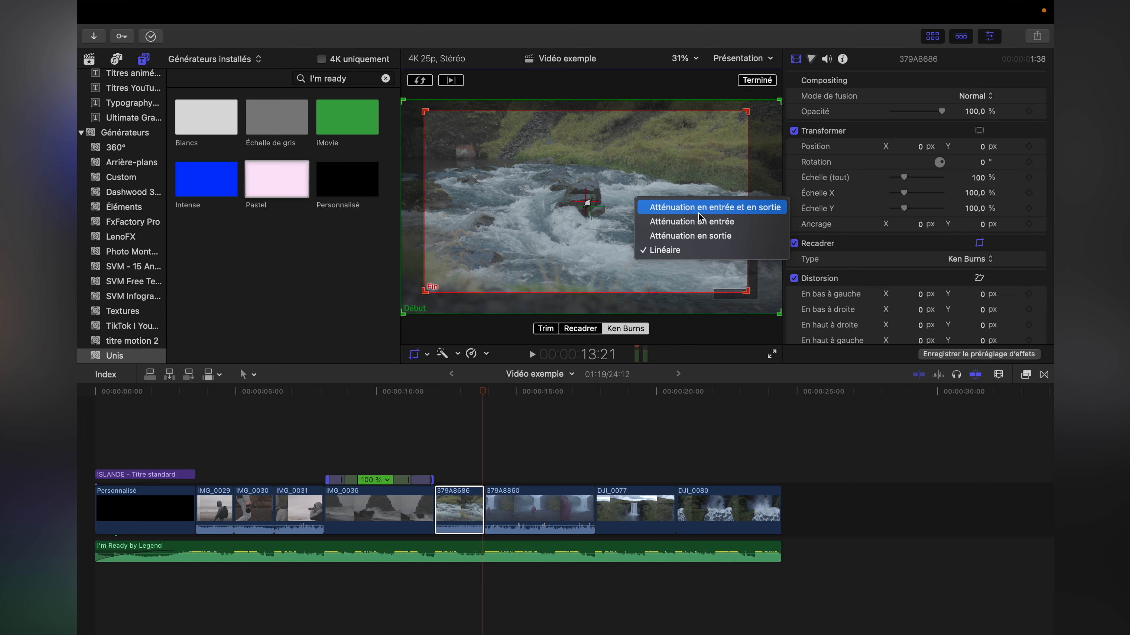
pyautogui.click(665, 251)
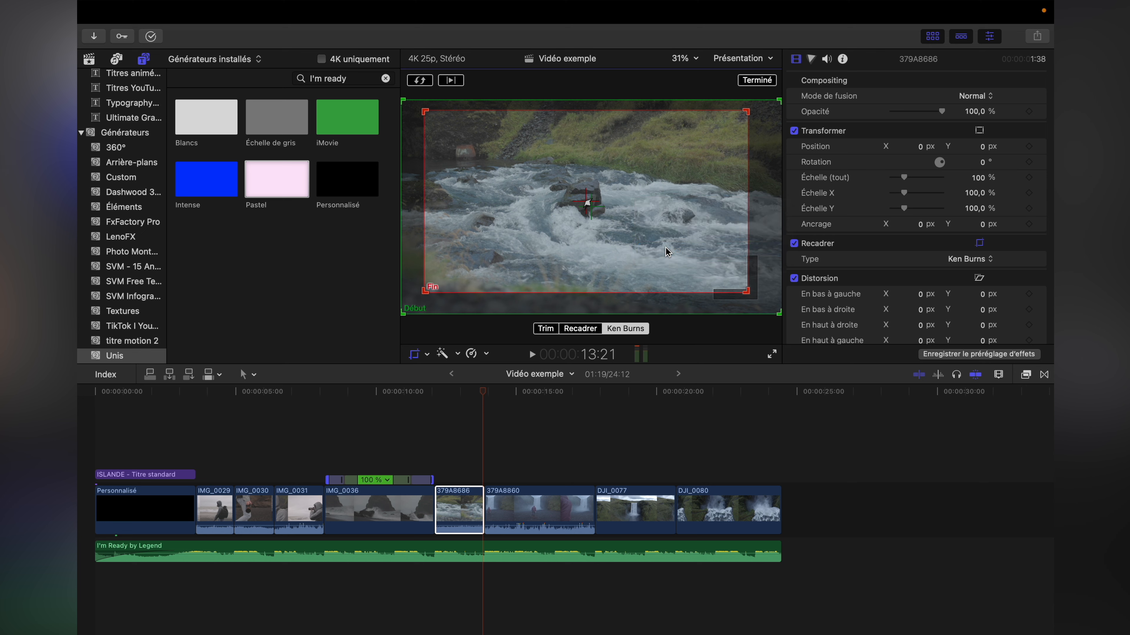
# Step: Finish the Ken Burns adjustment and play back the 379A8686 shot
pyautogui.click(765, 83)
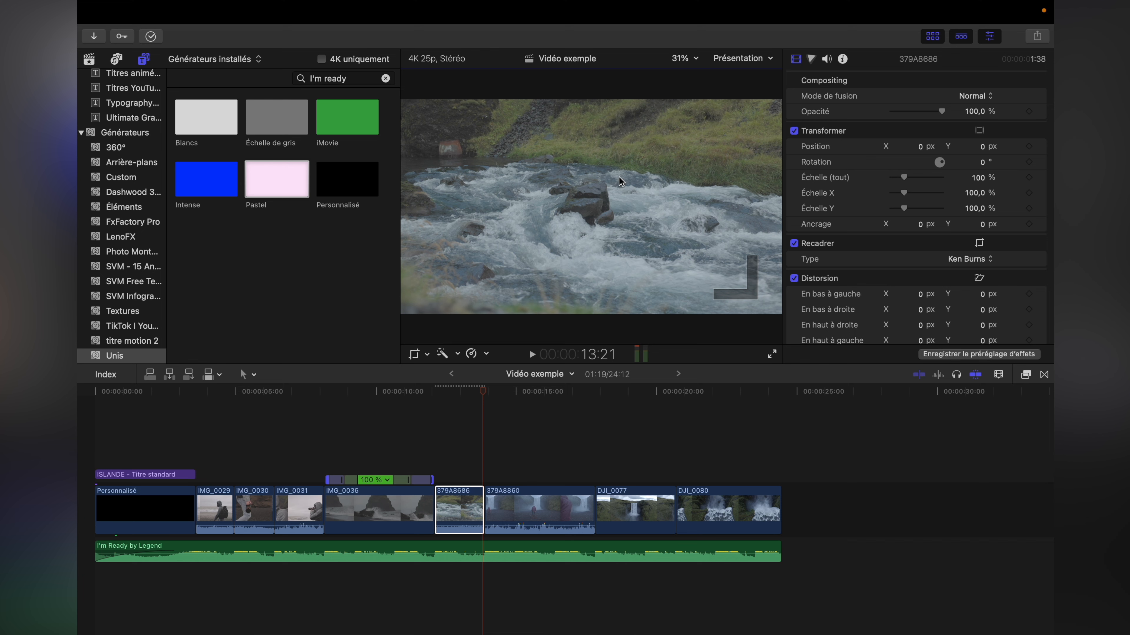
pyautogui.press('space')
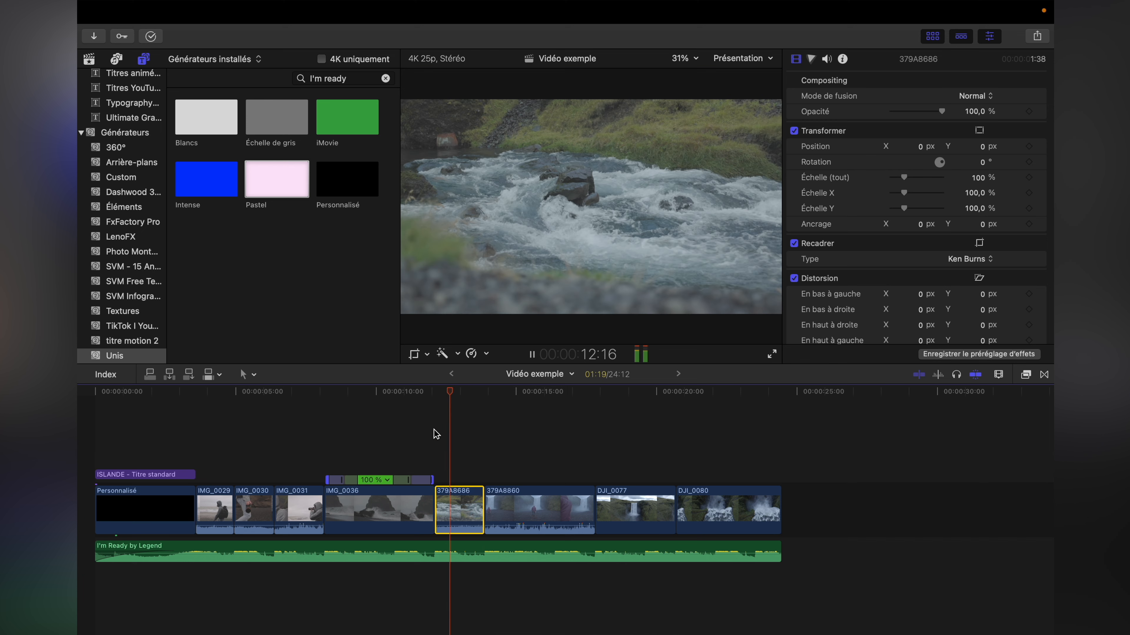
# Step: Replay the 379A8686 shot to check its Ken Burns movement
pyautogui.click(436, 434)
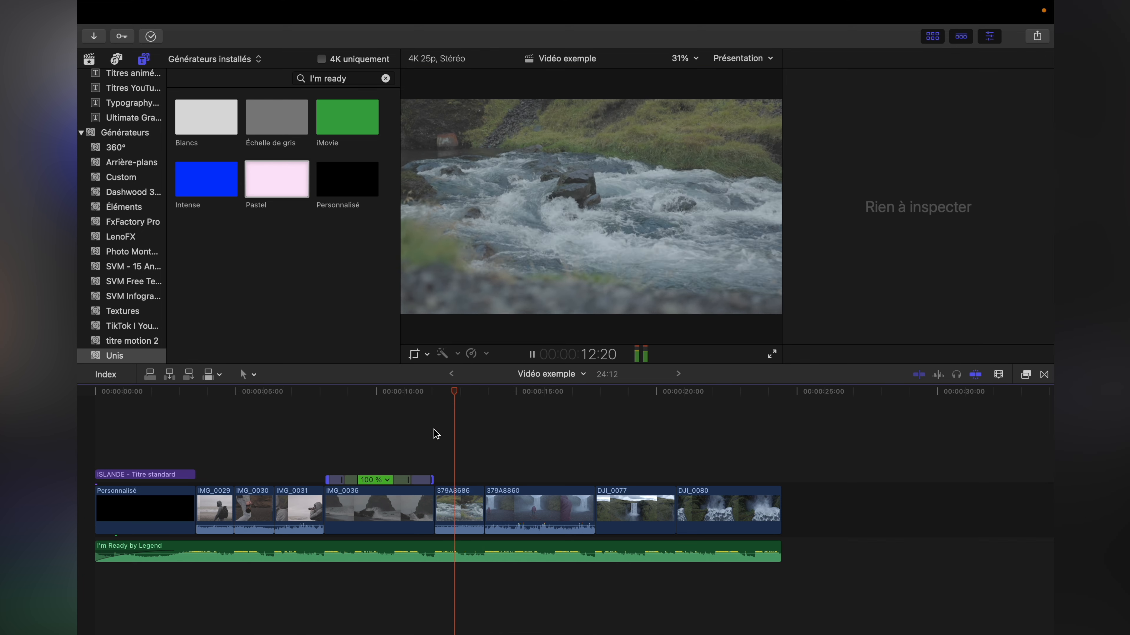
pyautogui.press('space')
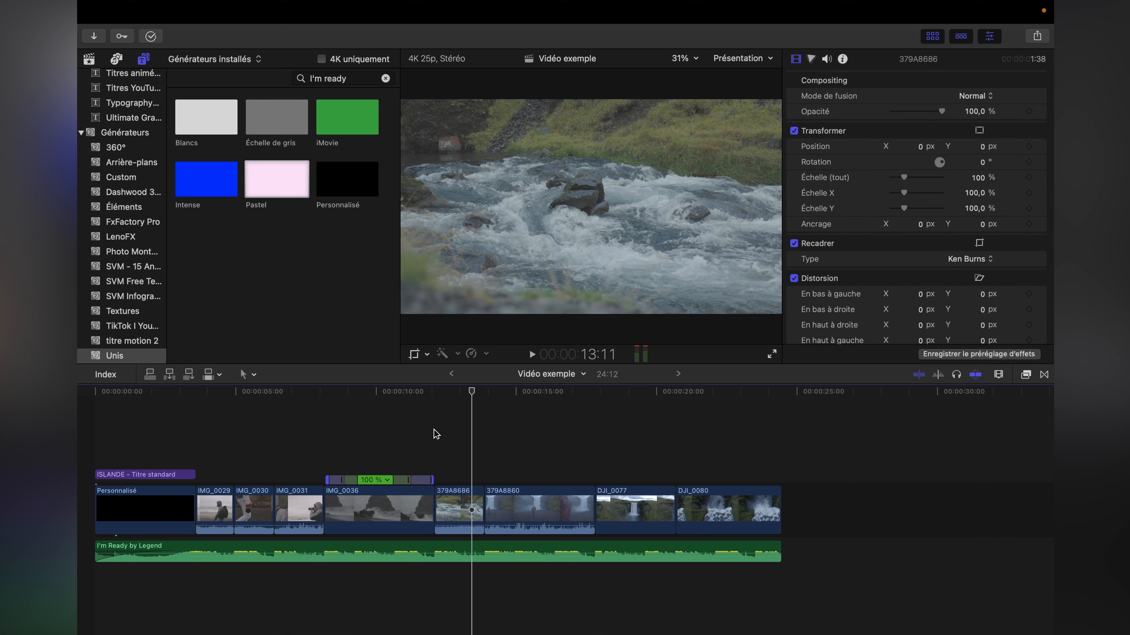
pyautogui.click(436, 434)
pyautogui.press('space')
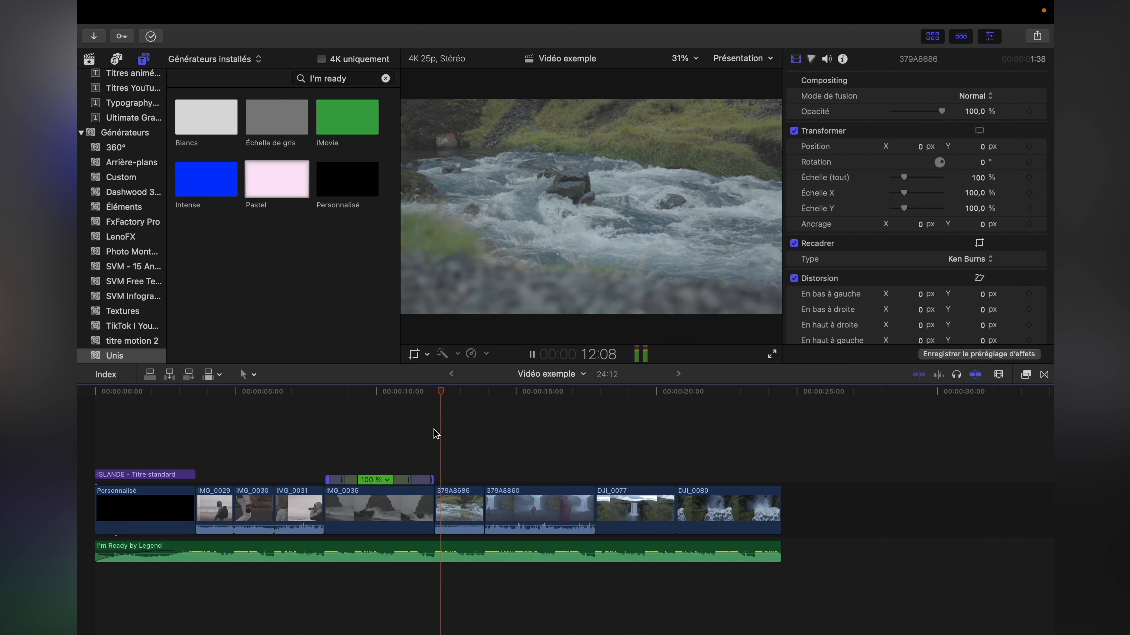
# Step: Select IMG_0029 to review its crop and play IMG_0031 from its beginning
pyautogui.click(209, 450)
pyautogui.click(212, 501)
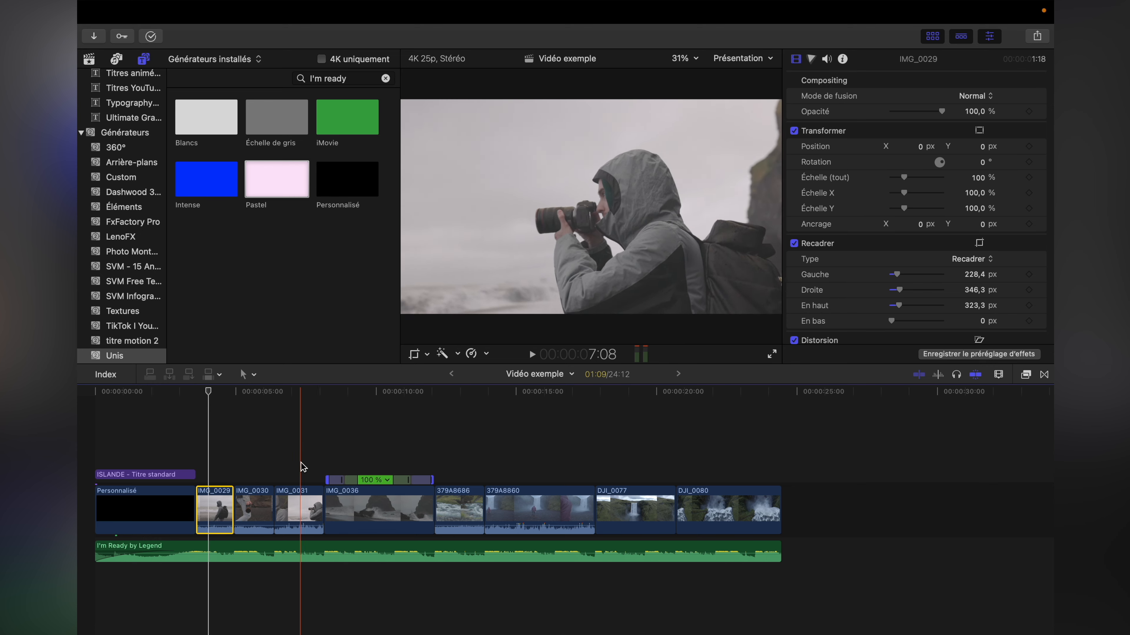
pyautogui.press('space')
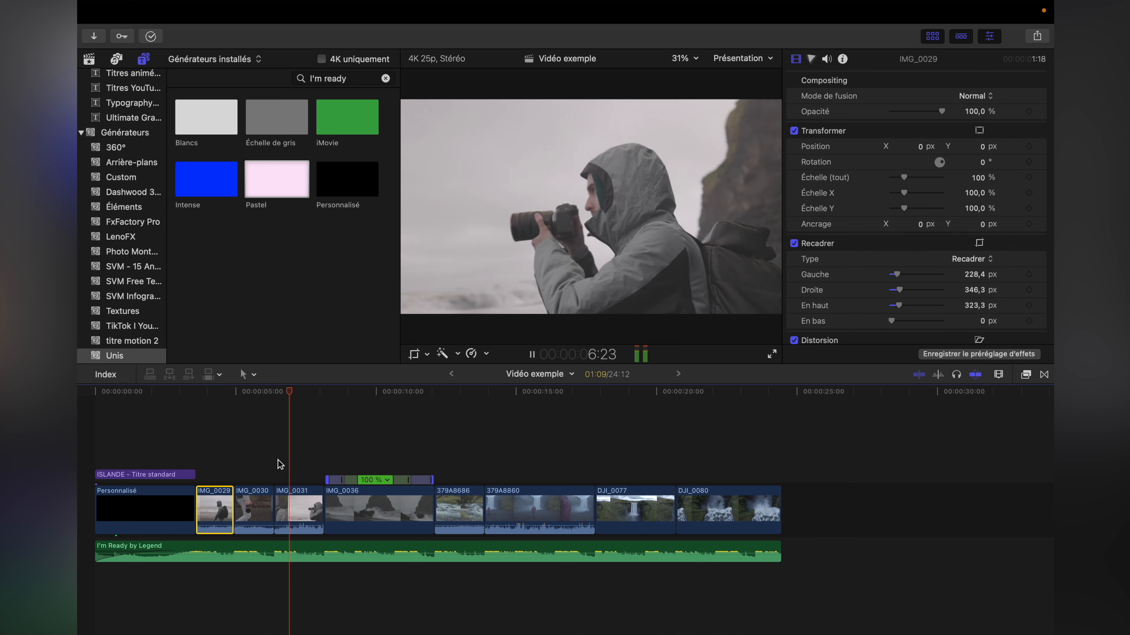
pyautogui.click(278, 461)
pyautogui.press('space')
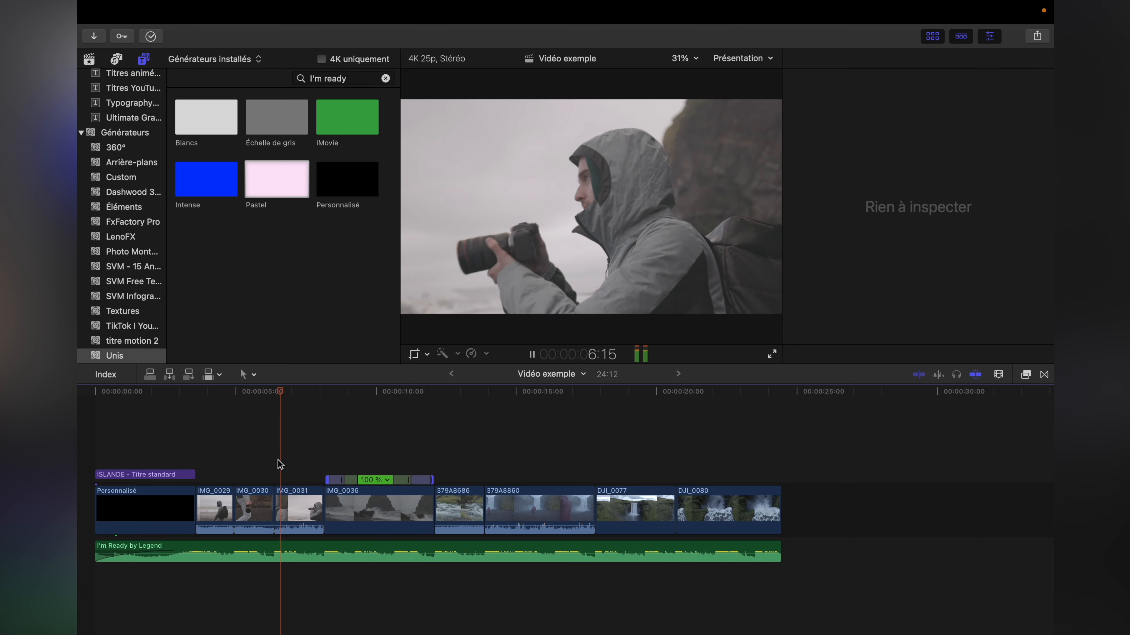
# Step: Apply a Ken Burns crop to IMG_0031 with start and end swapped, move the start frame slightly up, and play back the shot
pyautogui.click(280, 502)
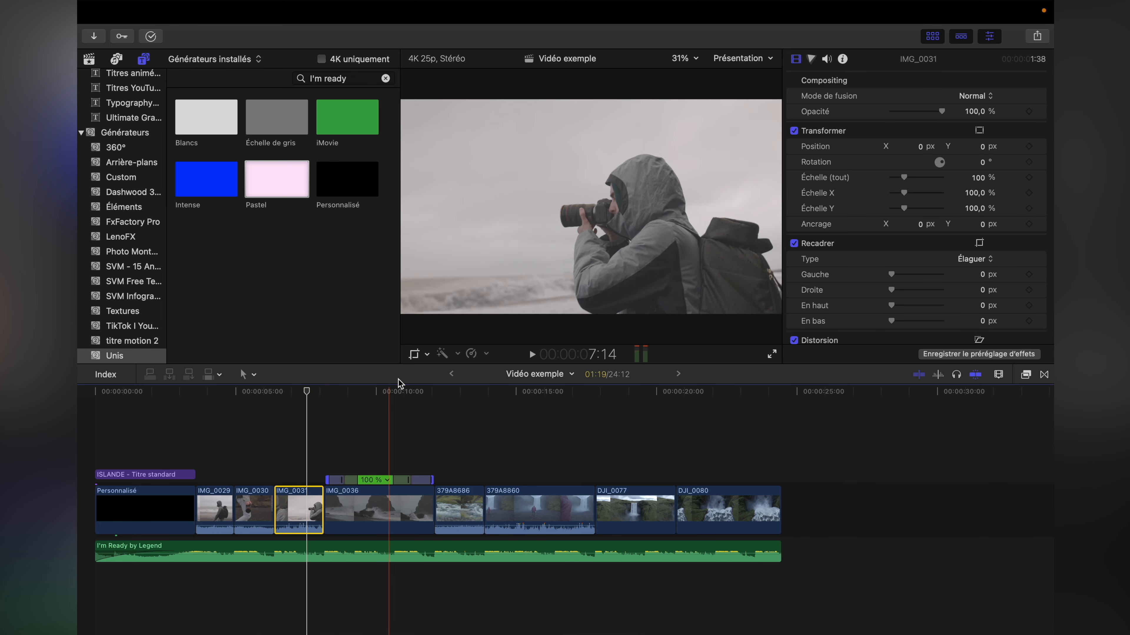
pyautogui.click(414, 355)
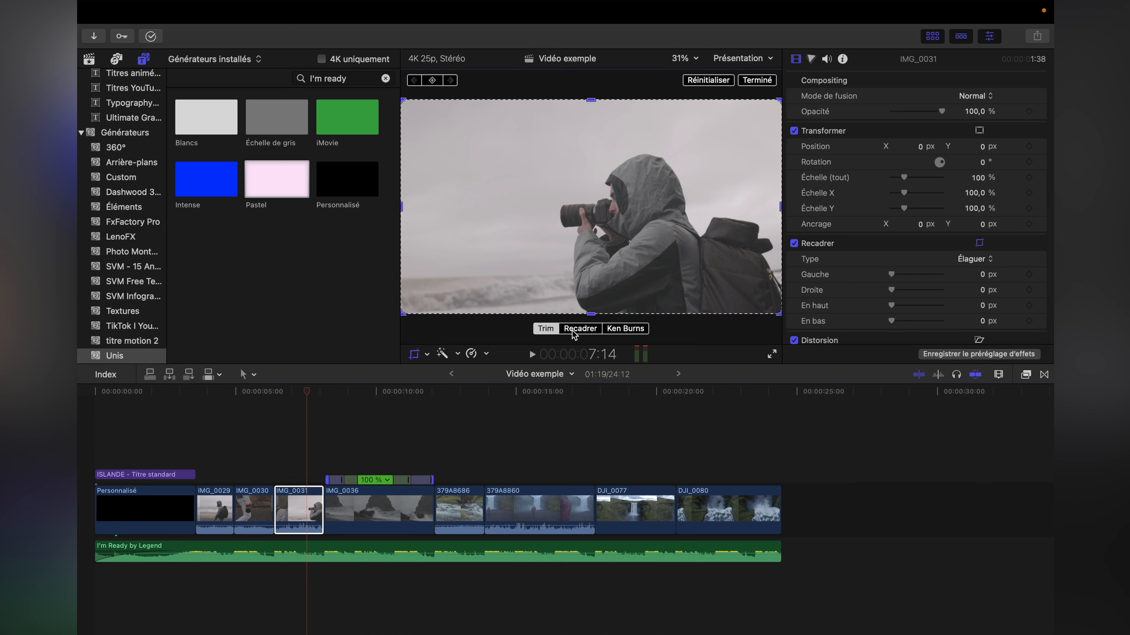
pyautogui.click(625, 329)
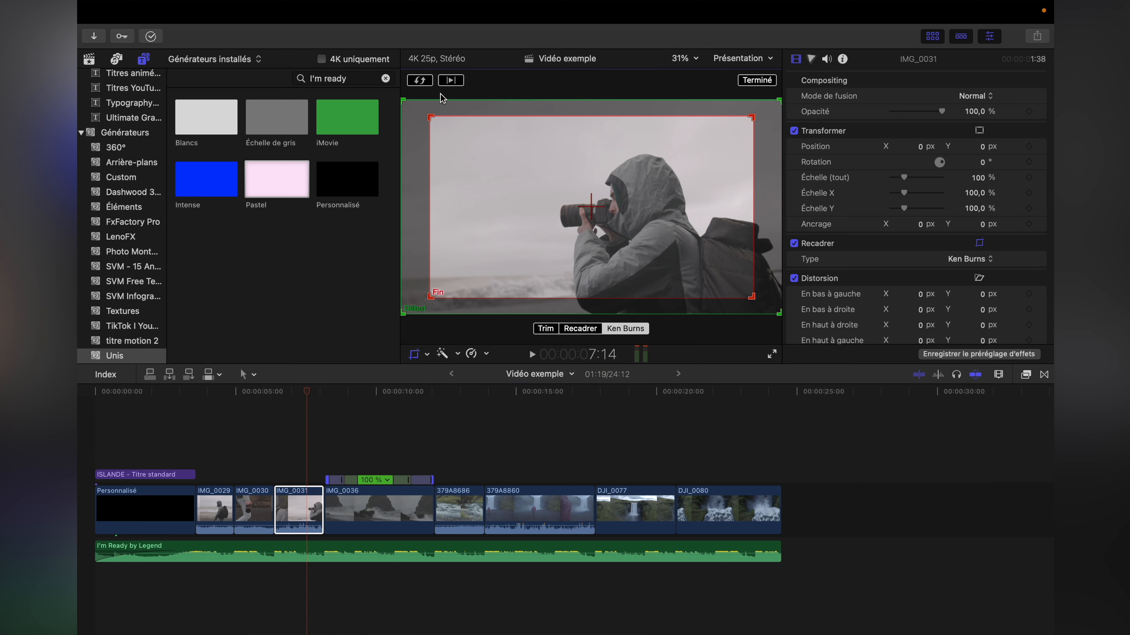
pyautogui.click(424, 84)
pyautogui.moveTo(591, 218); pyautogui.dragTo(591, 214)
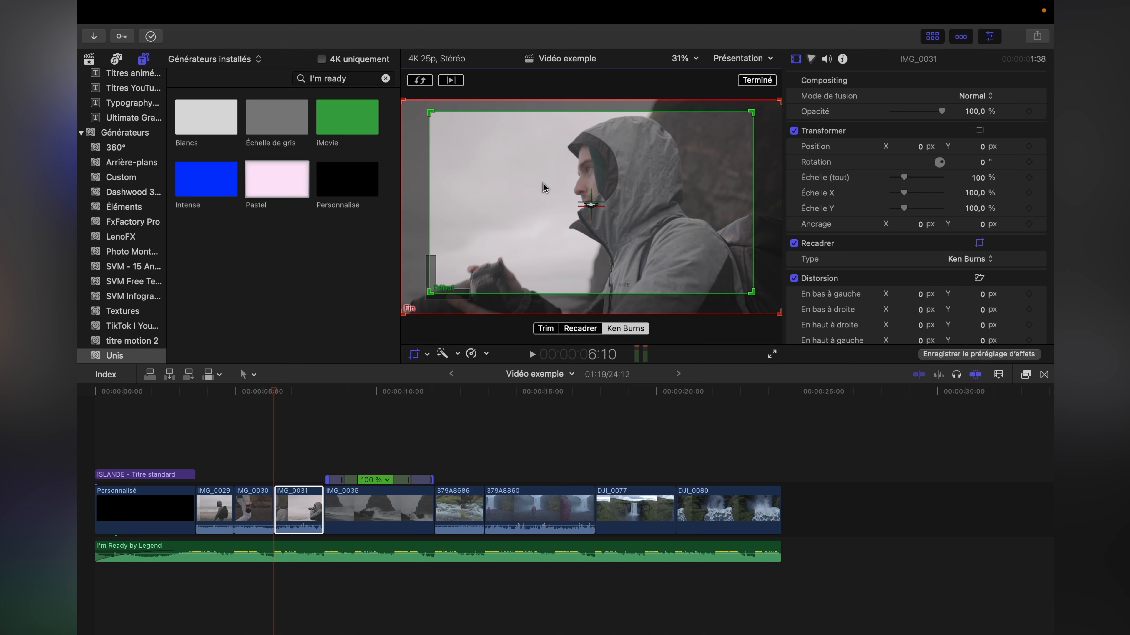
pyautogui.press('Return')
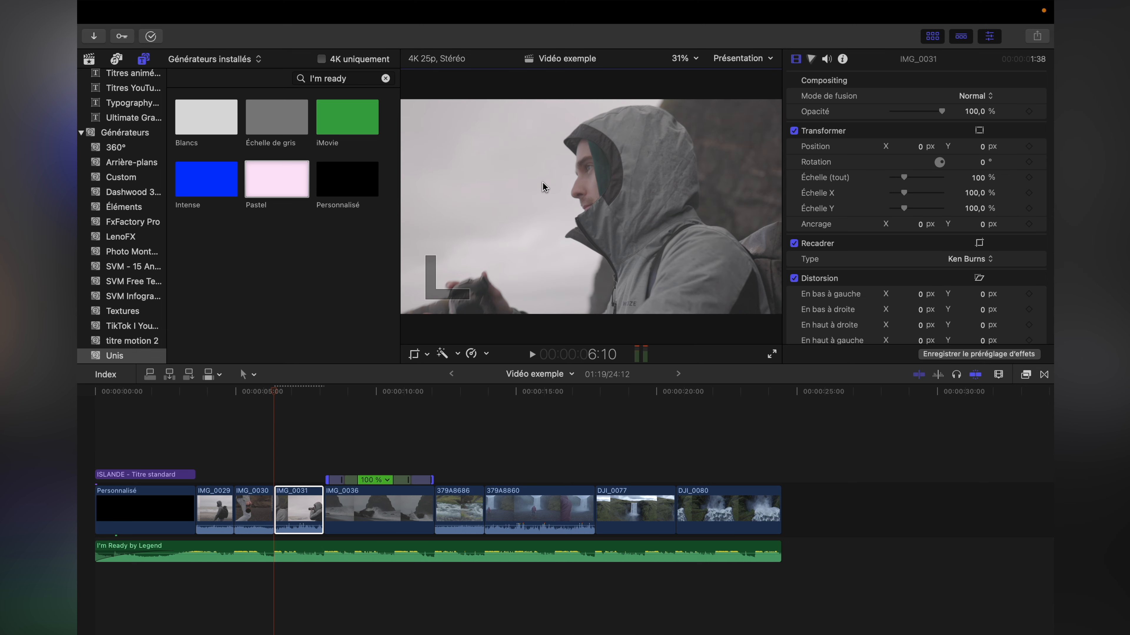
pyautogui.press('space')
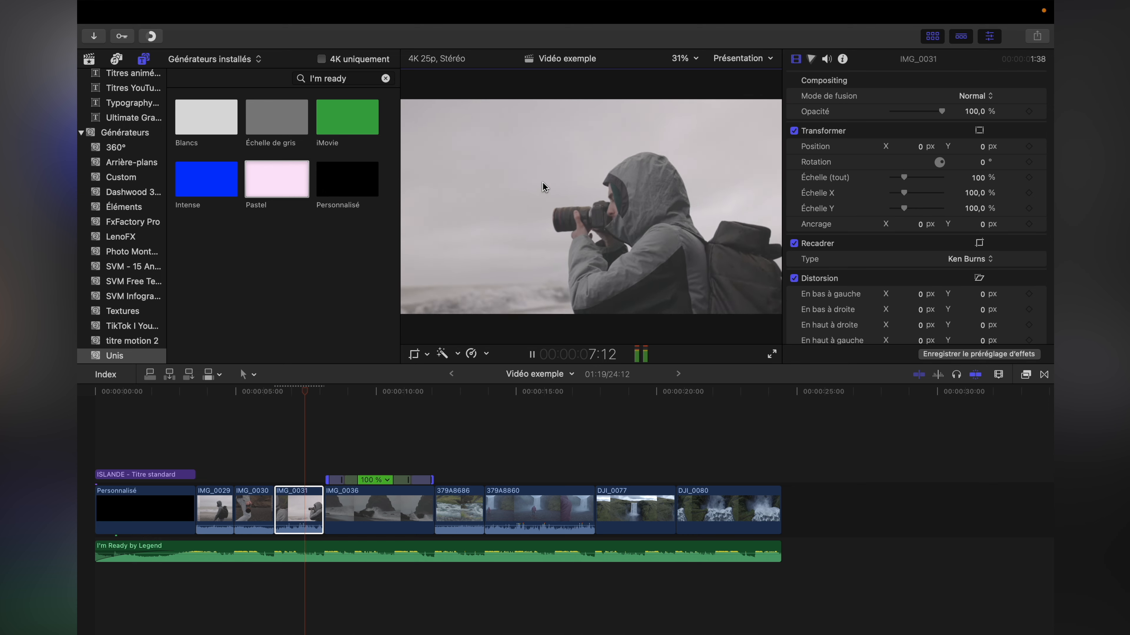
pyautogui.click(274, 454)
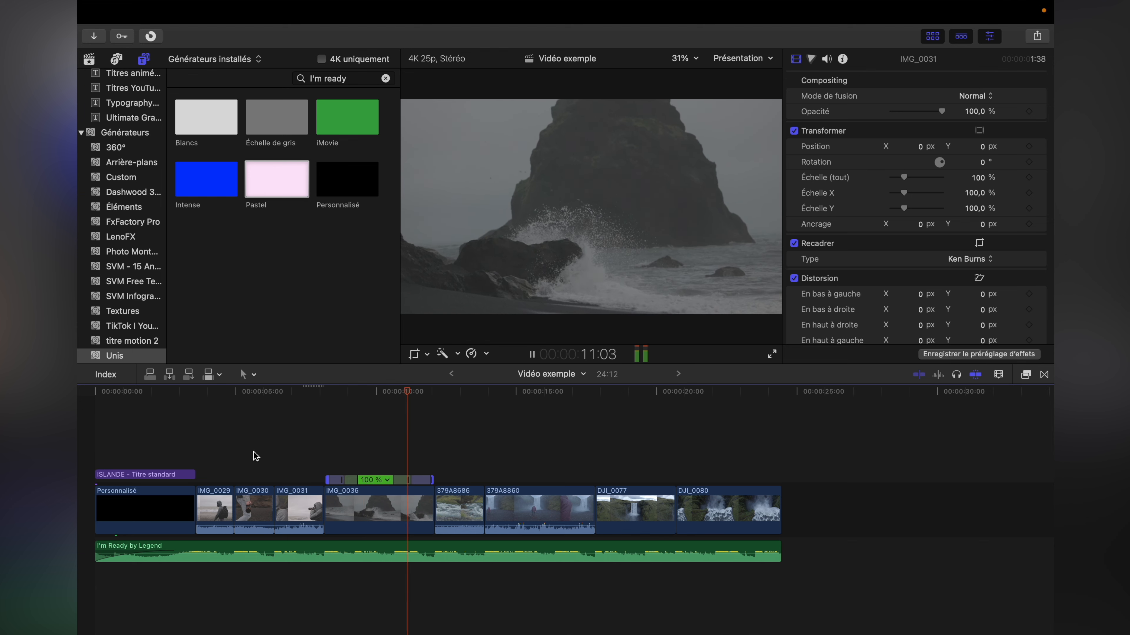
# Step: Apply a Ken Burns crop to IMG_0036 and move its end frame down and to the left in the picture
pyautogui.click(347, 445)
pyautogui.press('space')
pyautogui.click(393, 528)
pyautogui.click(414, 354)
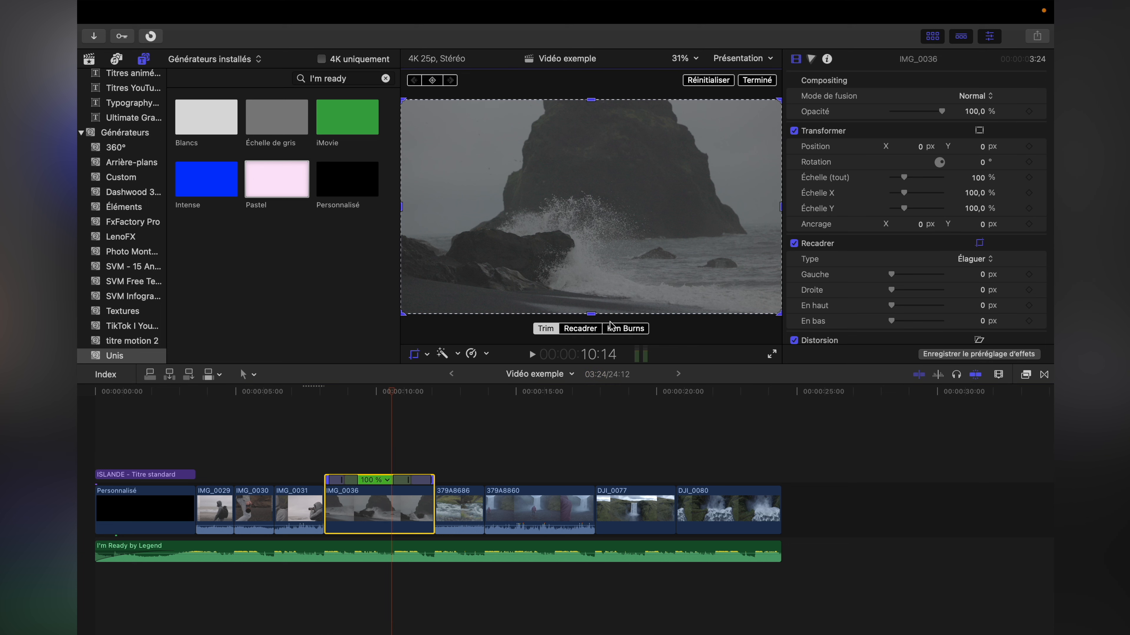
pyautogui.click(625, 329)
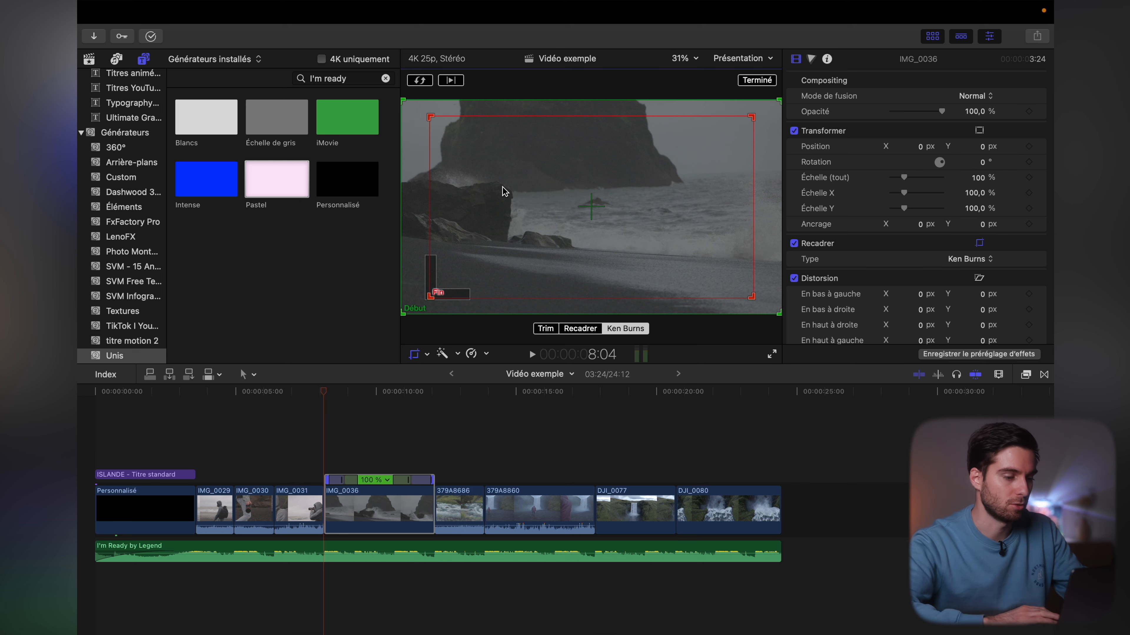
pyautogui.click(497, 211)
pyautogui.click(416, 224)
pyautogui.click(514, 231)
pyautogui.moveTo(581, 231)
pyautogui.mouseDown()
pyautogui.moveTo(596, 238)
pyautogui.moveTo(581, 250)
pyautogui.mouseUp()
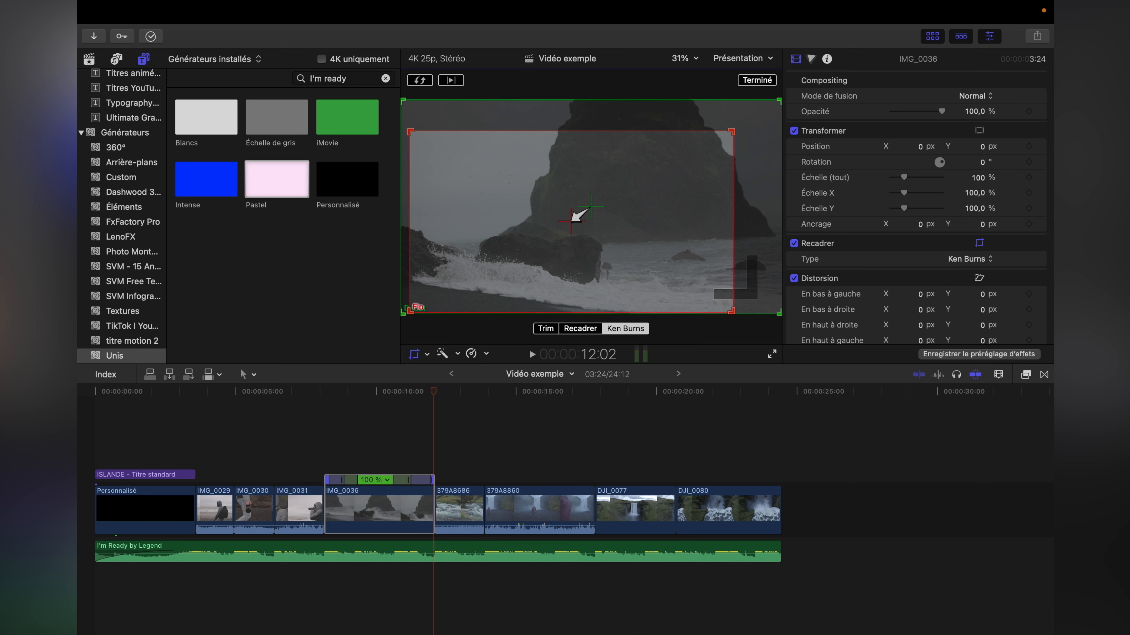
# Step: Set the Ken Burns movement of IMG_0036 to Atténuation en sortie and play back the shot
pyautogui.rightClick(584, 253)
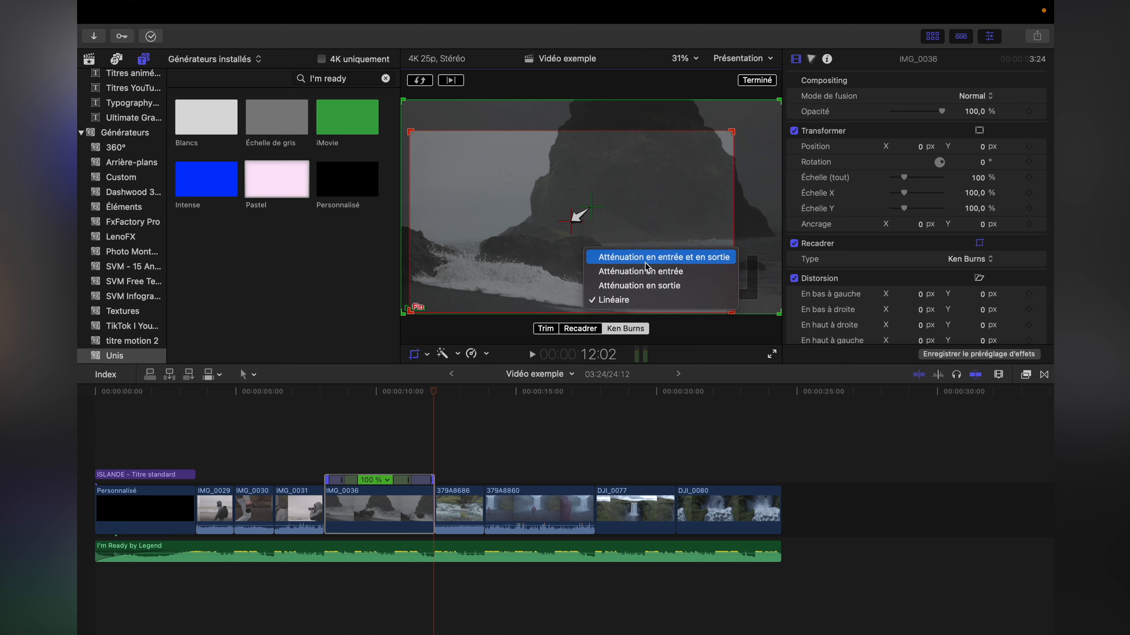
pyautogui.click(641, 286)
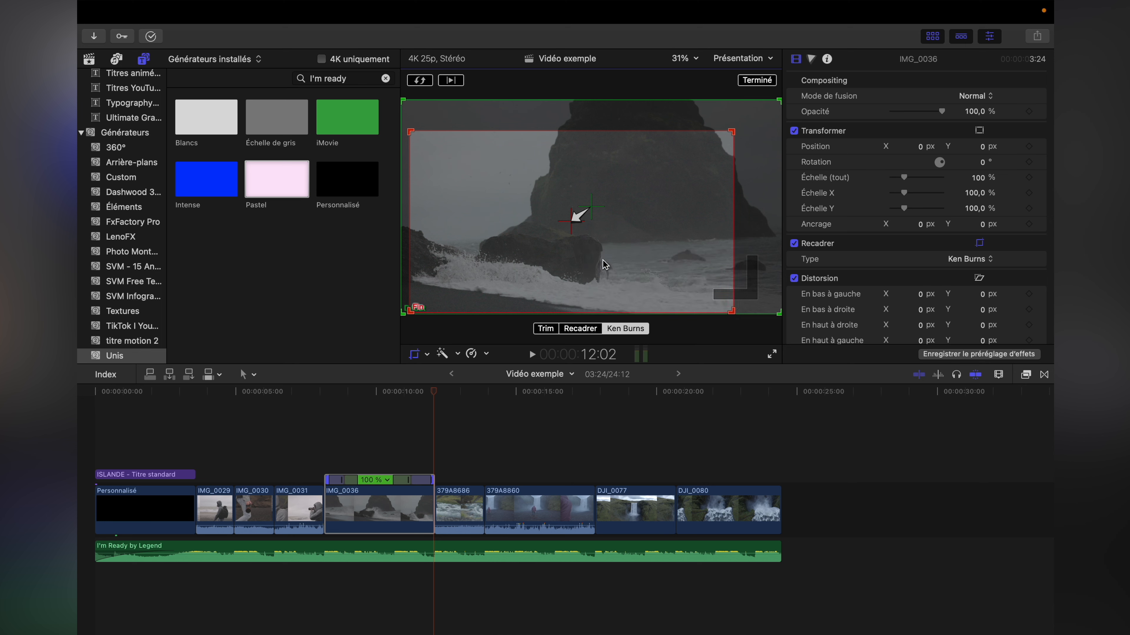
pyautogui.press('space')
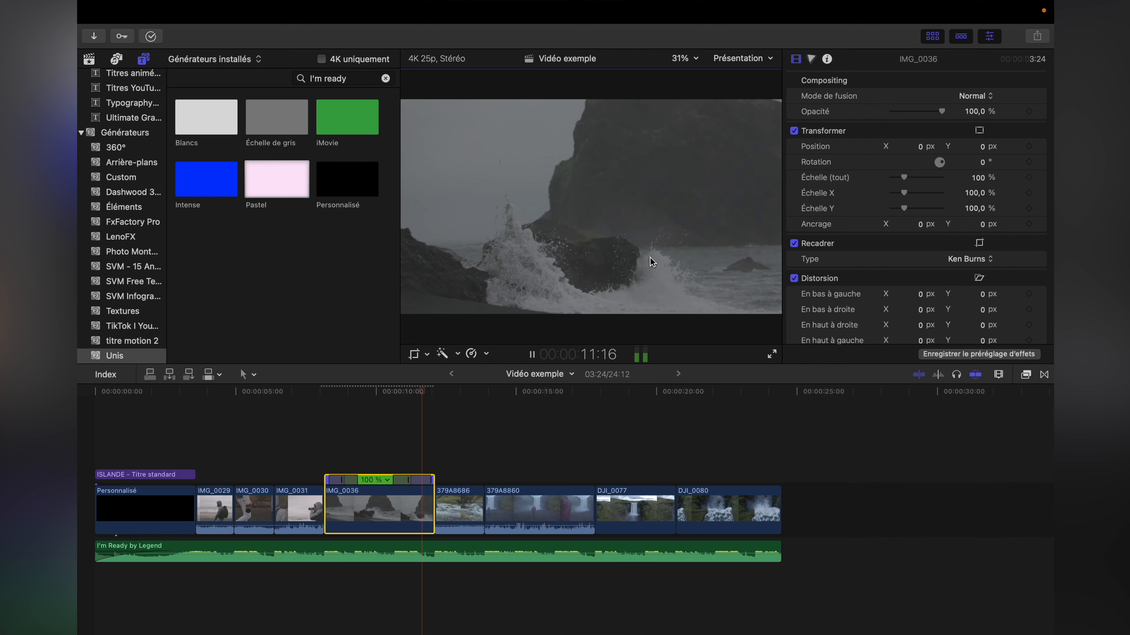
pyautogui.press('space')
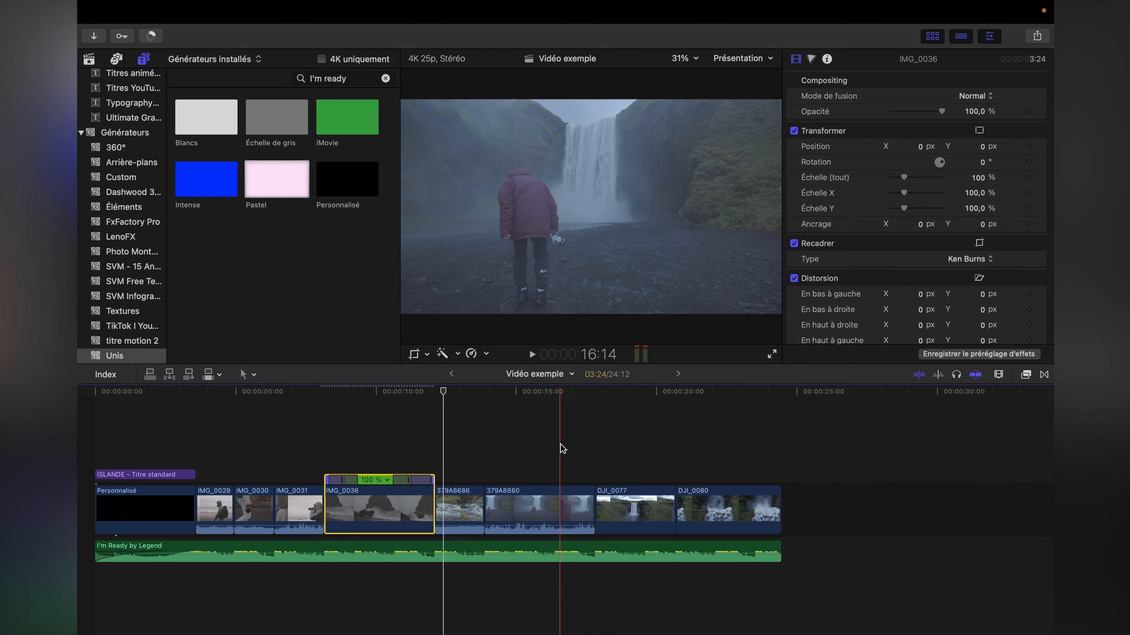
# Step: Apply a Ken Burns crop to 379A8860 and move its end frame up in the picture
pyautogui.click(529, 474)
pyautogui.click(529, 507)
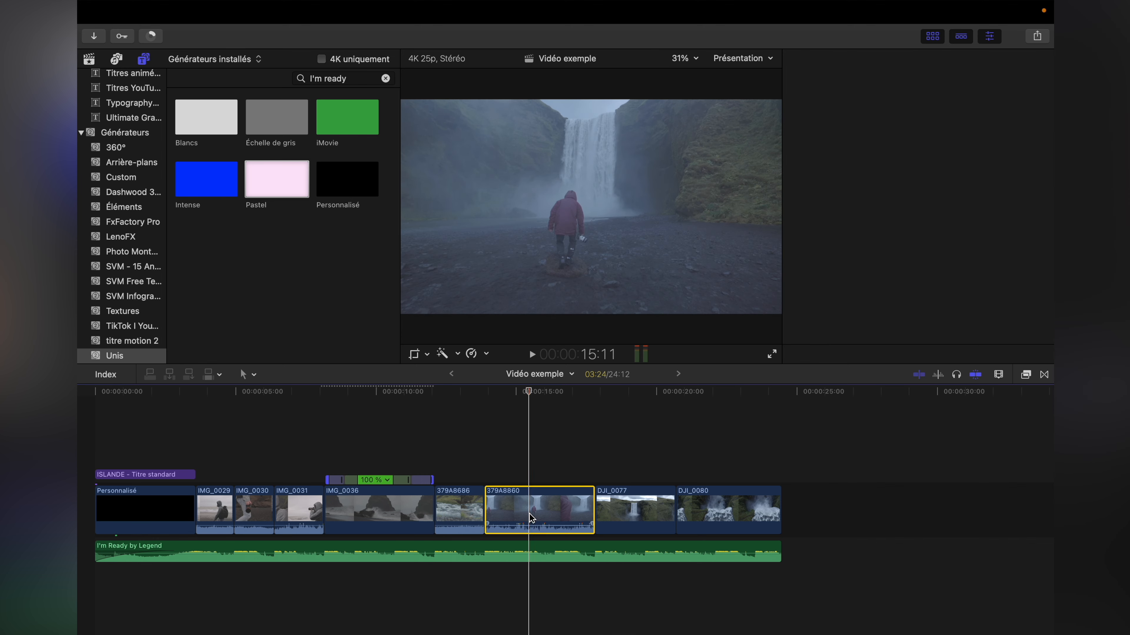
pyautogui.click(414, 354)
pyautogui.moveTo(580, 271); pyautogui.dragTo(577, 257)
pyautogui.rightClick(590, 256)
pyautogui.click(590, 420)
# Step: Set the Ken Burns movement of 379A8860 to Linéaire, finish the crop, and play back from this clip into DJI_0077
pyautogui.rightClick(591, 245)
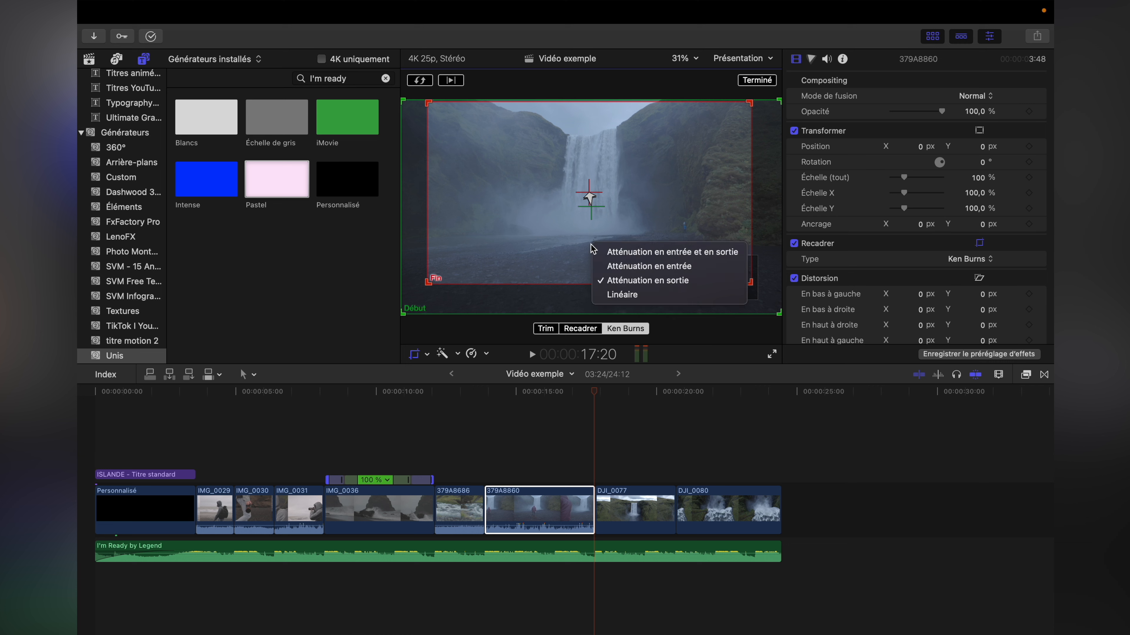
pyautogui.click(628, 293)
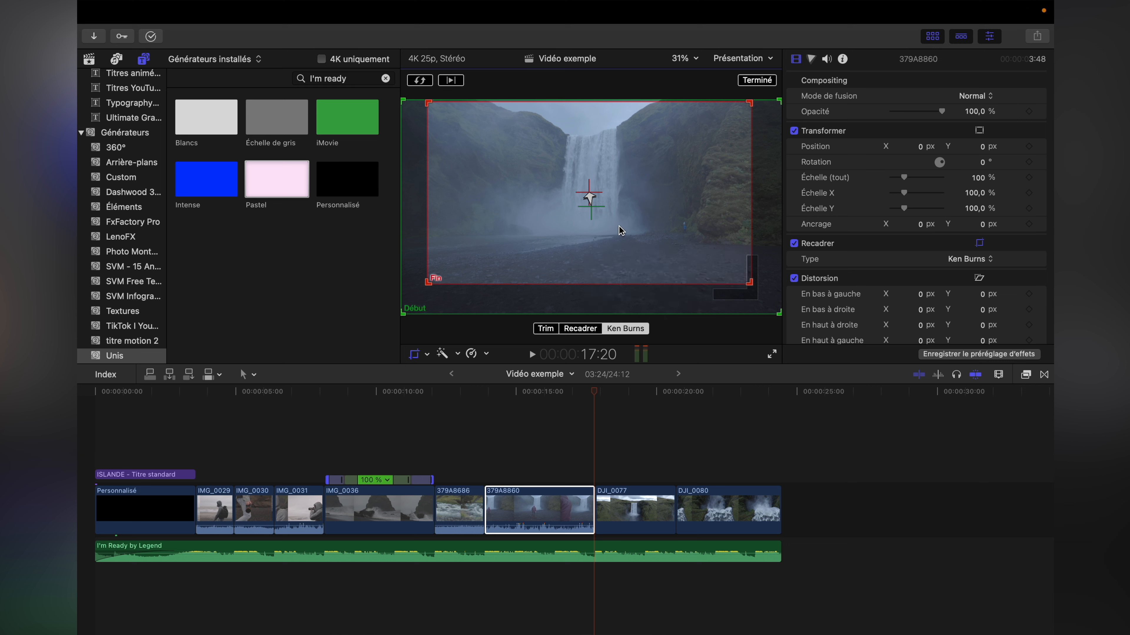
pyautogui.press('Return')
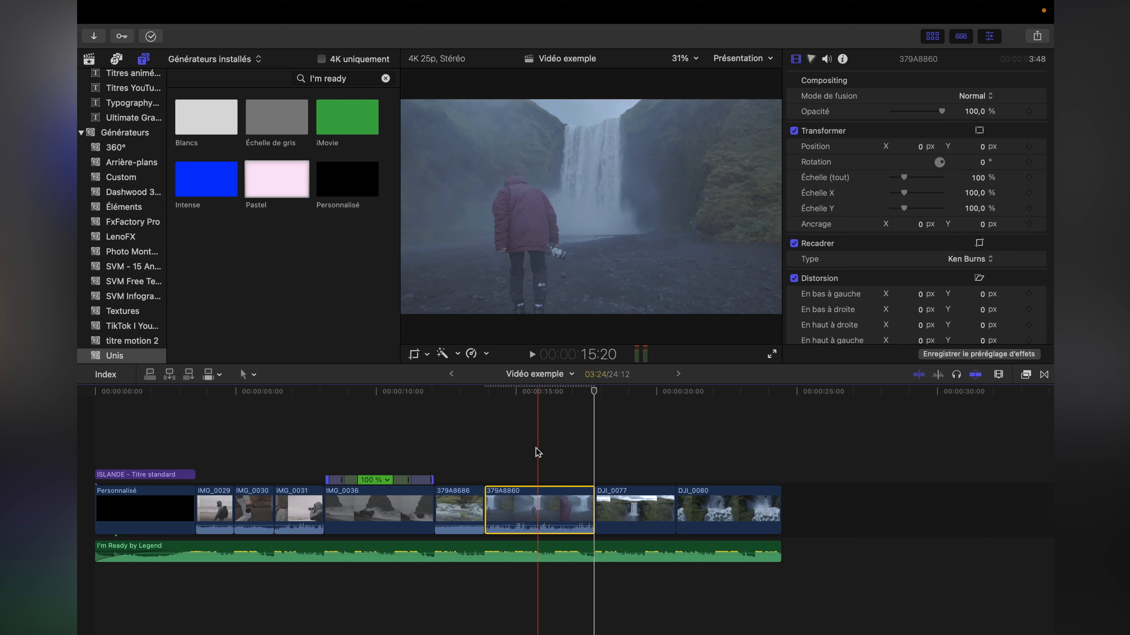
pyautogui.press('space')
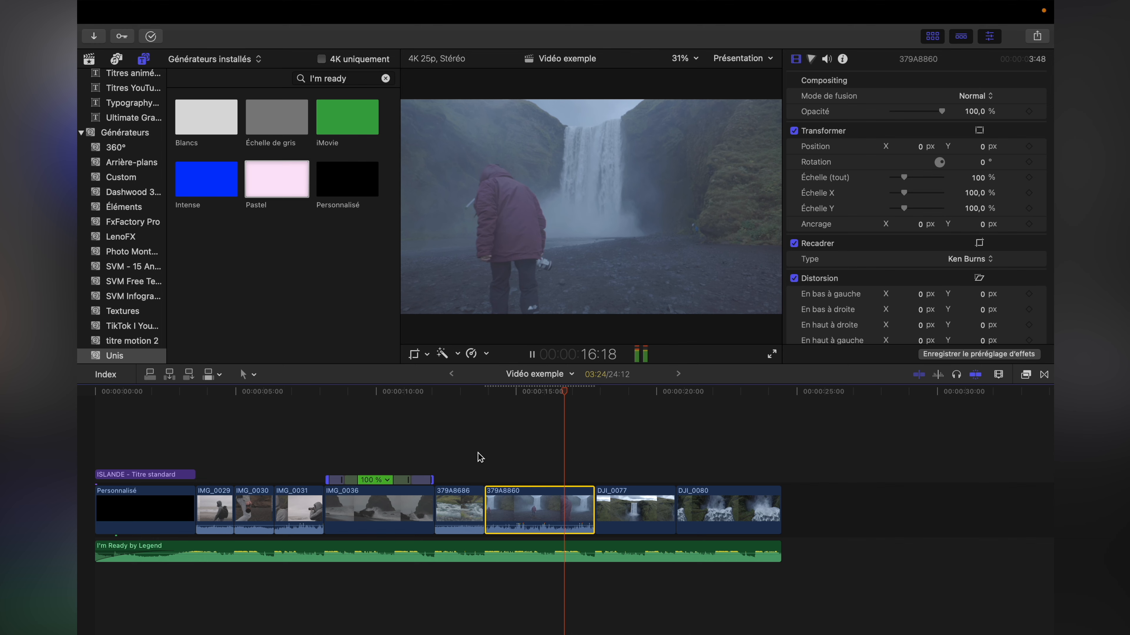
pyautogui.press('space')
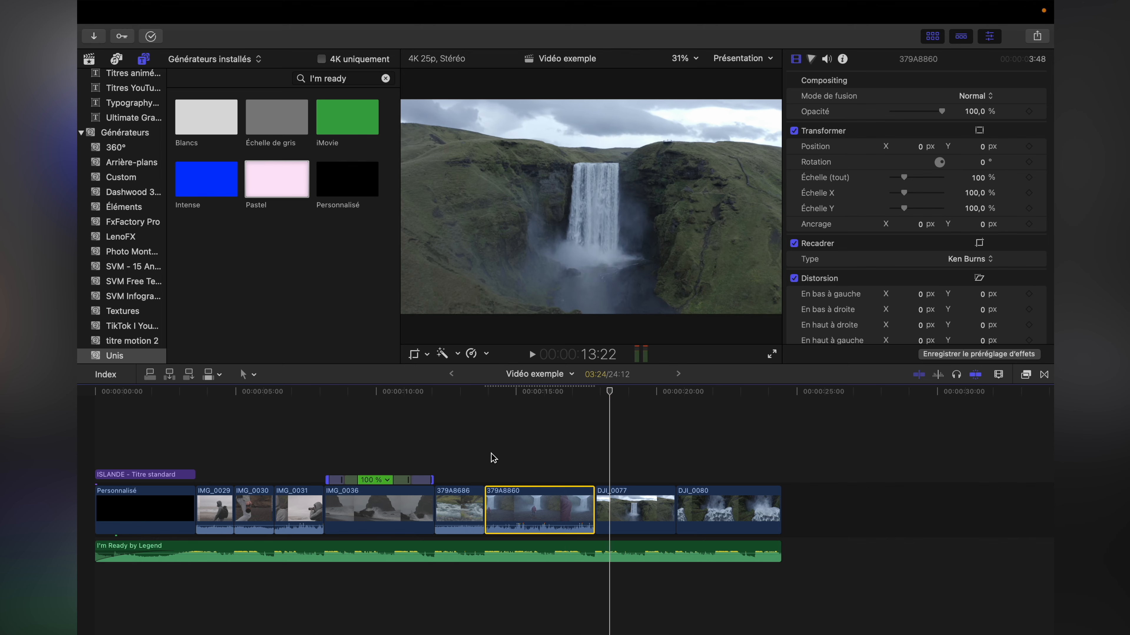
pyautogui.press('space')
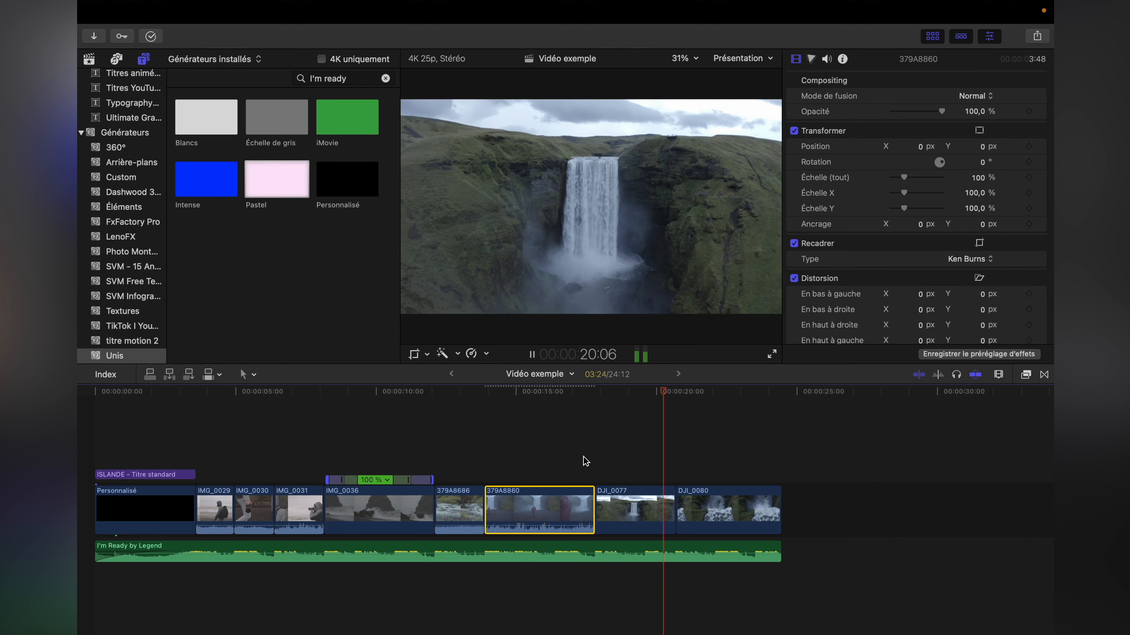
pyautogui.press('space')
# Step: Crop DJI_0080 with Recadrer, cutting 491,6 from Gauche and 276,5 from En haut
pyautogui.click(725, 508)
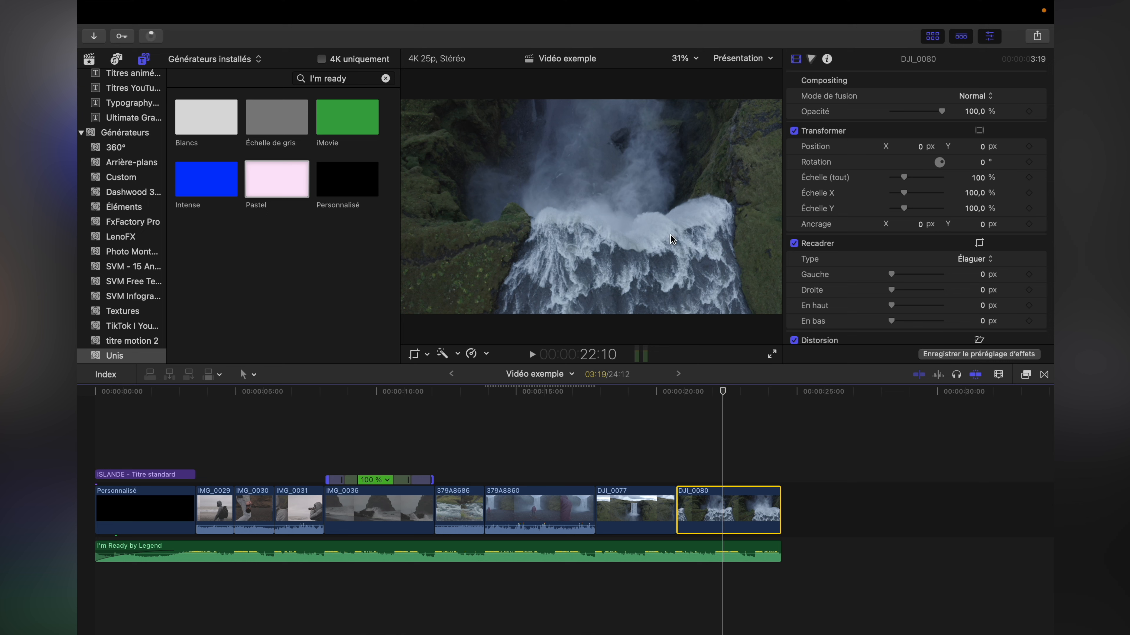
pyautogui.click(414, 357)
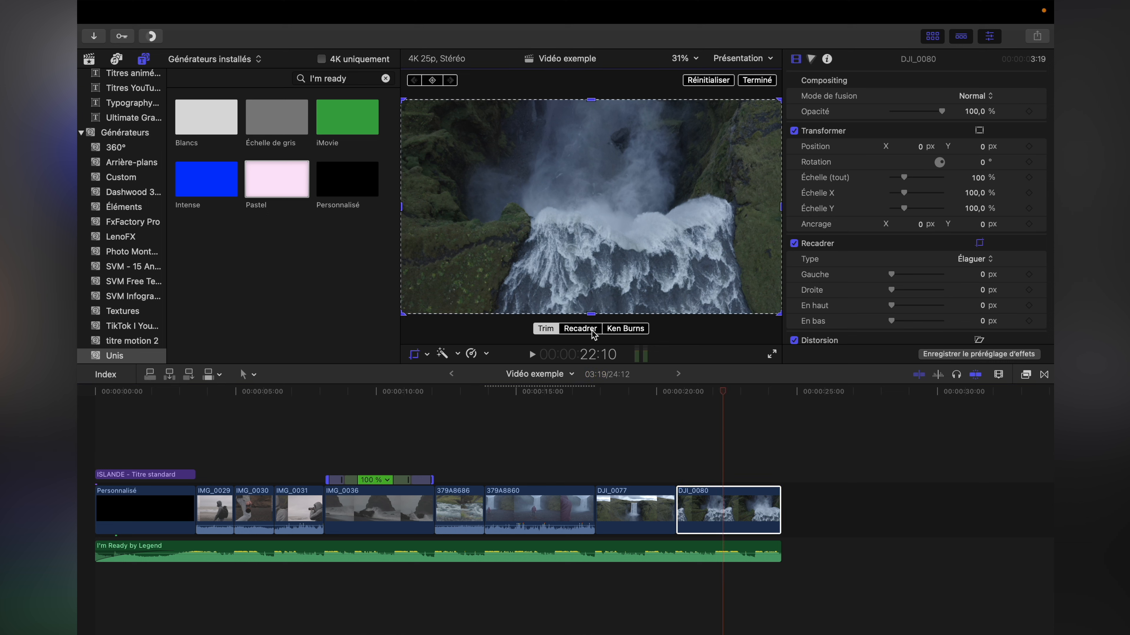
pyautogui.moveTo(403, 102); pyautogui.dragTo(449, 113)
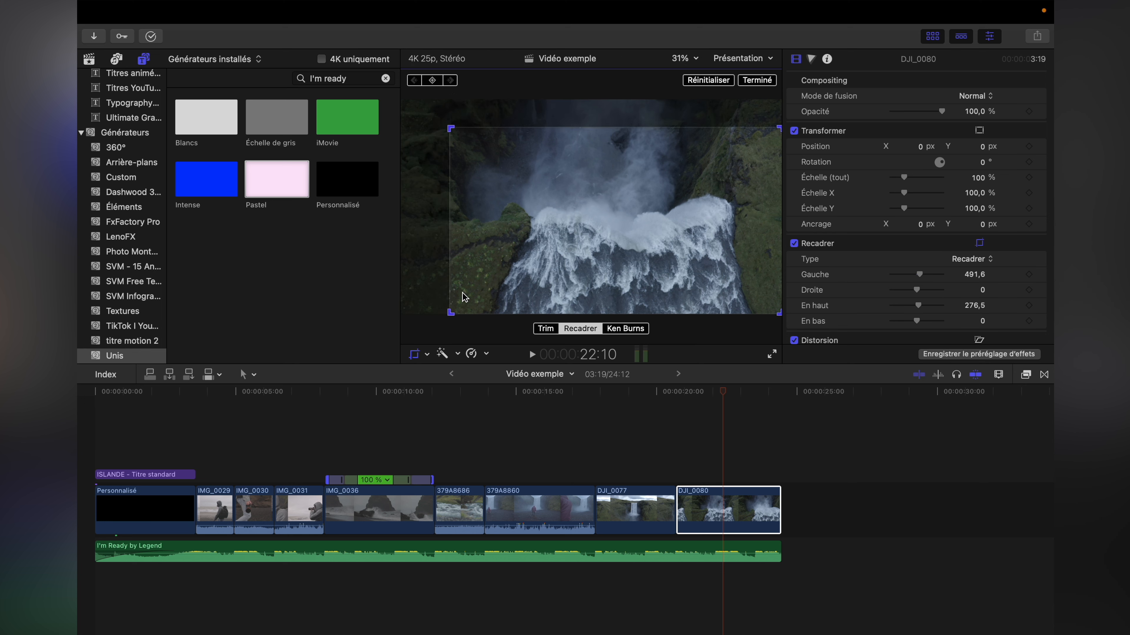
pyautogui.press('Return')
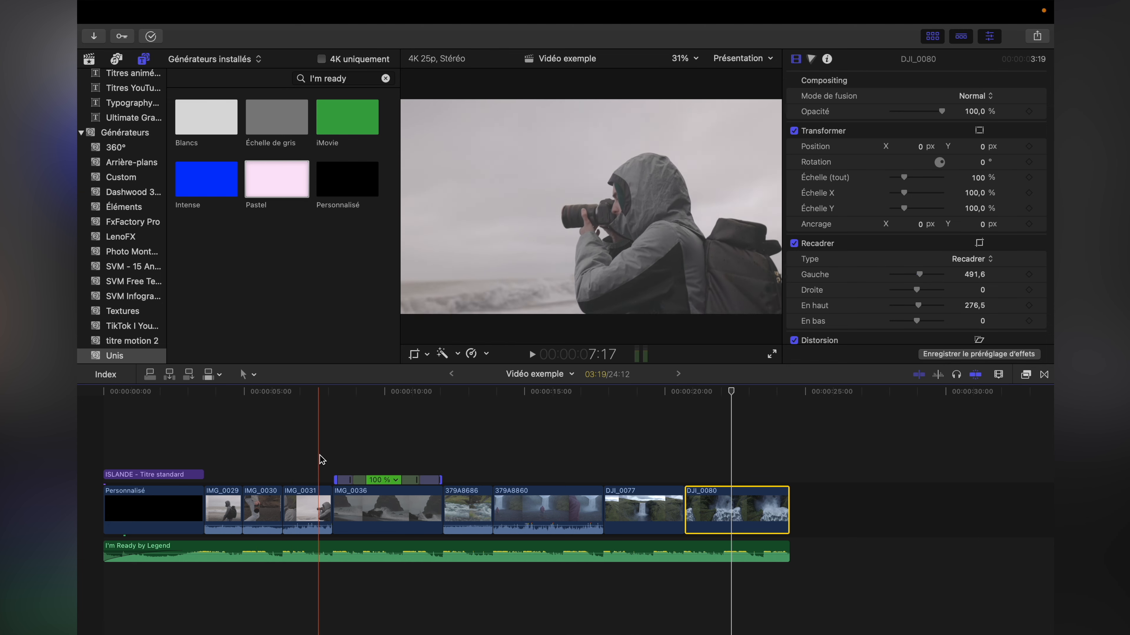
# Step: Play IMG_0031 from its beginning twice to examine how steady the camera is
pyautogui.click(283, 455)
pyautogui.press('space')
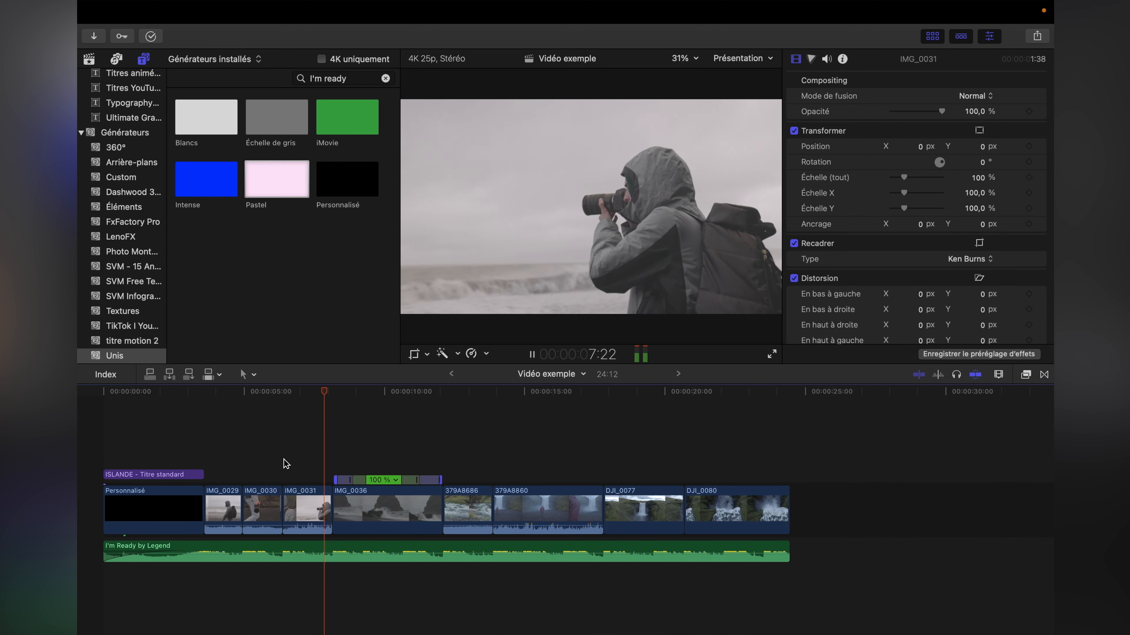
pyautogui.click(284, 460)
pyautogui.press('space')
# Step: Turn on Stabilisation for IMG_0031 with the Automatique method and start playback to check it
pyautogui.click(298, 521)
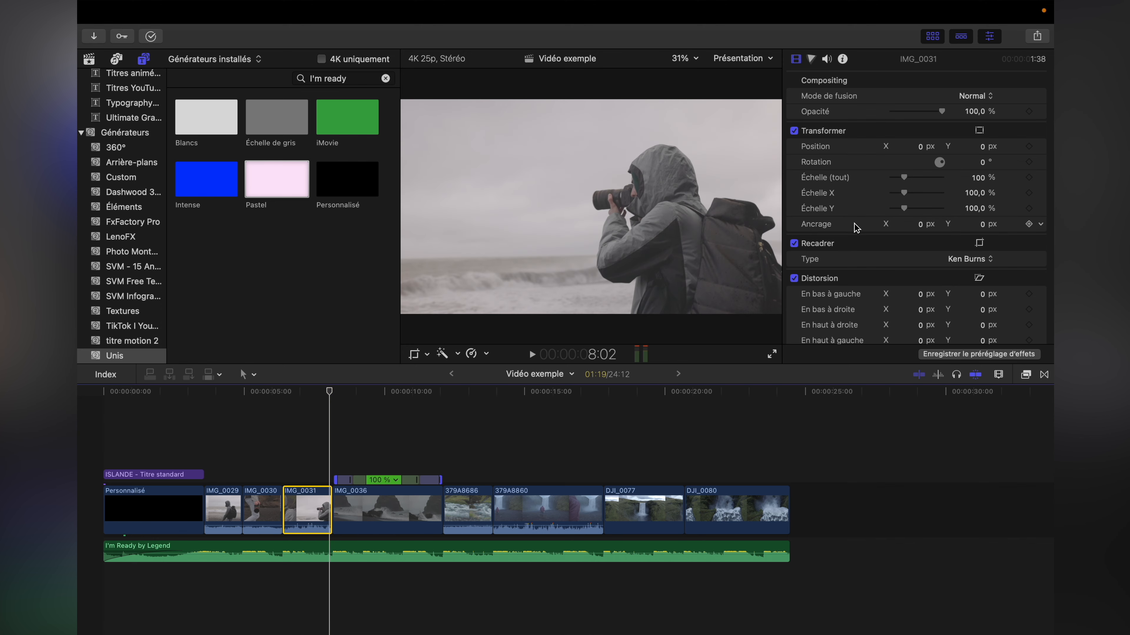
pyautogui.scroll(-5, 880, 252)
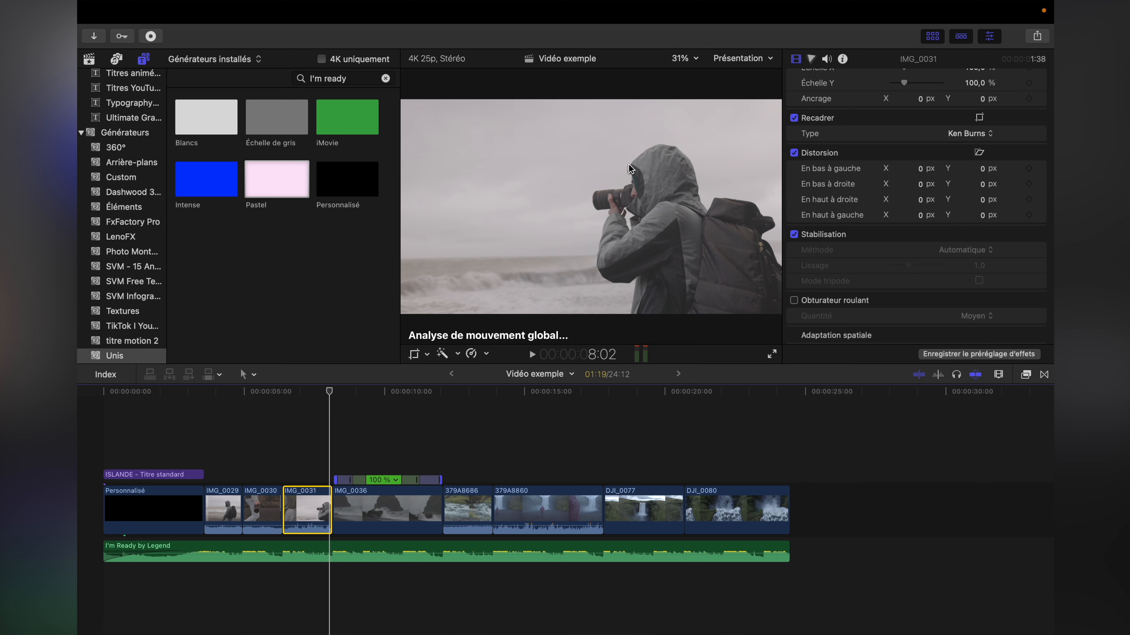
pyautogui.press('space')
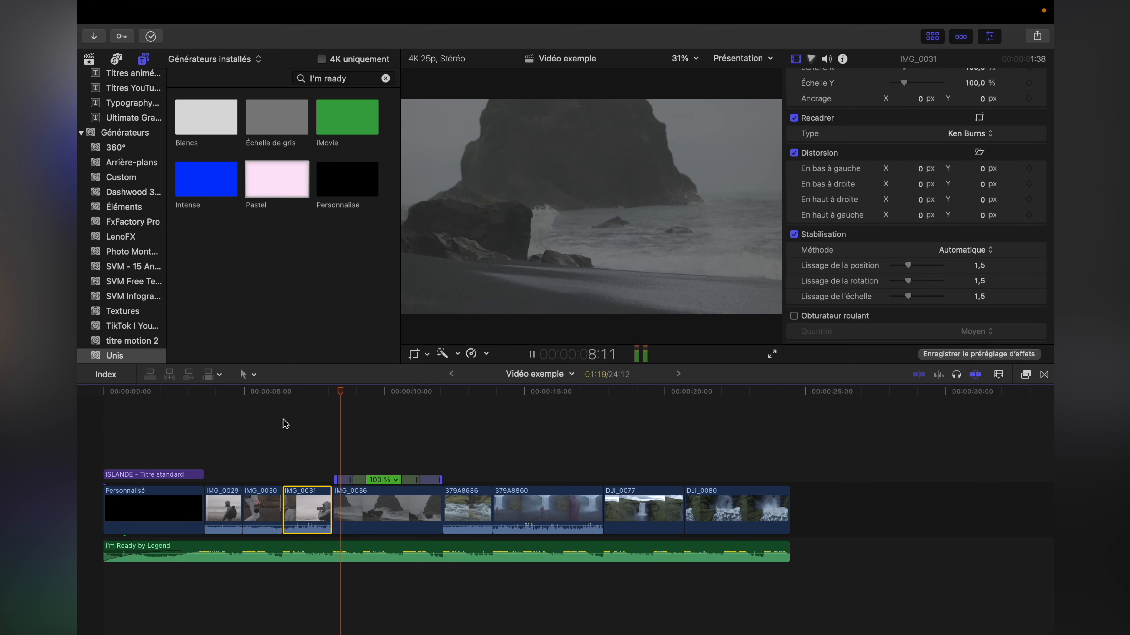
# Step: Play back the timeline from clip IMG_0031 to the river clip 379A8686 to review the footage
pyautogui.click(285, 423)
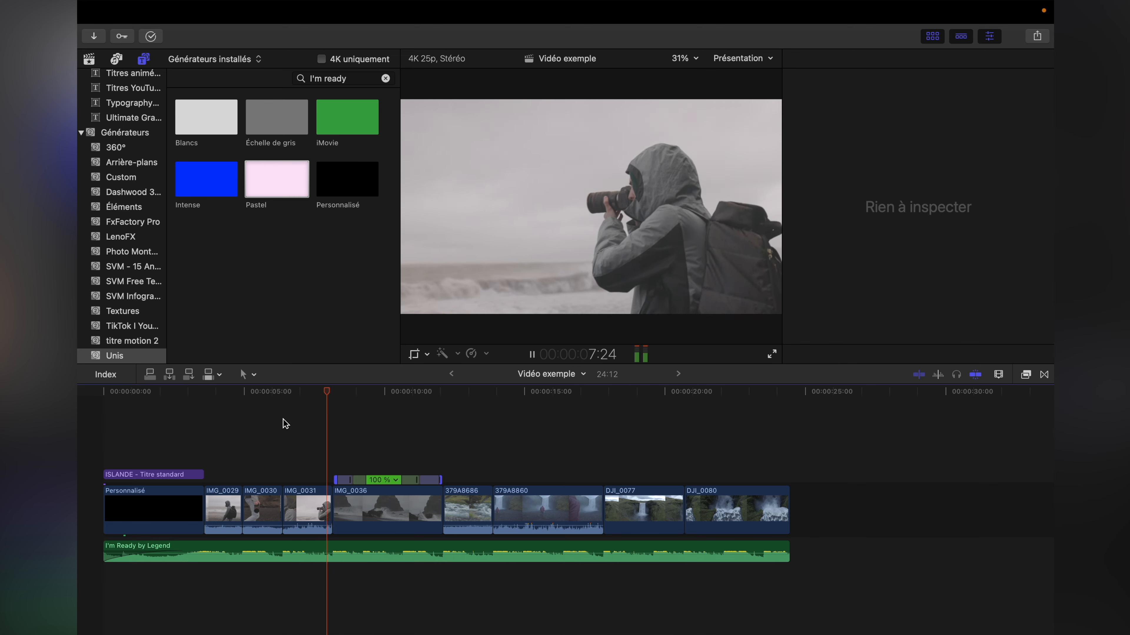
pyautogui.click(287, 426)
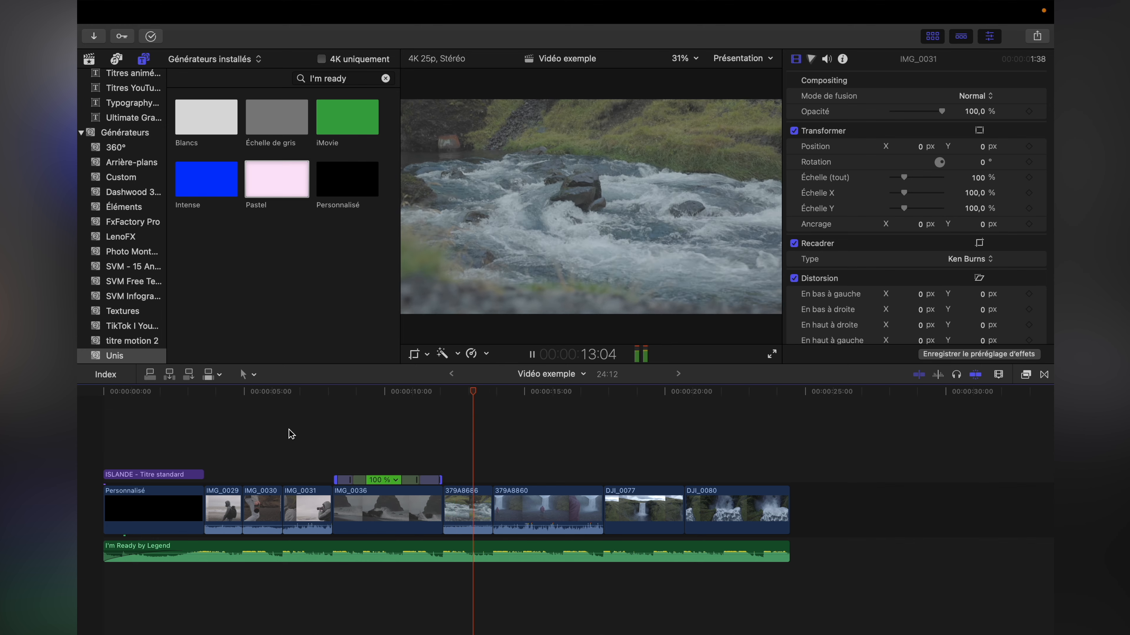
pyautogui.press('space')
pyautogui.click(428, 438)
pyautogui.press('space')
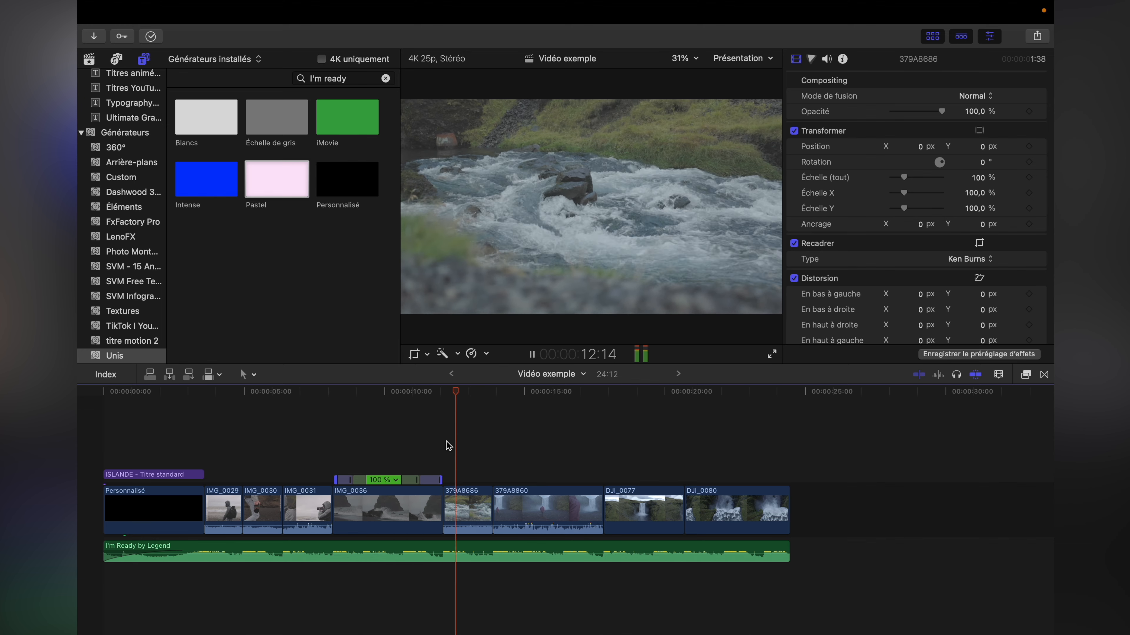
# Step: Enable stabilisation on the river clip 379A8686 and play the clip back from its start
pyautogui.click(445, 442)
pyautogui.press('space')
pyautogui.click(465, 497)
pyautogui.scroll(-5, 885, 218)
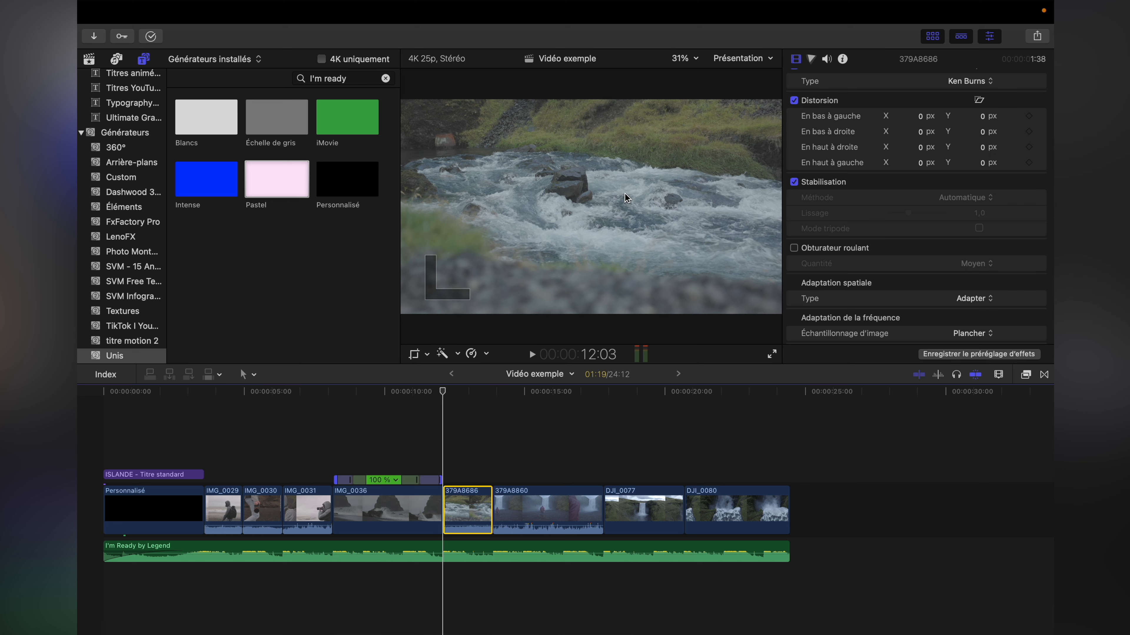
pyautogui.press('space')
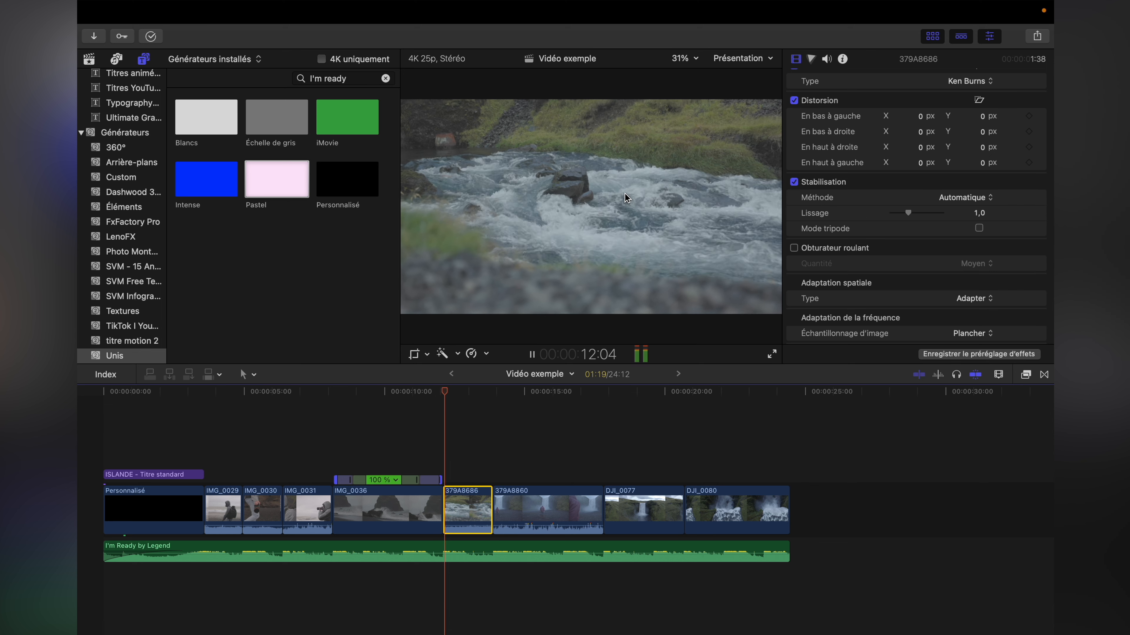
pyautogui.click(447, 452)
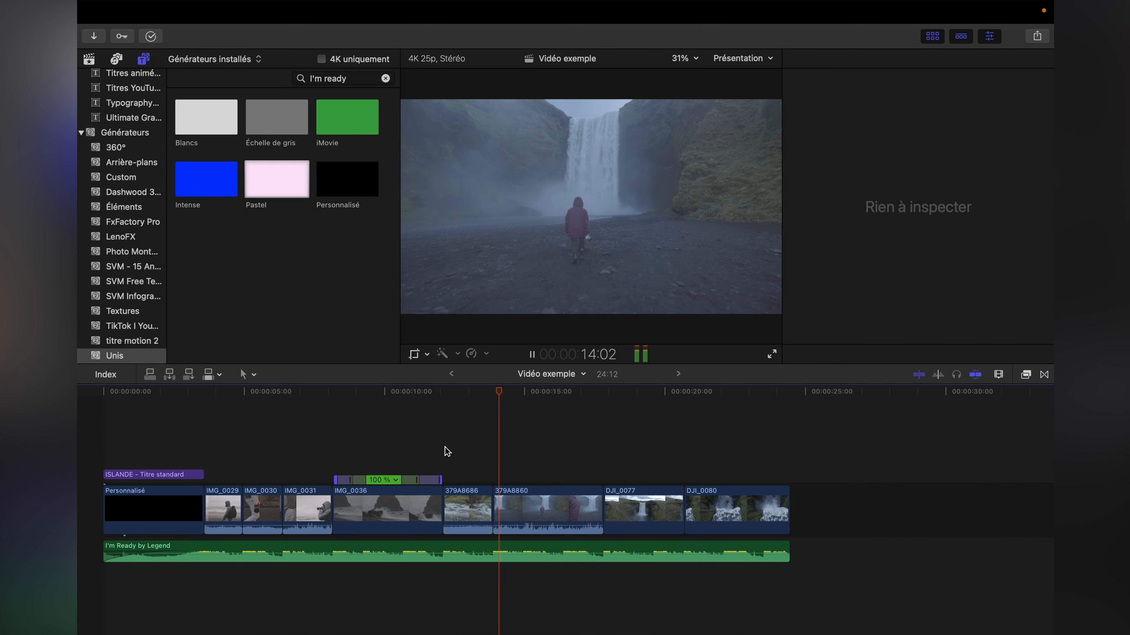
# Step: Play the waterfall clip 379A8860 and enable stabilisation on it
pyautogui.click(513, 496)
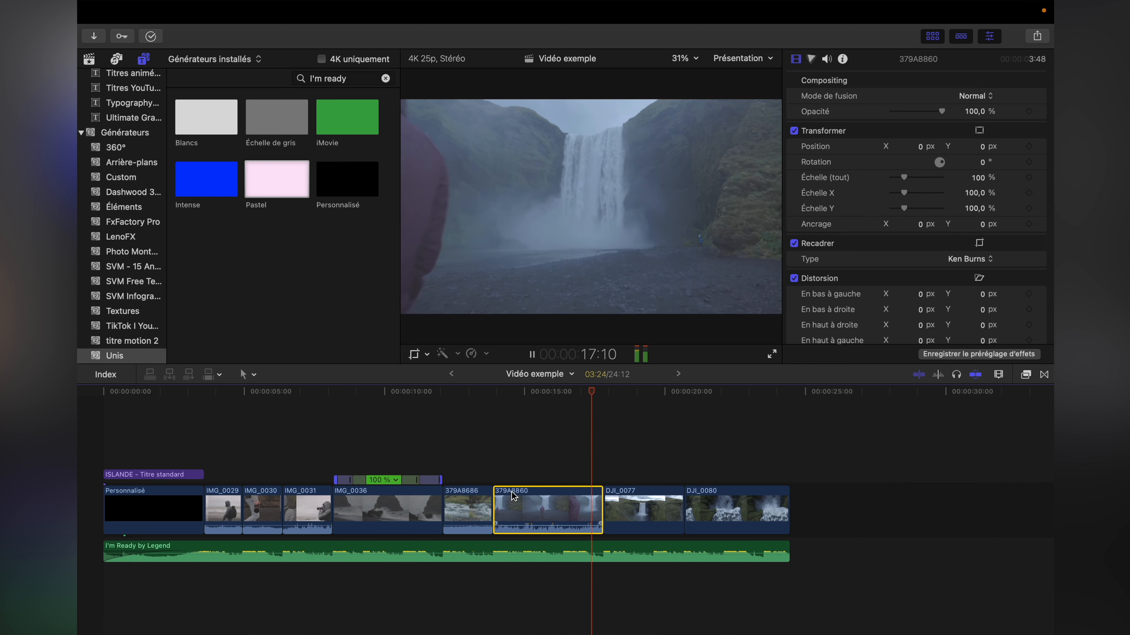
pyautogui.click(562, 461)
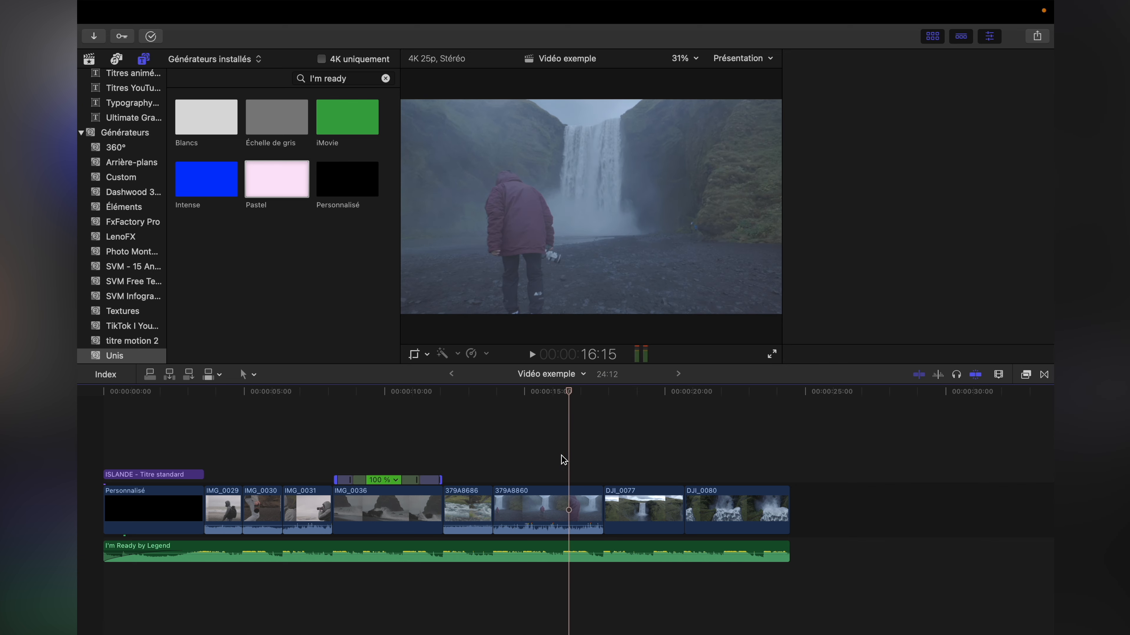
pyautogui.click(563, 510)
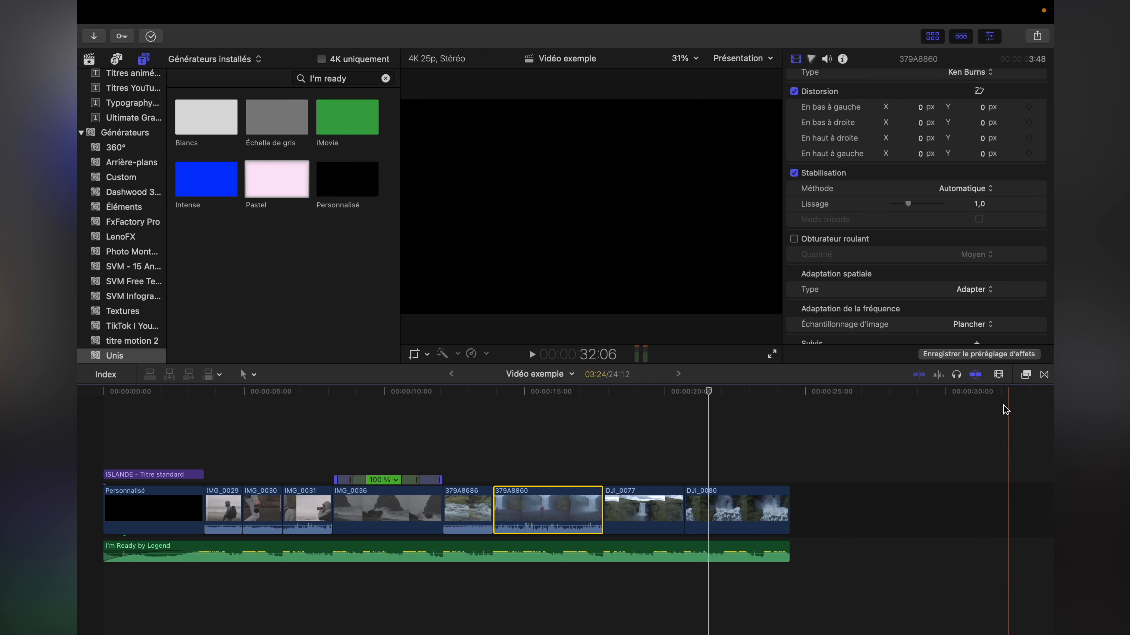
# Step: Browse all the installed transitions and preview some of them, including Cube
pyautogui.click(1044, 376)
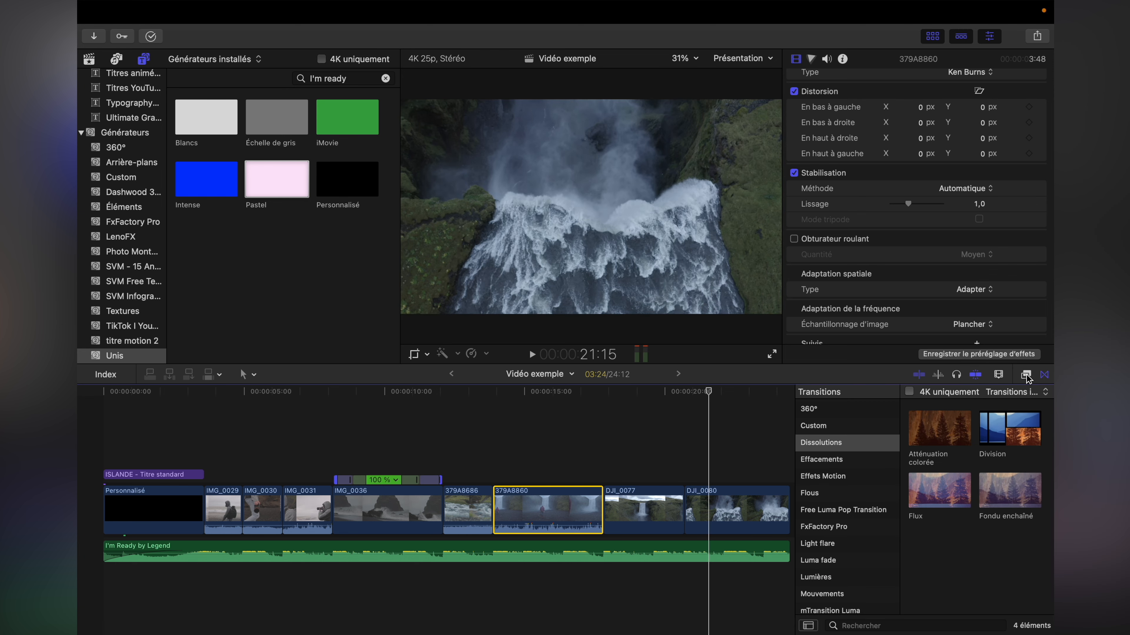
pyautogui.click(1026, 376)
pyautogui.click(1043, 375)
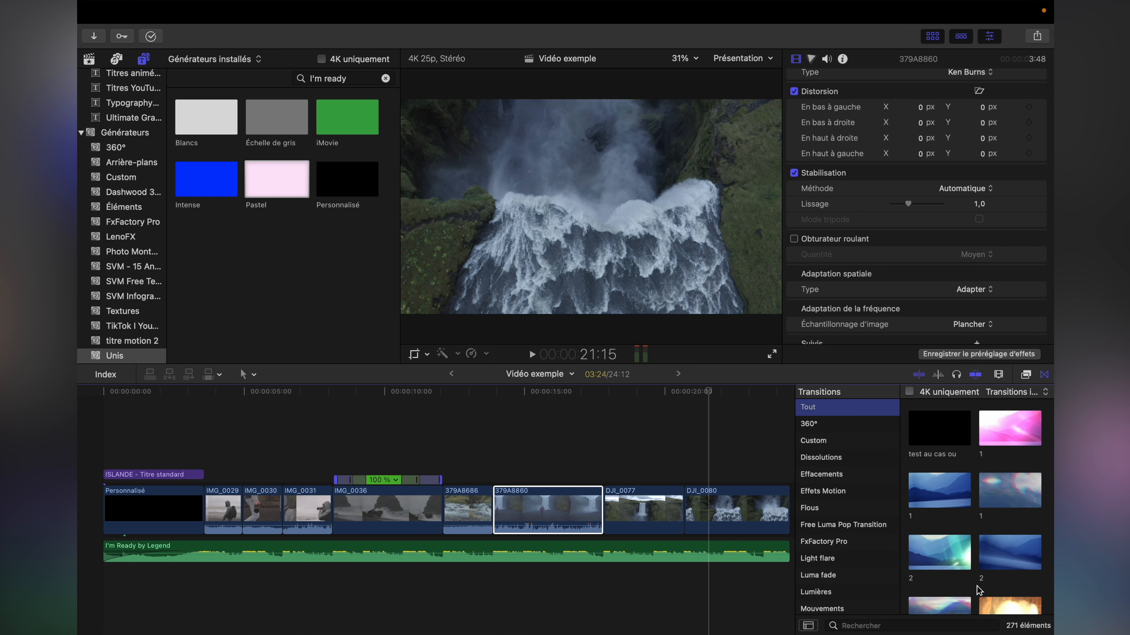
pyautogui.scroll(-10, 979, 591)
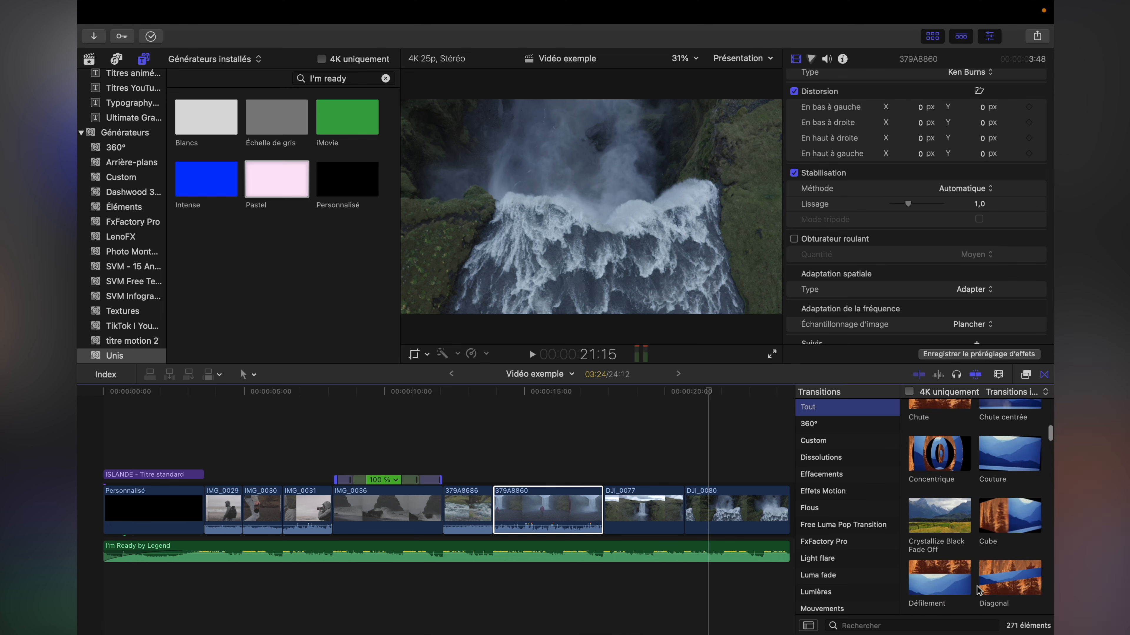
pyautogui.scroll(-5, 977, 590)
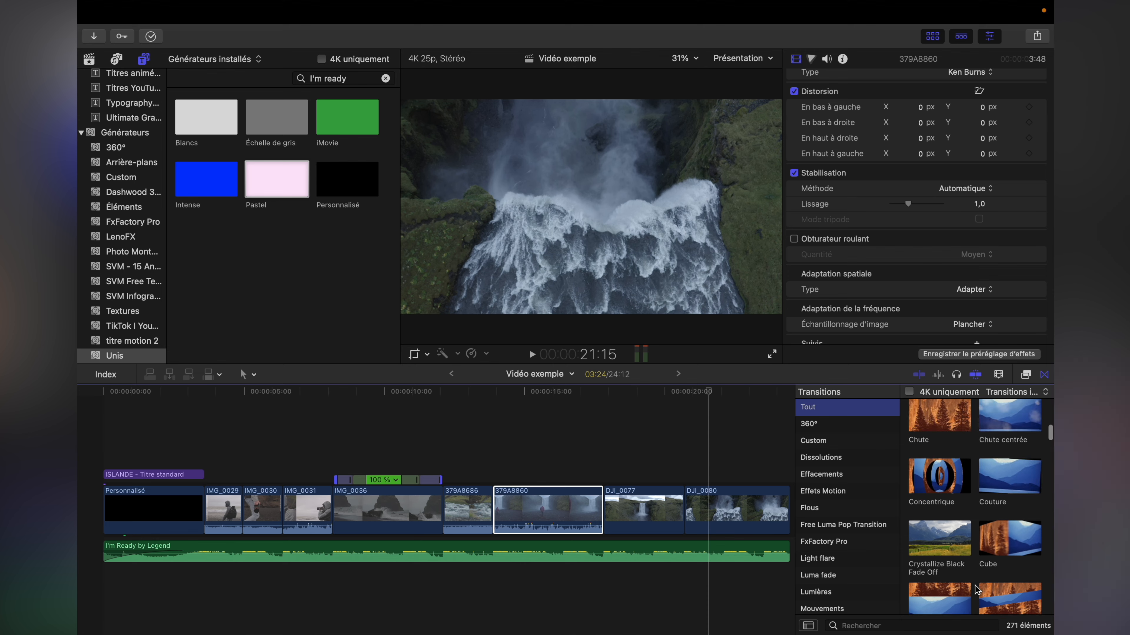
pyautogui.click(912, 486)
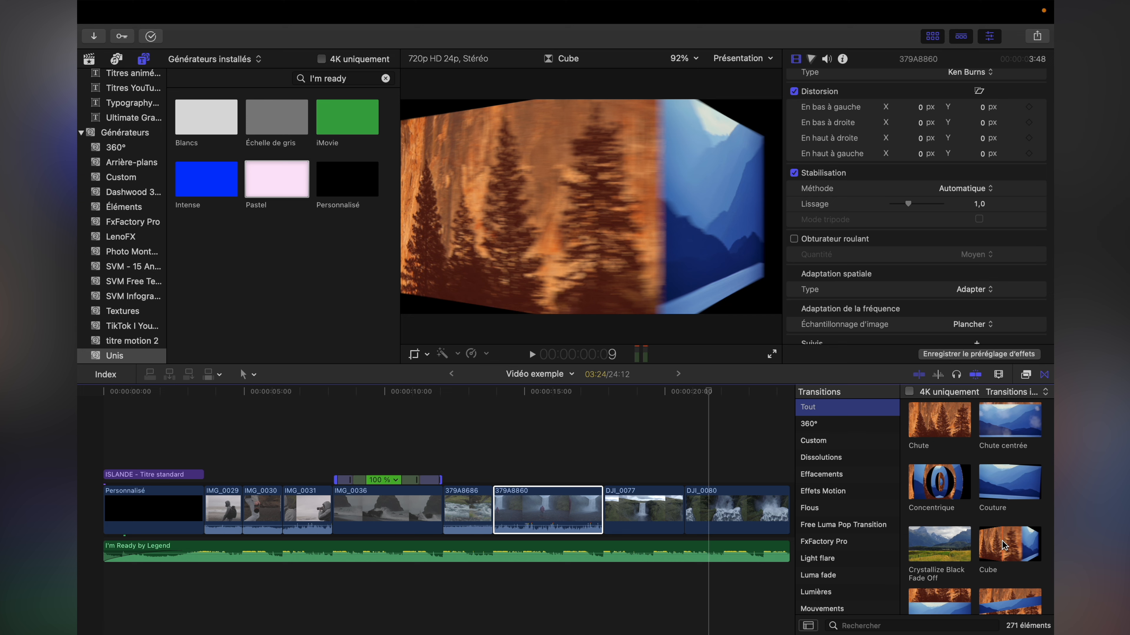
pyautogui.scroll(10, 986, 529)
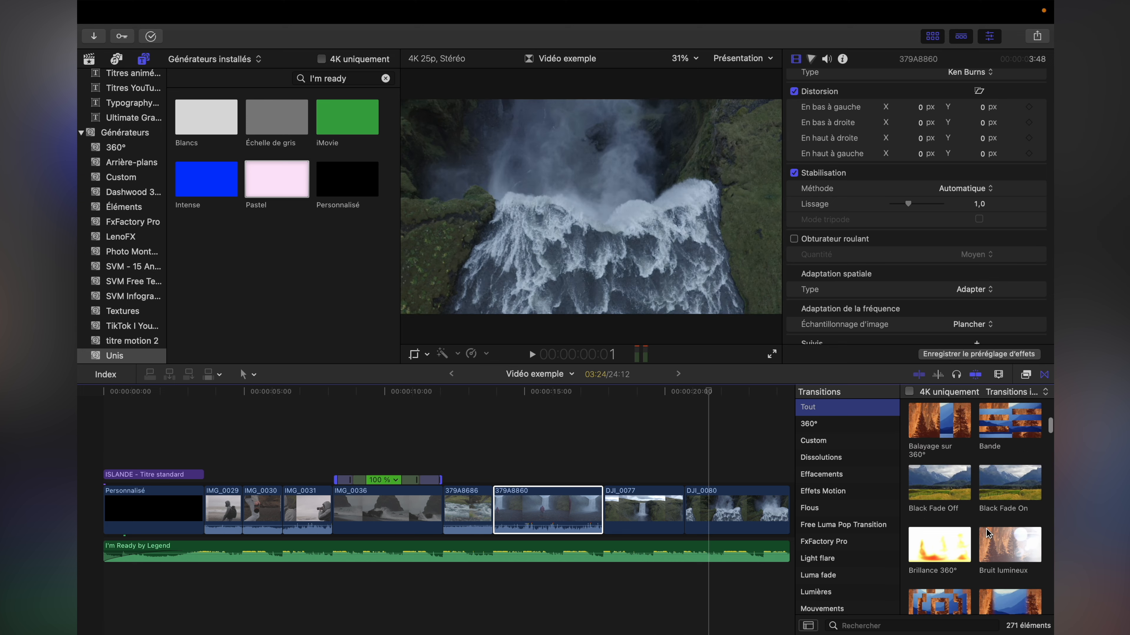
pyautogui.scroll(5, 986, 532)
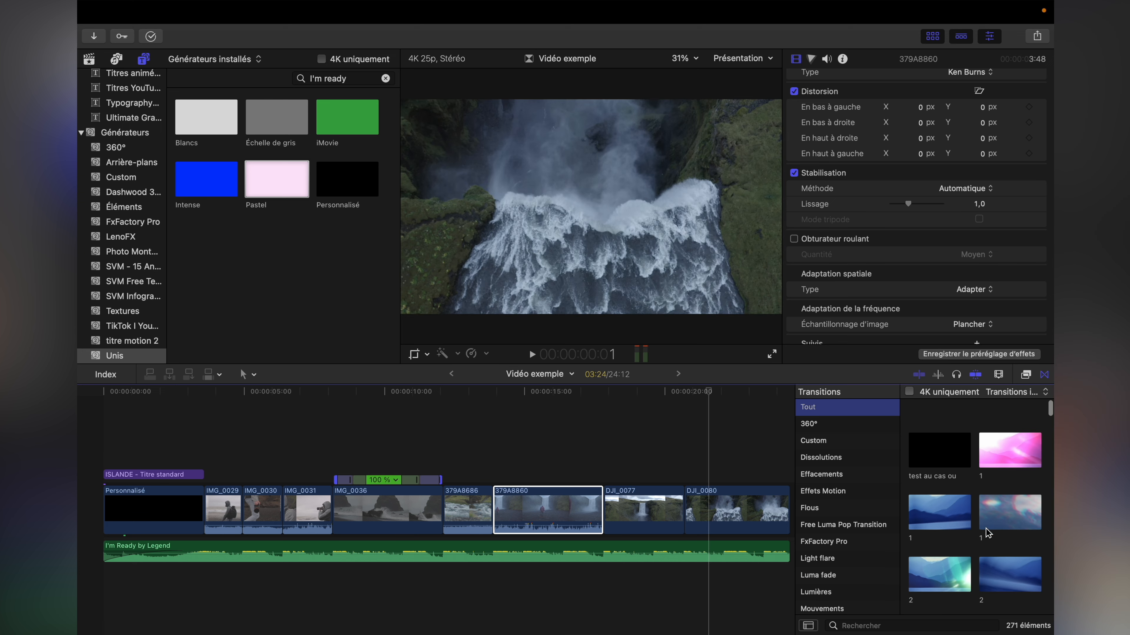
# Step: Add a Fondu enchaîné dissolve between the black Personnalisé clip and IMG_0029, and play back the transition
pyautogui.click(834, 464)
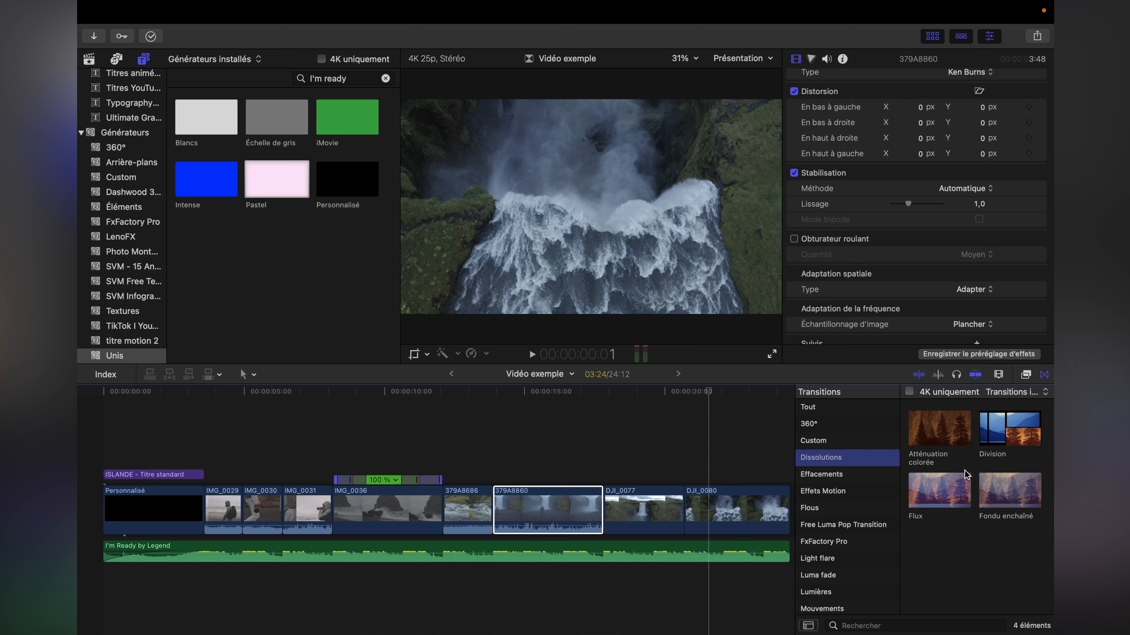
pyautogui.moveTo(987, 493); pyautogui.dragTo(190, 512)
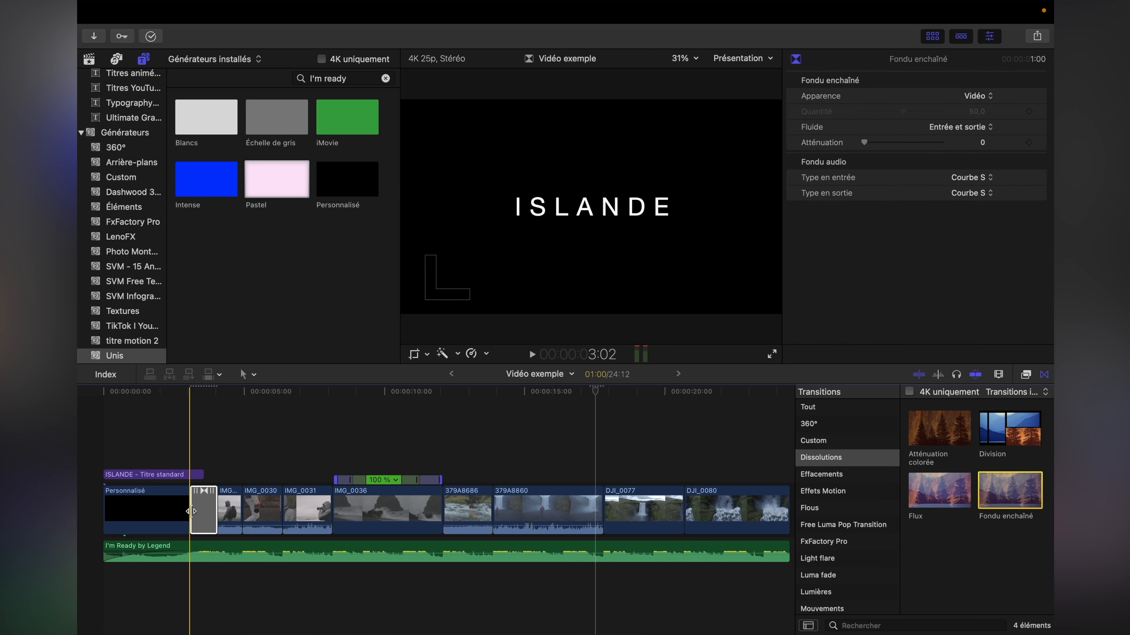
pyautogui.press('super+equal')
pyautogui.press('super+equal')
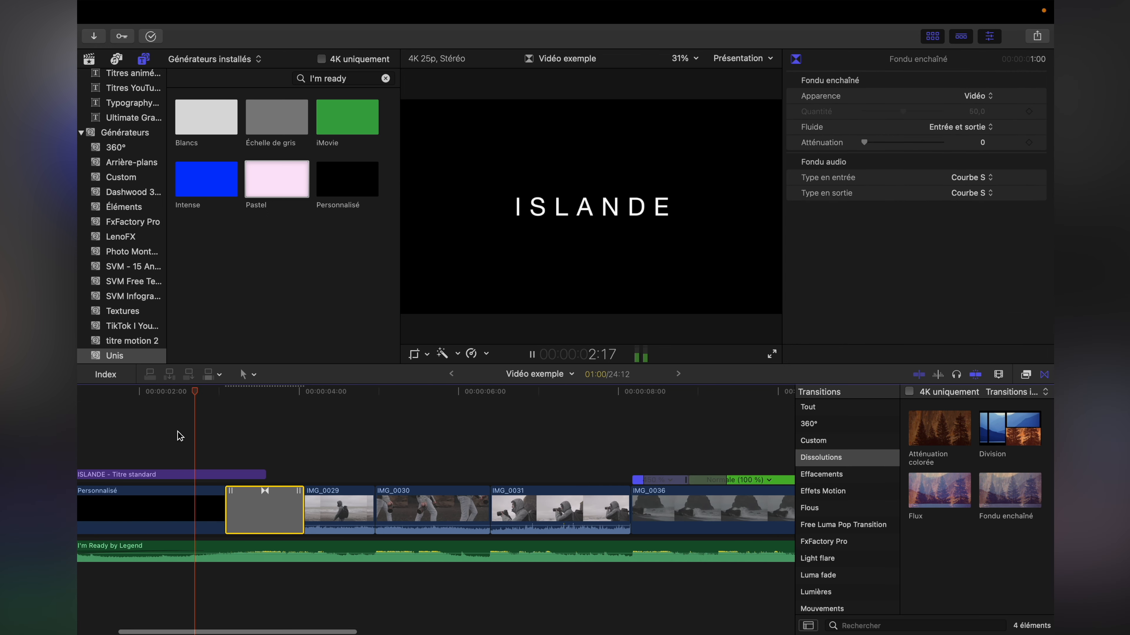
pyautogui.press('space')
pyautogui.press('space')
pyautogui.press('space')
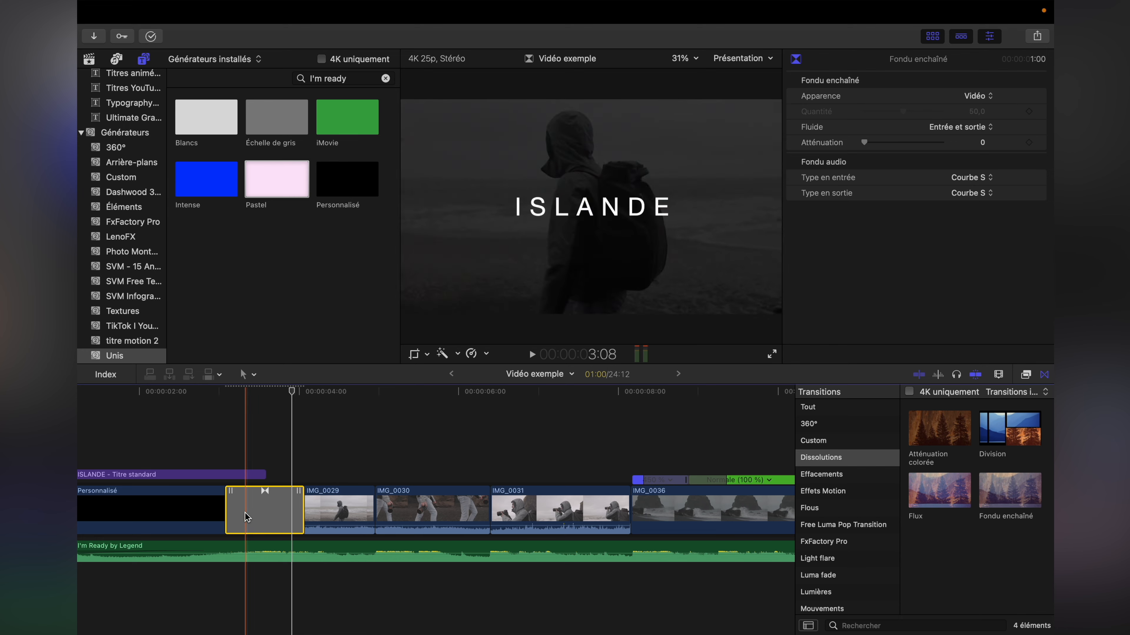
# Step: Shorten the dissolve between the black clip and IMG_0029 to about 13 frames and play back the end of the title
pyautogui.moveTo(227, 507); pyautogui.dragTo(251, 508)
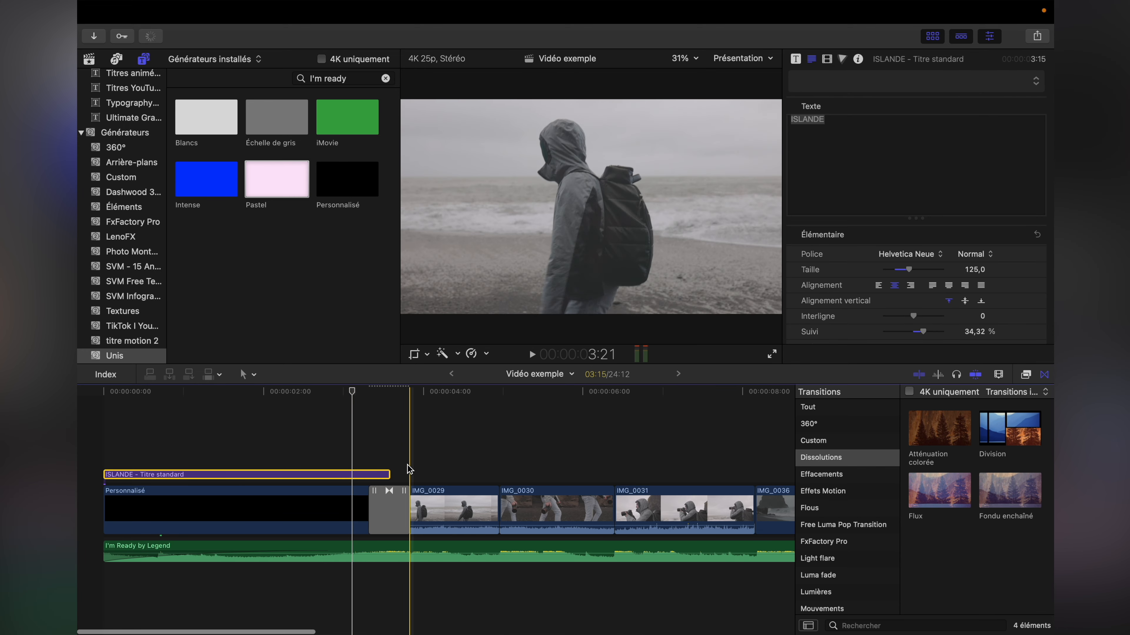
pyautogui.click(339, 469)
pyautogui.click(341, 473)
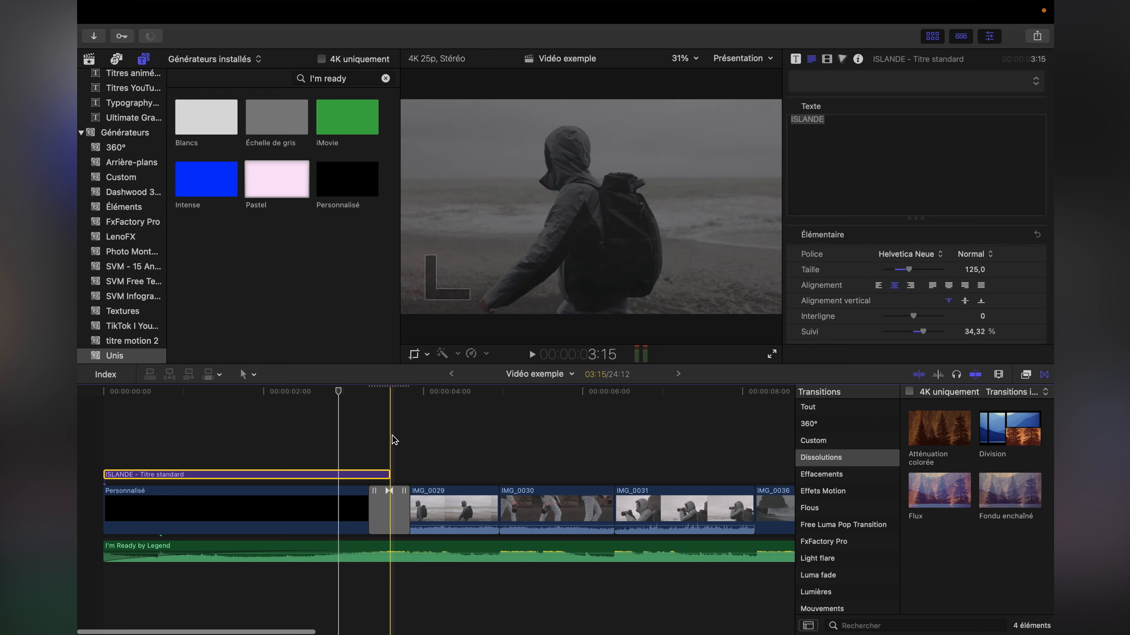
pyautogui.press('space')
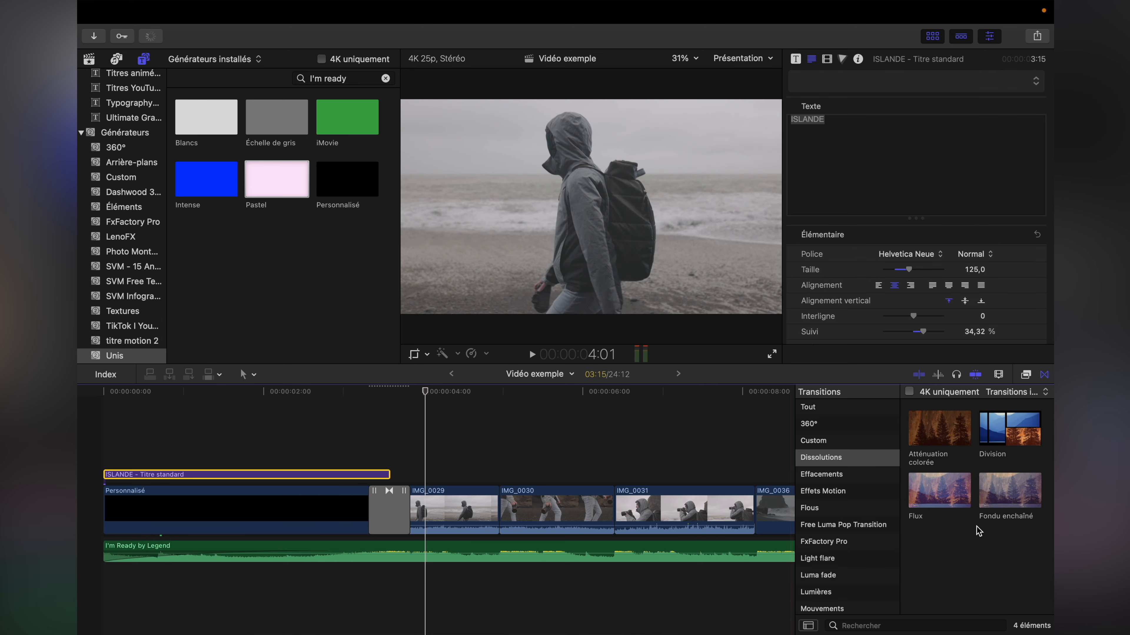
# Step: Apply the Fondu enchaîné transition to both ends of the ISLANDE title
pyautogui.moveTo(1012, 502); pyautogui.dragTo(388, 474)
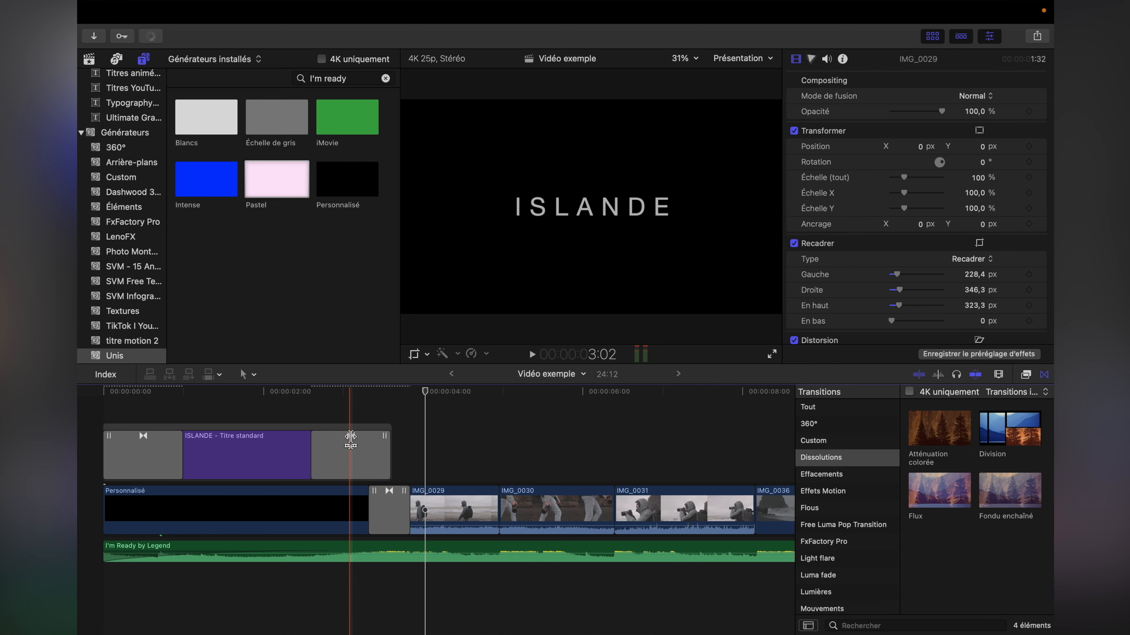
pyautogui.click(141, 453)
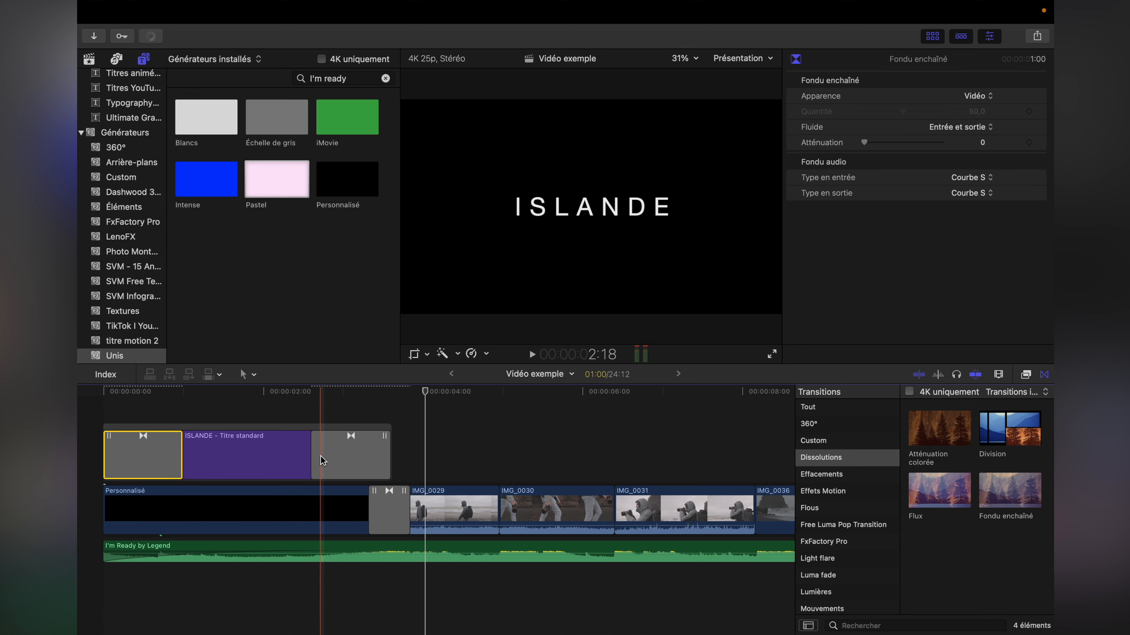
# Step: Shorten the title's closing dissolve and extend the title to 3:21, matching the dissolve below, and play back the opening
pyautogui.moveTo(350, 438); pyautogui.dragTo(366, 456)
pyautogui.moveTo(412, 457); pyautogui.dragTo(374, 439)
pyautogui.click(324, 416)
pyautogui.press('space')
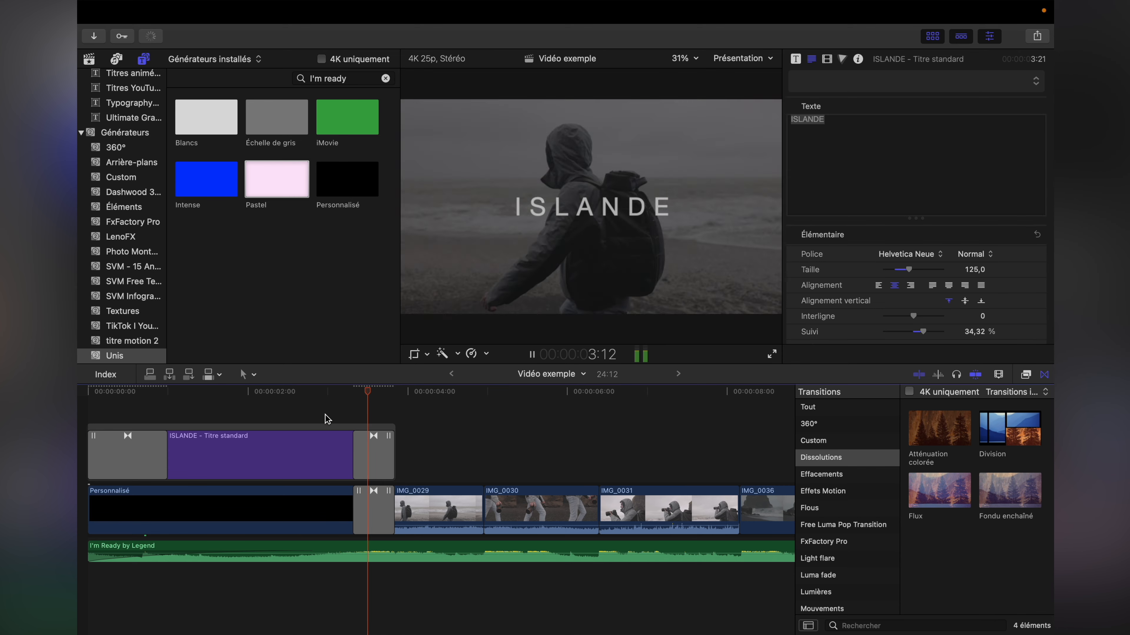
pyautogui.click(300, 400)
pyautogui.press('space')
pyautogui.press('space')
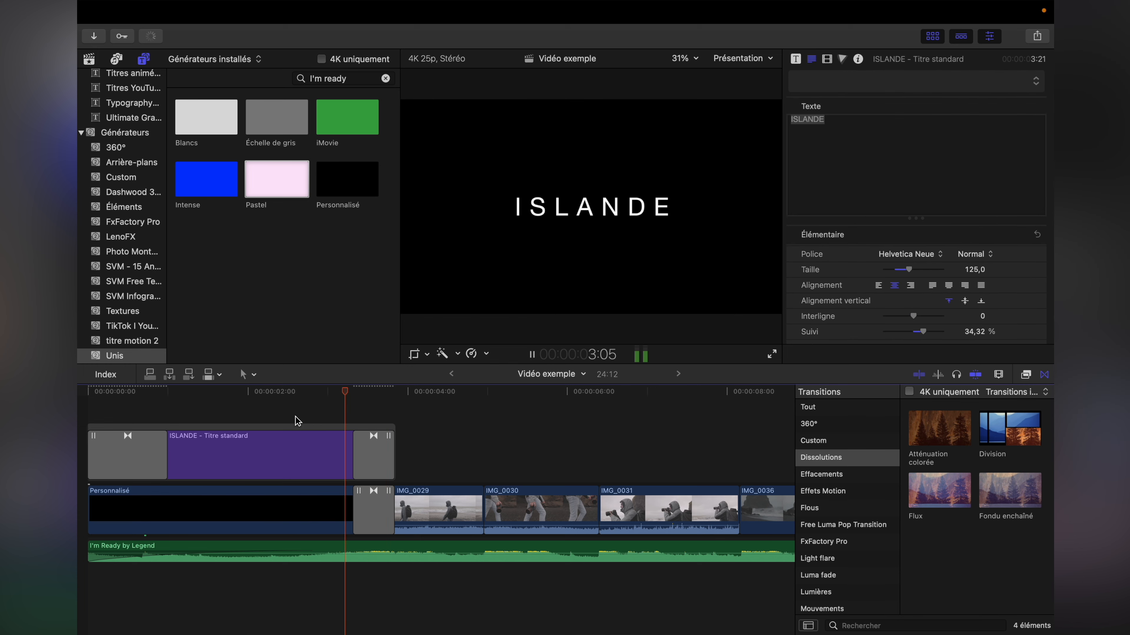
pyautogui.press('space')
pyautogui.press('super+minus')
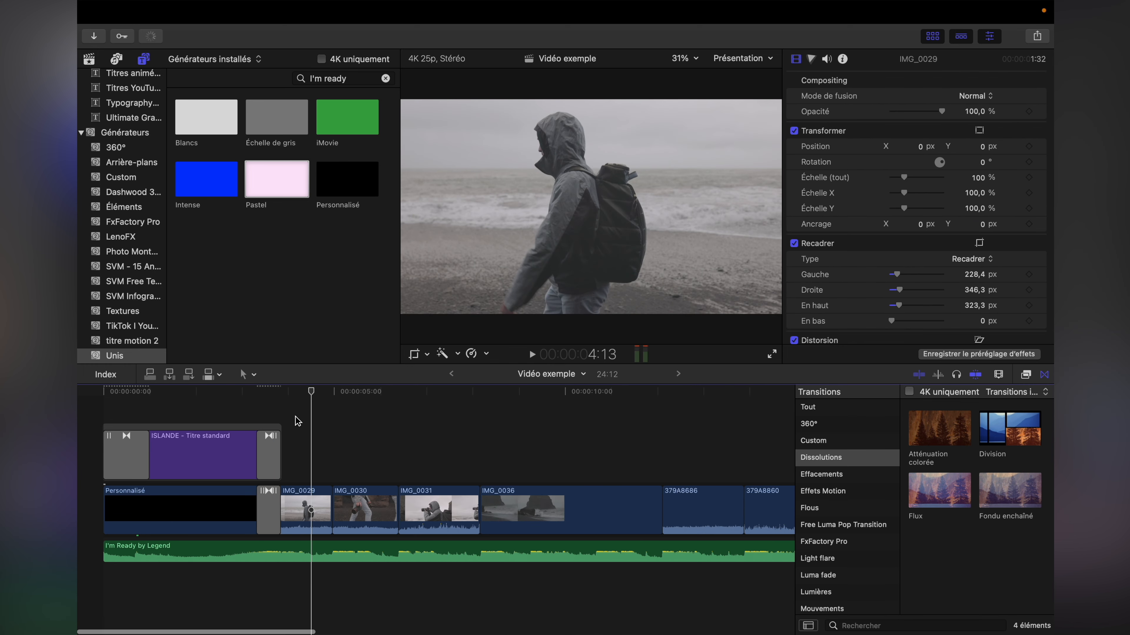
pyautogui.scroll(-10, 833, 530)
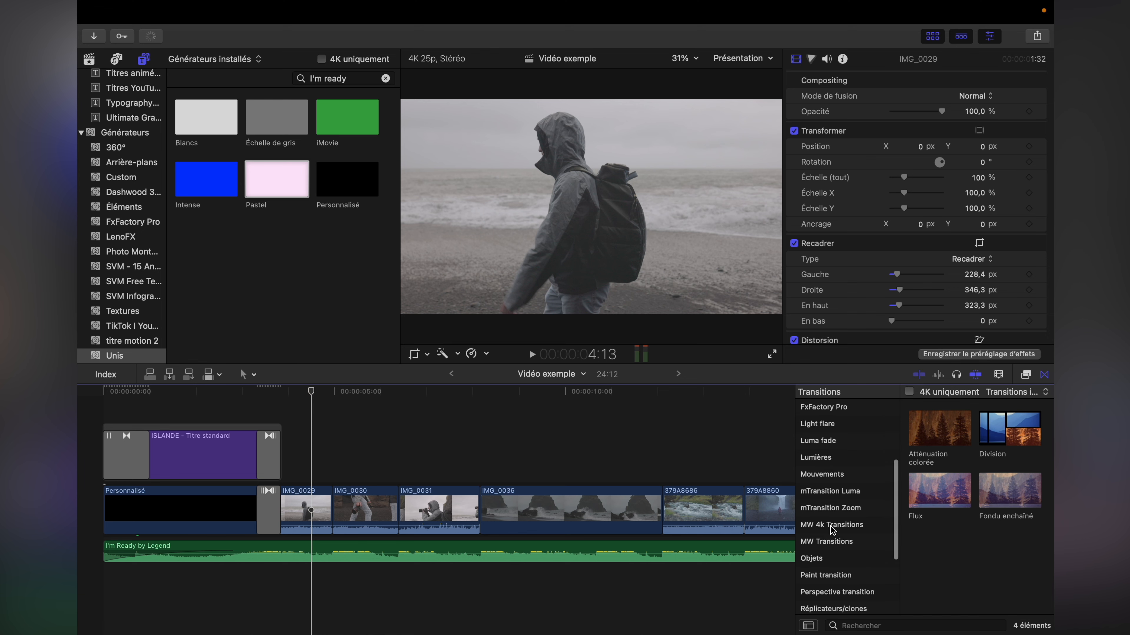
pyautogui.scroll(10, 832, 530)
pyautogui.scroll(-5, 832, 530)
pyautogui.scroll(5, 832, 529)
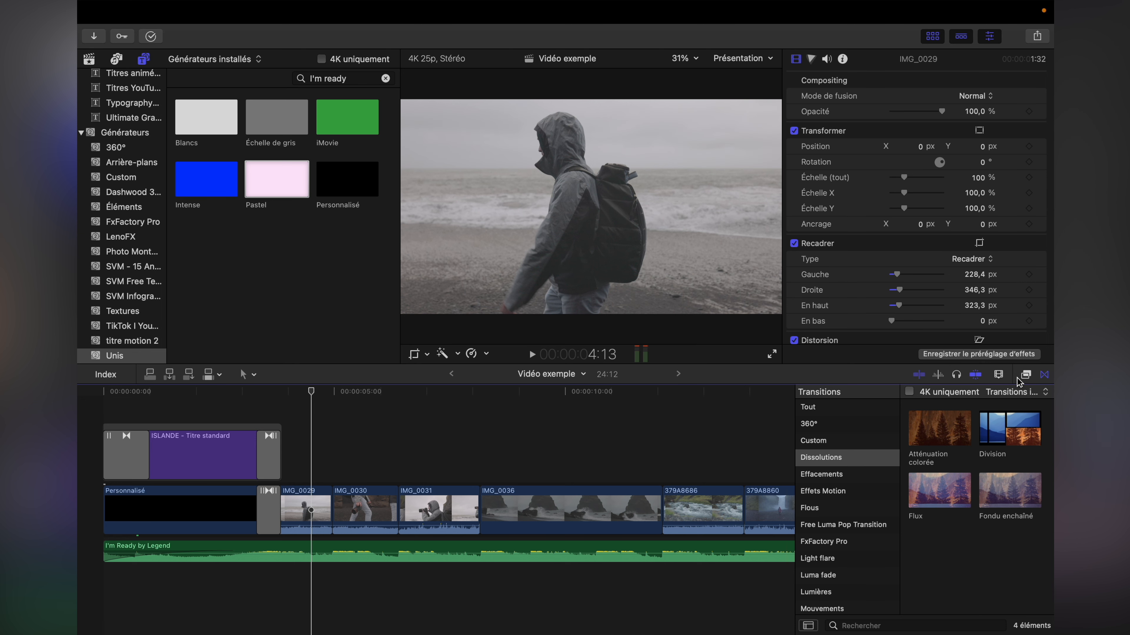
# Step: Apply the BD à l'encre video effect to clip IMG_0029 and set its Ink Edges to about 12.11 %
pyautogui.click(1027, 376)
pyautogui.click(838, 463)
pyautogui.moveTo(268, 507)
pyautogui.mouseDown()
pyautogui.moveTo(473, 512)
pyautogui.moveTo(284, 511)
pyautogui.mouseUp()
pyautogui.click(311, 495)
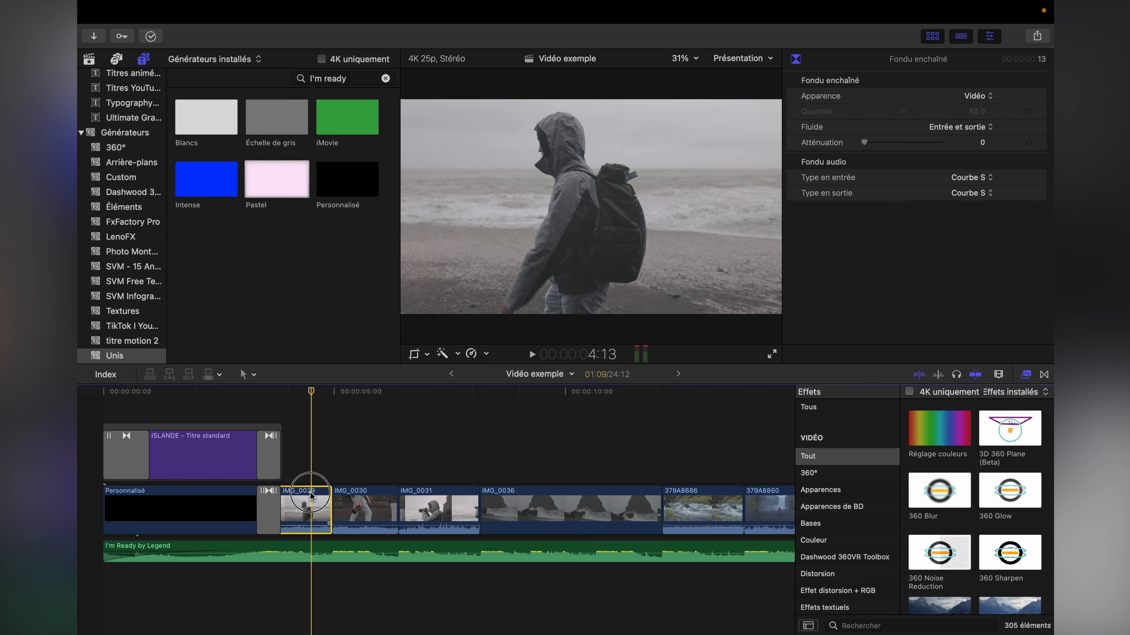
pyautogui.scroll(-5, 845, 511)
pyautogui.scroll(-5, 969, 556)
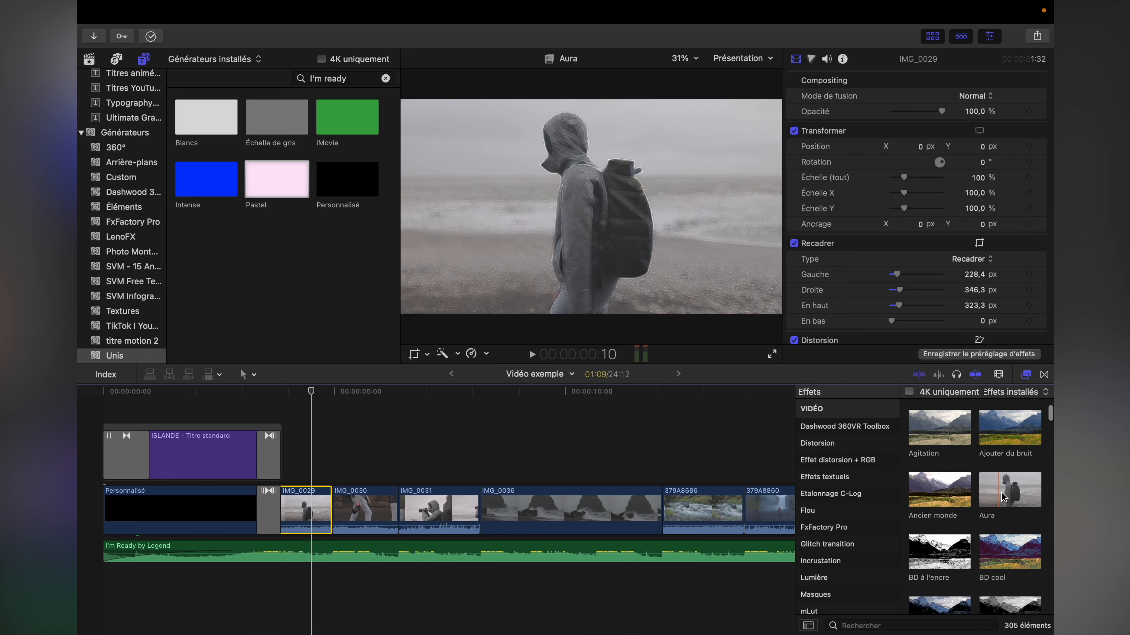
pyautogui.scroll(-2, 929, 480)
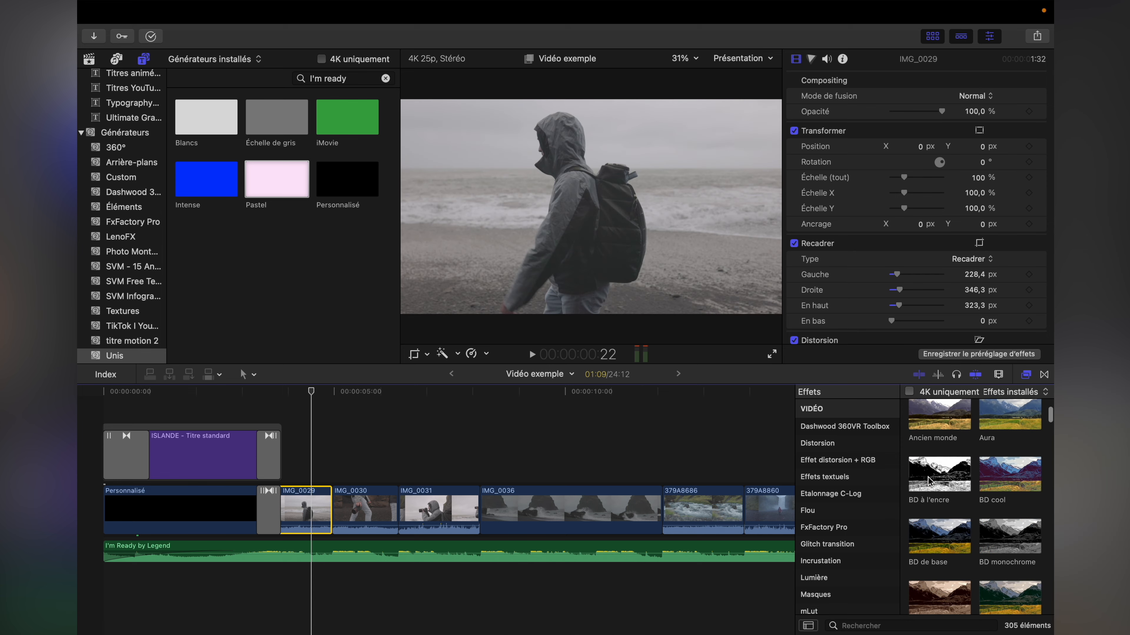
pyautogui.moveTo(949, 471)
pyautogui.mouseDown()
pyautogui.moveTo(420, 400)
pyautogui.moveTo(302, 501)
pyautogui.mouseUp()
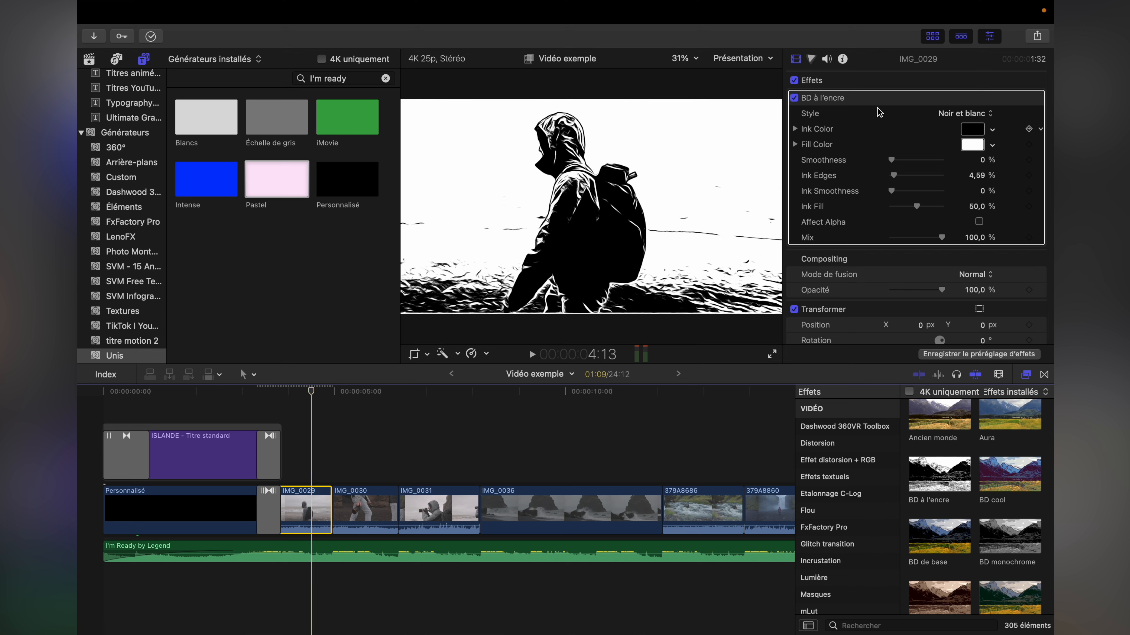
pyautogui.moveTo(892, 162)
pyautogui.mouseDown()
pyautogui.moveTo(932, 157)
pyautogui.moveTo(877, 166)
pyautogui.moveTo(919, 179)
pyautogui.moveTo(882, 180)
pyautogui.mouseUp()
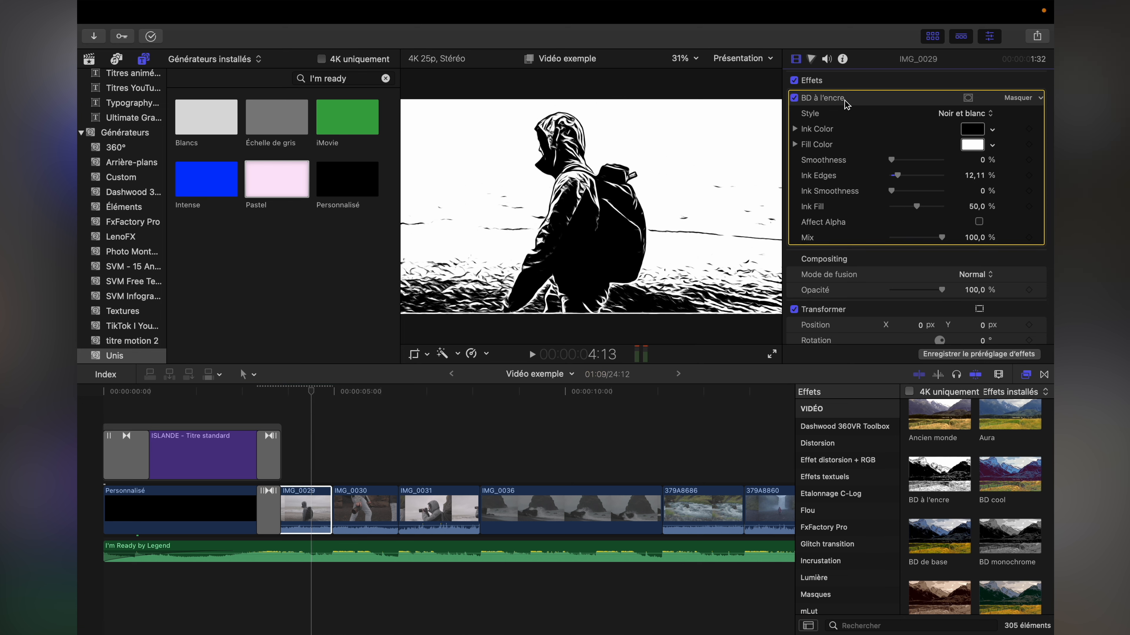
# Step: Remove the BD à l'encre effect from IMG_0029, and apply and remove the Gaussien blur as a trial
pyautogui.press('Delete')
pyautogui.scroll(-2, 870, 552)
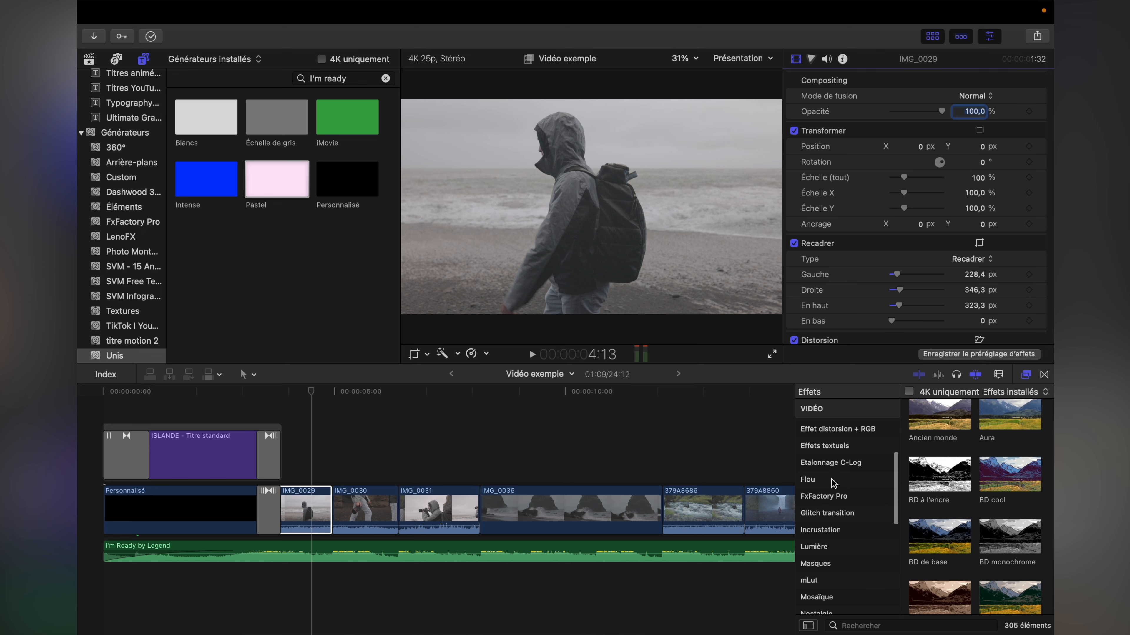
pyautogui.click(818, 481)
pyautogui.scroll(2, 961, 448)
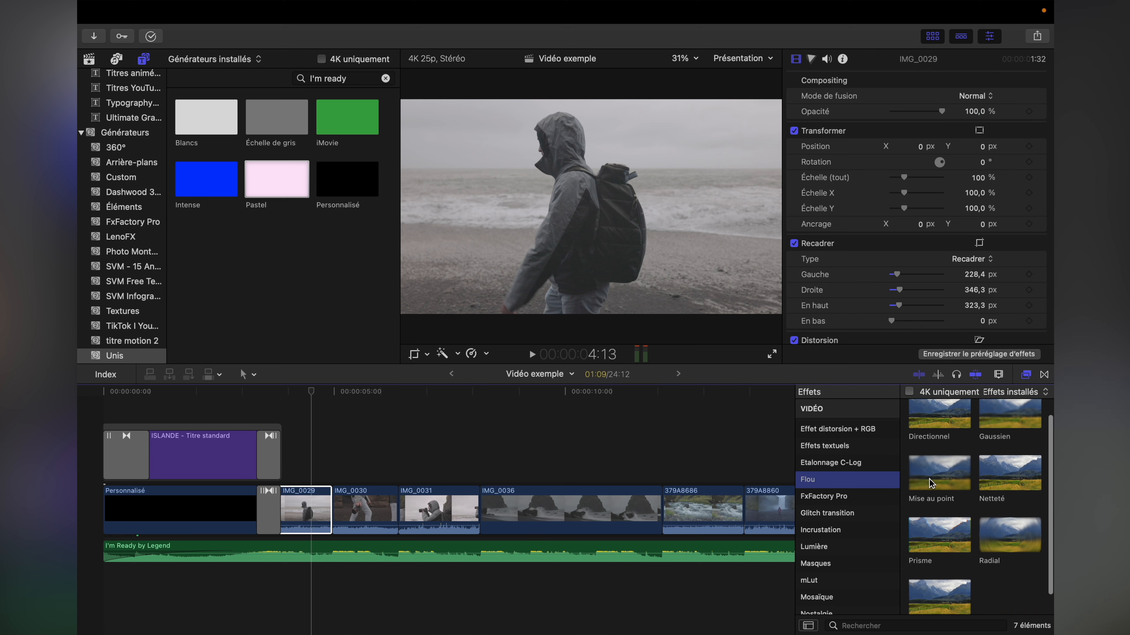
pyautogui.moveTo(1018, 425); pyautogui.dragTo(313, 507)
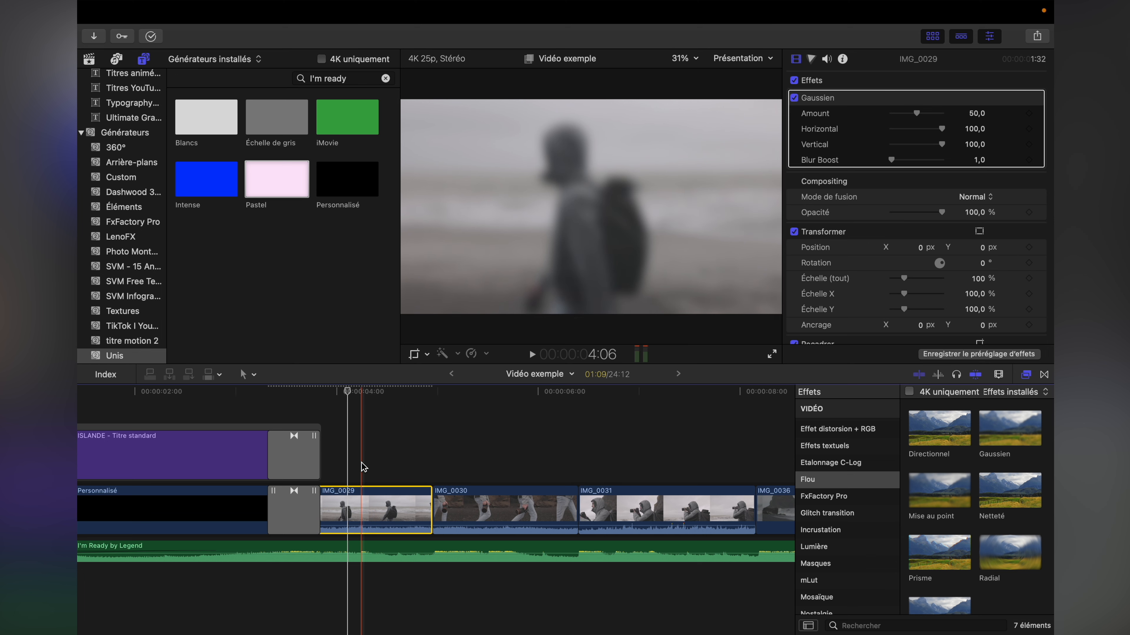
pyautogui.press('Delete')
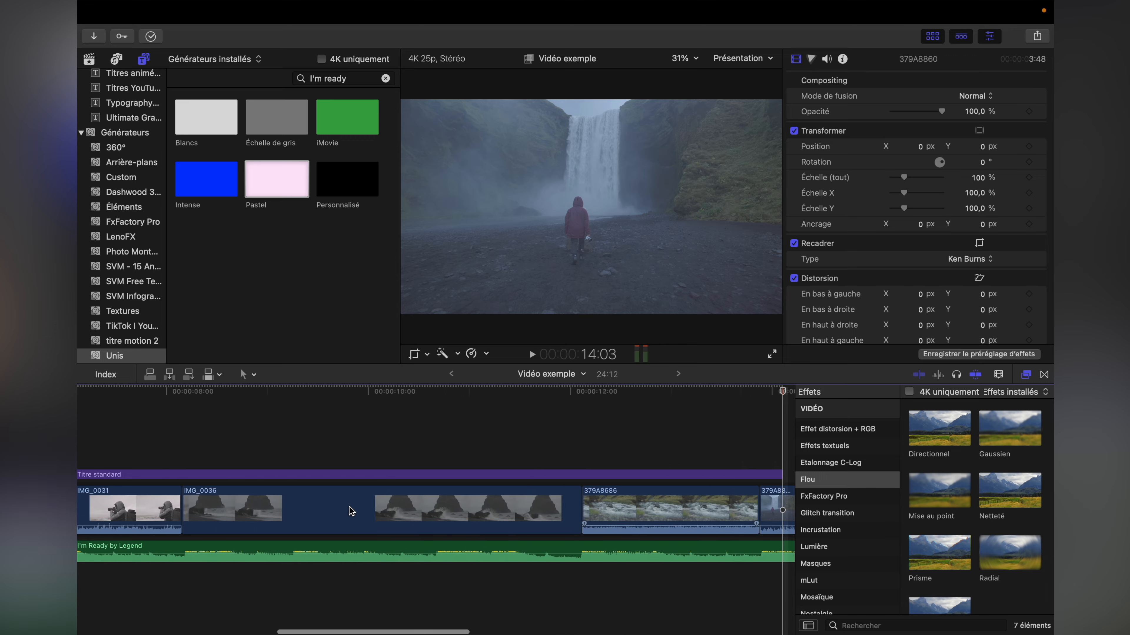
# Step: Split the Titre standard title at the end of IMG_0029 and delete the part that runs past the clip
pyautogui.hscroll(-1, 349, 506)
pyautogui.press('b')
pyautogui.click(438, 475)
pyautogui.press('a')
pyautogui.click(452, 473)
pyautogui.press('Delete')
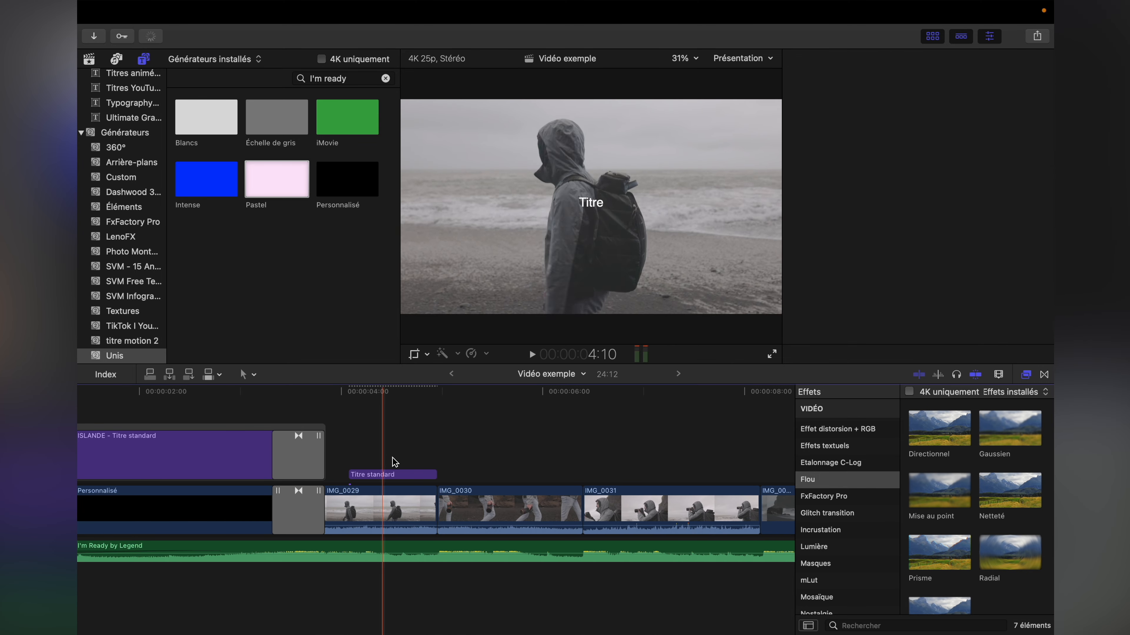
# Step: Enlarge the text of the short title over IMG_0029 to size 148 and play back the clip
pyautogui.click(397, 474)
pyautogui.click(811, 59)
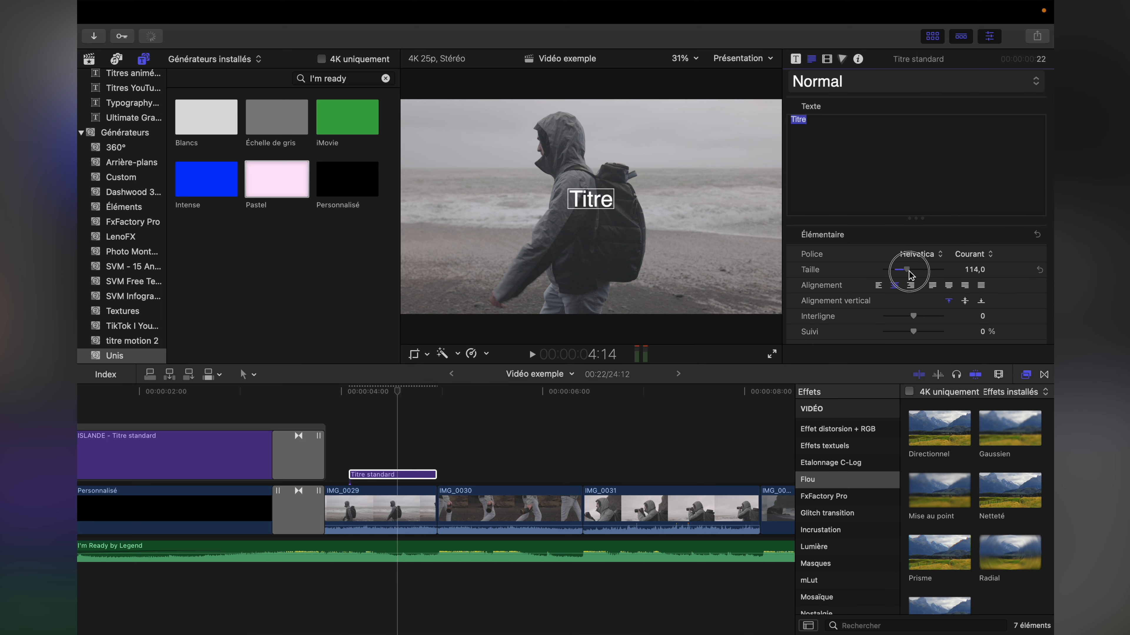
pyautogui.click(346, 445)
pyautogui.press('space')
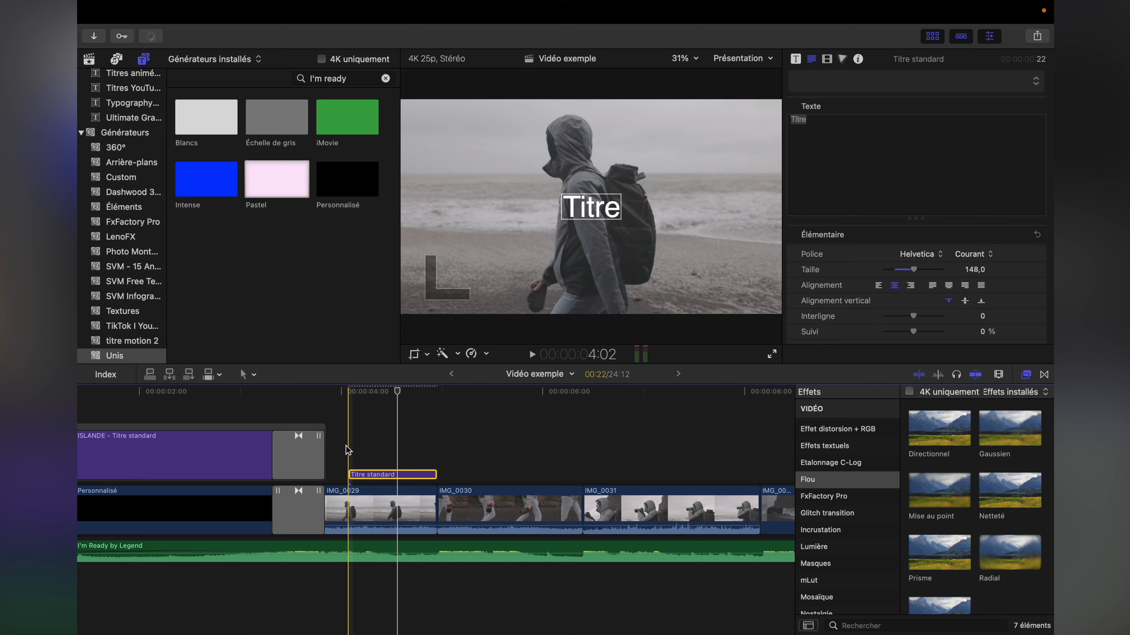
pyautogui.press('space')
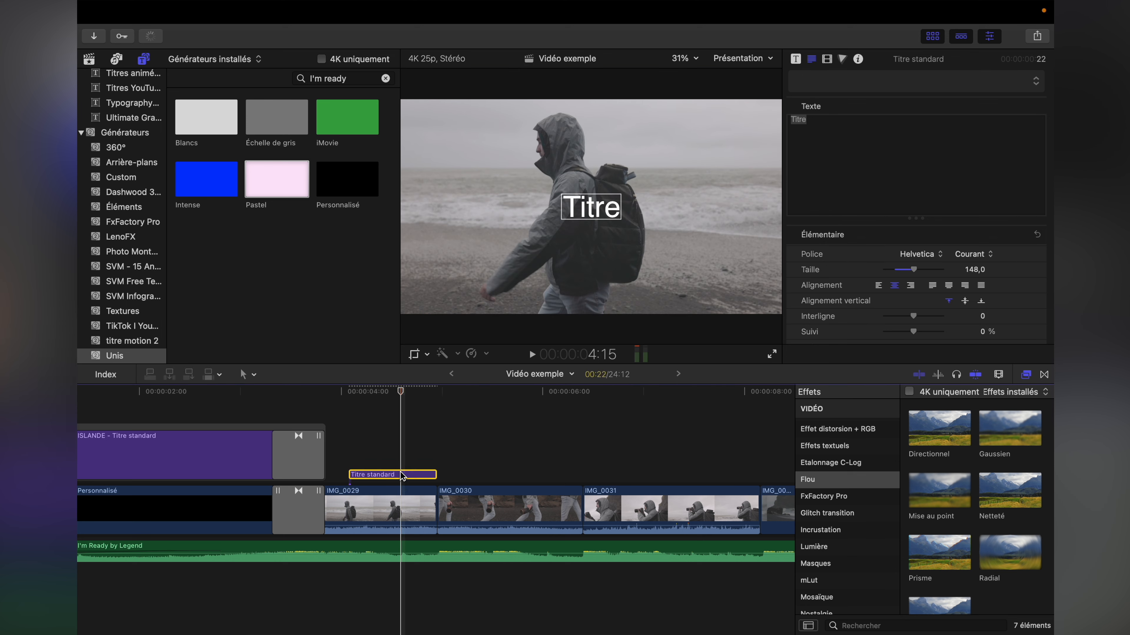
# Step: Apply the Gaussien blur to IMG_0029 behind the title, and remove both the blur and the title
pyautogui.moveTo(1021, 442); pyautogui.dragTo(402, 514)
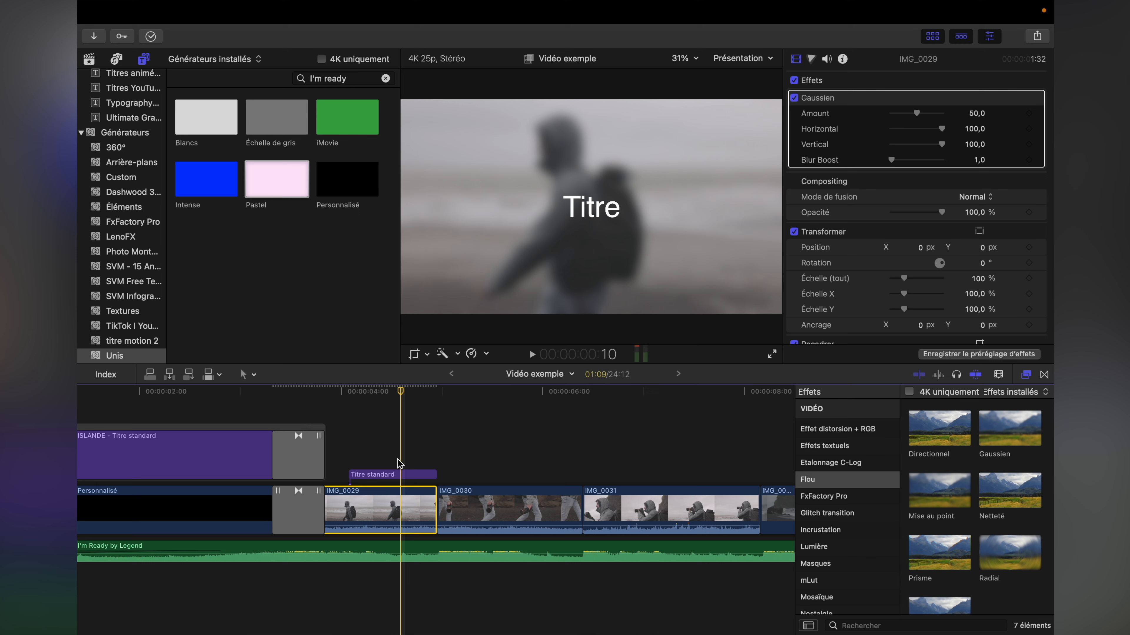
pyautogui.click(401, 476)
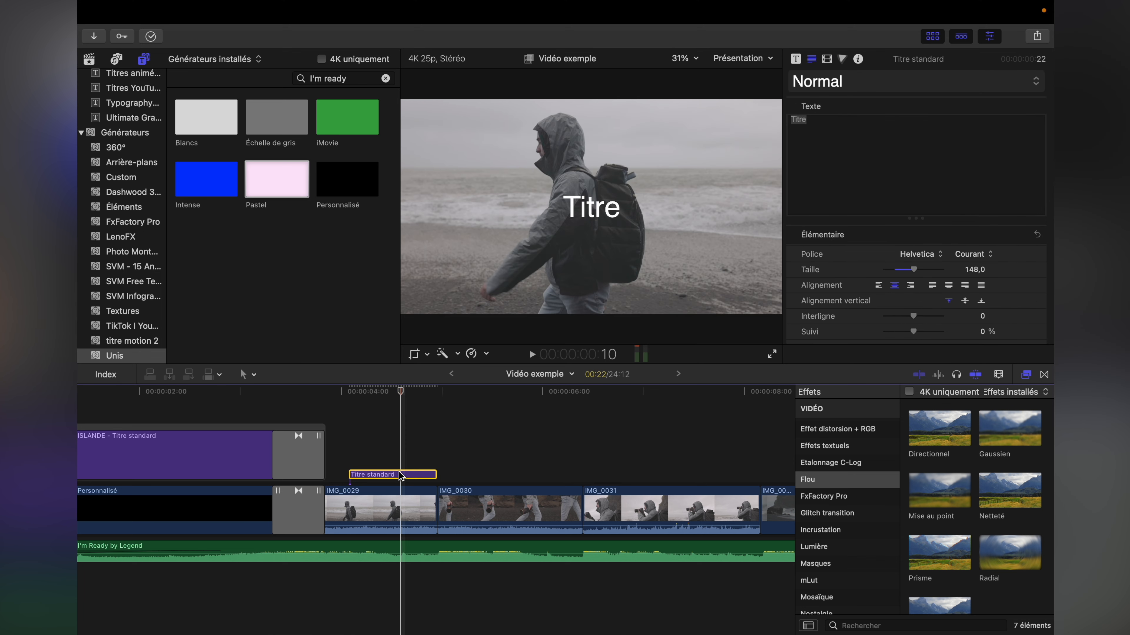
pyautogui.press('Delete')
# Step: Look through the Incrustation video effects and bring up the full list of audio effects
pyautogui.scroll(-2, 845, 490)
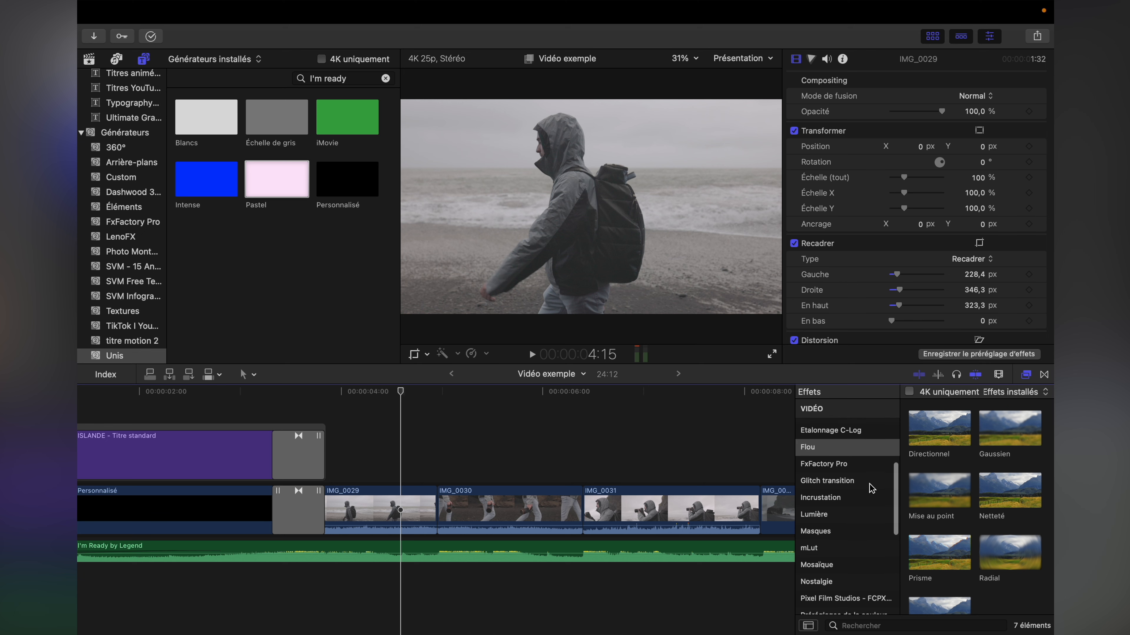
pyautogui.click(842, 500)
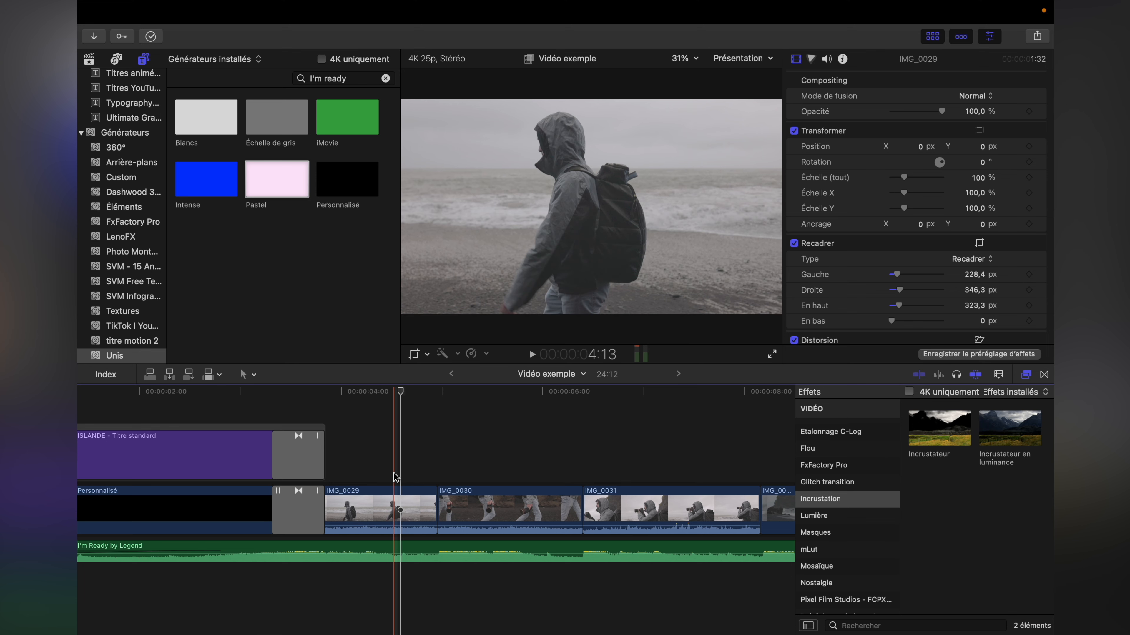
pyautogui.scroll(-3, 827, 474)
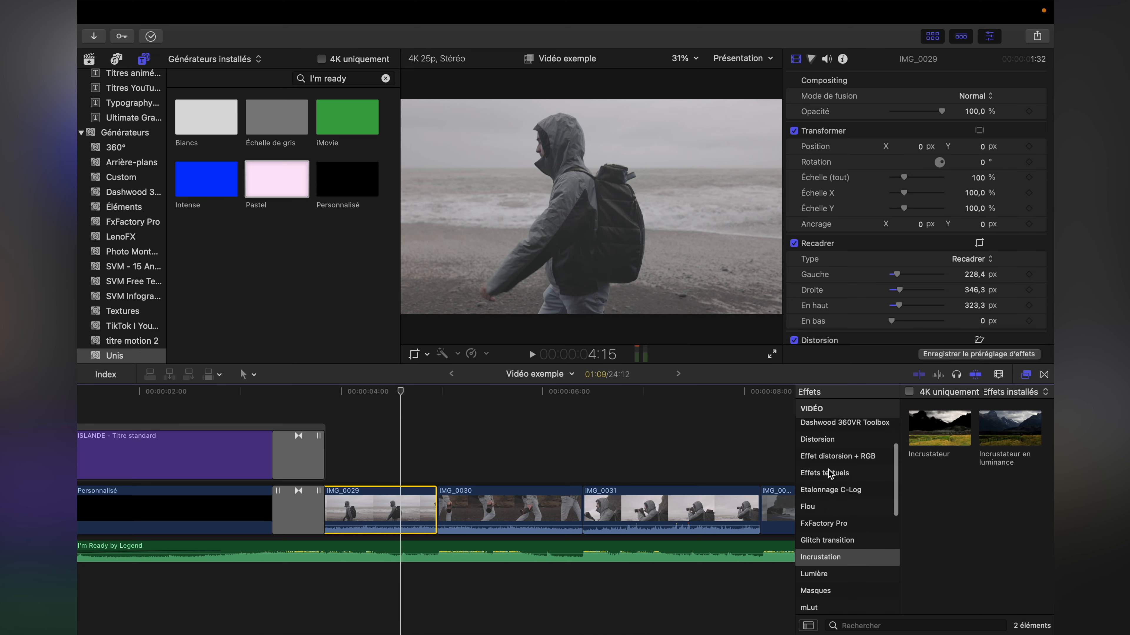
pyautogui.scroll(-10, 830, 474)
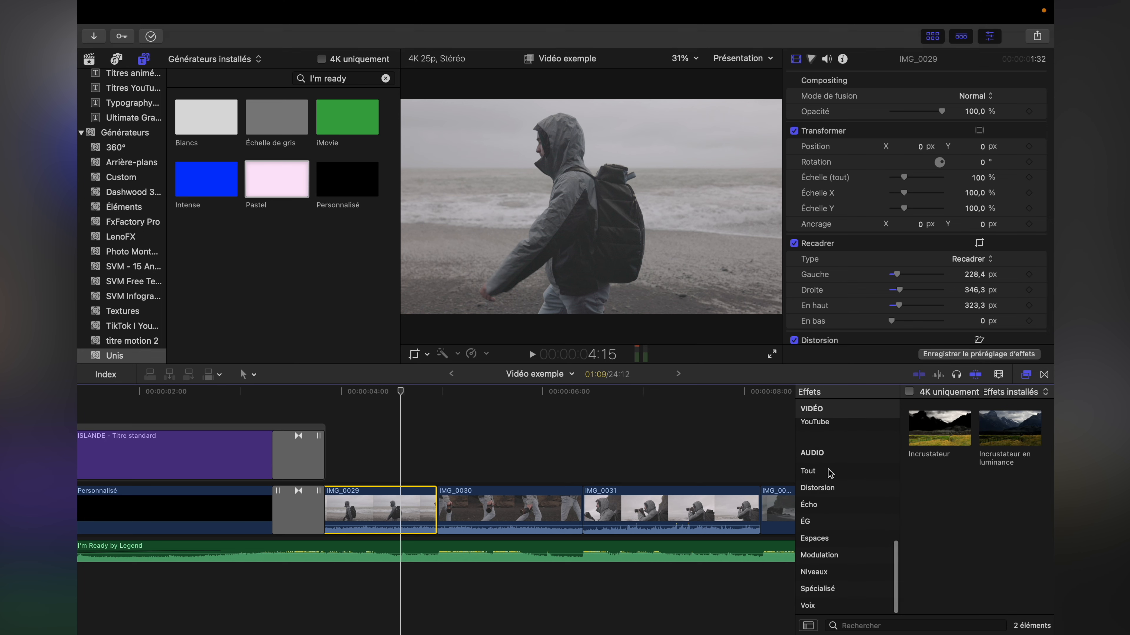
pyautogui.scroll(-3, 829, 473)
pyautogui.click(827, 473)
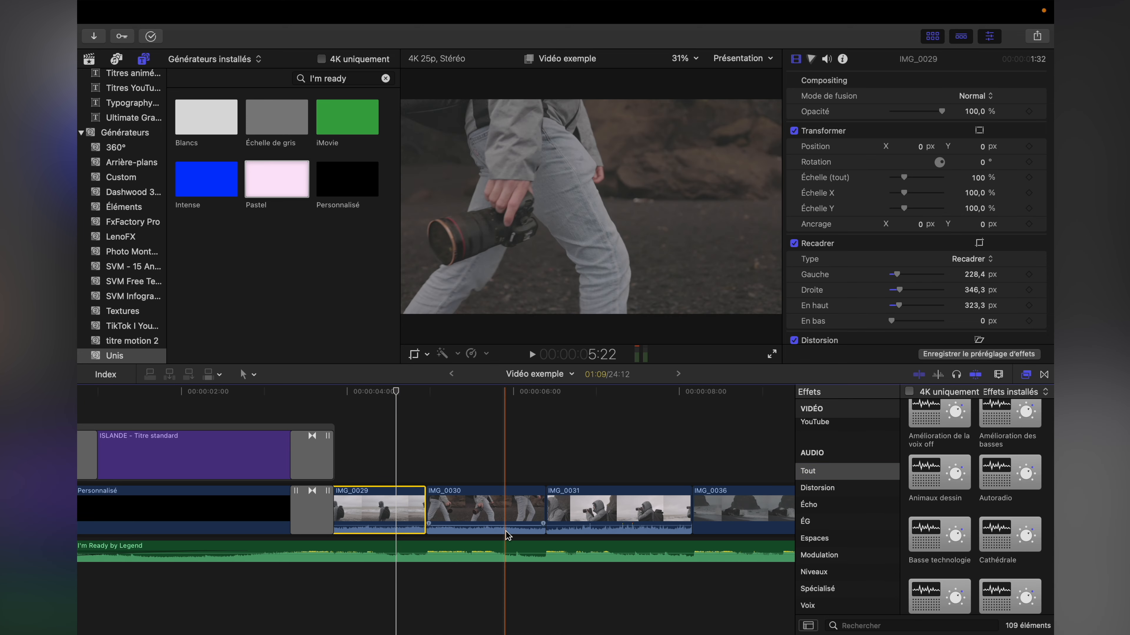
# Step: Select the music track around clip IMG_0036 and activate the Lame de rasoir tool
pyautogui.press('super+minus')
pyautogui.press('super+minus')
pyautogui.press('super+equal')
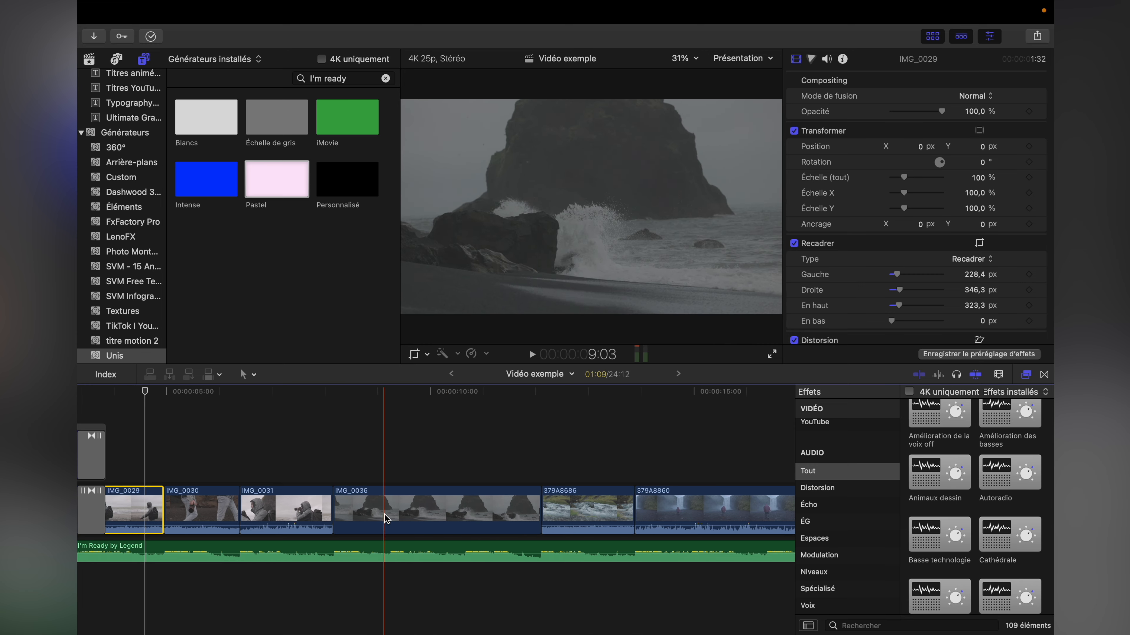
pyautogui.press('super+equal')
pyautogui.click(328, 551)
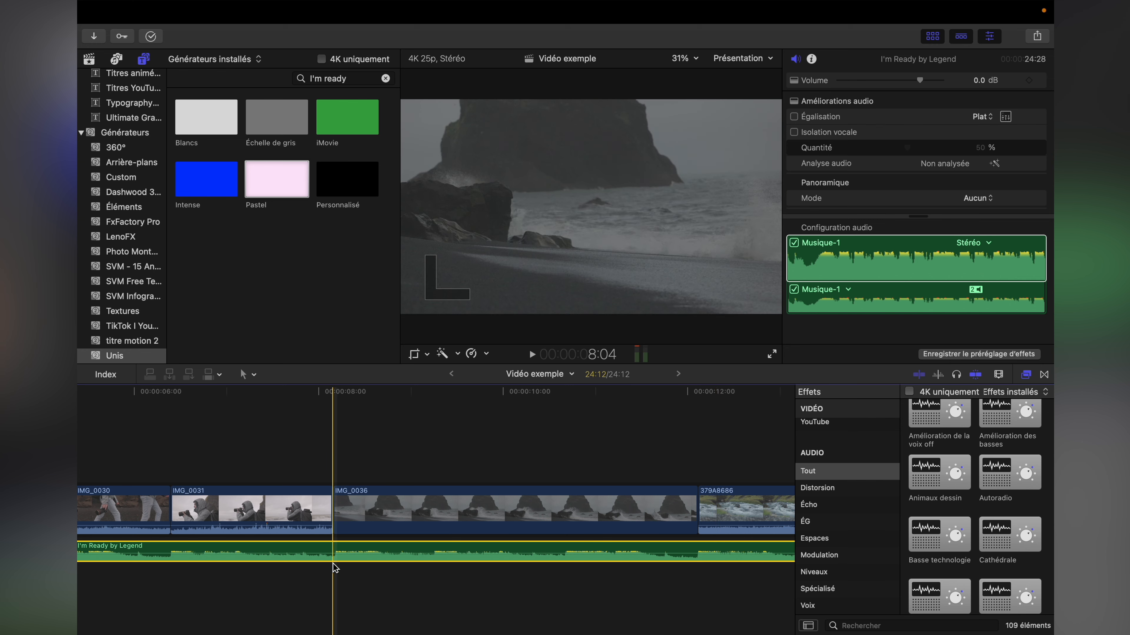
pyautogui.click(250, 375)
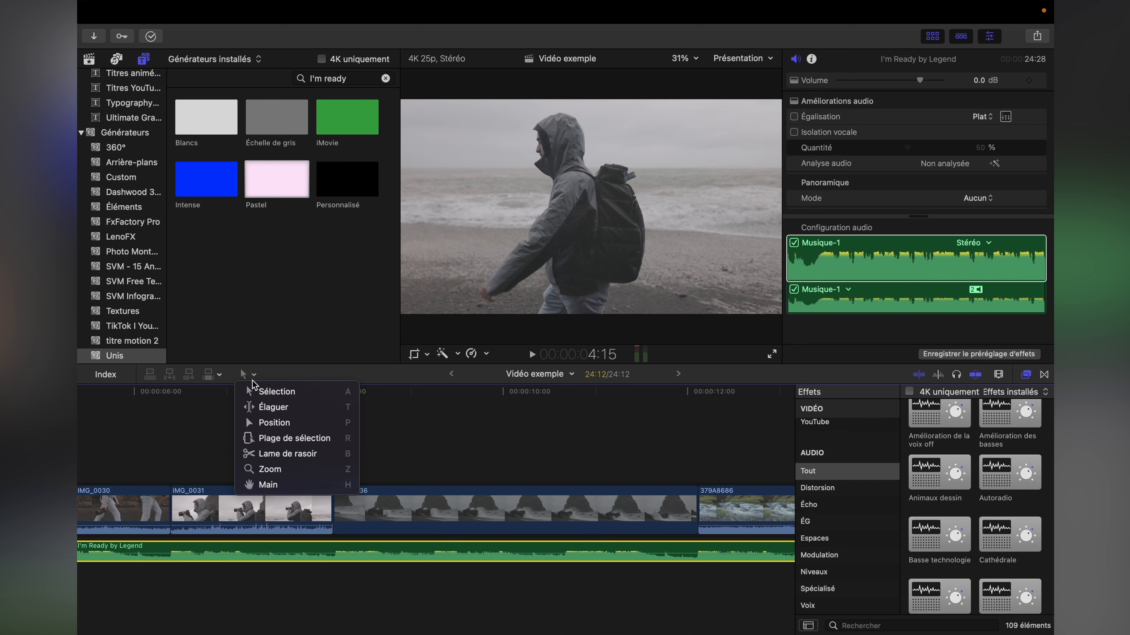
pyautogui.click(287, 454)
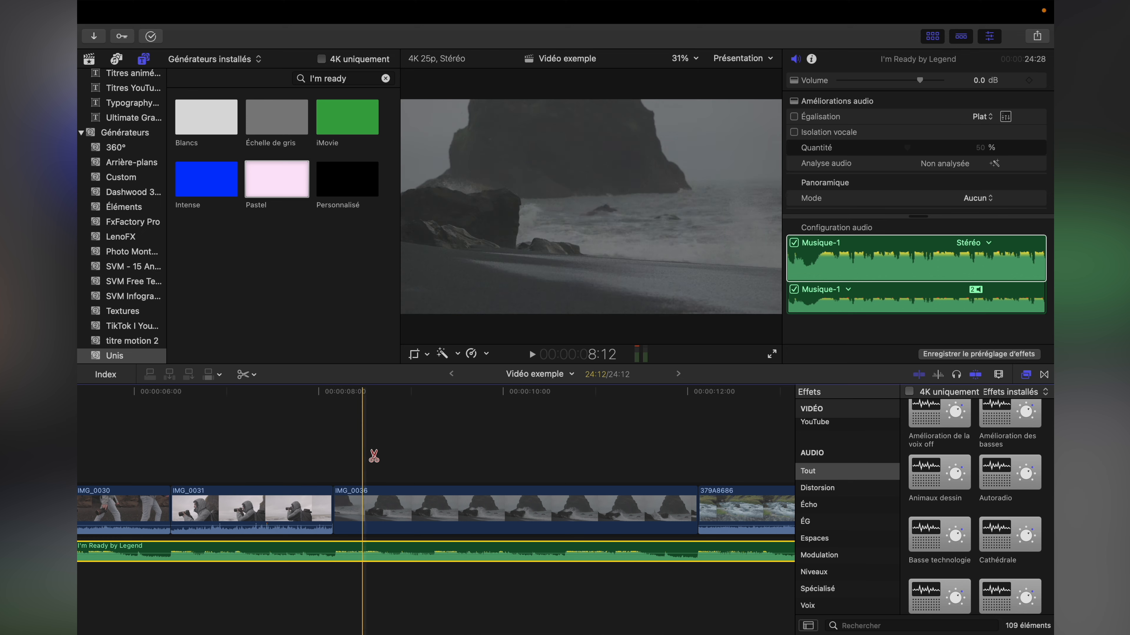
# Step: Try splitting clip IMG_0036 at about 9:22 with the Lame de rasoir, and undo the split
pyautogui.click(244, 376)
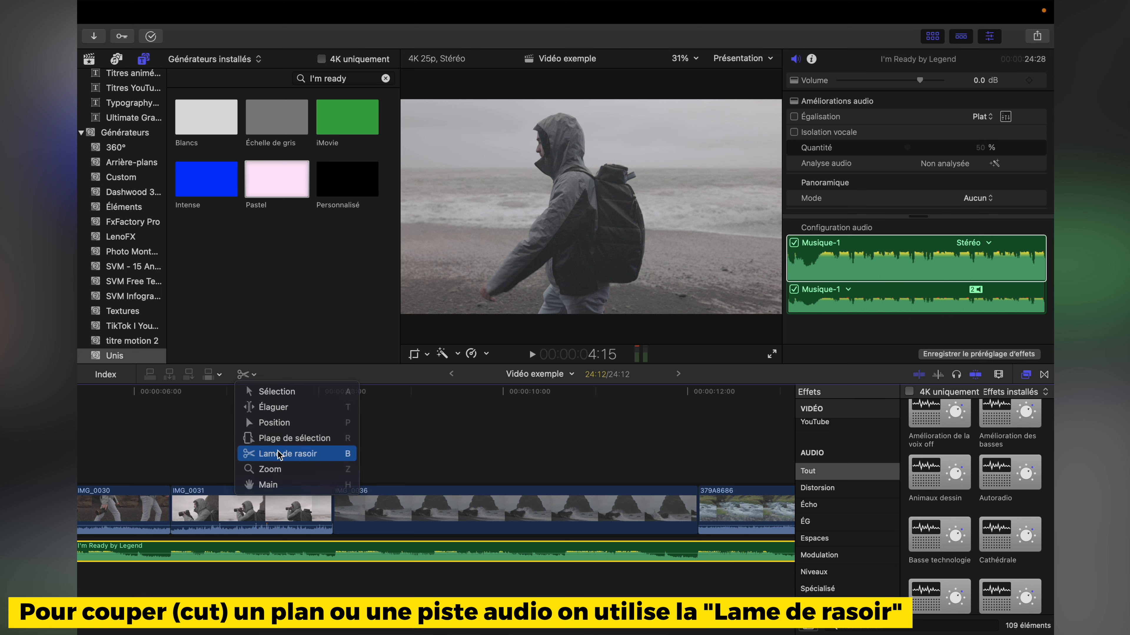
pyautogui.click(278, 452)
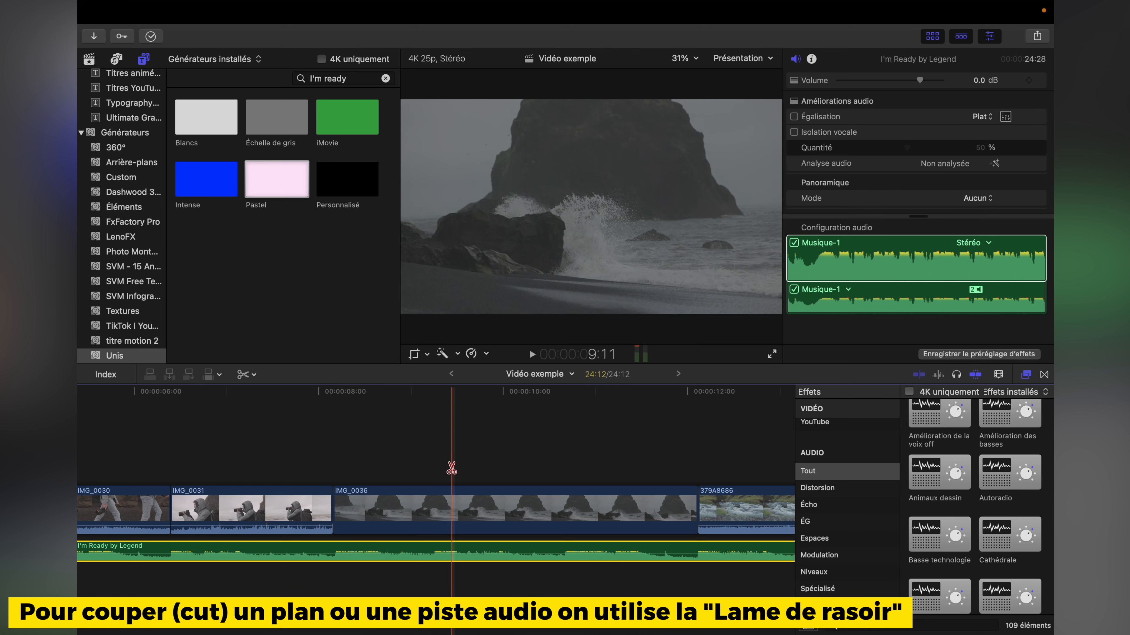
pyautogui.click(492, 507)
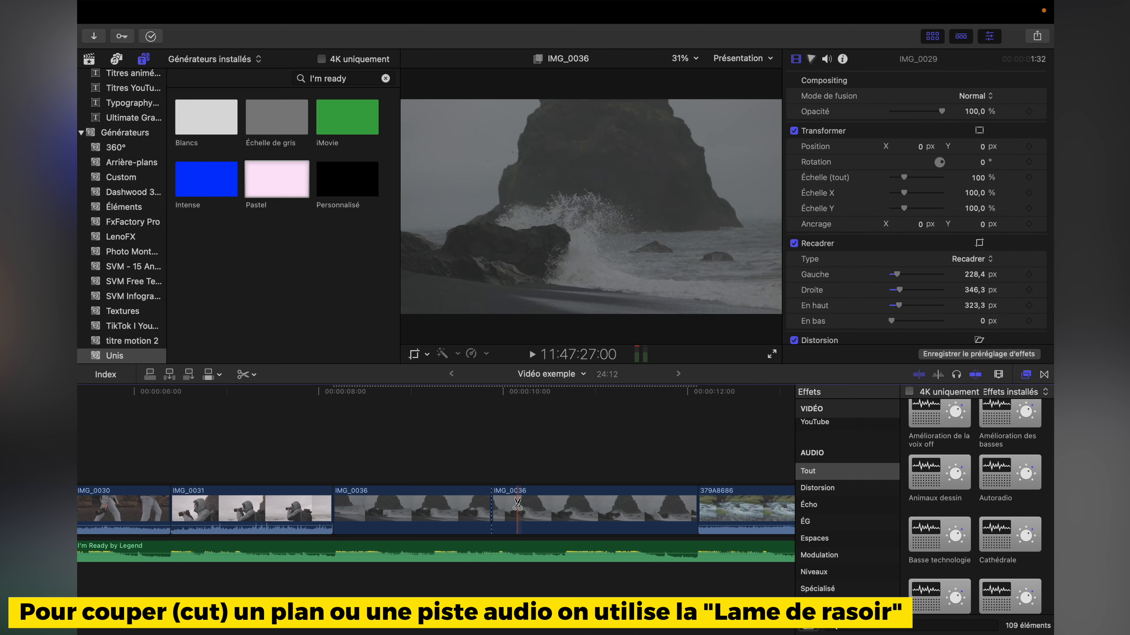
pyautogui.press('super+z')
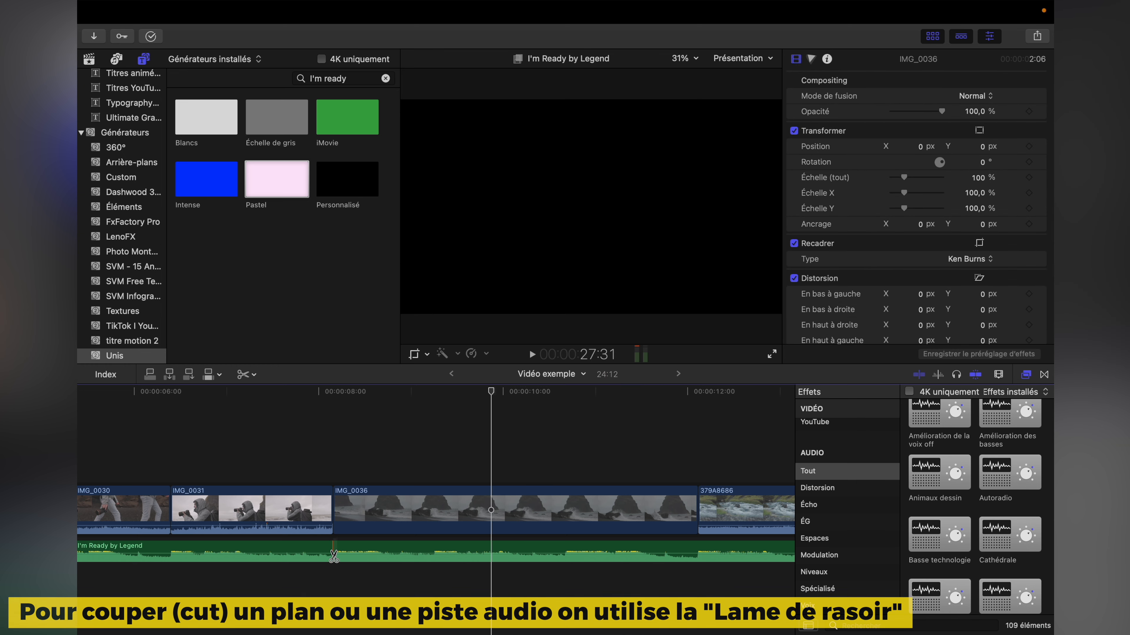
# Step: Split the I'm Ready by Legend music at the start and end of IMG_0036 and return to the Sélection tool
pyautogui.click(333, 552)
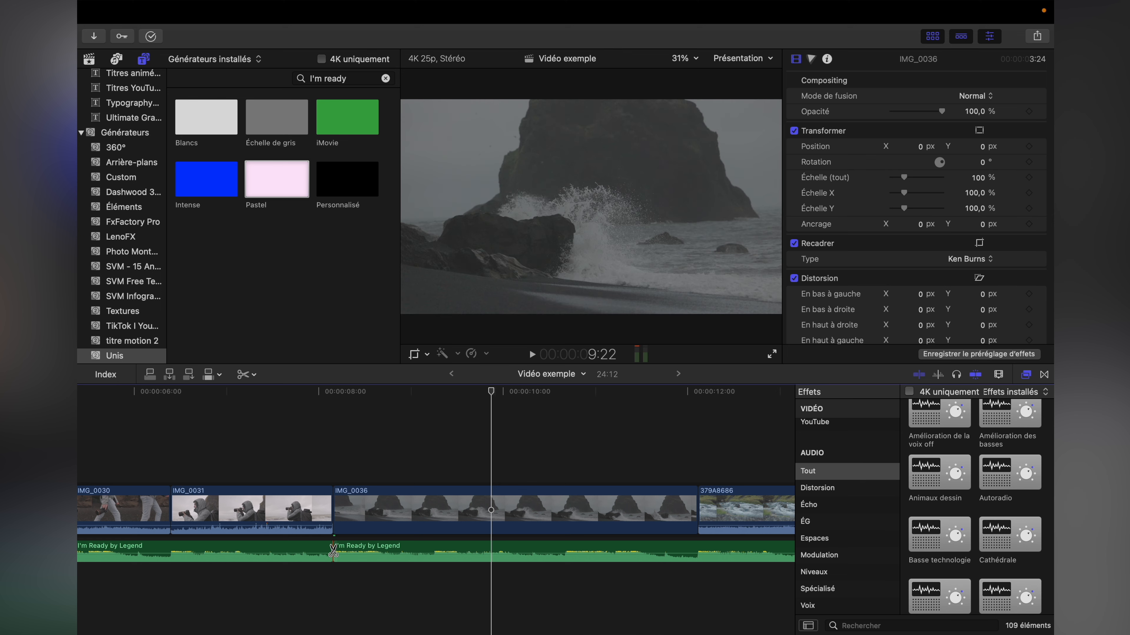
pyautogui.click(699, 552)
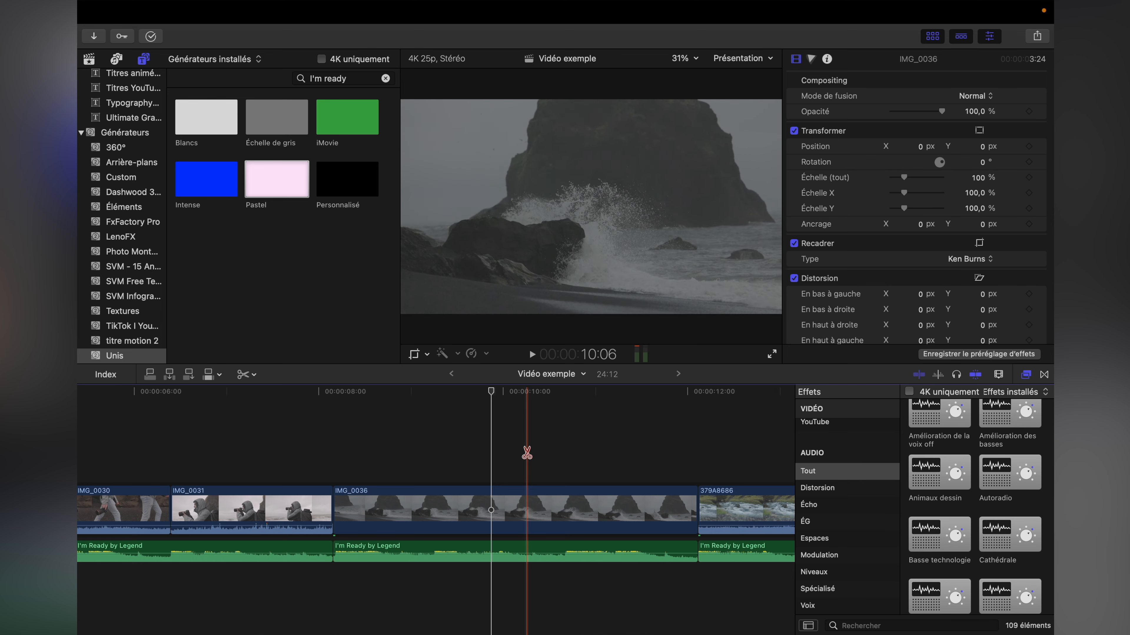
pyautogui.click(247, 375)
pyautogui.click(247, 375)
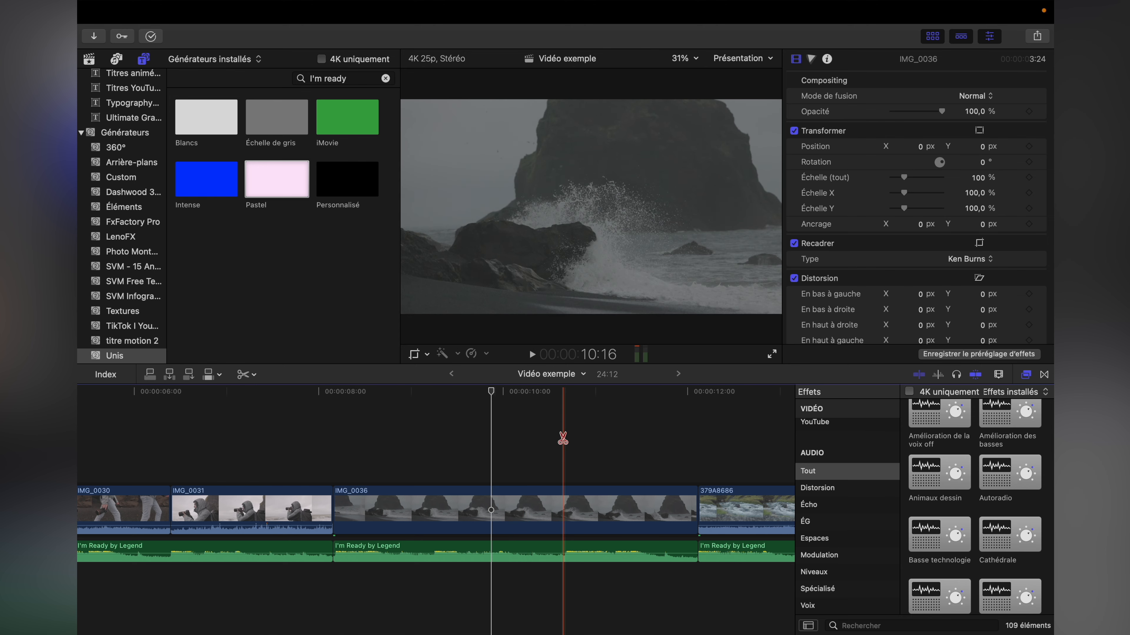
pyautogui.press('a')
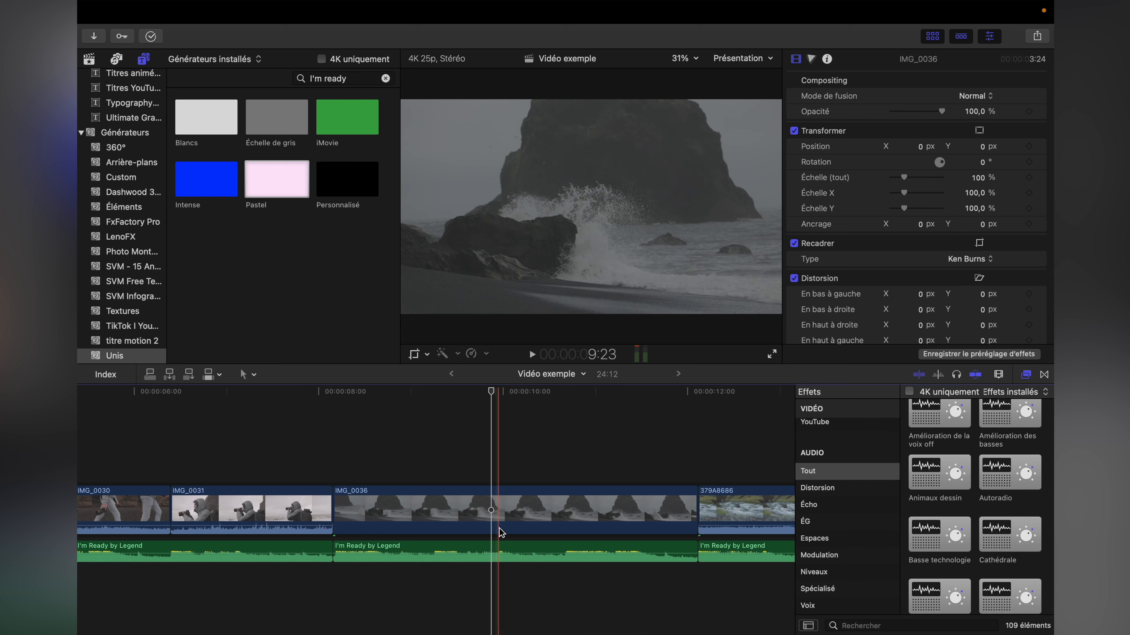
# Step: Apply the Feutré audio effect to the music segment under IMG_0036
pyautogui.click(490, 551)
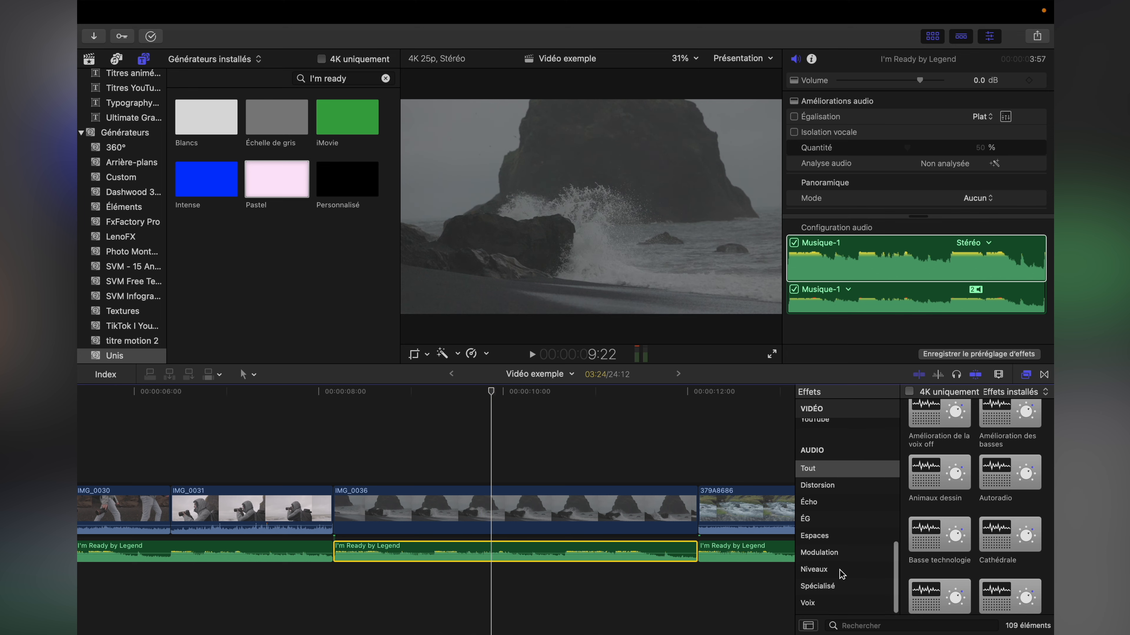
pyautogui.scroll(-8, 940, 552)
pyautogui.scroll(-5, 940, 552)
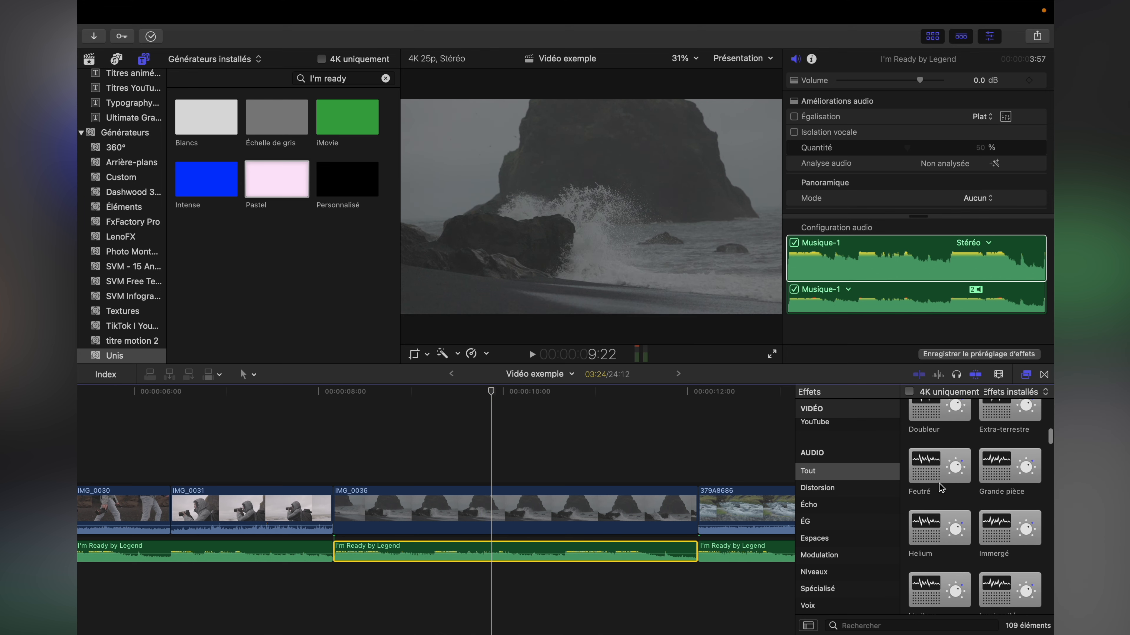
pyautogui.moveTo(944, 468); pyautogui.dragTo(512, 550)
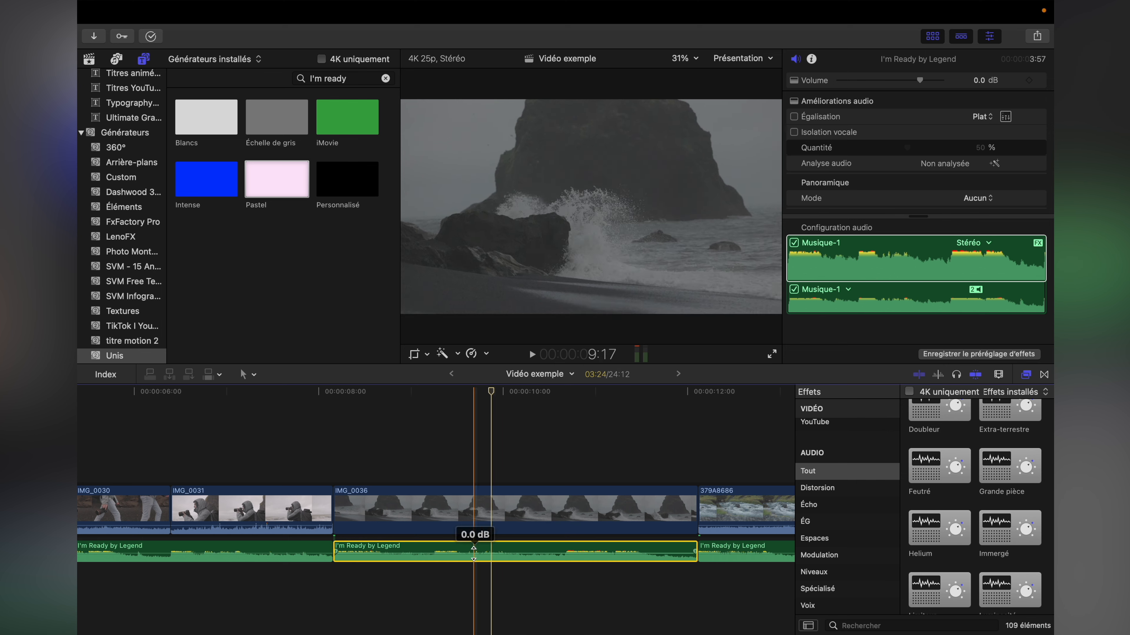
# Step: Raise the volume and play back from about 6:01 through the music segment with the Feutré effect
pyautogui.click(140, 600)
pyautogui.press('XF86AudioRaiseVolume')
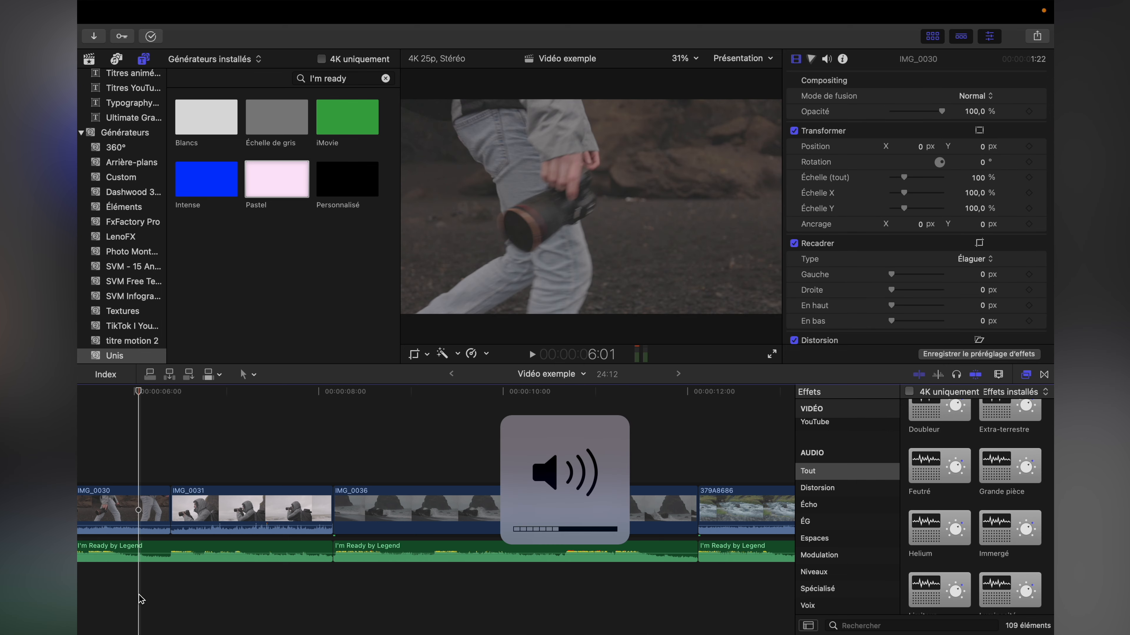
pyautogui.press('space')
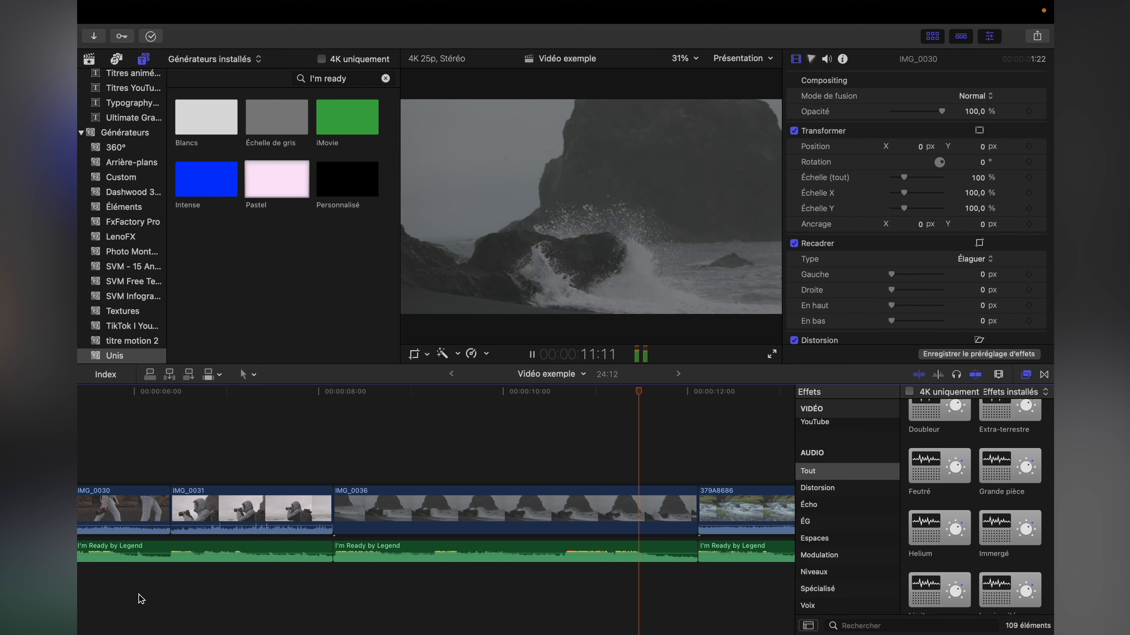
pyautogui.press('space')
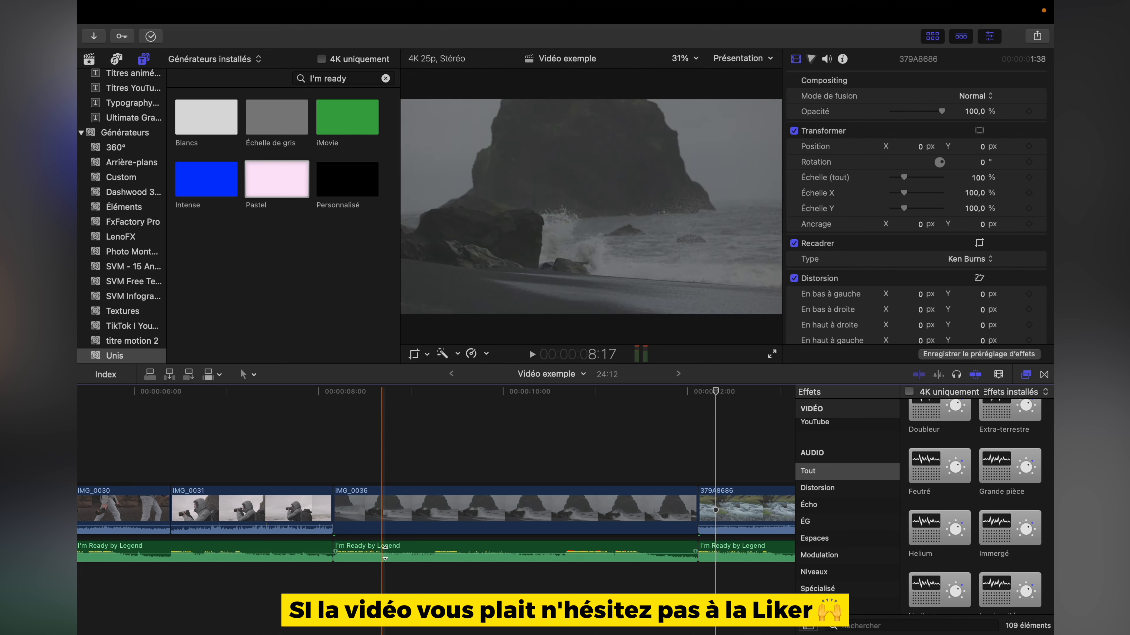
# Step: Apply the Fondu enchaîné transition to both ends of the music segment under IMG_0036
pyautogui.press('Up')
pyautogui.click(1039, 380)
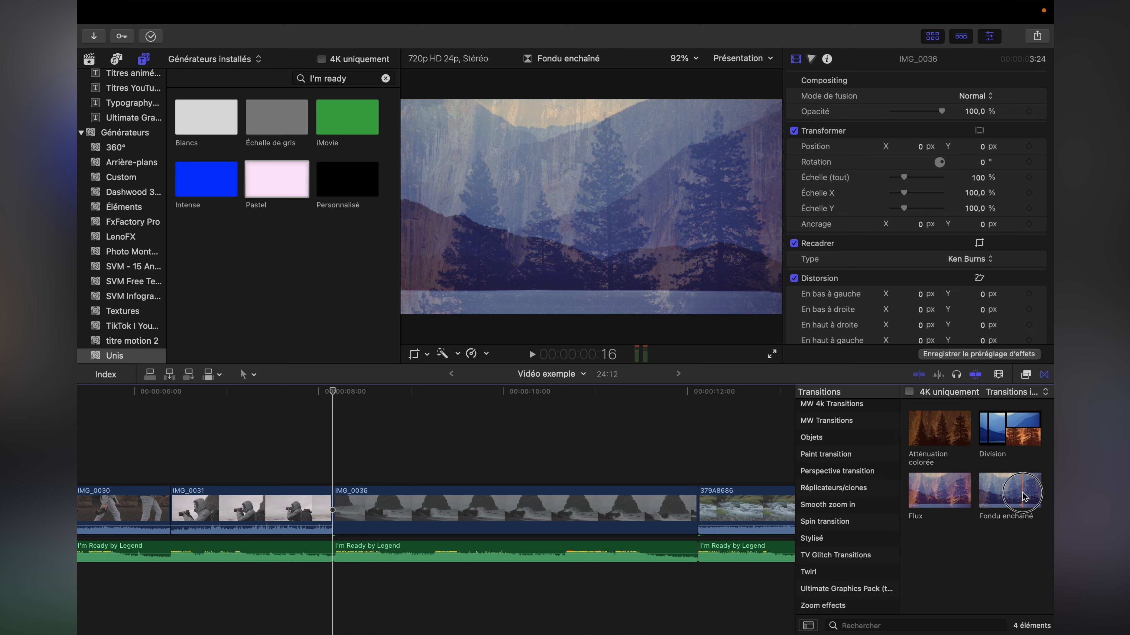
pyautogui.moveTo(1024, 497); pyautogui.dragTo(338, 554)
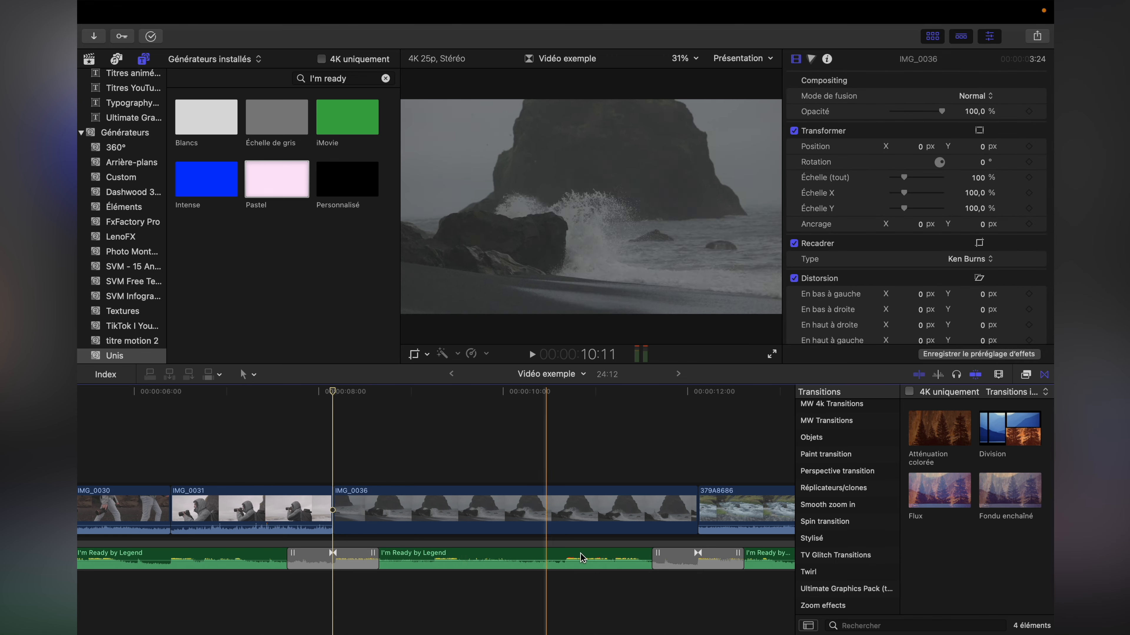
# Step: Play back the music from the middle of IMG_0031 through the crossfade into the muffled segment under IMG_0036
pyautogui.click(272, 600)
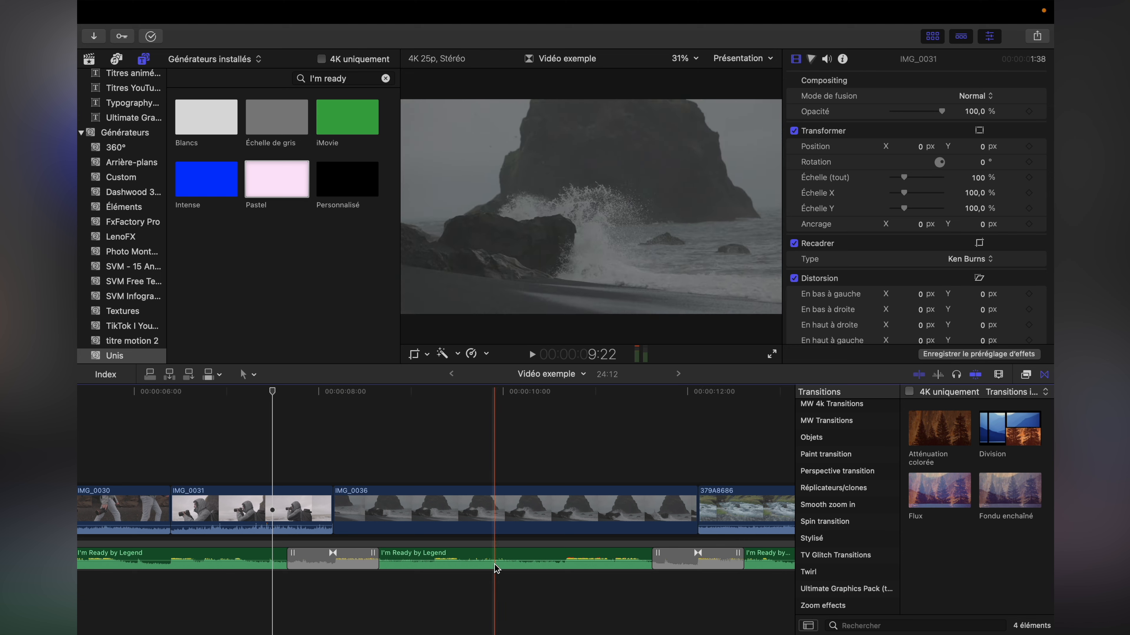
pyautogui.click(482, 561)
pyautogui.moveTo(483, 556); pyautogui.dragTo(484, 564)
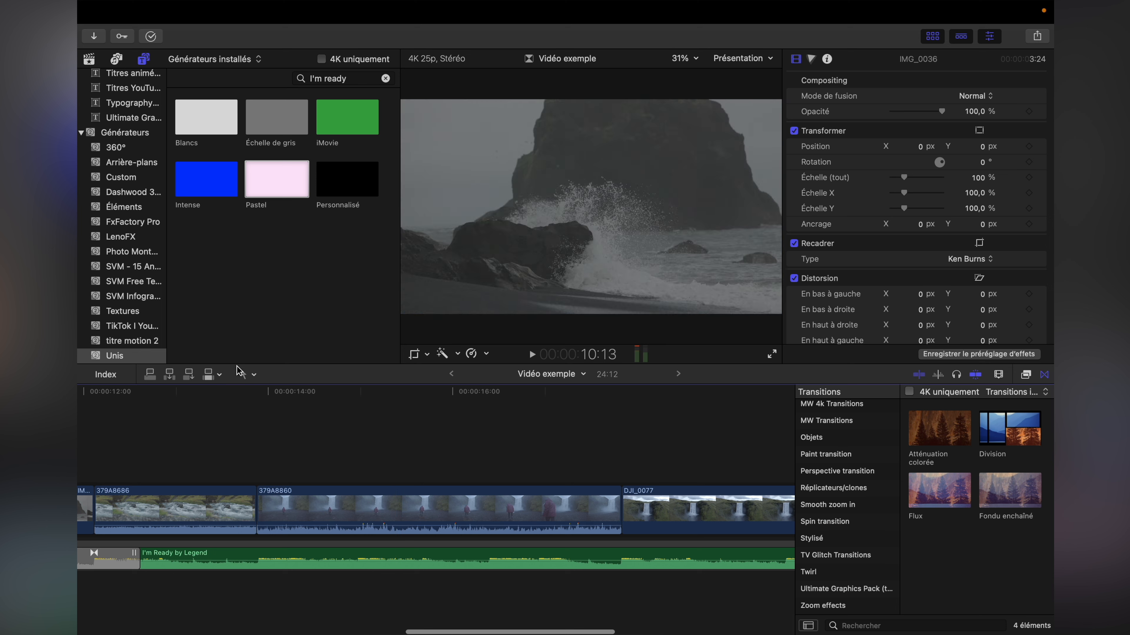
# Step: Mark the music under clip 379A8860 with the range selection tool and lower the volume of that range
pyautogui.click(245, 375)
pyautogui.click(285, 437)
pyautogui.moveTo(259, 555); pyautogui.dragTo(551, 549)
pyautogui.moveTo(449, 560); pyautogui.dragTo(446, 562)
pyautogui.click(376, 600)
# Step: Adjust the low keyframe at the start of the volume dip under 379A8860 for a steep ramp, and undo the volume dip
pyautogui.press('super+equal')
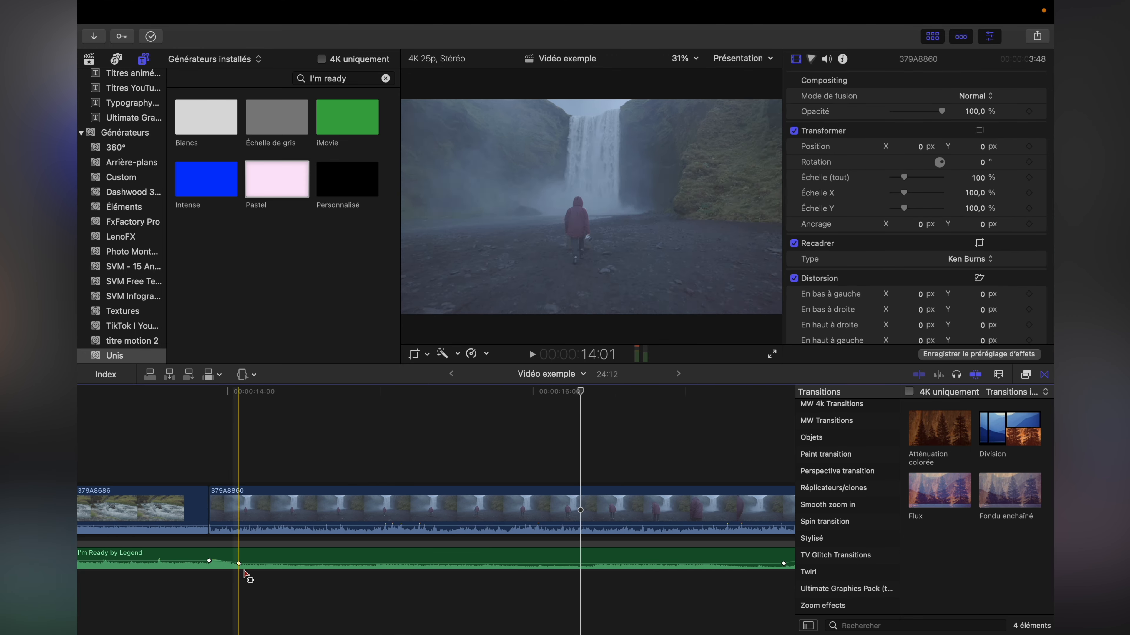
pyautogui.moveTo(238, 565); pyautogui.dragTo(293, 564)
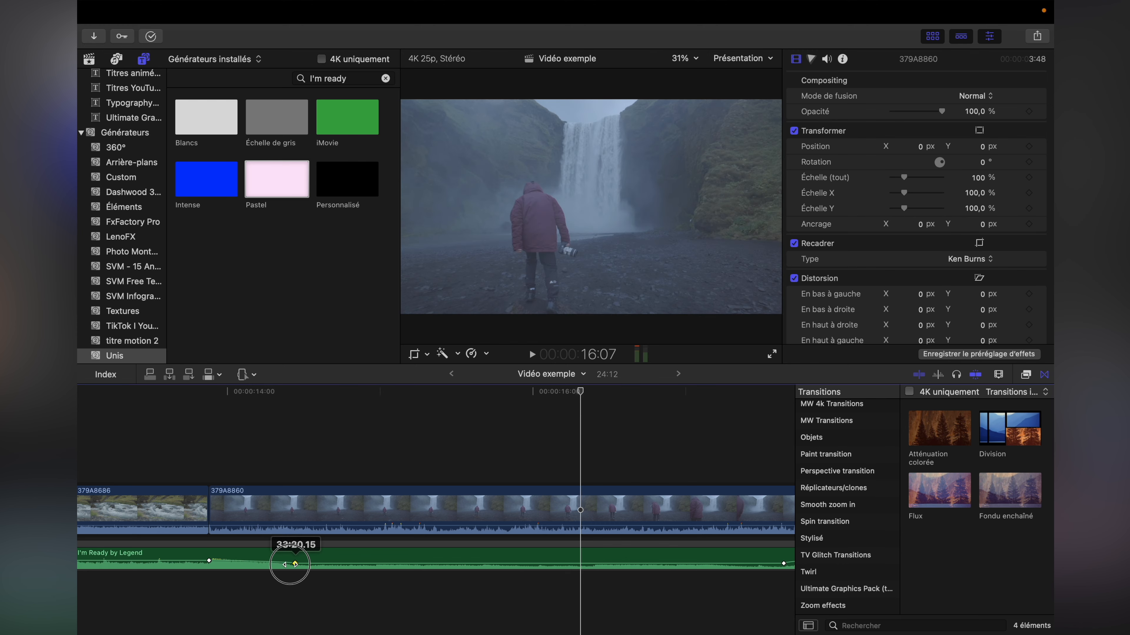
pyautogui.moveTo(218, 565); pyautogui.dragTo(218, 564)
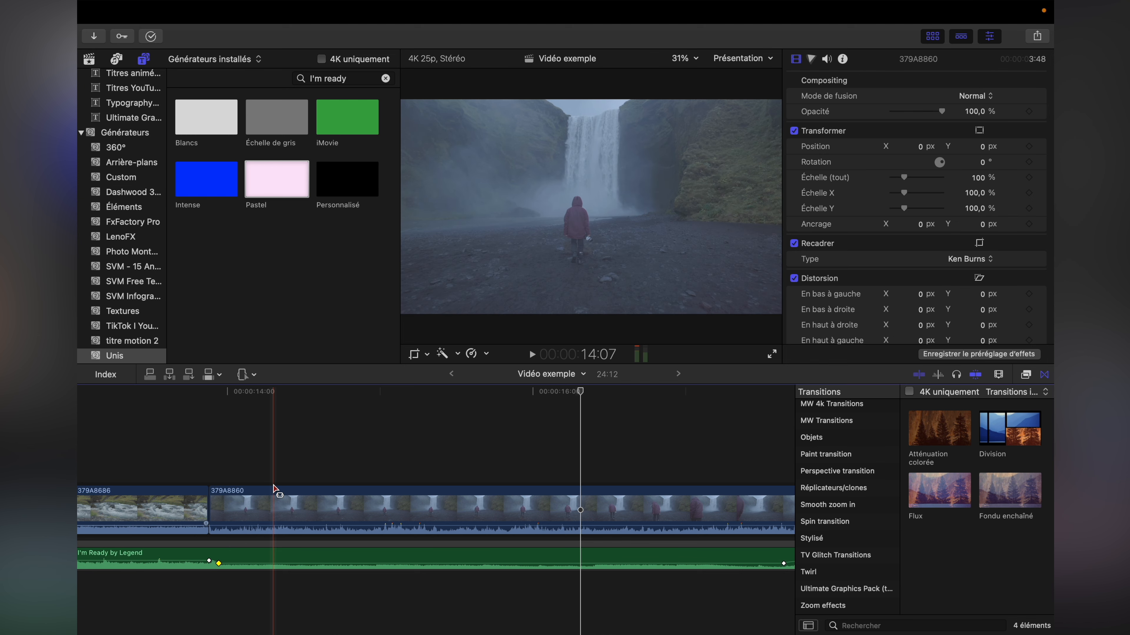
pyautogui.scroll(-3, 404, 556)
pyautogui.scroll(1, 404, 556)
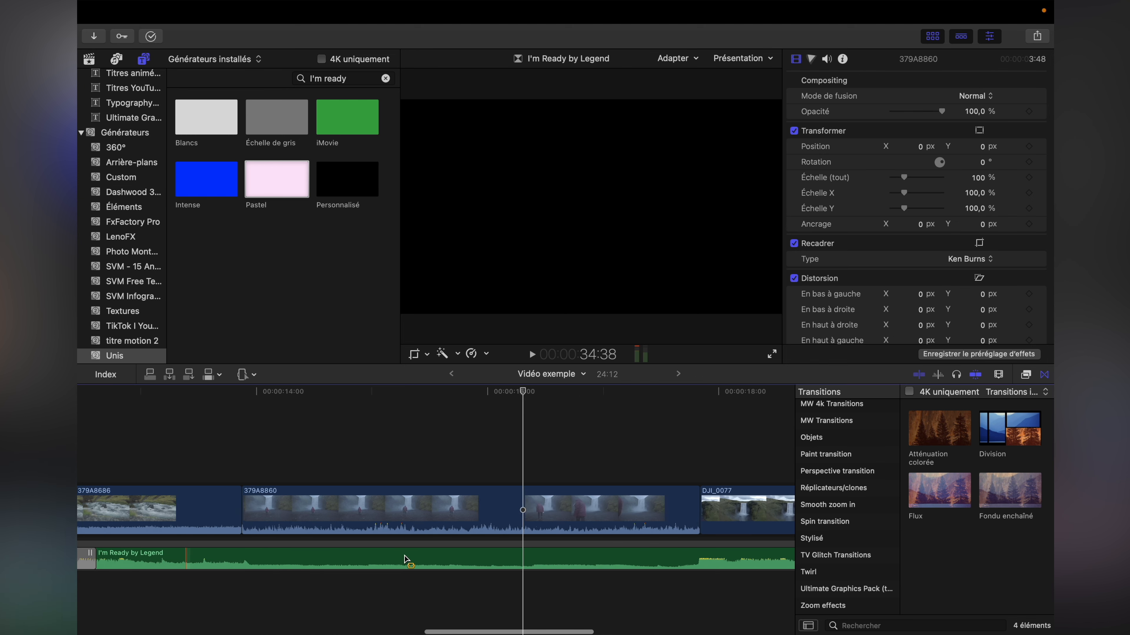
pyautogui.scroll(-2, 404, 557)
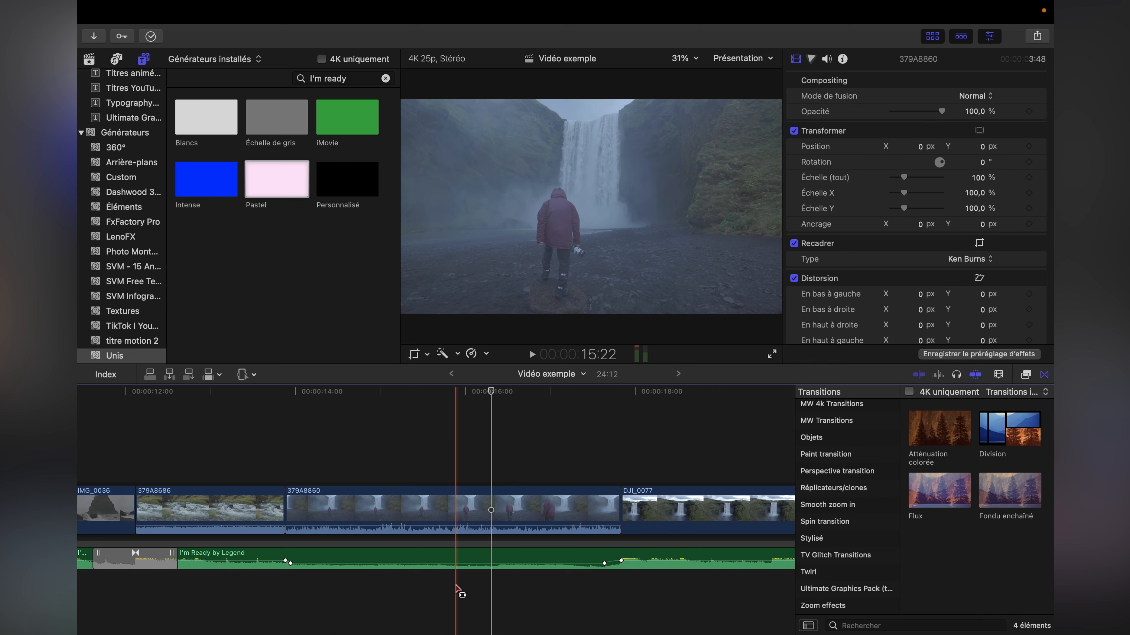
pyautogui.press('c')
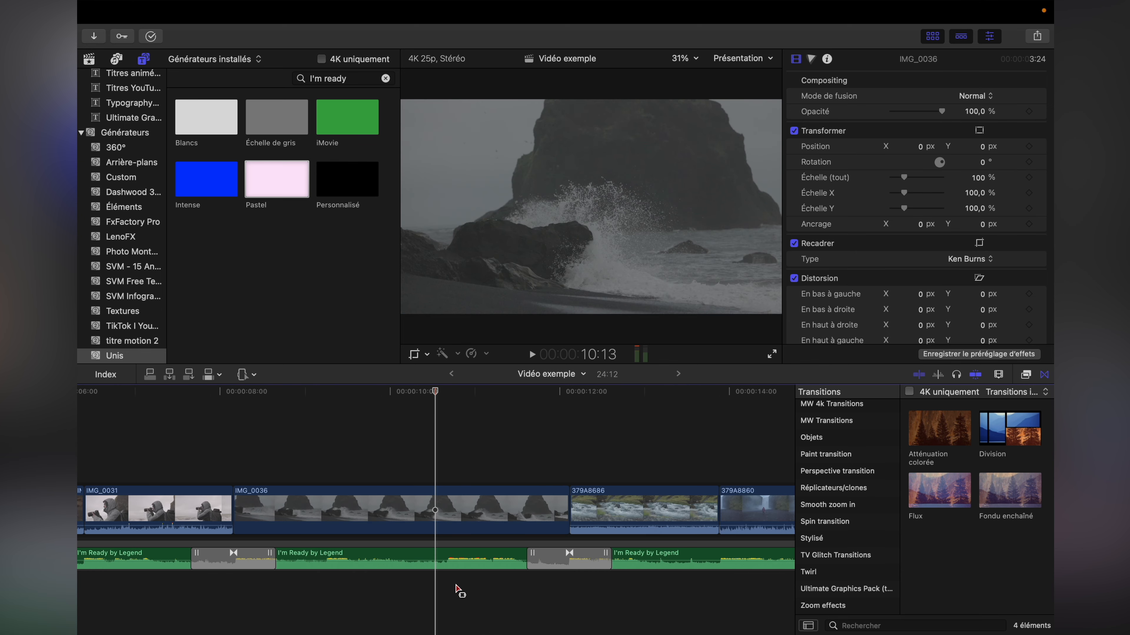
# Step: Return to the Sélection tool, select all the I'm Ready by Legend segments with their transitions, and disable them
pyautogui.scroll(3, 231, 605)
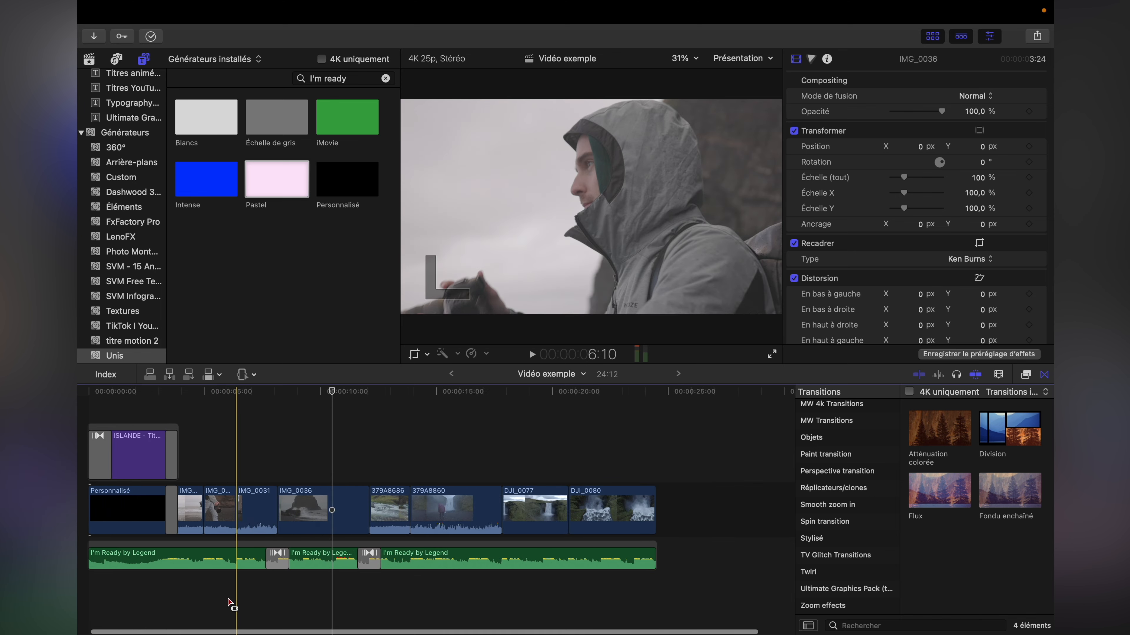
pyautogui.hscroll(-2, 231, 605)
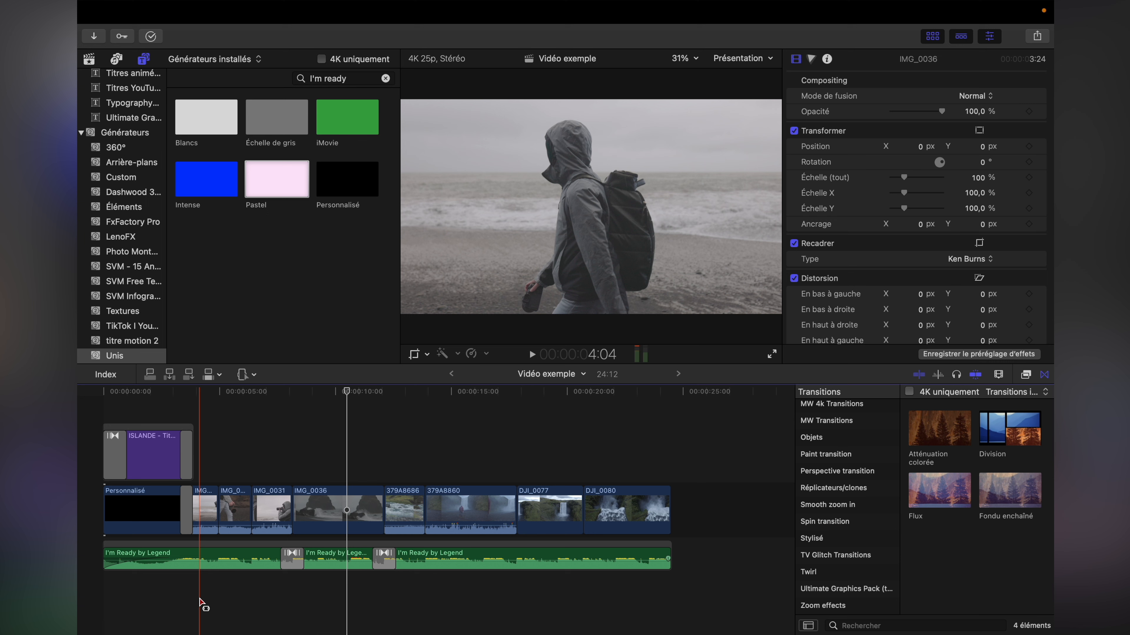
pyautogui.scroll(5, 200, 602)
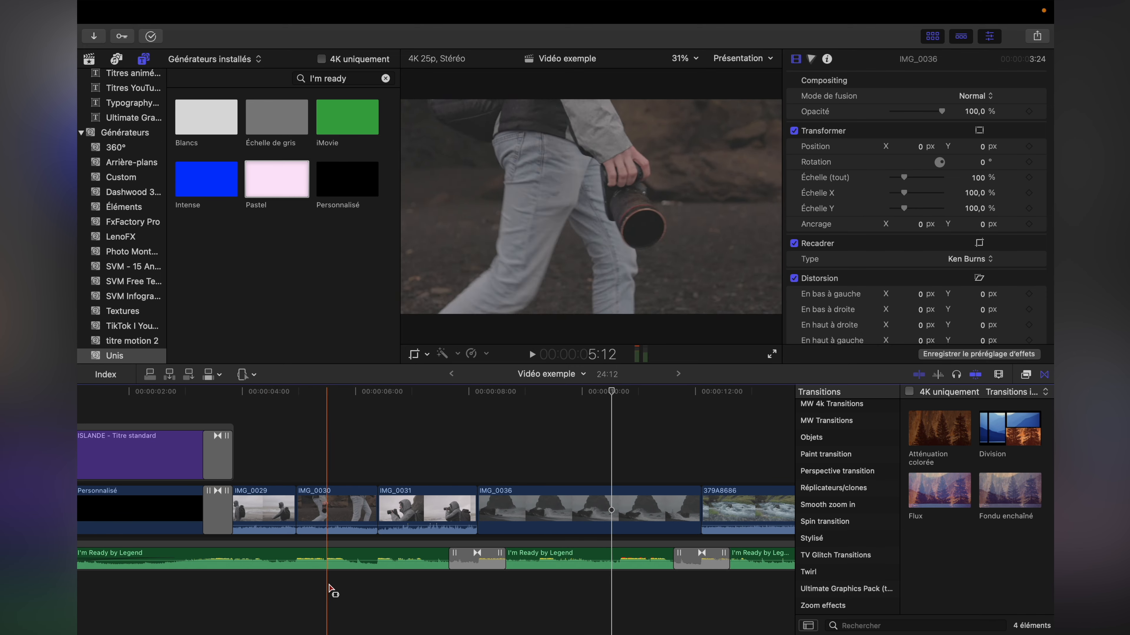
pyautogui.press('a')
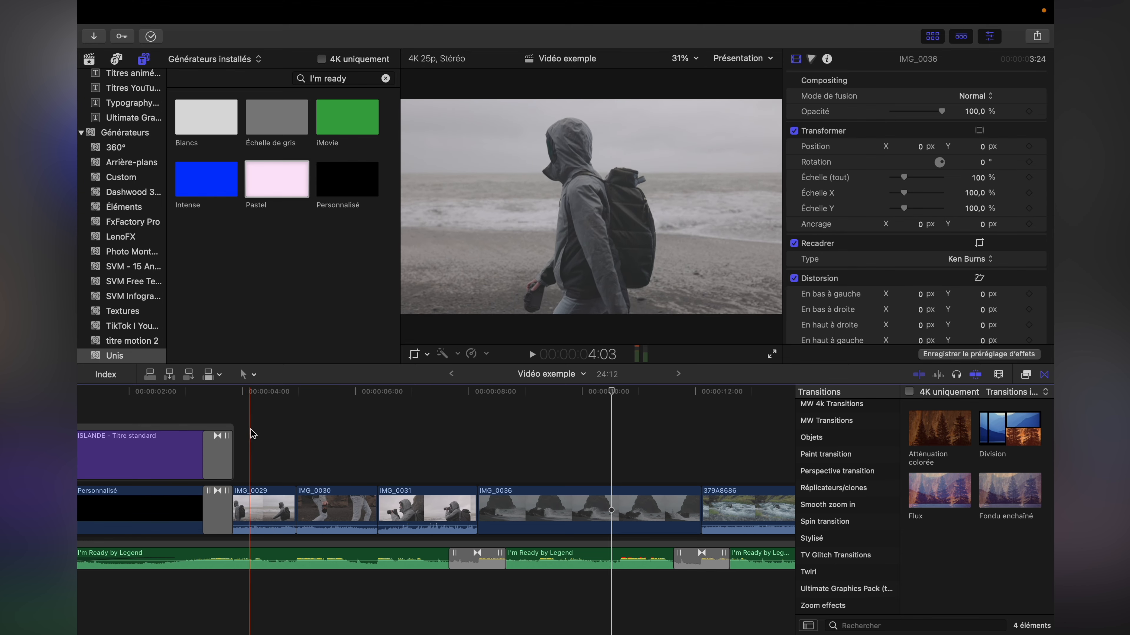
pyautogui.click(265, 454)
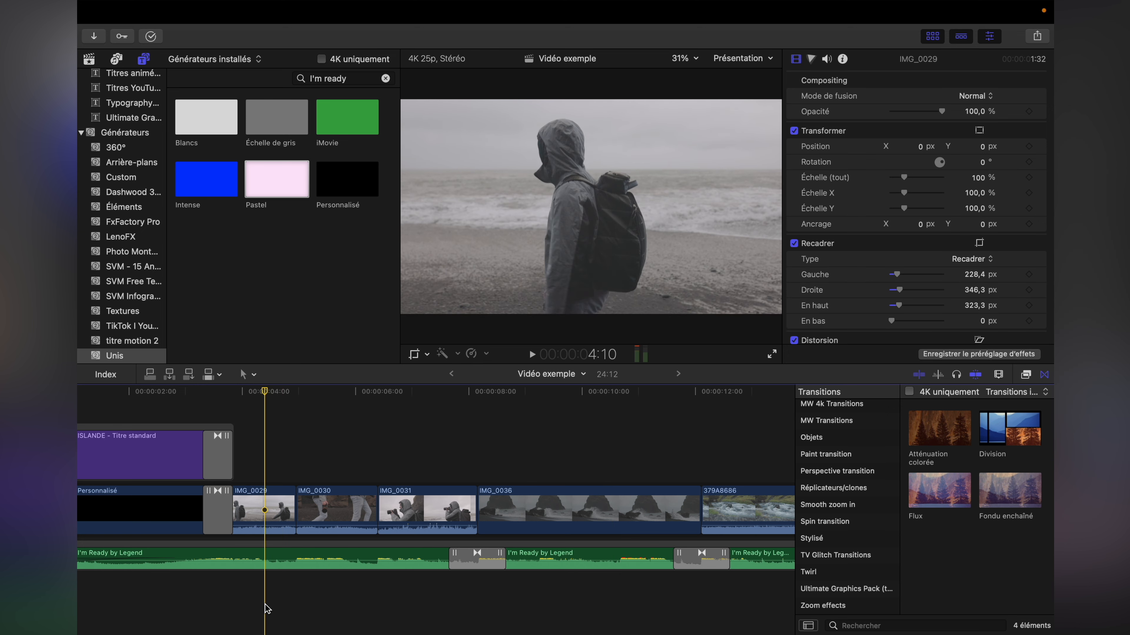
pyautogui.moveTo(500, 604); pyautogui.dragTo(759, 557)
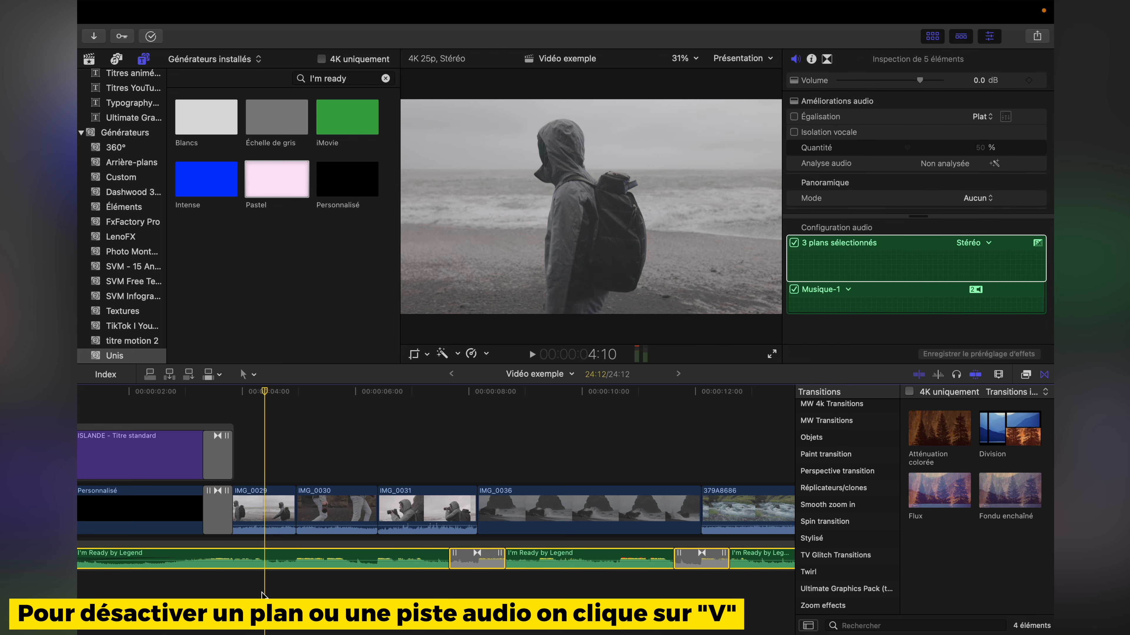
pyautogui.press('v')
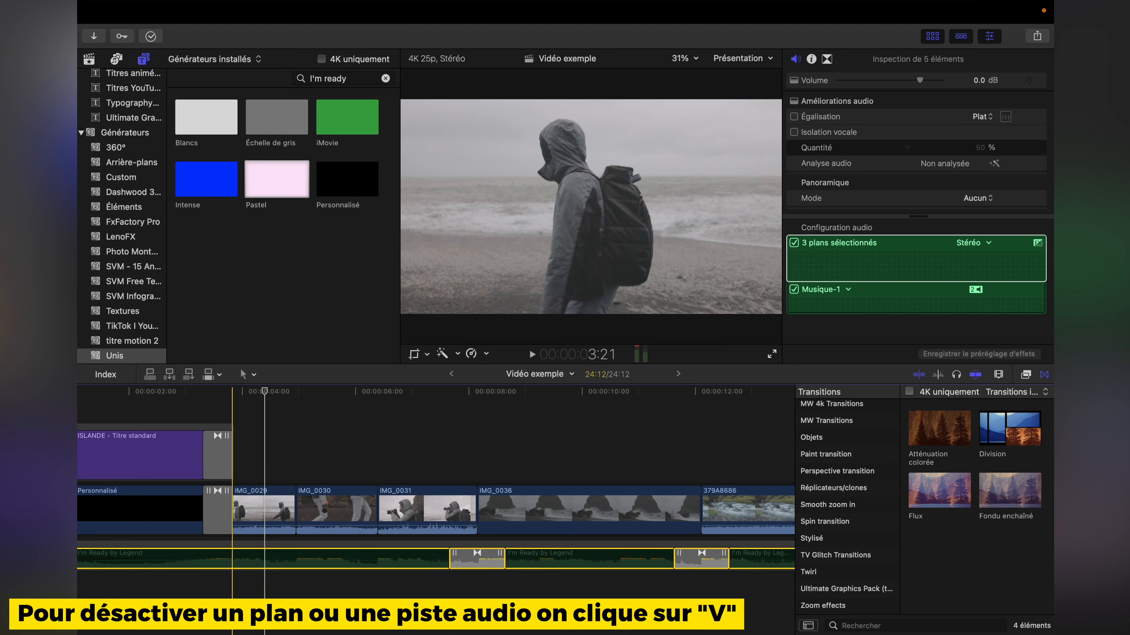
# Step: Lower the playback volume and play the clips' own sound from the start of IMG_0029 into IMG_0031
pyautogui.click(236, 602)
pyautogui.press('XF86AudioLowerVolume')
pyautogui.press('XF86AudioLowerVolume')
pyautogui.press('XF86AudioLowerVolume')
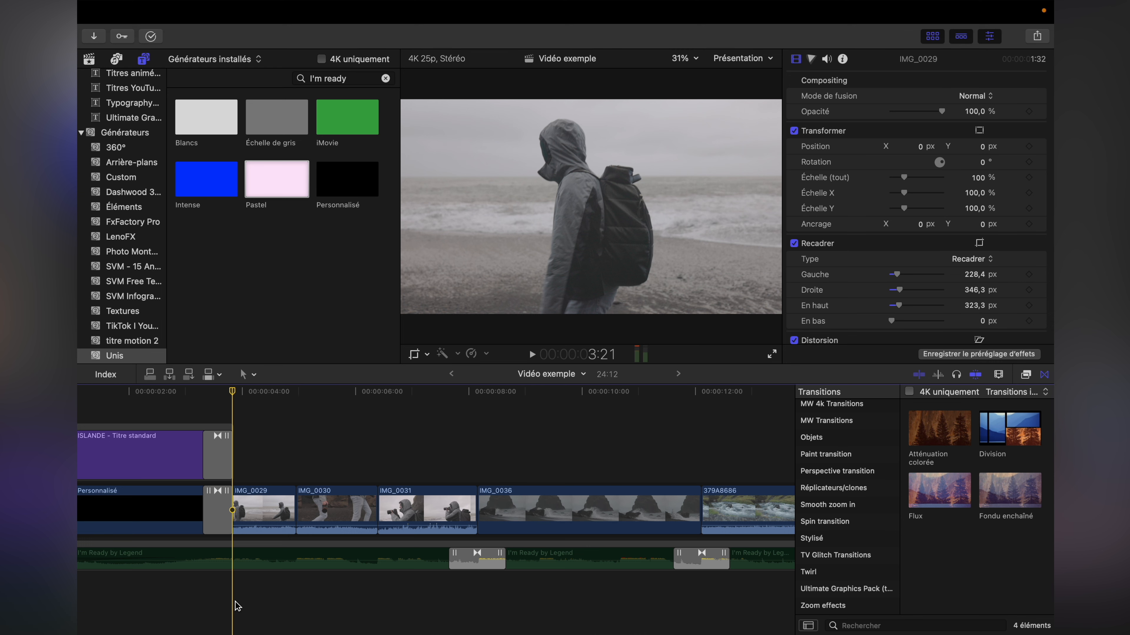
pyautogui.press('space')
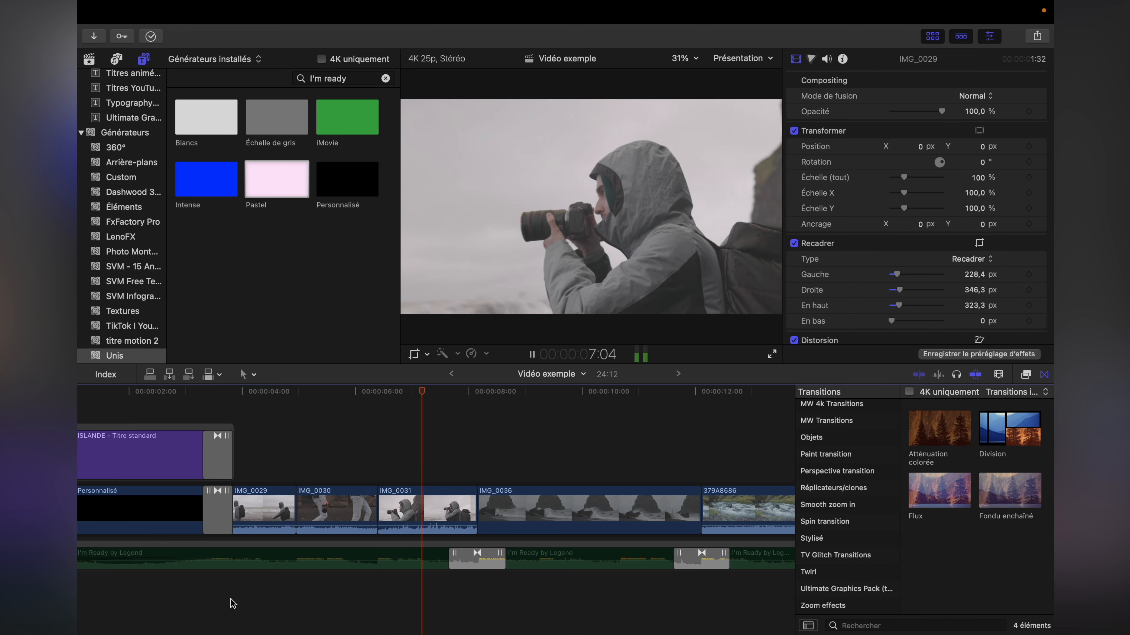
pyautogui.press('space')
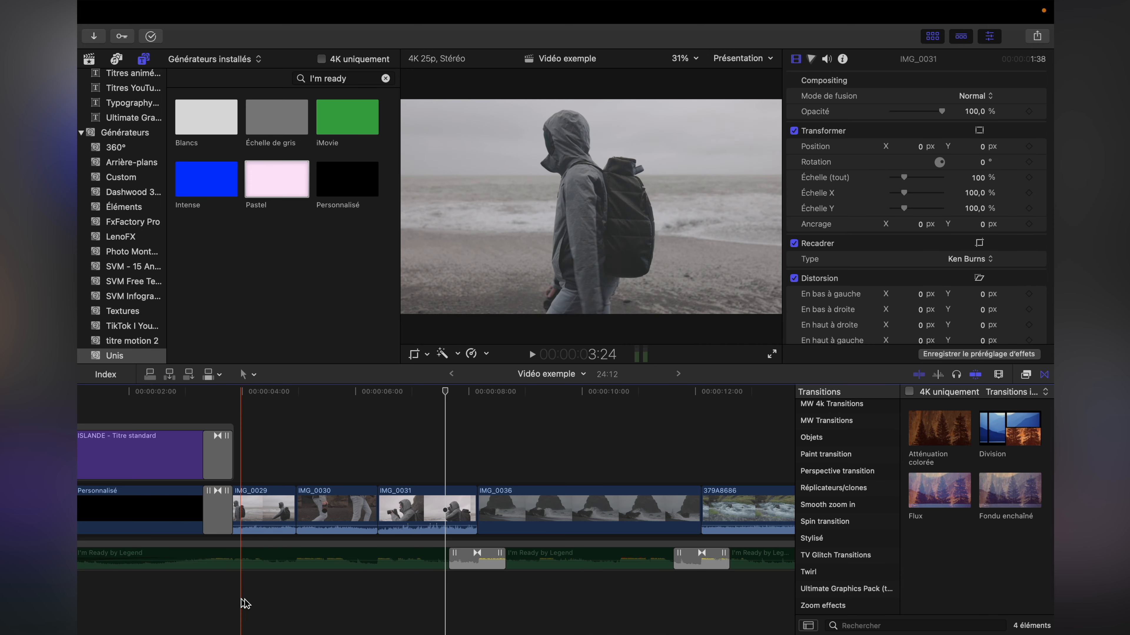
# Step: Lower the audio level of clips IMG_0029, IMG_0030 and IMG_0031, bringing IMG_0031 to about -11 dB
pyautogui.click(264, 526)
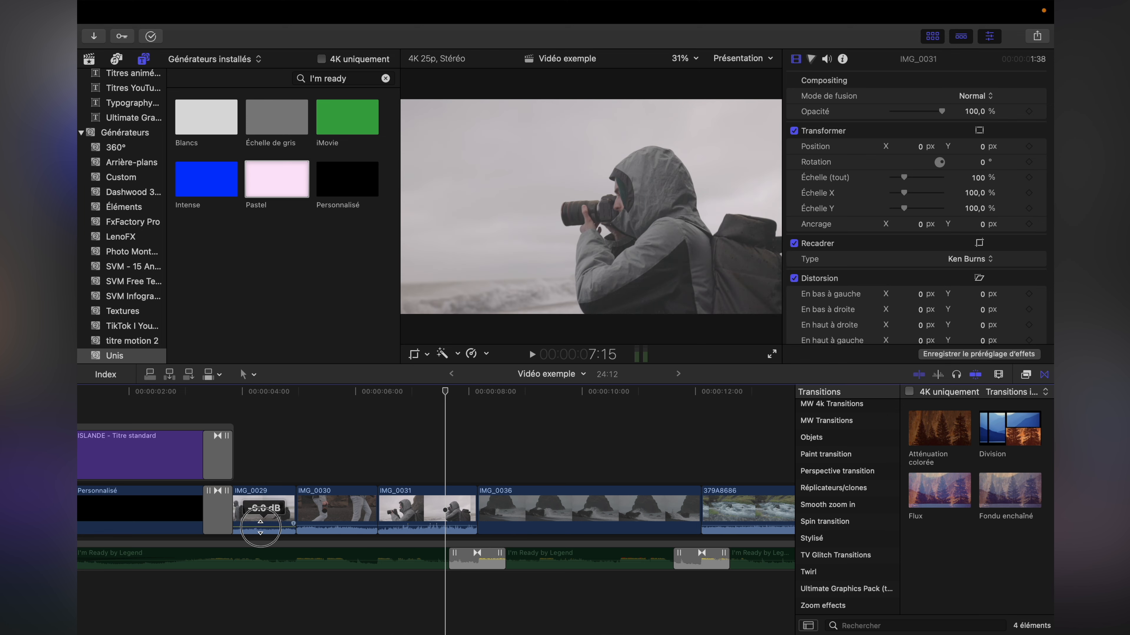
pyautogui.click(320, 525)
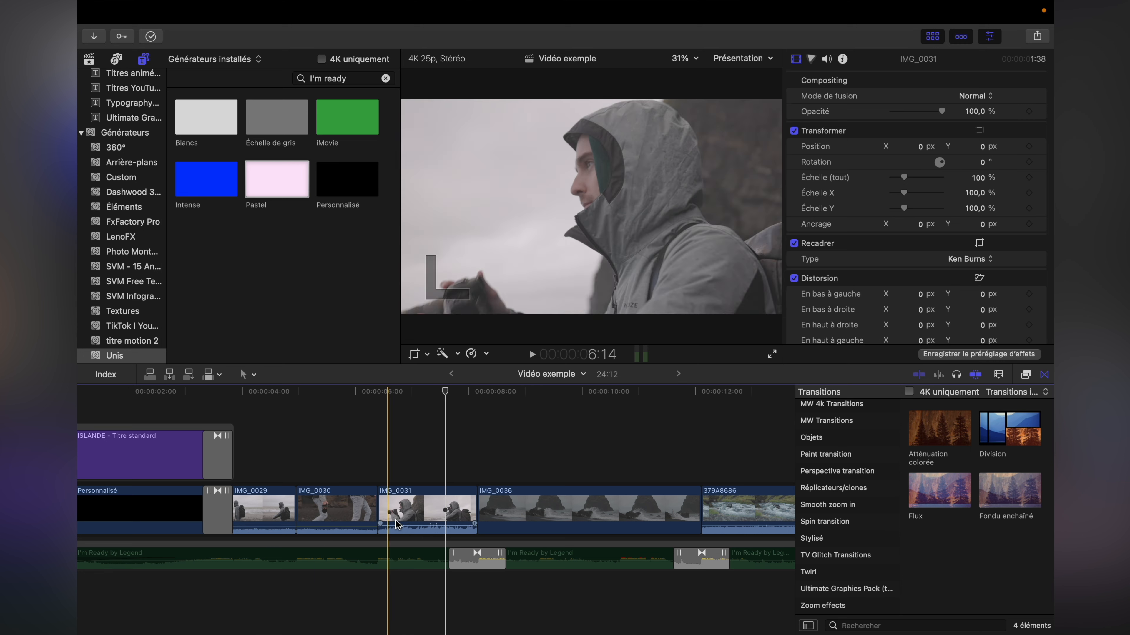
pyautogui.click(407, 525)
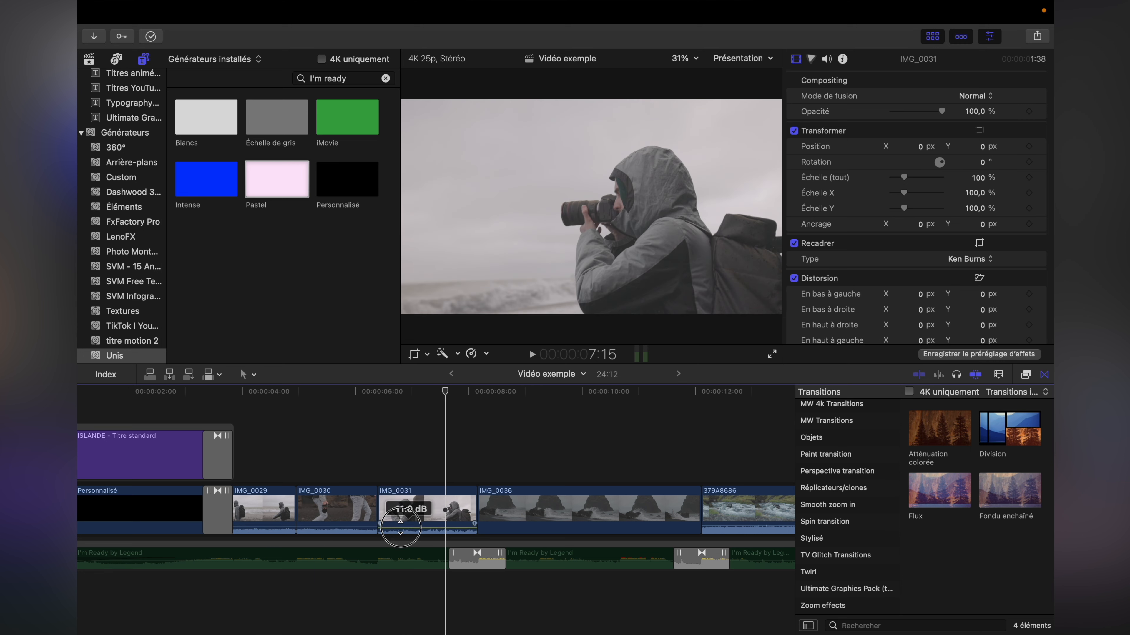
# Step: Re-enable all the I'm Ready by Legend music segments and play back from 3:15 into IMG_0031 to check the mix
pyautogui.moveTo(277, 604); pyautogui.dragTo(764, 559)
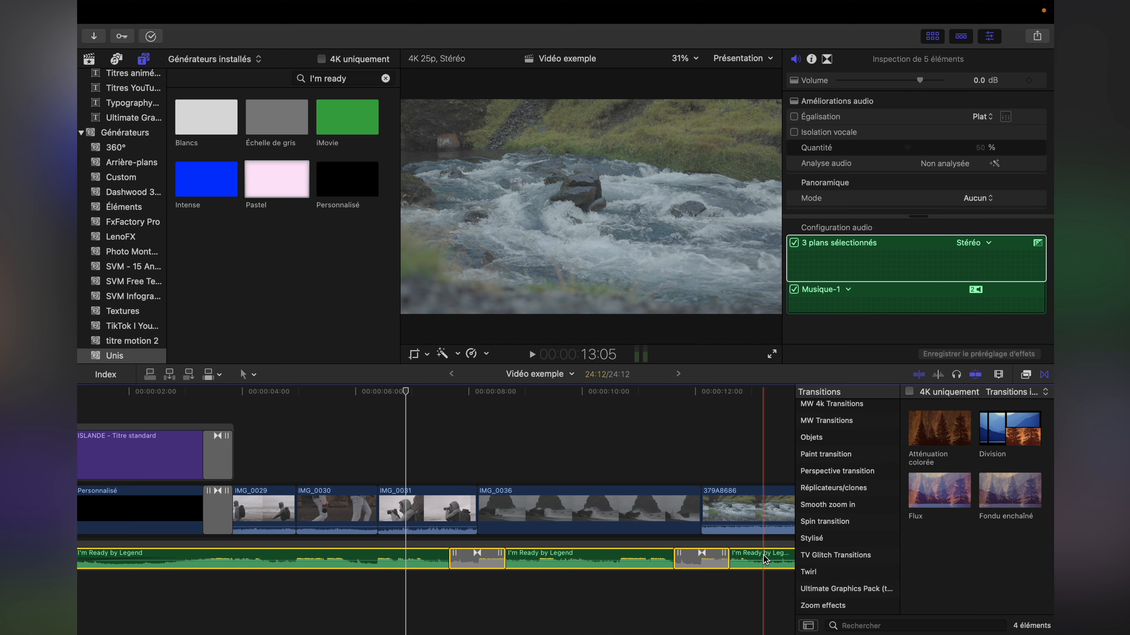
pyautogui.click(221, 609)
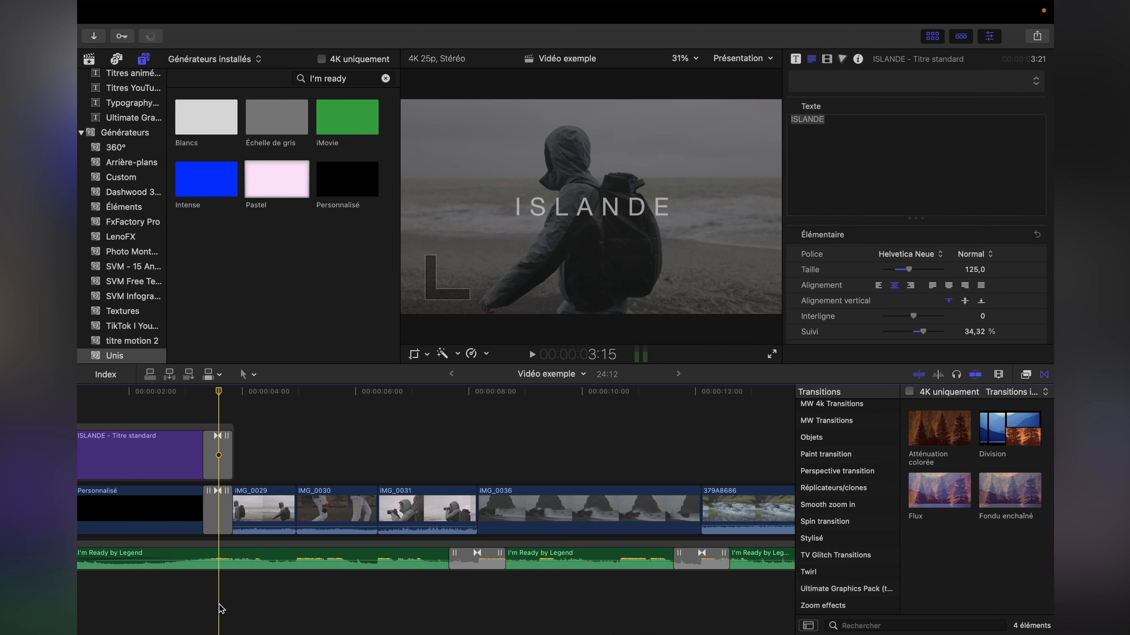
pyautogui.press('space')
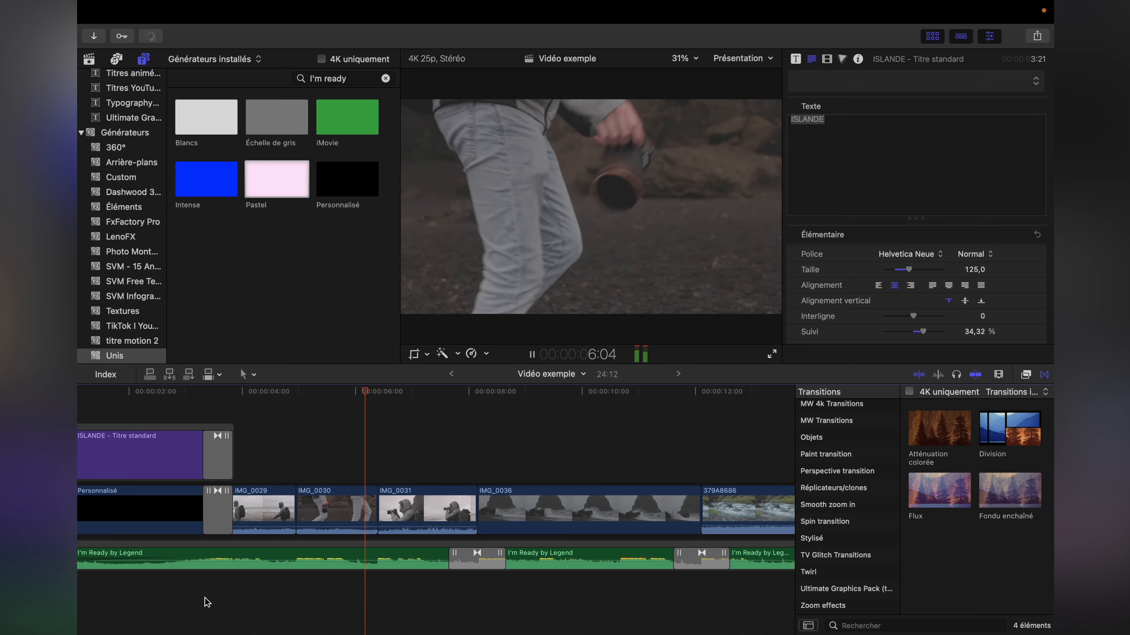
pyautogui.press('space')
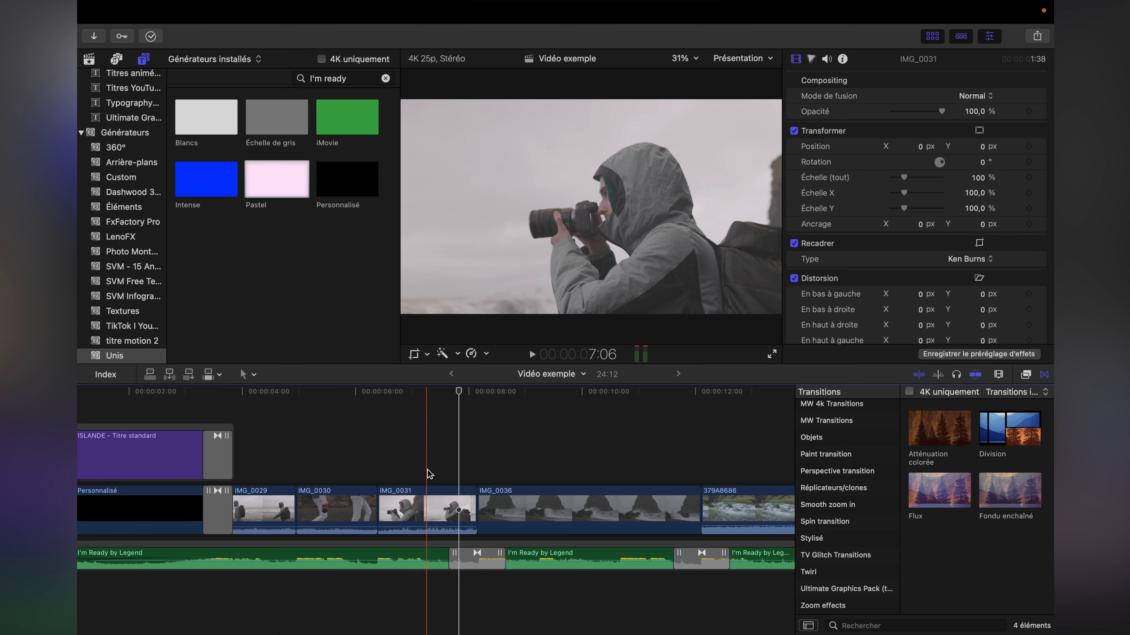
# Step: Place the playhead at the start of IMG_0036 and search the Effets sonores library for "ocean"
pyautogui.hscroll(5, 427, 469)
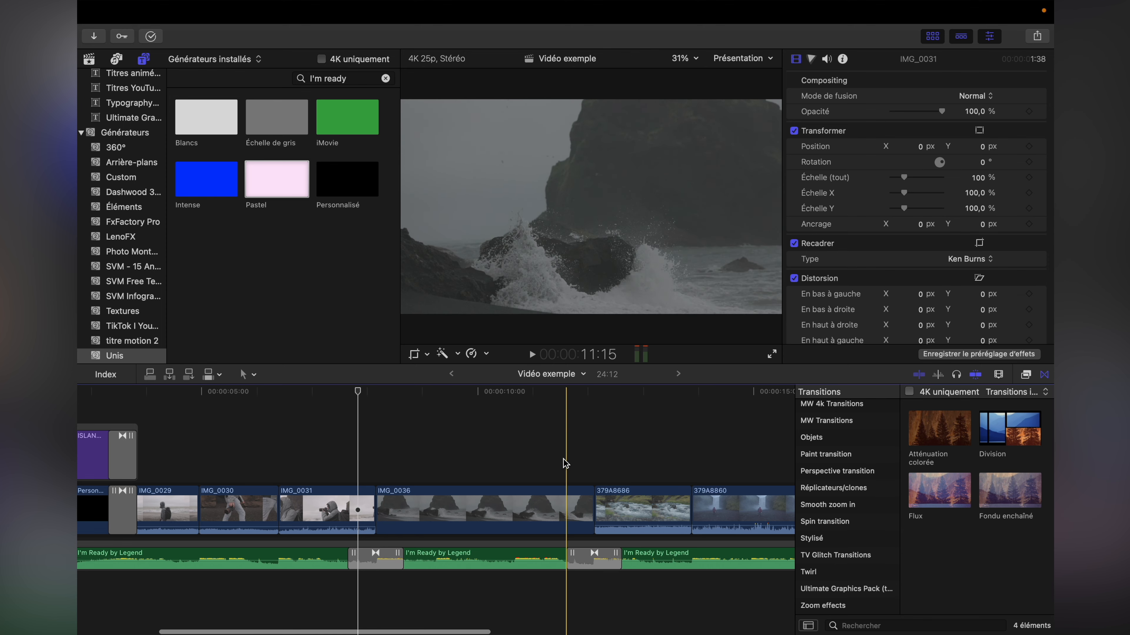
pyautogui.click(374, 438)
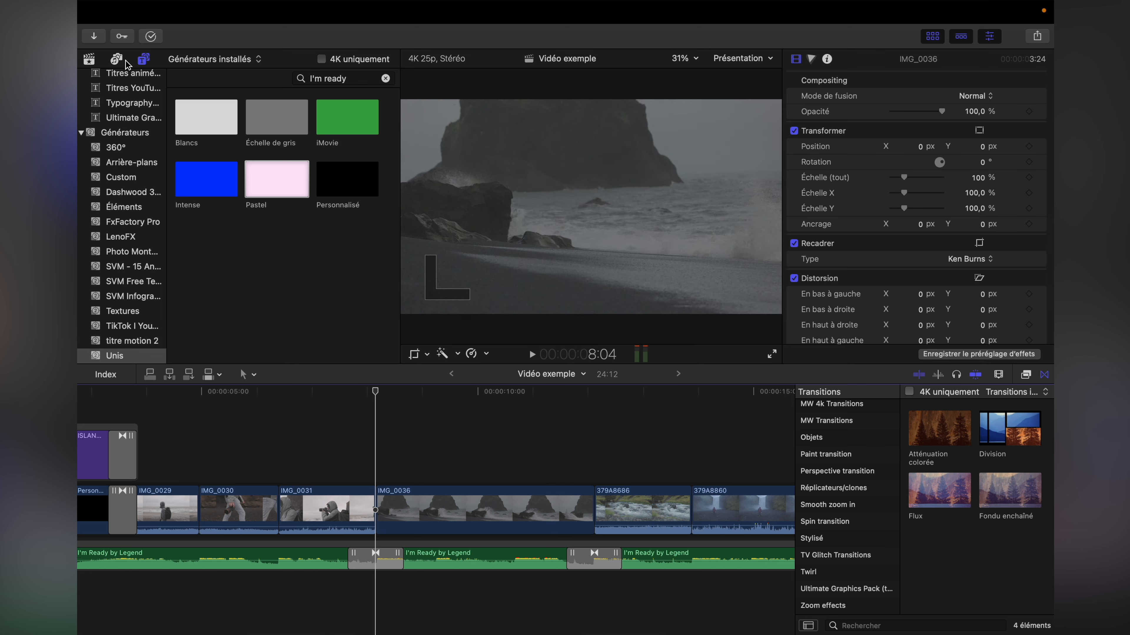
pyautogui.click(116, 59)
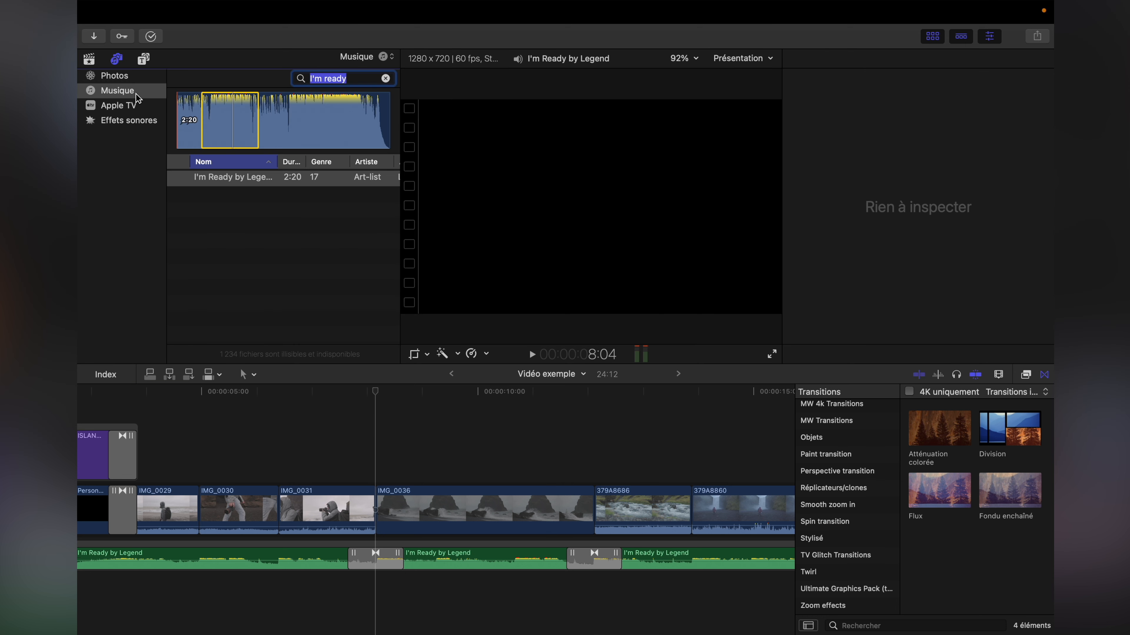
pyautogui.click(126, 121)
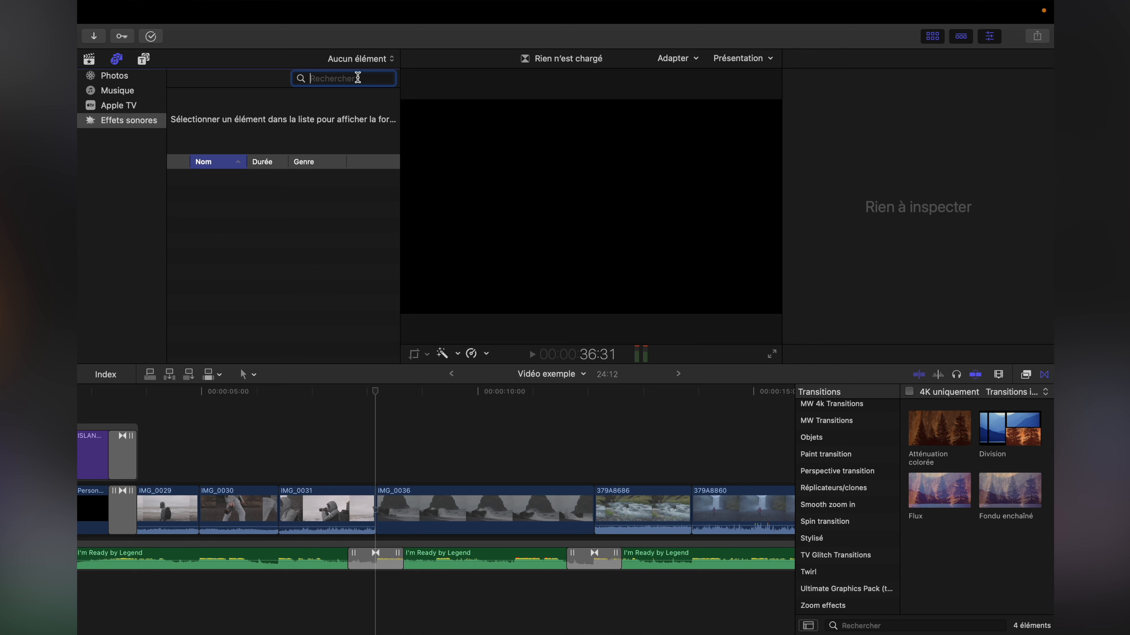
pyautogui.write('ocean')
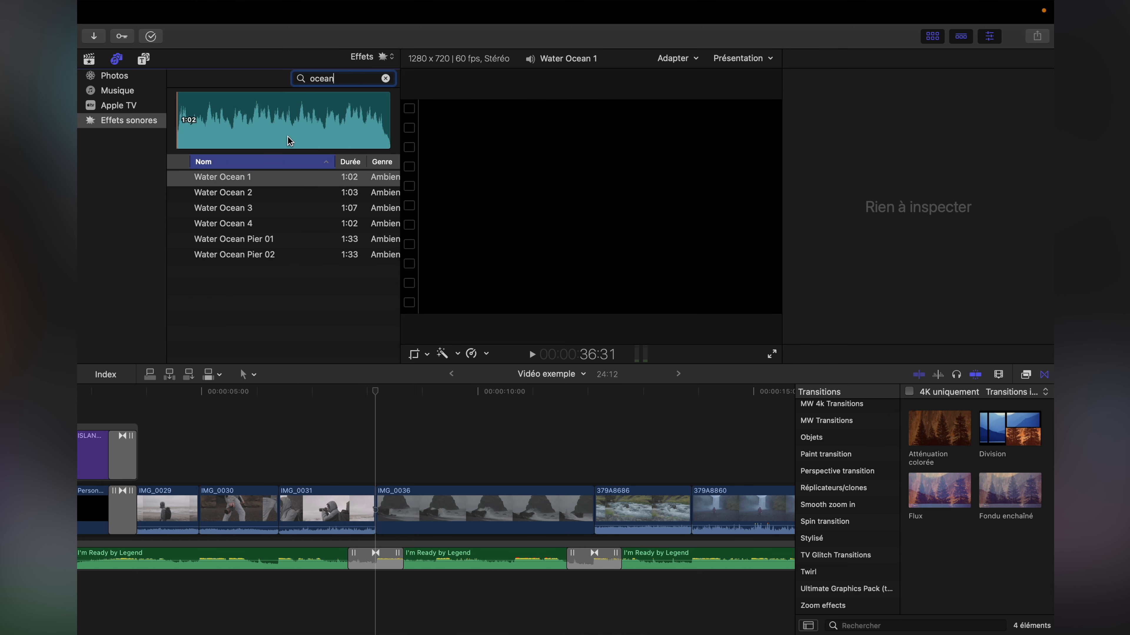
# Step: Mark a portion of the Water Ocean 4 sound effect and add it beneath the start of IMG_0036
pyautogui.click(250, 225)
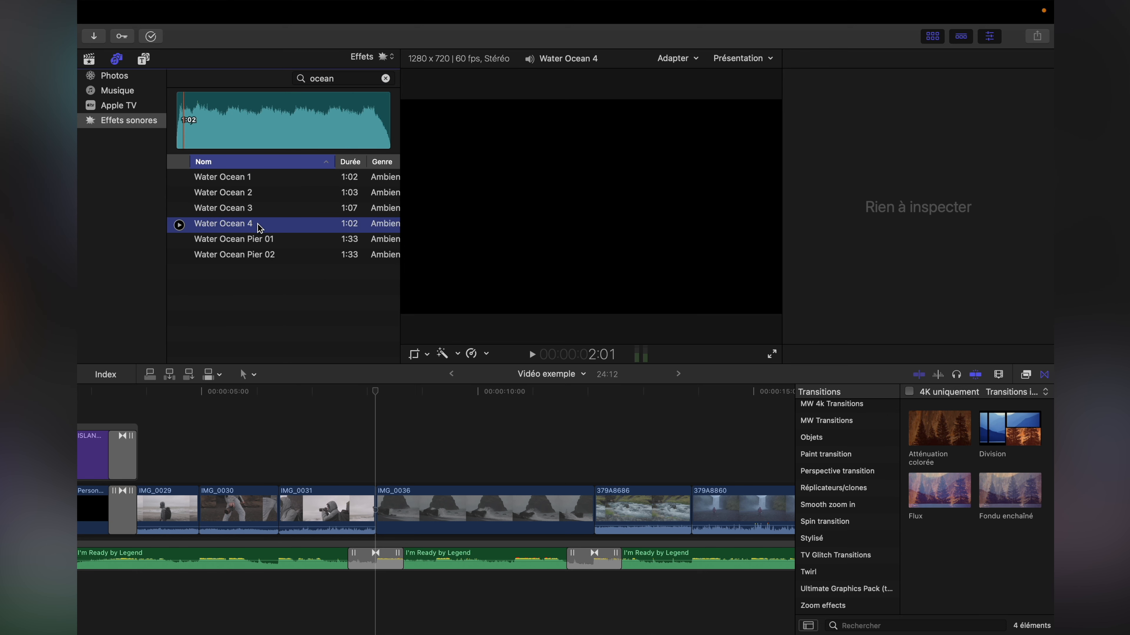
pyautogui.click(179, 130)
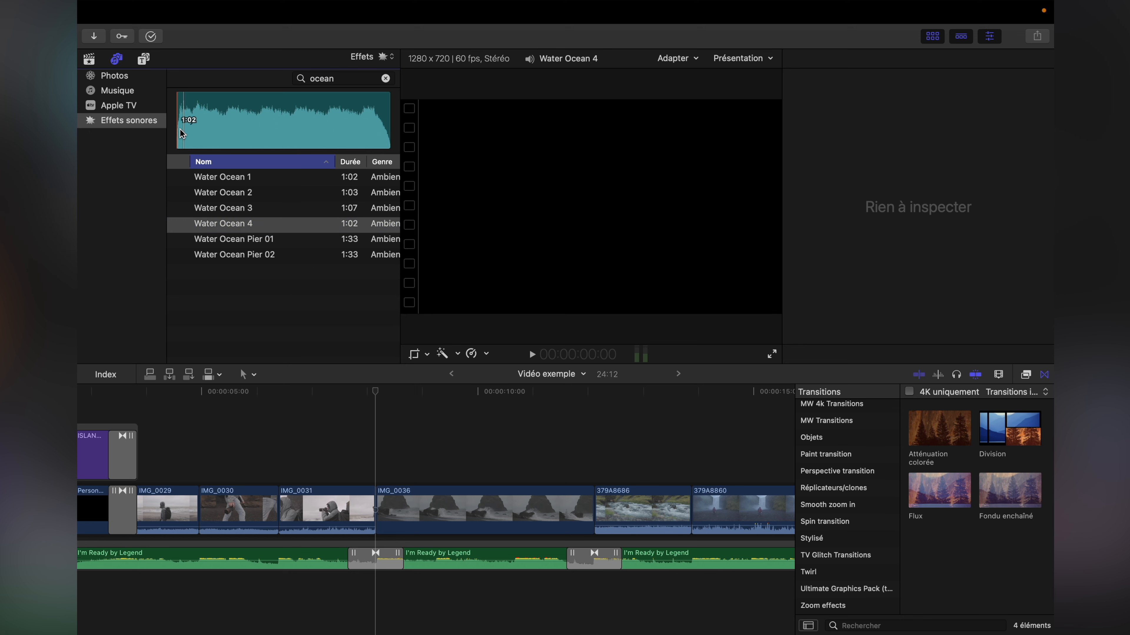
pyautogui.moveTo(212, 127); pyautogui.dragTo(369, 555)
# Step: Trim the end of Water Ocean 4 to the end of IMG_0036 and extend its start slightly under IMG_0031, about 4:14 long
pyautogui.hscroll(5, 369, 555)
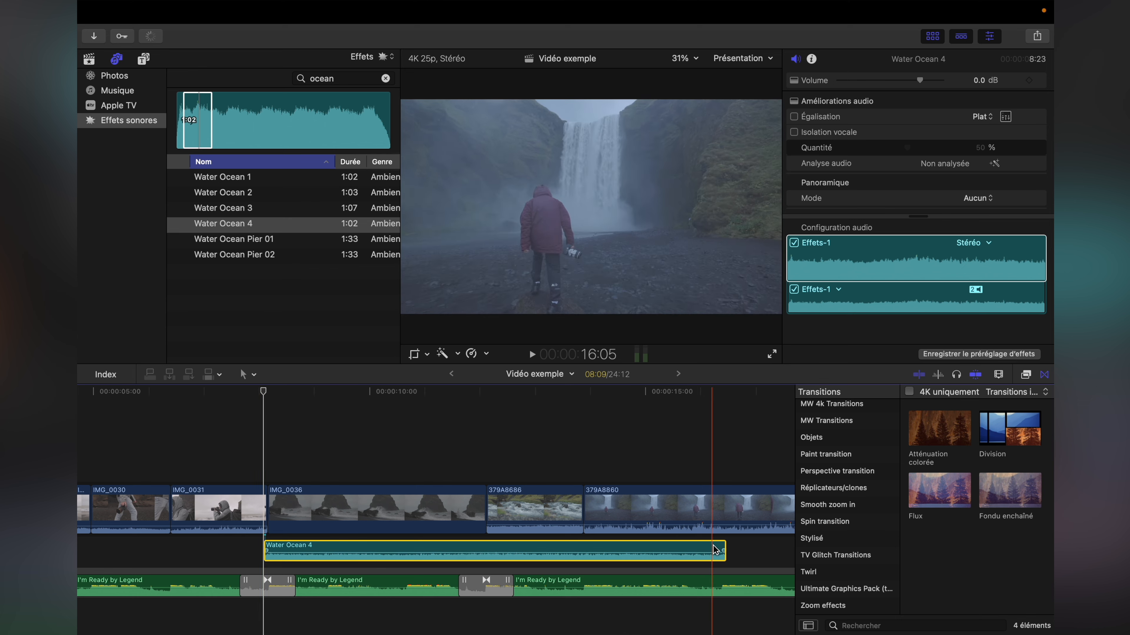
pyautogui.moveTo(724, 550); pyautogui.dragTo(484, 537)
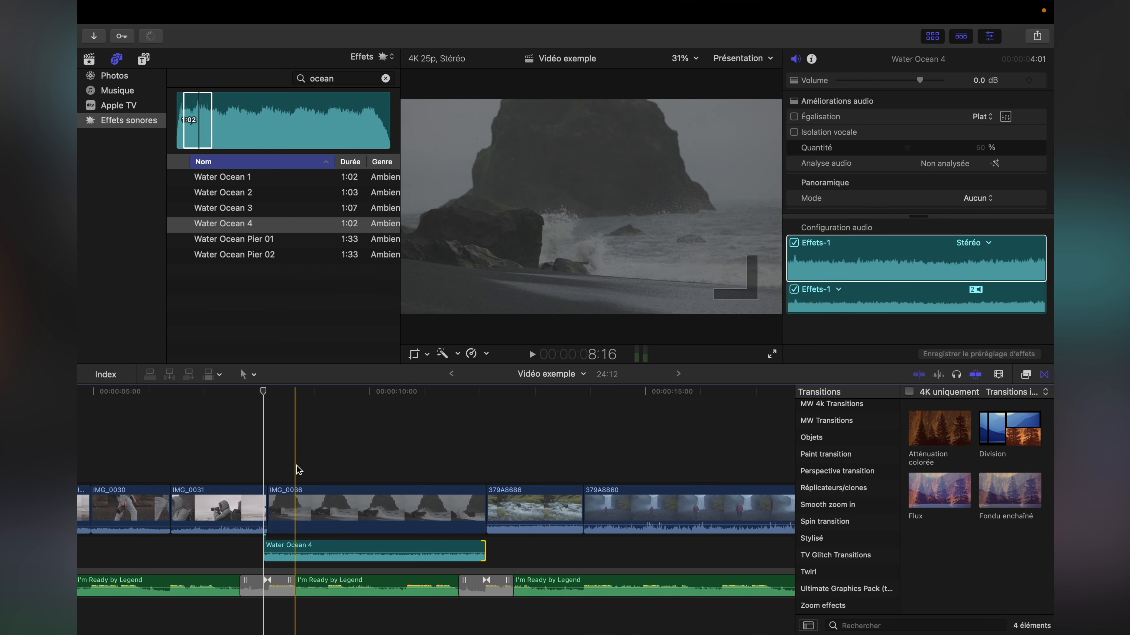
pyautogui.hscroll(-2, 316, 472)
pyautogui.press('super+equal')
pyautogui.moveTo(308, 550); pyautogui.dragTo(285, 553)
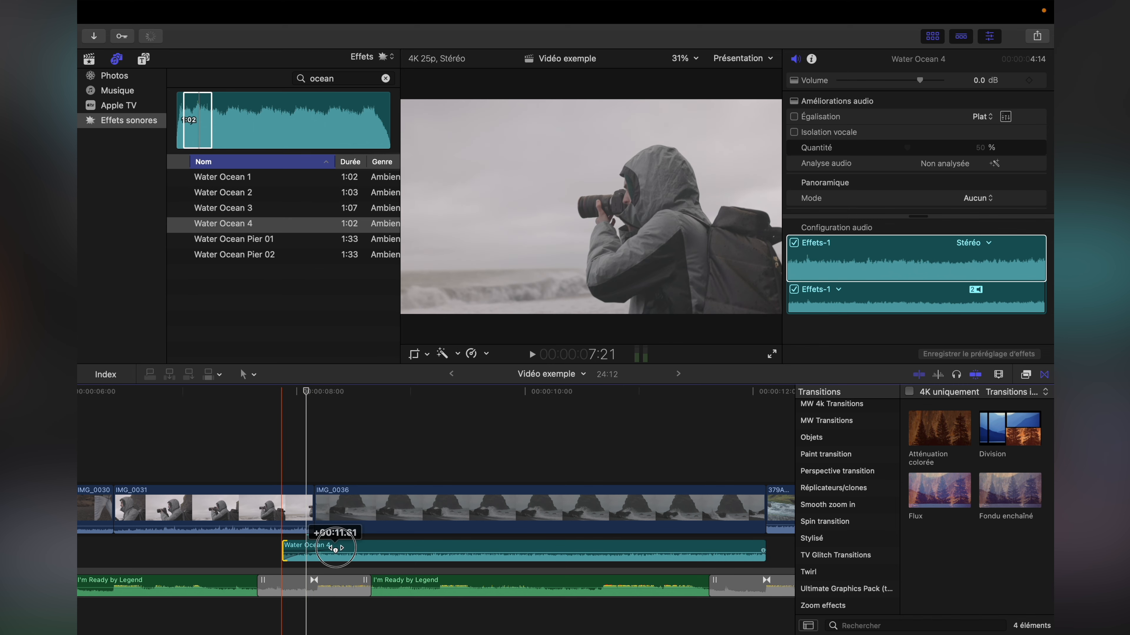
# Step: Extend the end of Water Ocean 4 slightly under 379A8686 with a fade-out, about 4:34 long, and play back from 7:11
pyautogui.hscroll(3, 335, 548)
pyautogui.moveTo(677, 546); pyautogui.dragTo(712, 551)
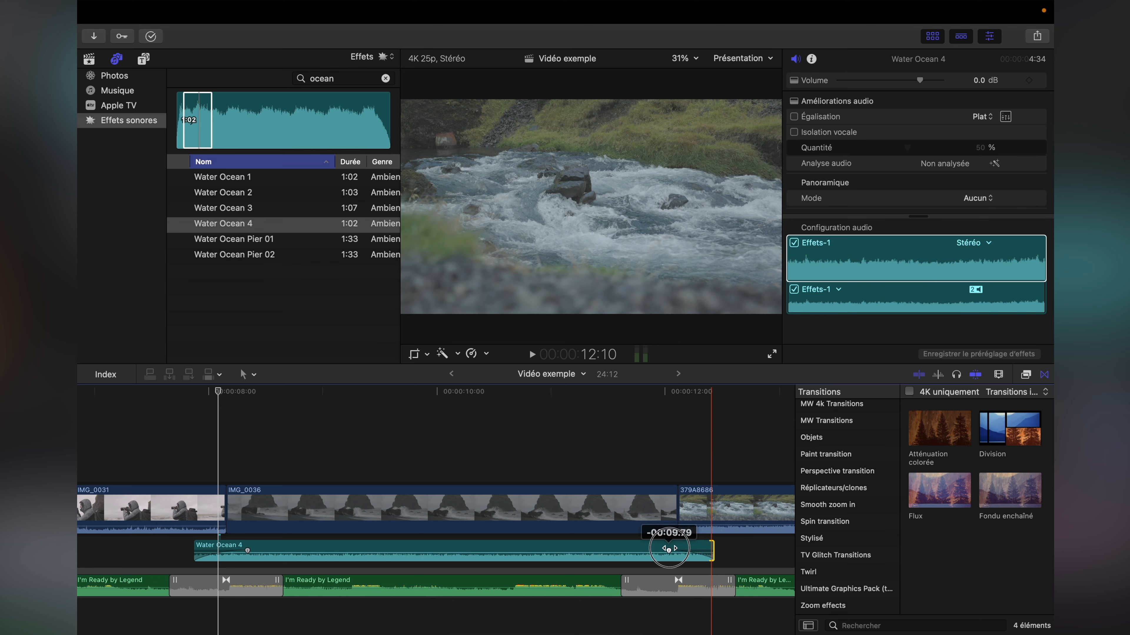
pyautogui.press('super+minus')
pyautogui.click(177, 463)
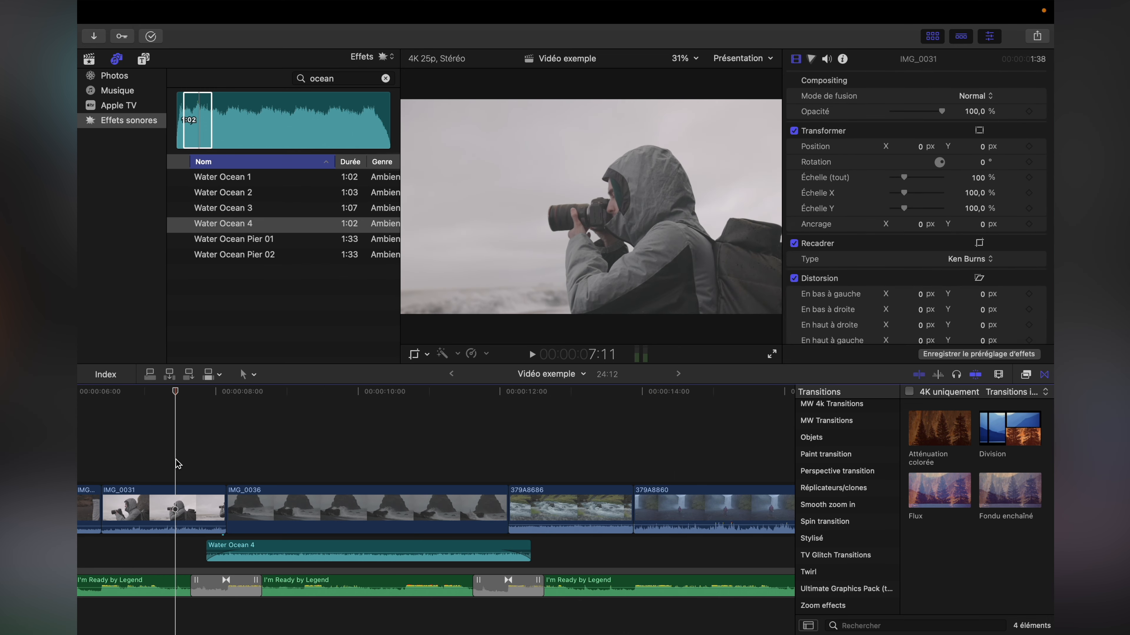
pyautogui.press('space')
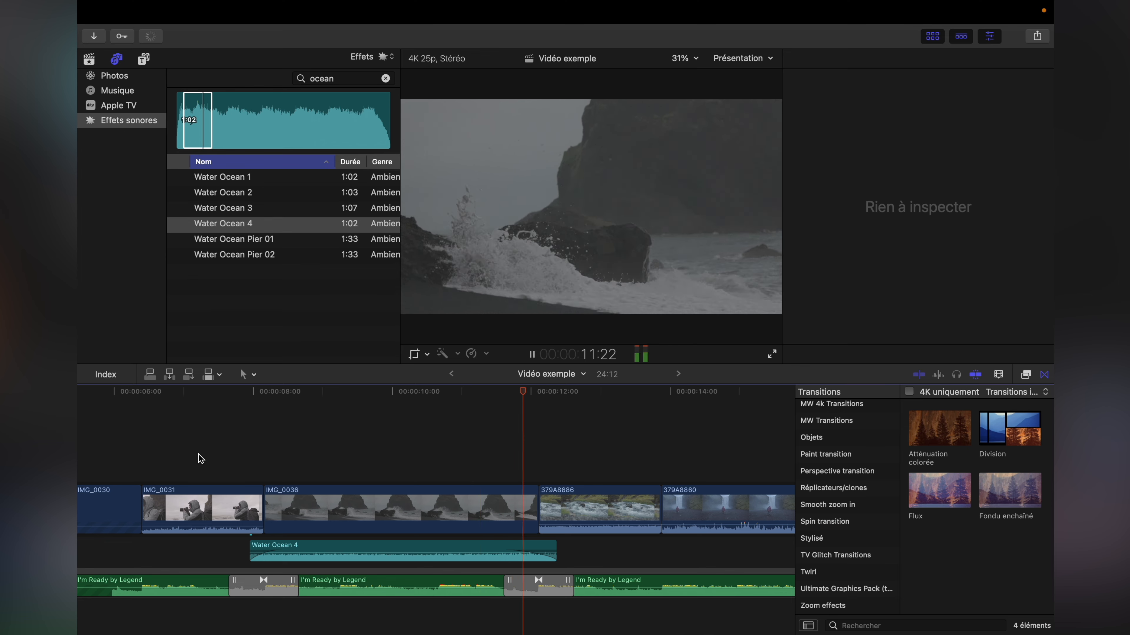
pyautogui.press('space')
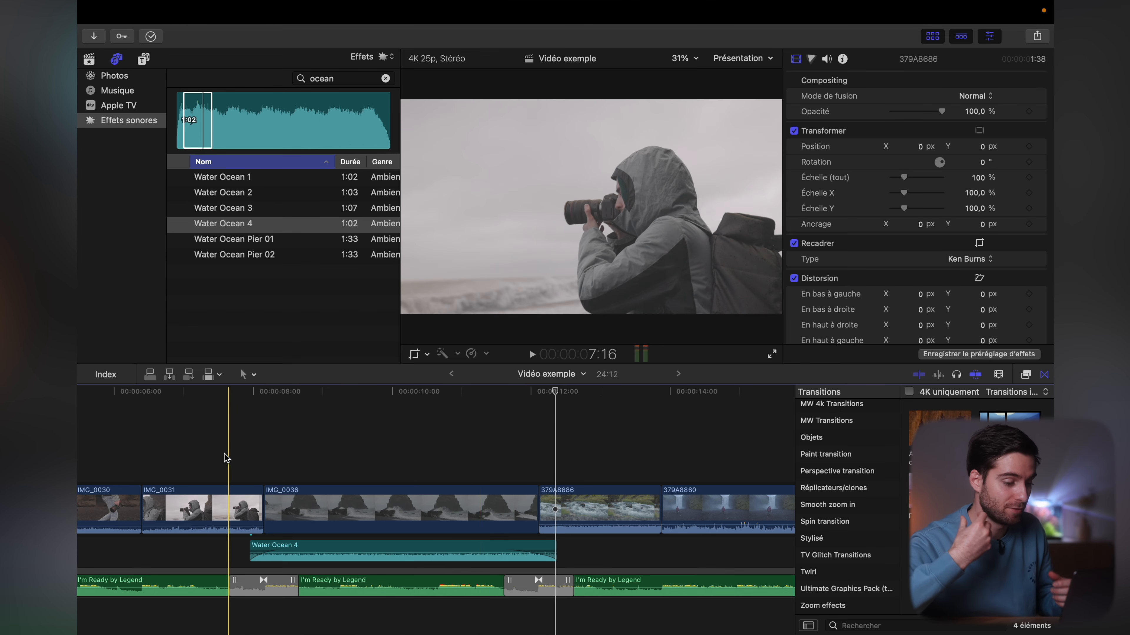
# Step: Detach the audio of clip 379A8686 from its video
pyautogui.hscroll(5, 422, 466)
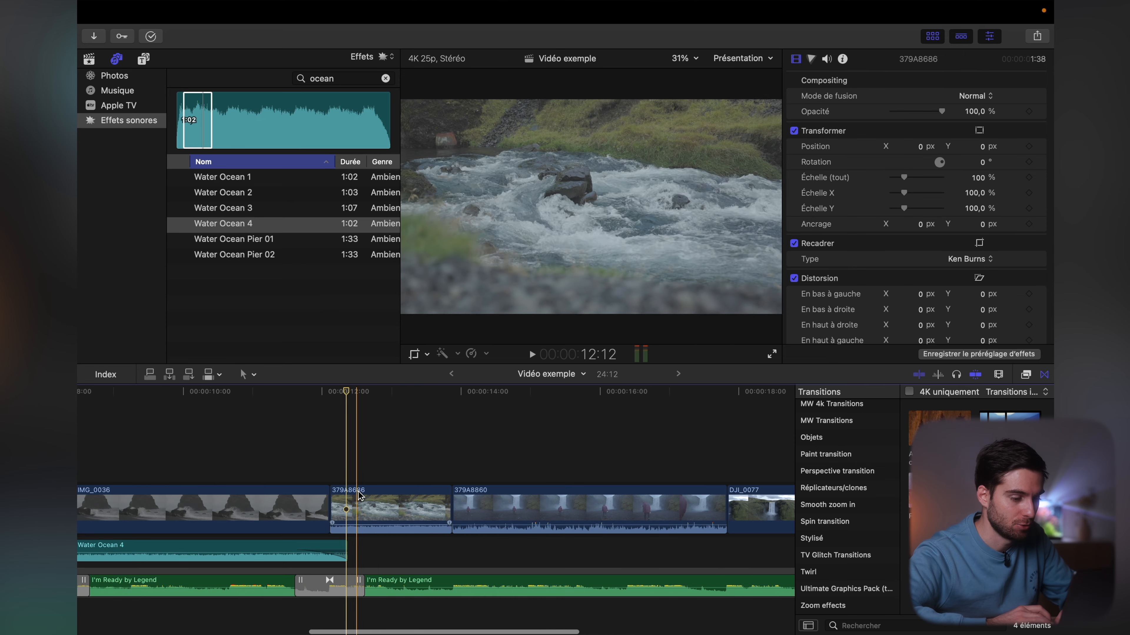
pyautogui.click(357, 500)
pyautogui.scroll(3, 356, 498)
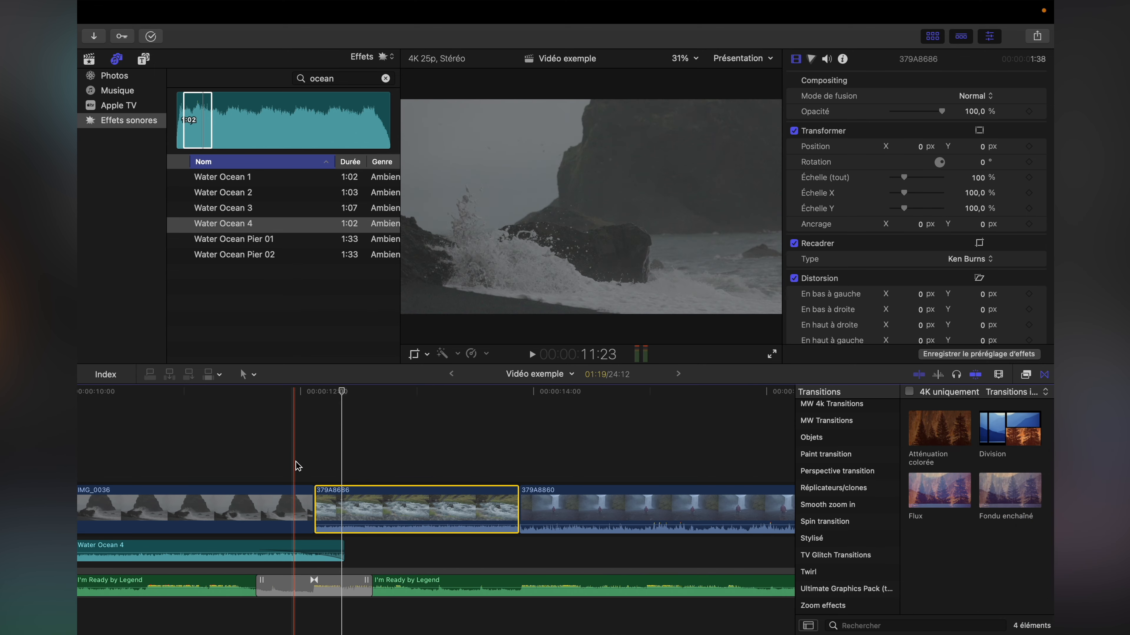
pyautogui.rightClick(343, 512)
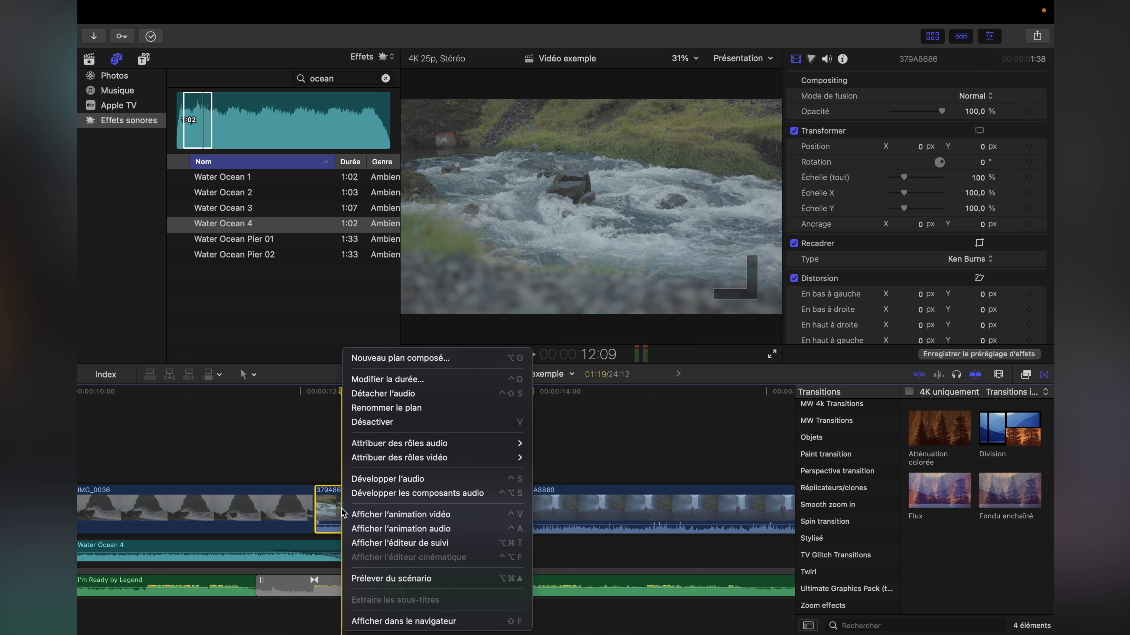
pyautogui.click(405, 394)
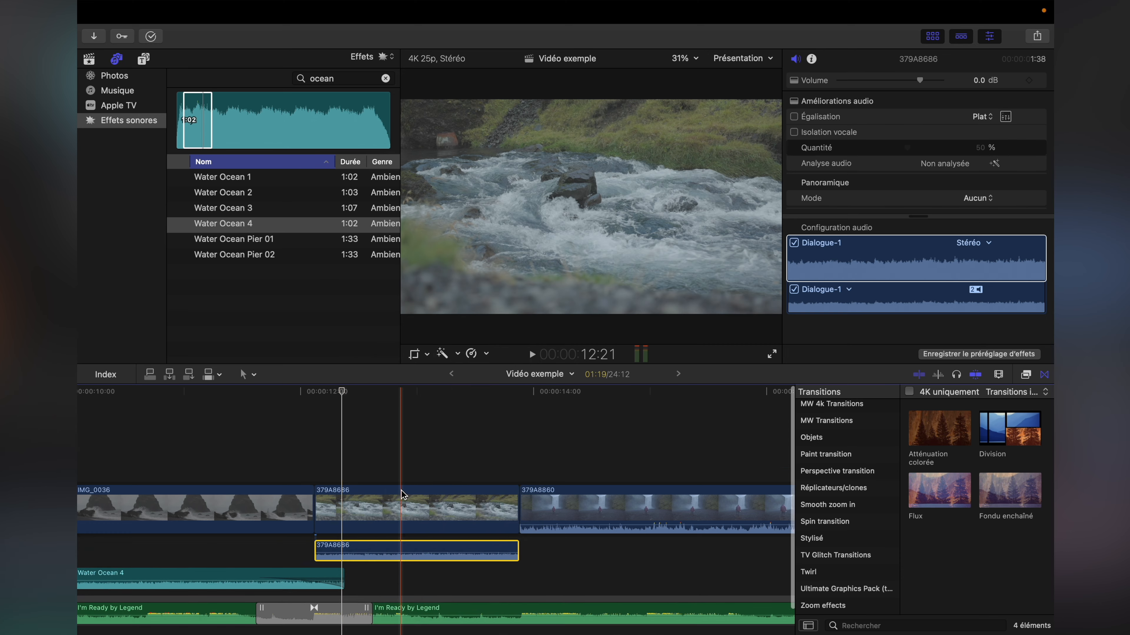
# Step: Extend both ends of the detached 379A8686 audio under the neighbouring clips, with fades at each end, about 2:03 long
pyautogui.scroll(-3, 403, 494)
pyautogui.click(377, 476)
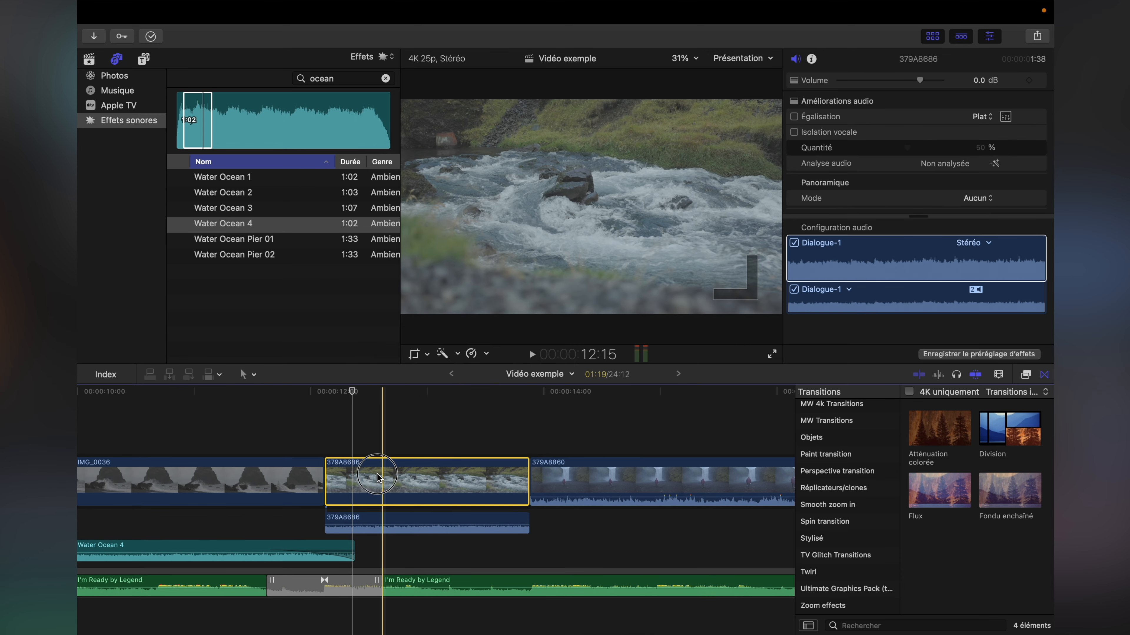
pyautogui.moveTo(329, 521)
pyautogui.mouseDown()
pyautogui.moveTo(303, 524)
pyautogui.moveTo(342, 523)
pyautogui.mouseUp()
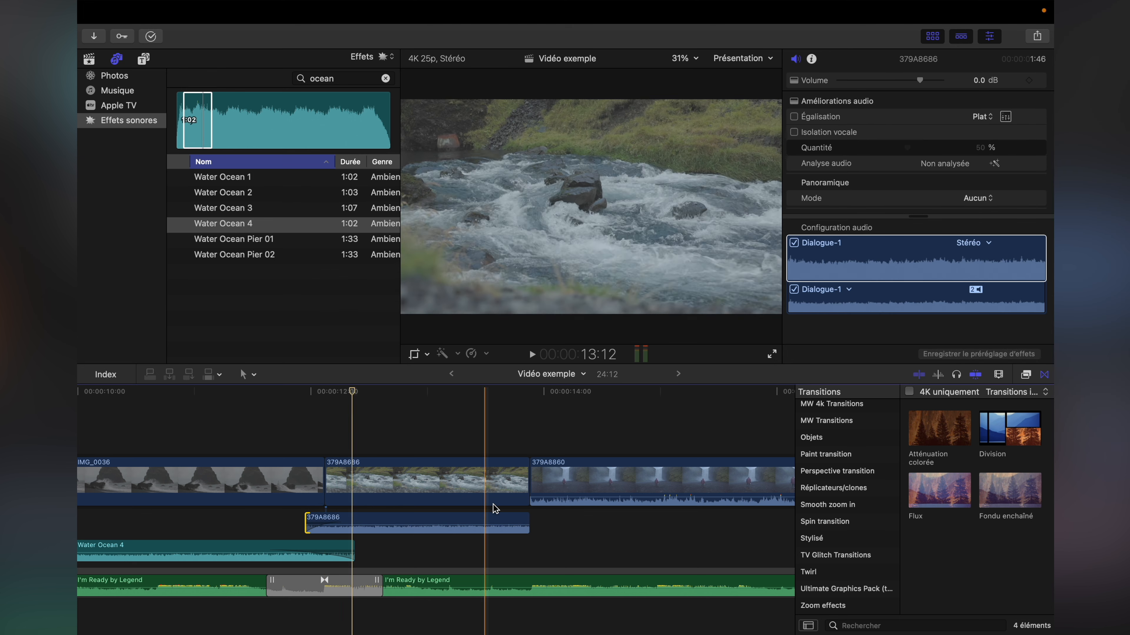
pyautogui.moveTo(527, 516)
pyautogui.mouseDown()
pyautogui.moveTo(543, 517)
pyautogui.moveTo(517, 525)
pyautogui.mouseUp()
pyautogui.press('super+minus')
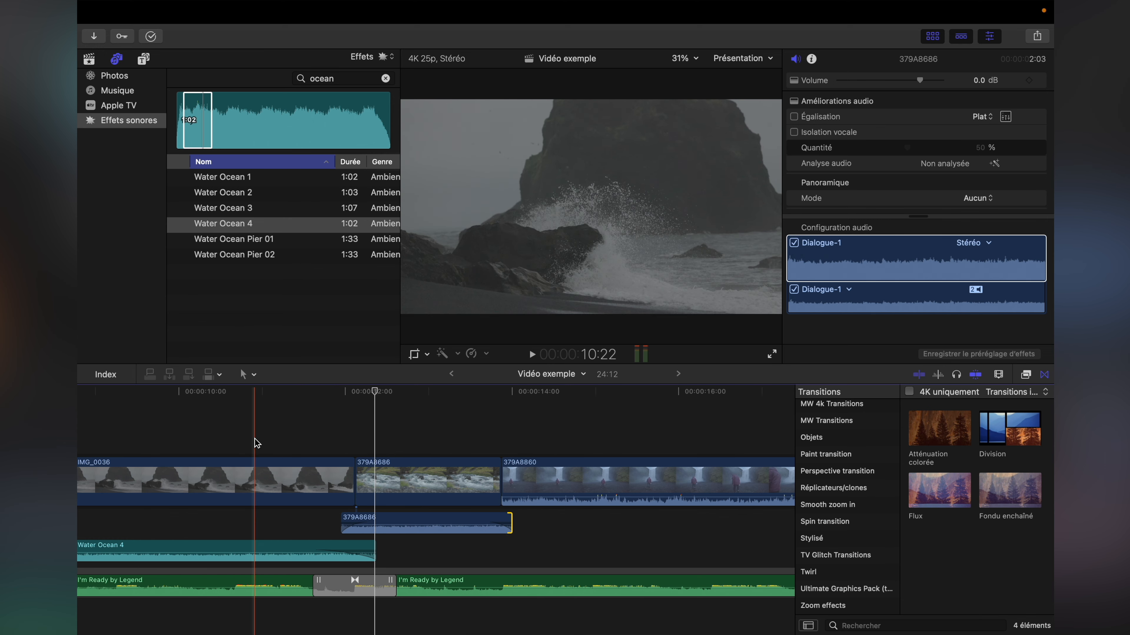
# Step: Play back from 10:22 in IMG_0036 into 379A8860 to check the transitions between the water sounds
pyautogui.click(256, 443)
pyautogui.press('space')
pyautogui.press('XF86AudioRaiseVolume')
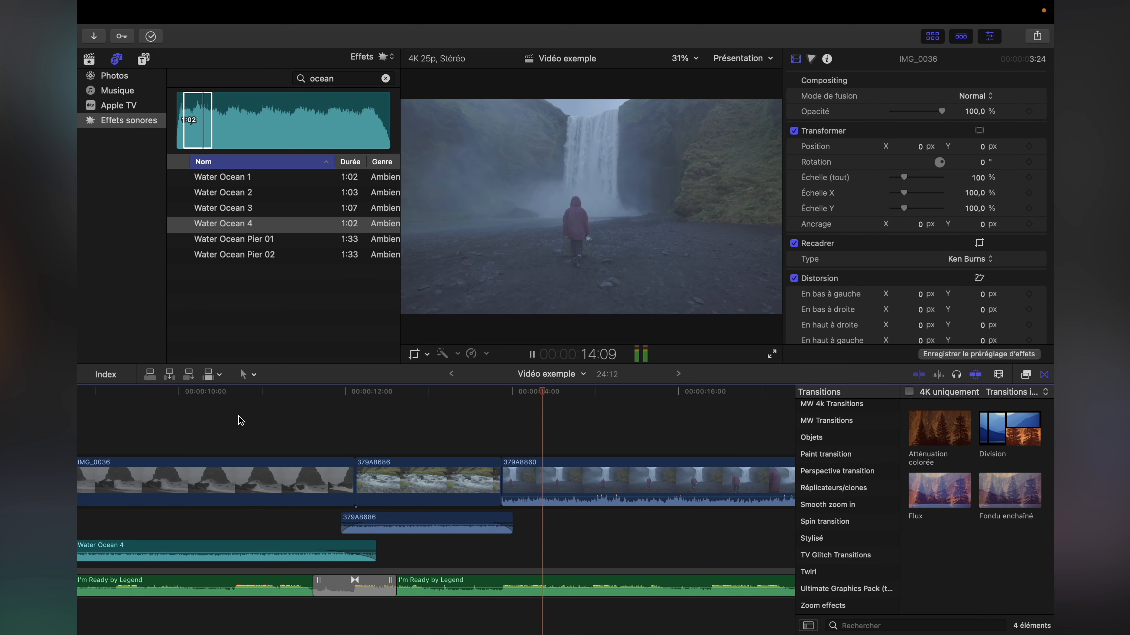
pyautogui.press('space')
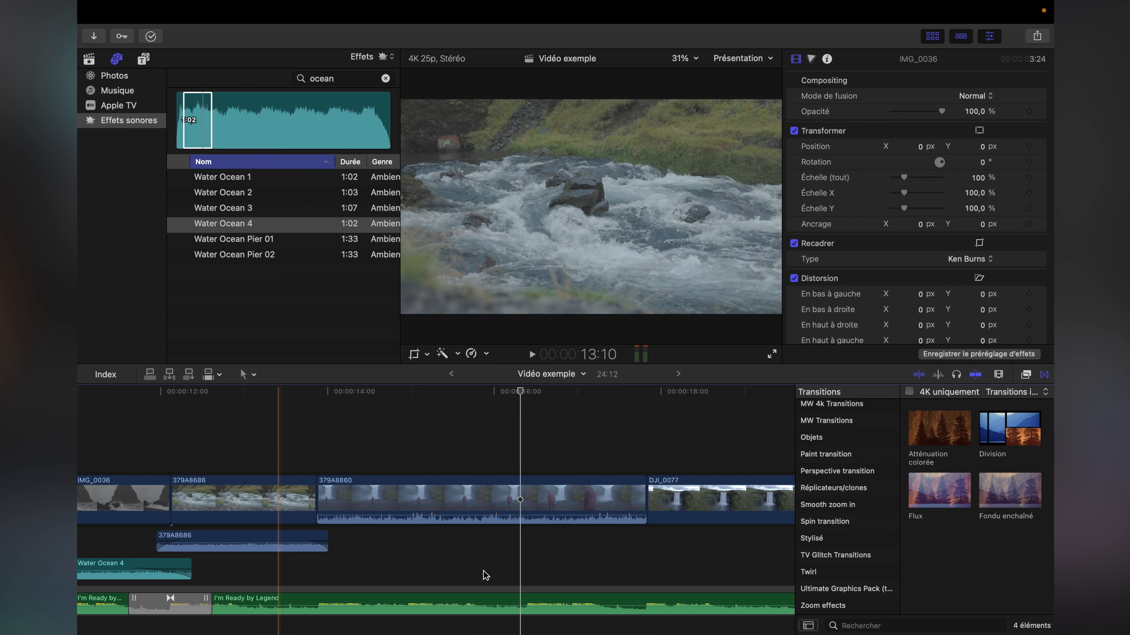
# Step: Silence the original audio of 379A8860, then search the Effets sonores library for "cascade" and preview the Cascade effect
pyautogui.click(506, 513)
pyautogui.moveTo(502, 515); pyautogui.dragTo(501, 518)
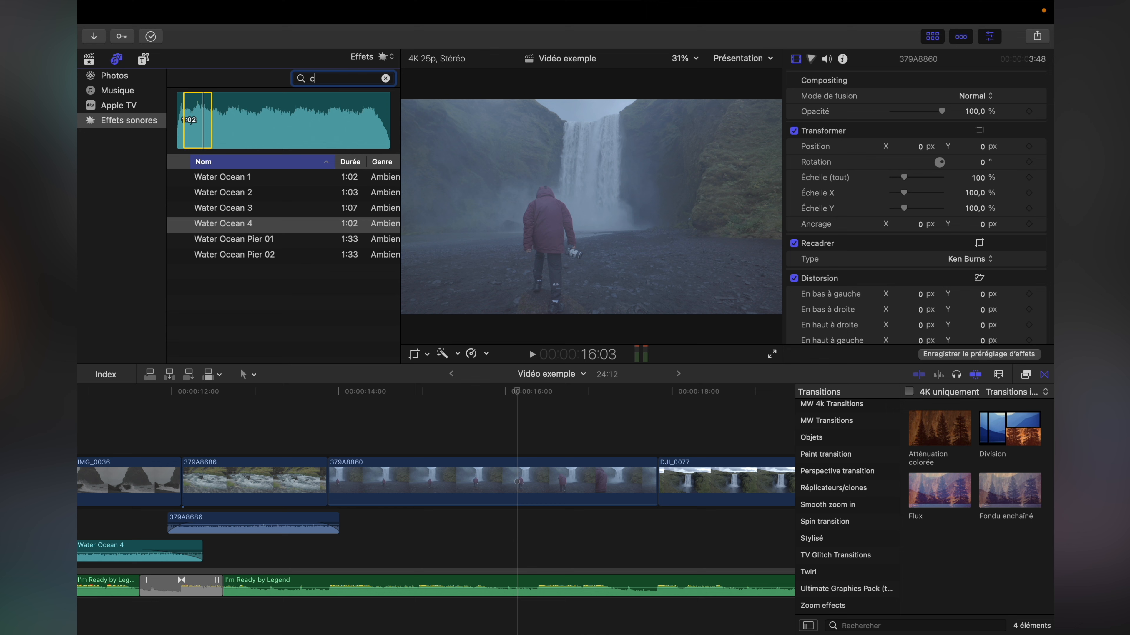
pyautogui.click(200, 258)
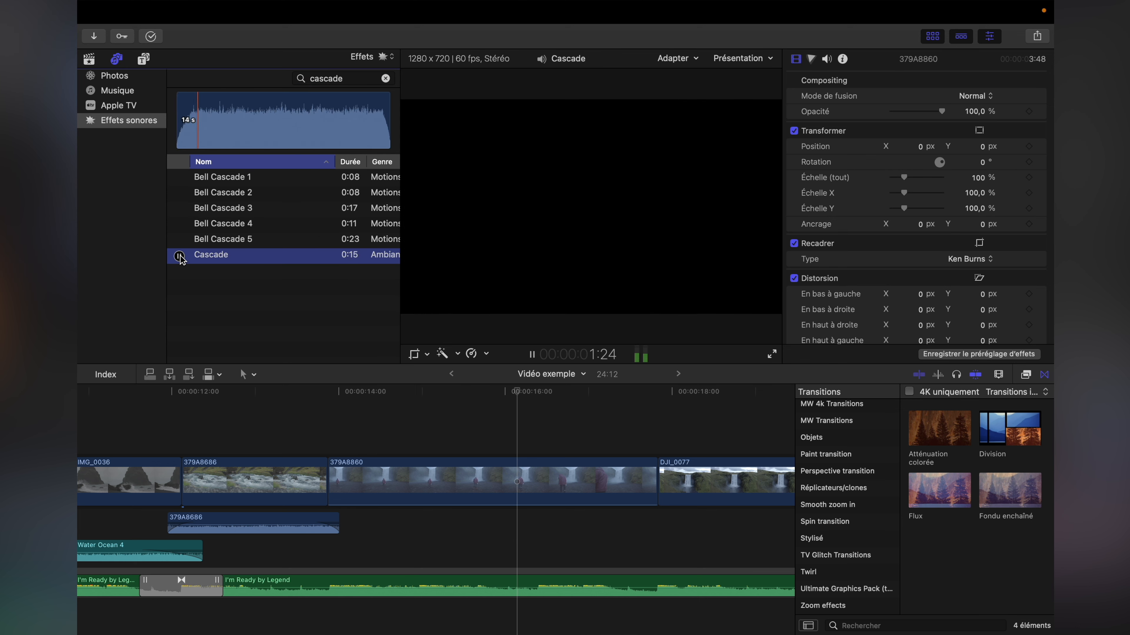
# Step: Add a portion of Cascade beginning just before 379A8860 and extend it to the end of DJI_0080, about 10:44 long
pyautogui.moveTo(247, 121); pyautogui.dragTo(314, 553)
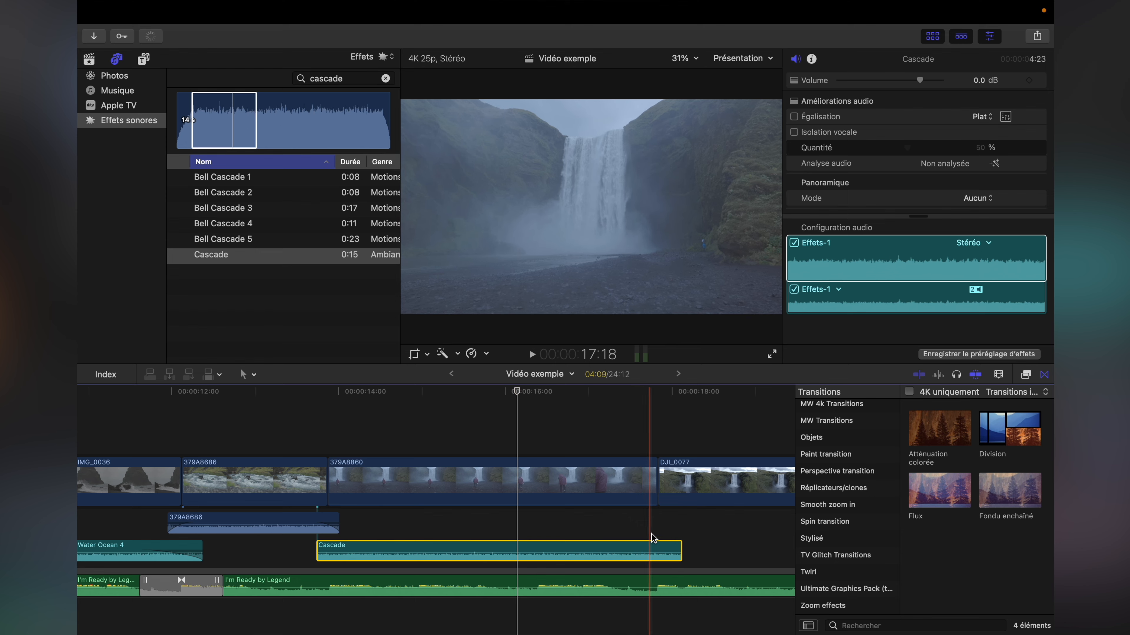
pyautogui.moveTo(679, 546); pyautogui.dragTo(670, 546)
pyautogui.press('super+minus')
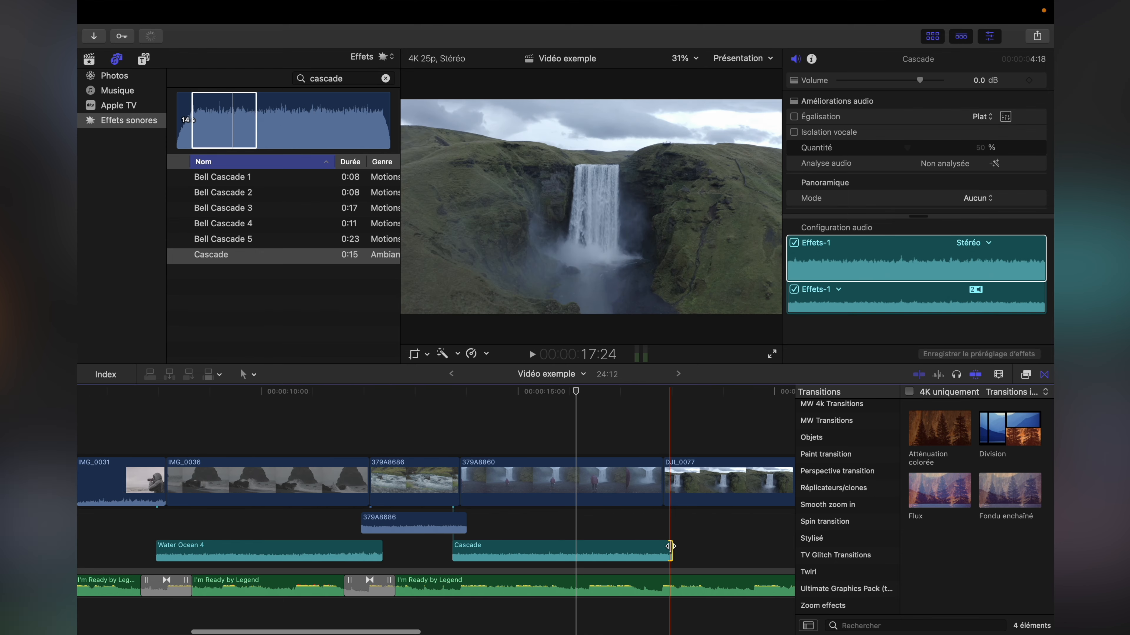
pyautogui.hscroll(6, 670, 546)
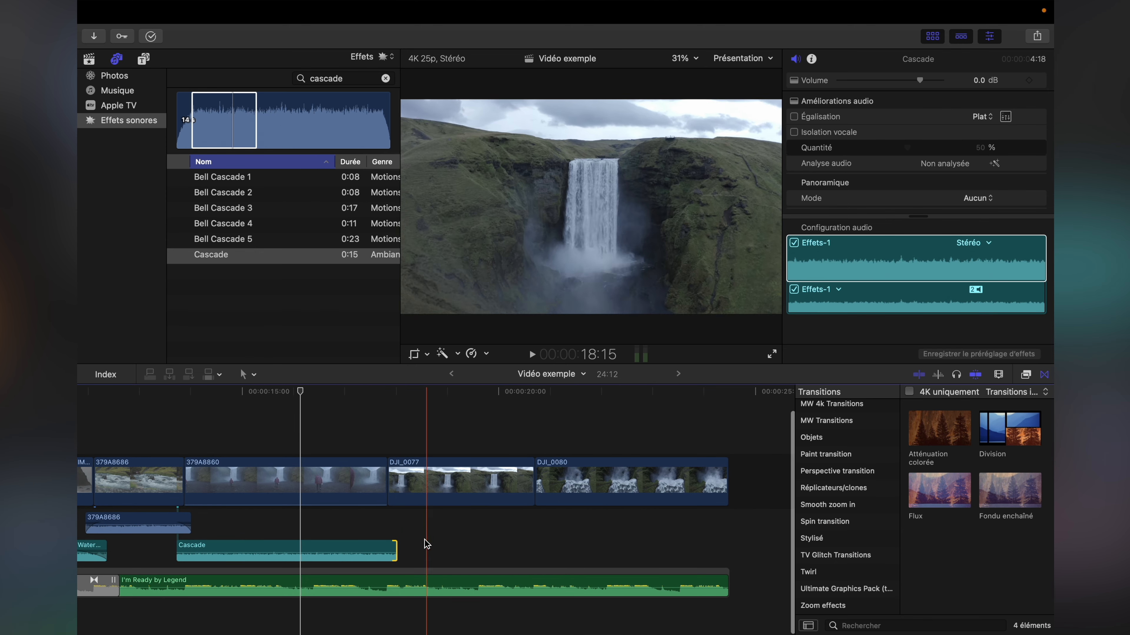
pyautogui.moveTo(396, 551); pyautogui.dragTo(733, 523)
pyautogui.hscroll(-3, 452, 553)
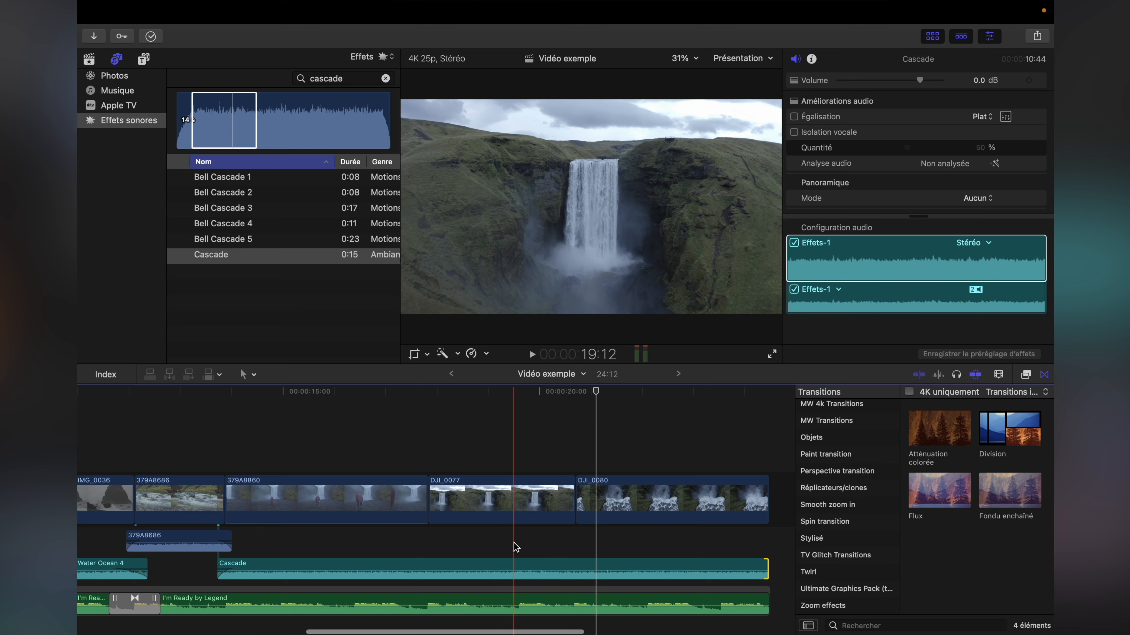
pyautogui.hscroll(-3, 524, 542)
# Step: Split the Cascade sound effect at the start of DJI_0077 and at the start of DJI_0080
pyautogui.click(485, 533)
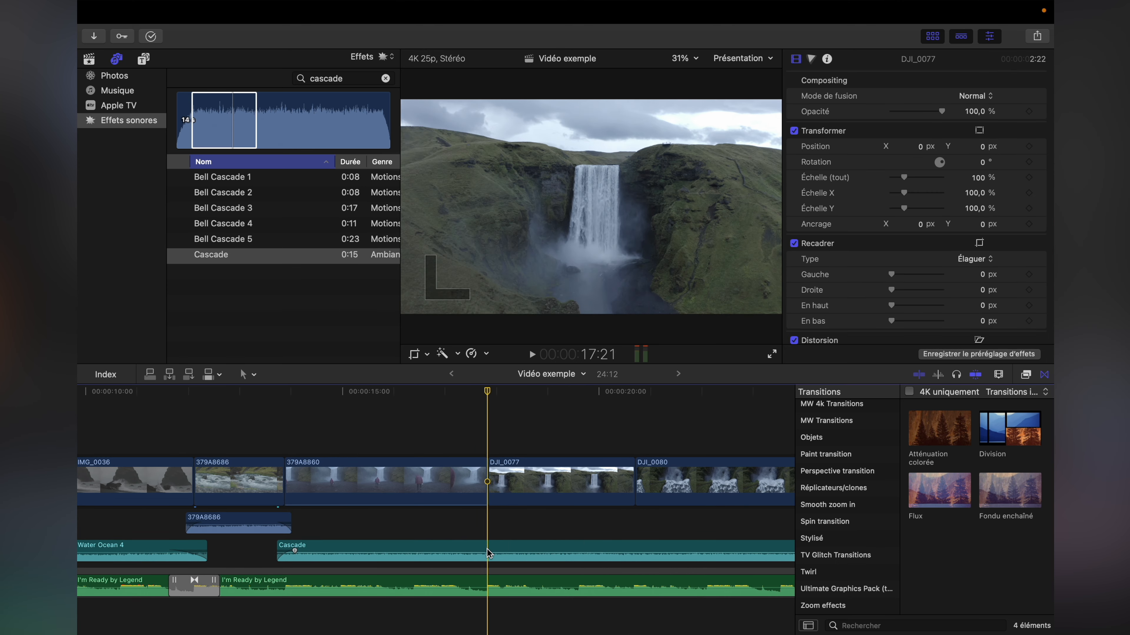
pyautogui.click(490, 553)
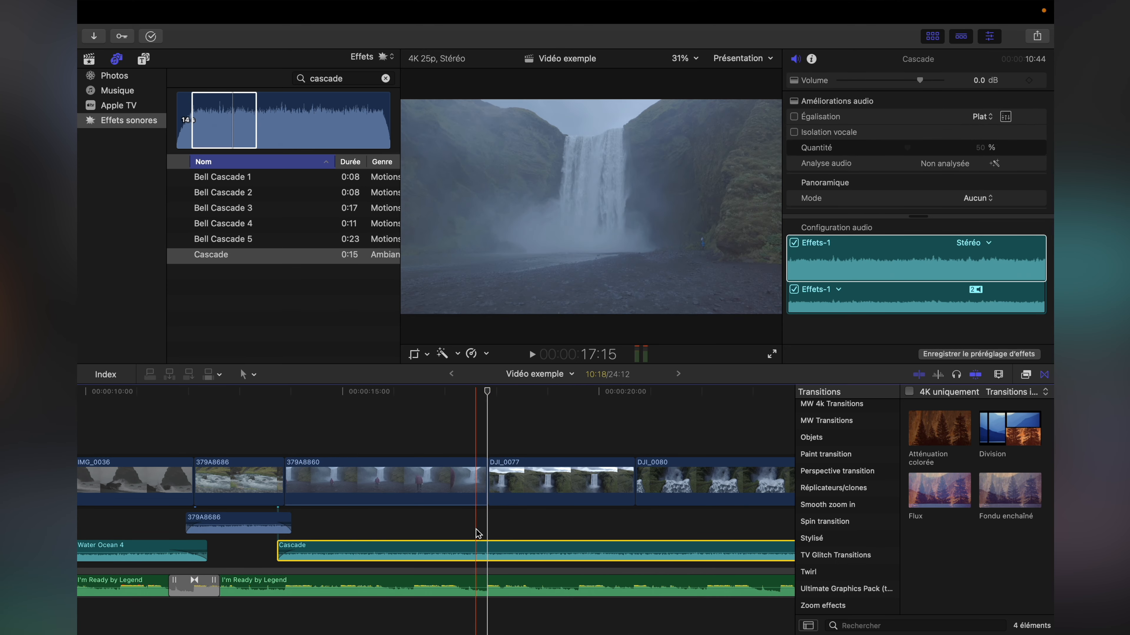
pyautogui.click(253, 375)
pyautogui.click(255, 360)
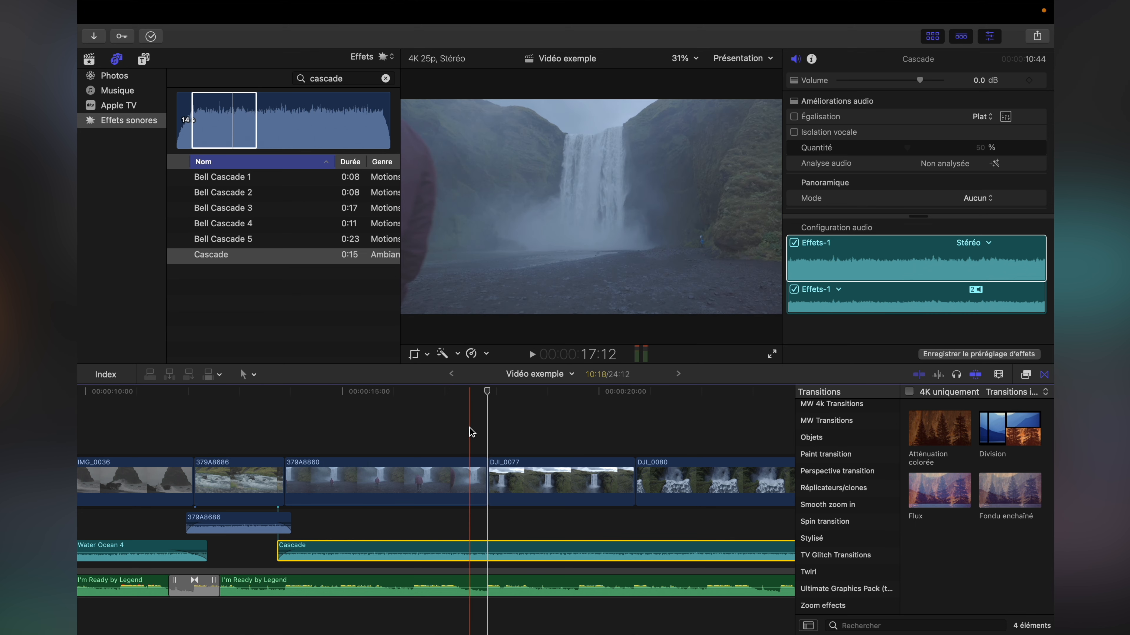
pyautogui.click(487, 550)
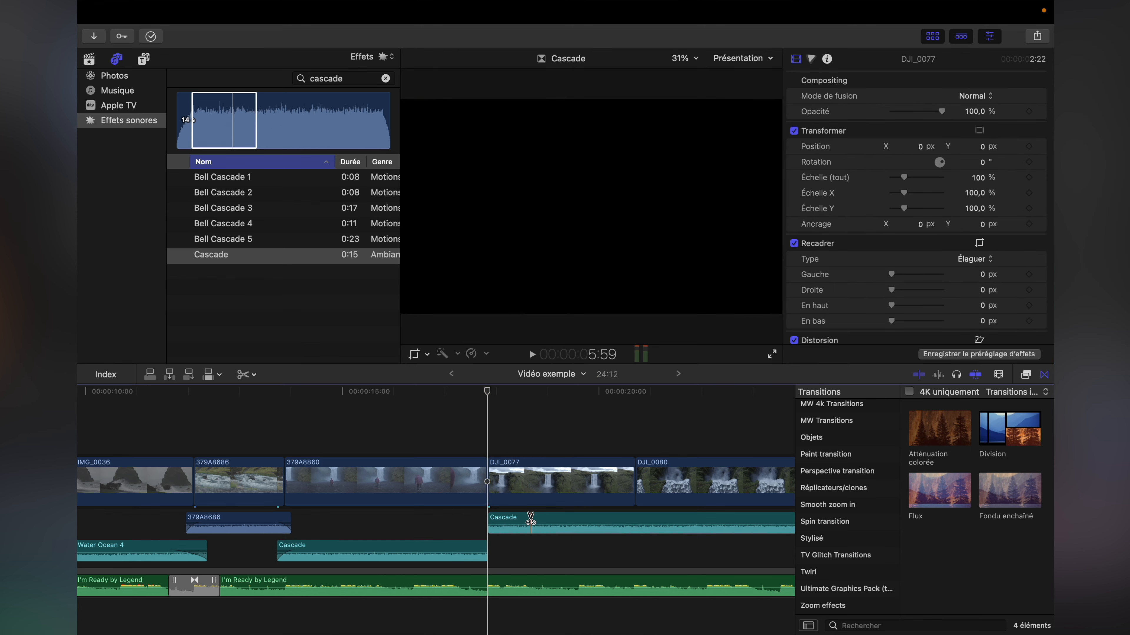
pyautogui.hscroll(5, 531, 519)
pyautogui.click(556, 521)
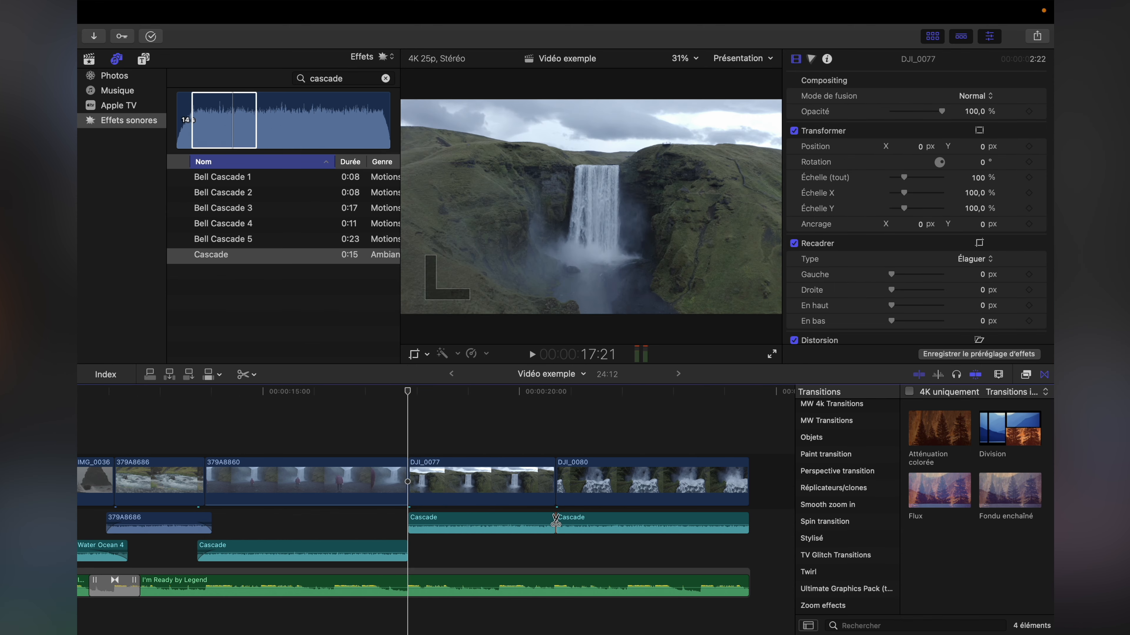
pyautogui.press('a')
# Step: Add a long fade-in to the Cascade segment under 379A8860, reaching about the middle of that clip
pyautogui.hscroll(-5, 399, 535)
pyautogui.click(384, 535)
pyautogui.press('super+equal')
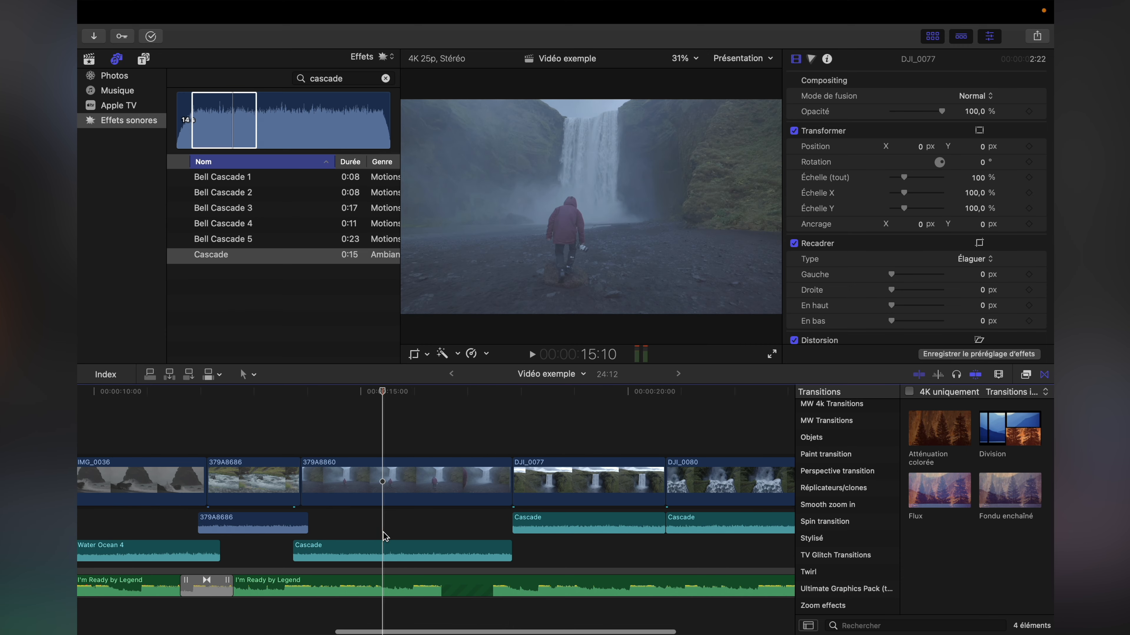
pyautogui.click(389, 549)
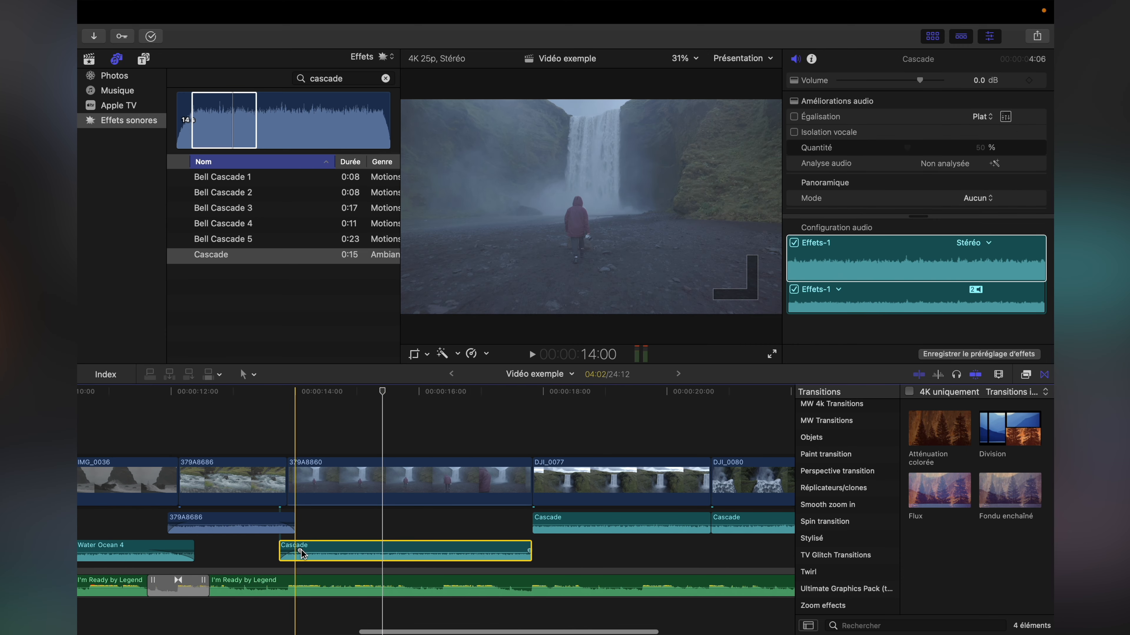
pyautogui.moveTo(300, 552); pyautogui.dragTo(416, 550)
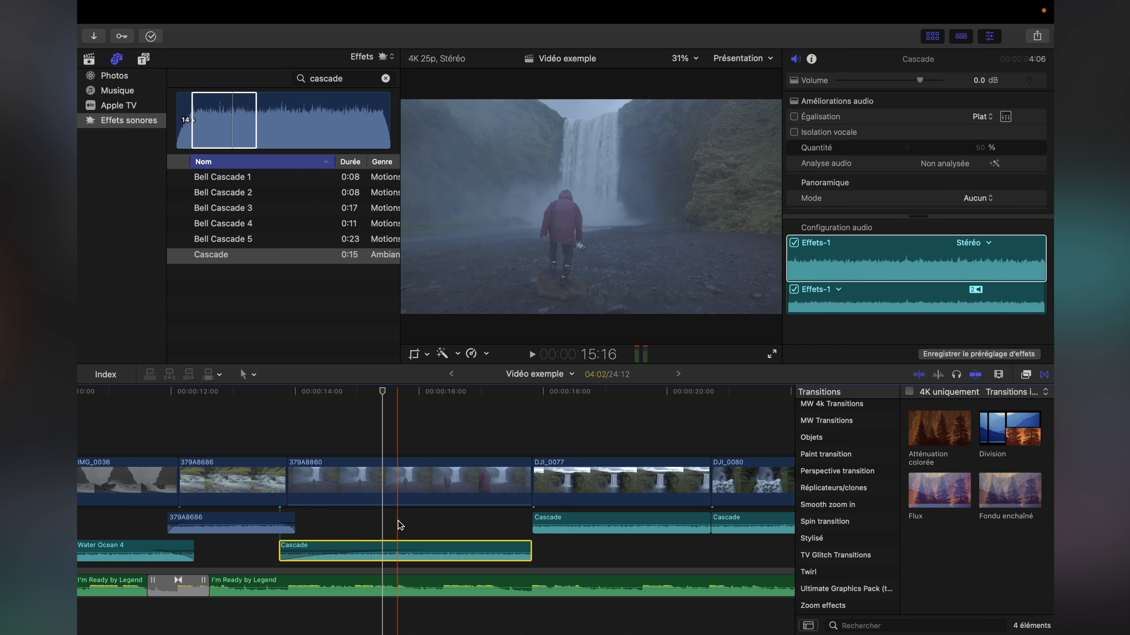
# Step: Lower the Cascade segment under DJI_0077 to -9.0 dB and overlap it with its neighbouring segments using short fades, about 3:14 long
pyautogui.hscroll(2, 466, 529)
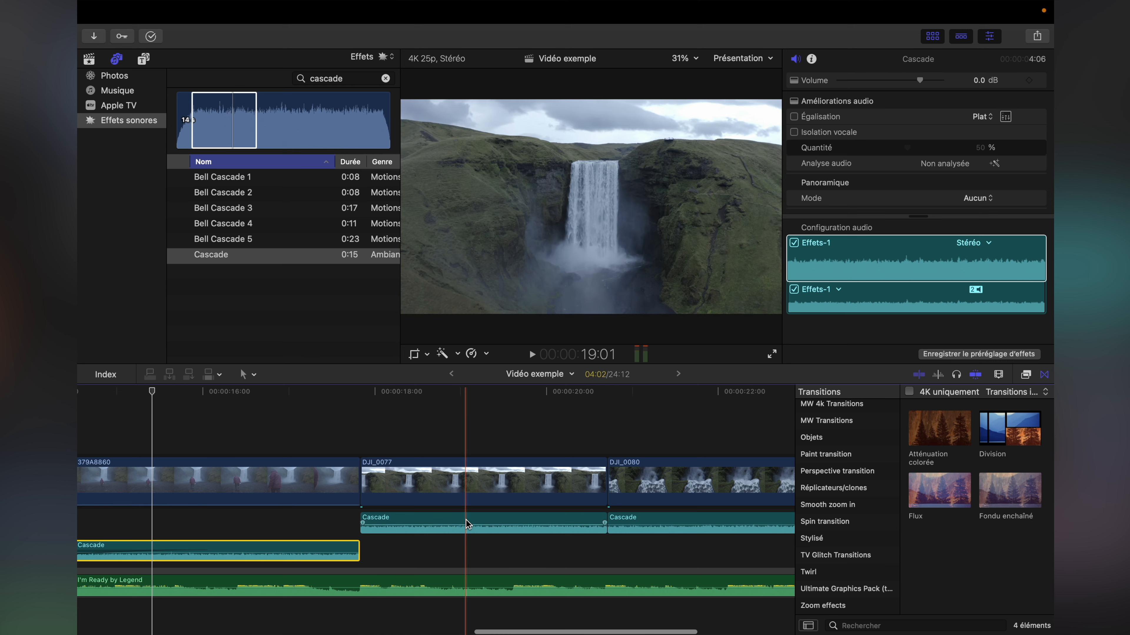
pyautogui.moveTo(457, 523); pyautogui.dragTo(456, 528)
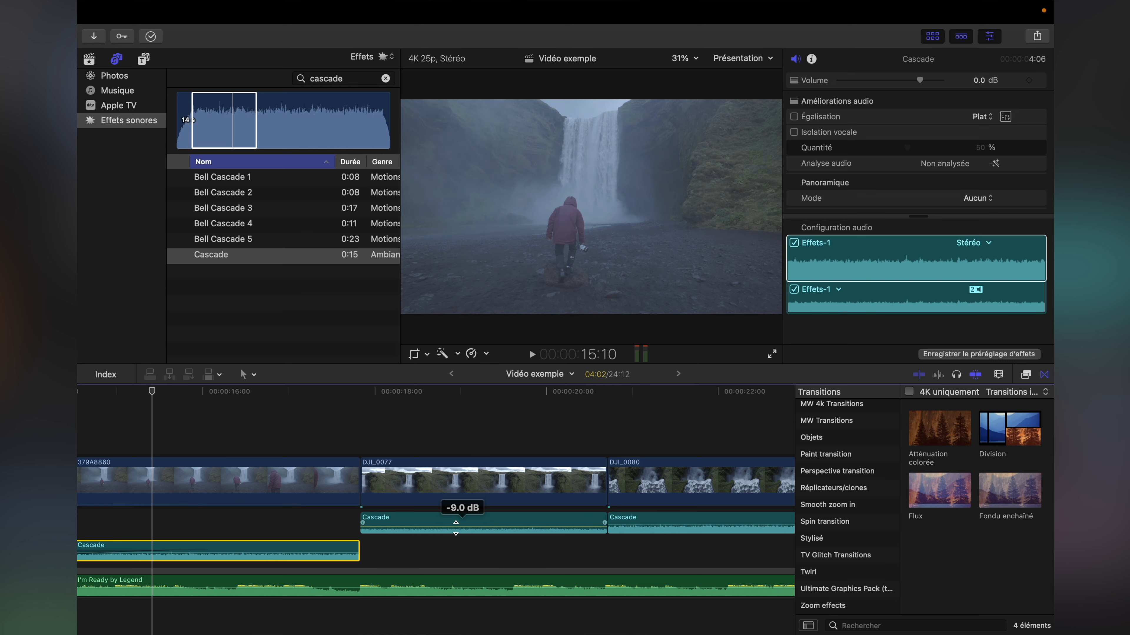
pyautogui.moveTo(359, 551); pyautogui.dragTo(348, 573)
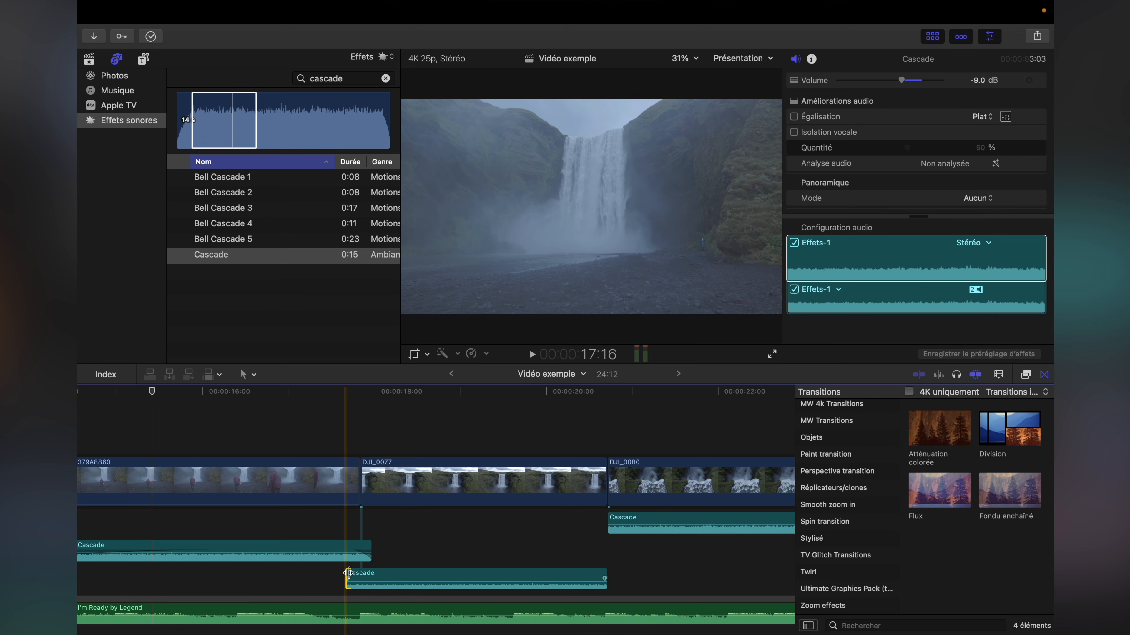
pyautogui.moveTo(608, 576)
pyautogui.mouseDown()
pyautogui.moveTo(624, 576)
pyautogui.moveTo(608, 579)
pyautogui.mouseUp()
pyautogui.hscroll(5, 578, 556)
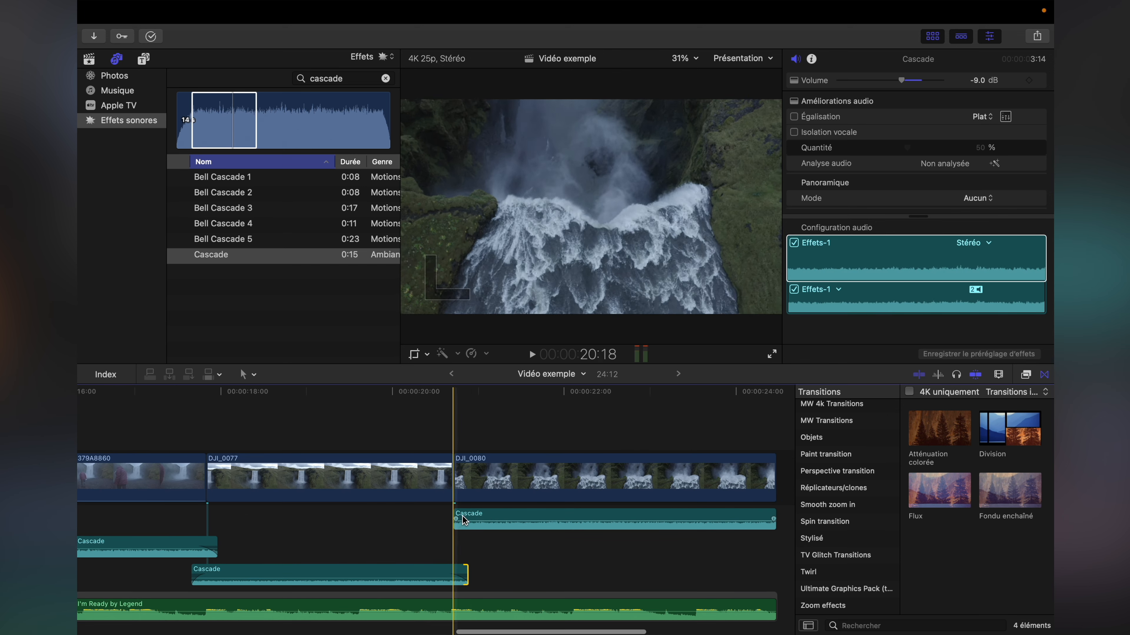
# Step: Extend the start of the last Cascade segment slightly under DJI_0077, about 3:51 long
pyautogui.hscroll(5, 445, 517)
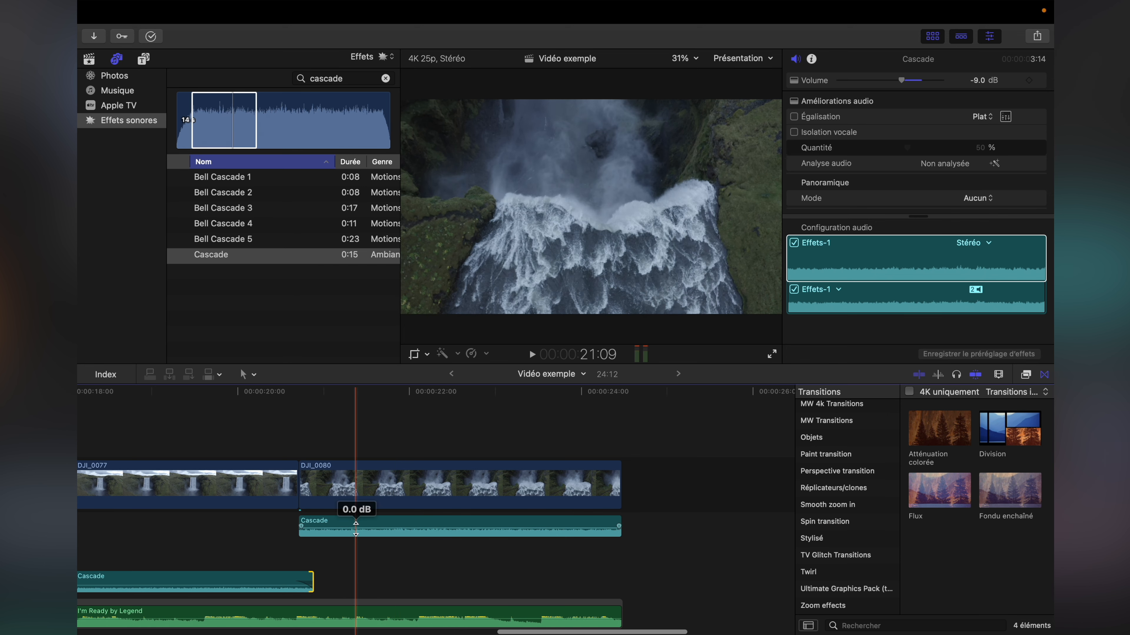
pyautogui.hscroll(-3, 356, 532)
pyautogui.moveTo(377, 513); pyautogui.dragTo(382, 513)
# Step: Play back from 379A8686 into DJI_0080 to check the waterfall sound mix
pyautogui.click(331, 528)
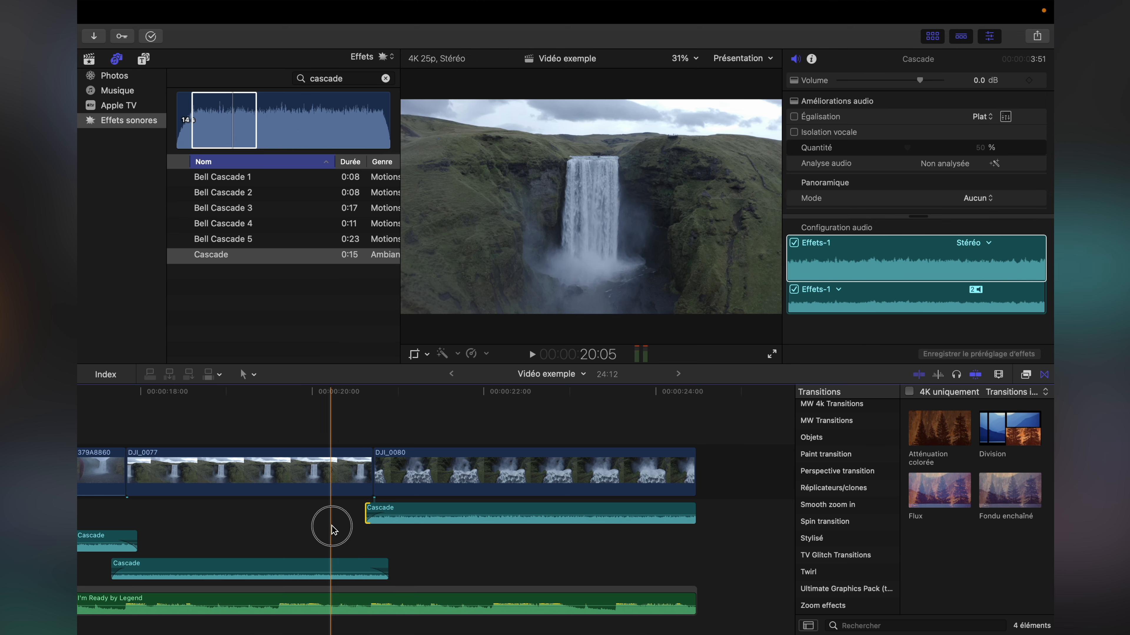
pyautogui.press('super+minus')
pyautogui.press('super+minus')
pyautogui.hscroll(-6, 331, 525)
pyautogui.press('super+minus')
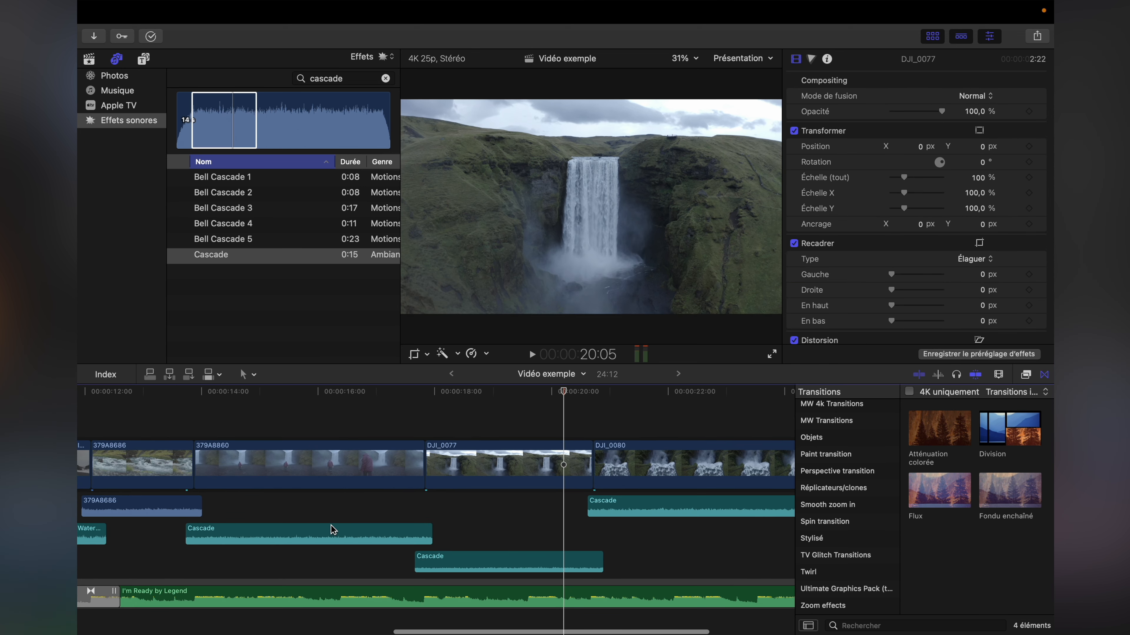
pyautogui.click(142, 554)
pyautogui.press('space')
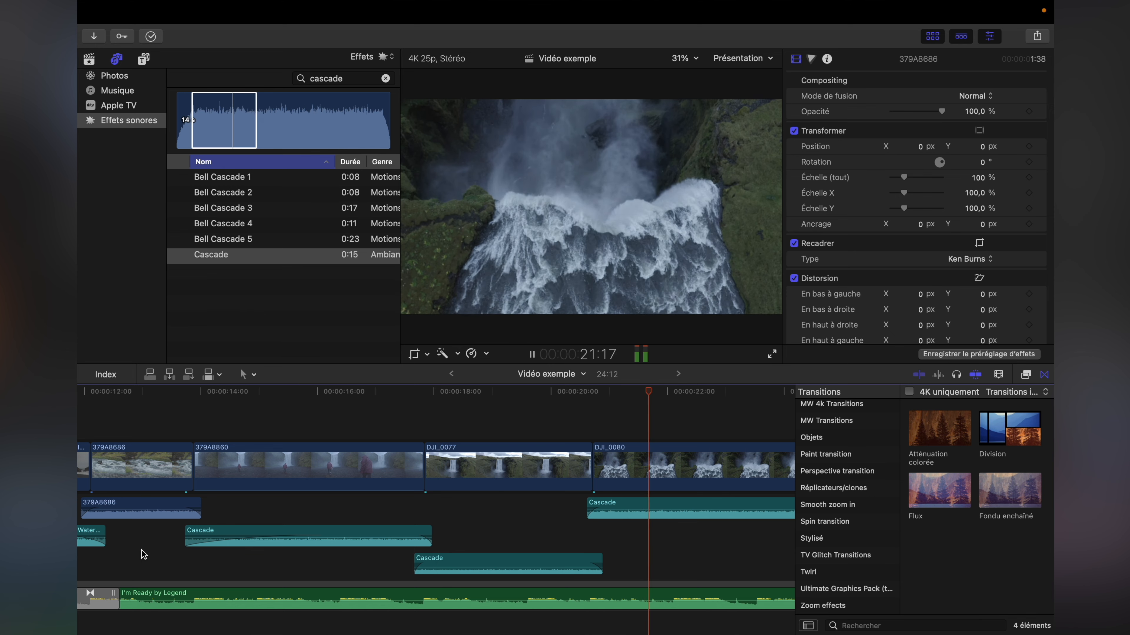
# Step: Add an Atténuation colorée transition at the end of DJI_0080, the last clip in the timeline
pyautogui.hscroll(5, 351, 528)
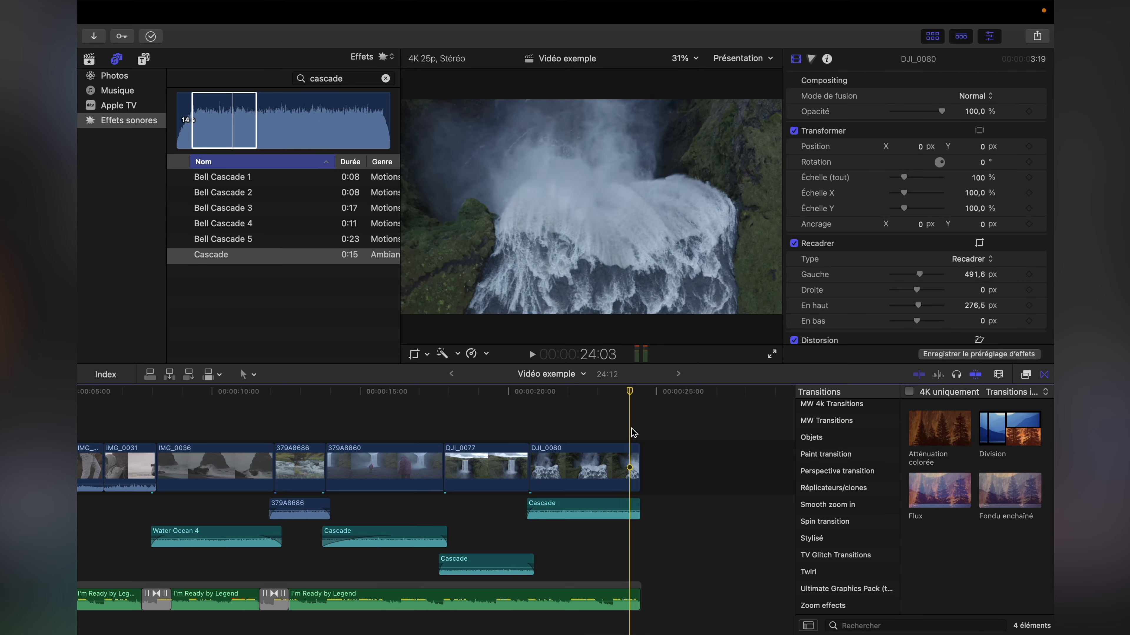
pyautogui.press('super+plus')
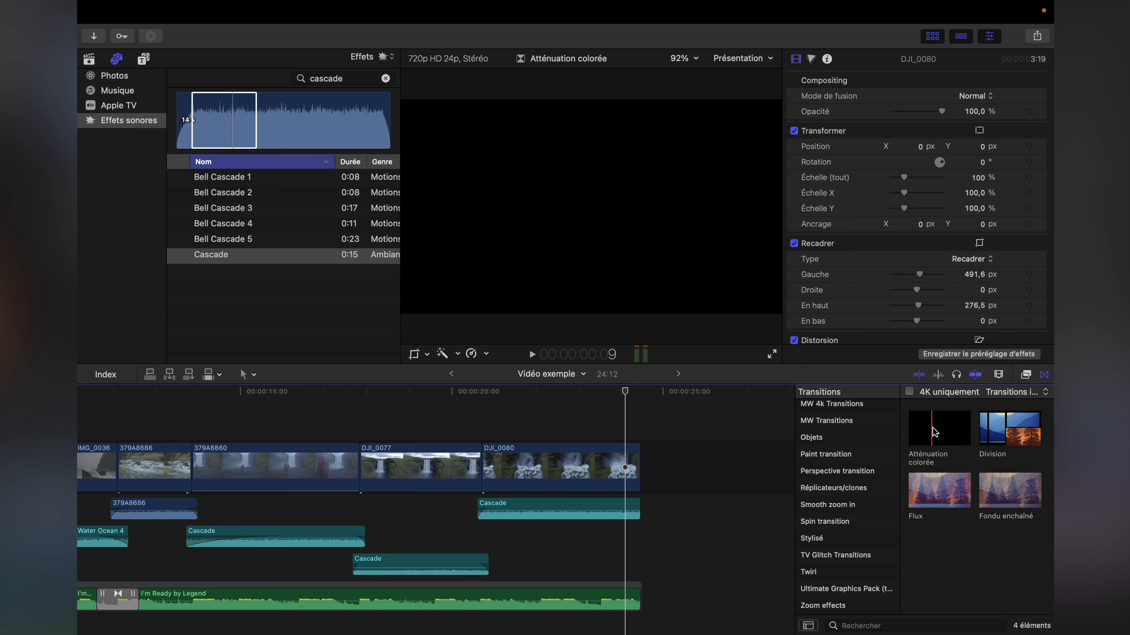
pyautogui.moveTo(943, 432); pyautogui.dragTo(637, 449)
# Step: Extend the music to the end of the closing transition and give the last Cascade segment a fade-out of about two seconds
pyautogui.moveTo(639, 598); pyautogui.dragTo(652, 599)
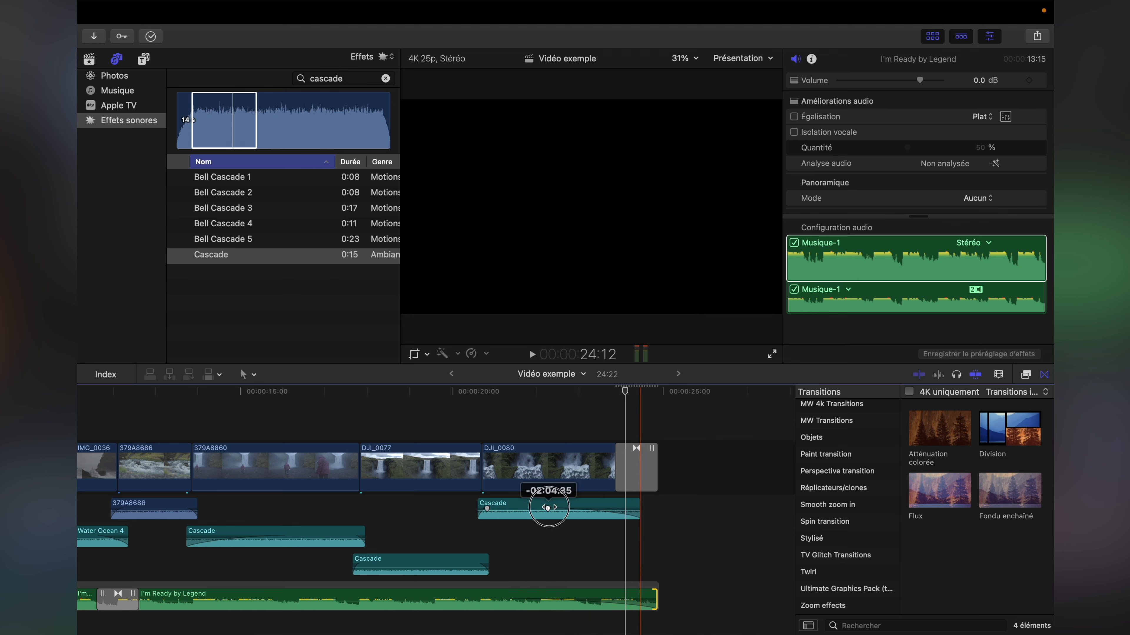
pyautogui.click(570, 577)
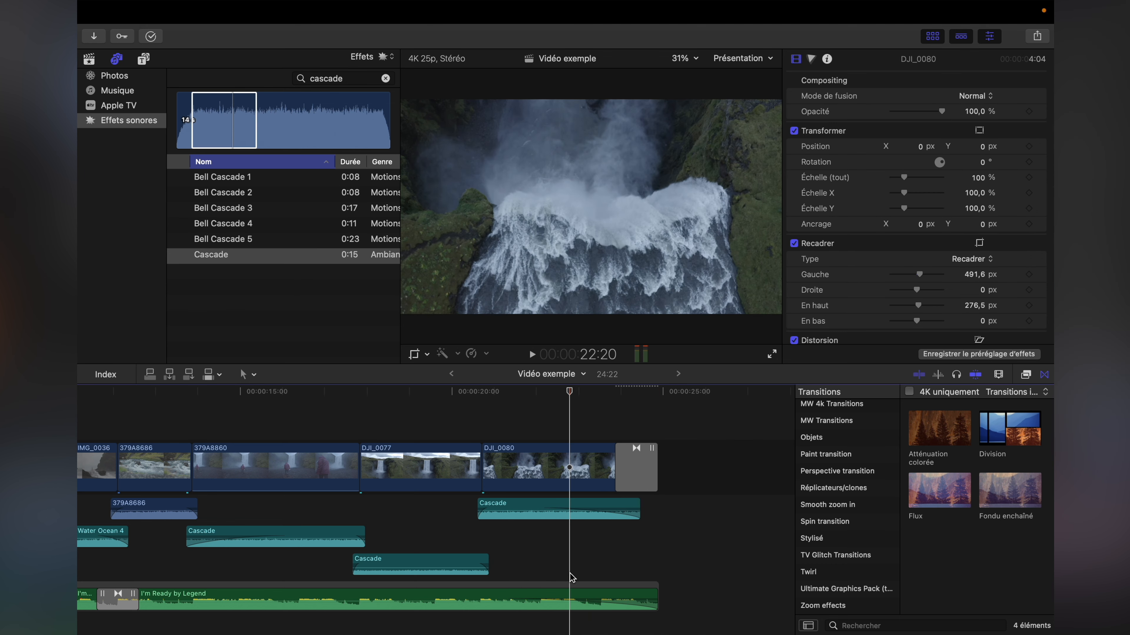
pyautogui.press('space')
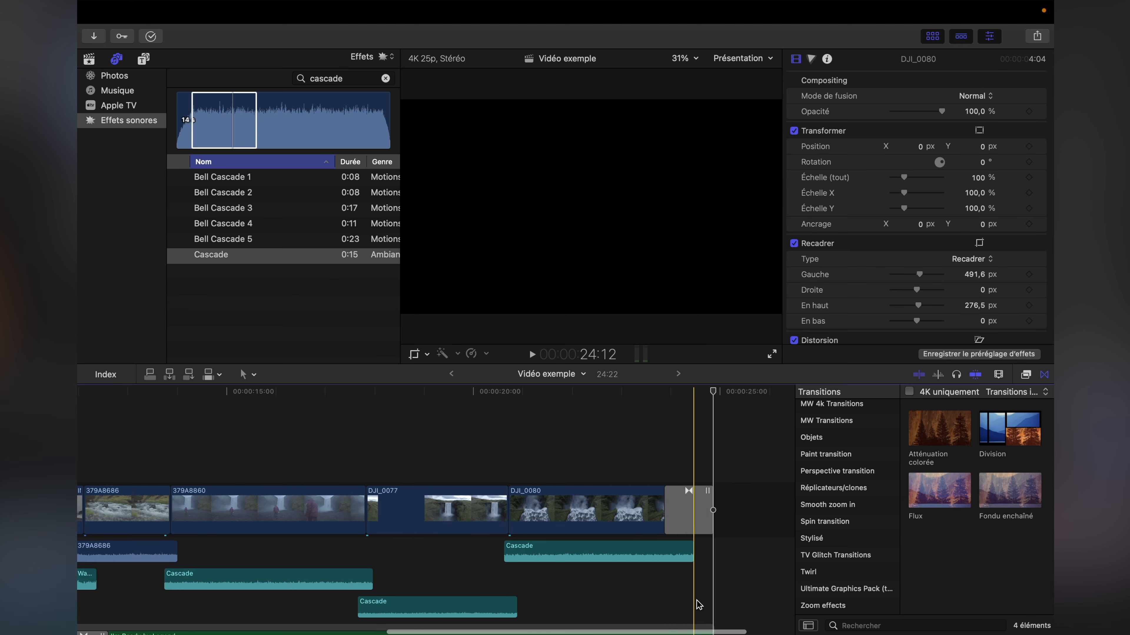
# Step: Try a magenta face colour and an outline on the ISLANDE title
pyautogui.hotkey('shift', 'z')
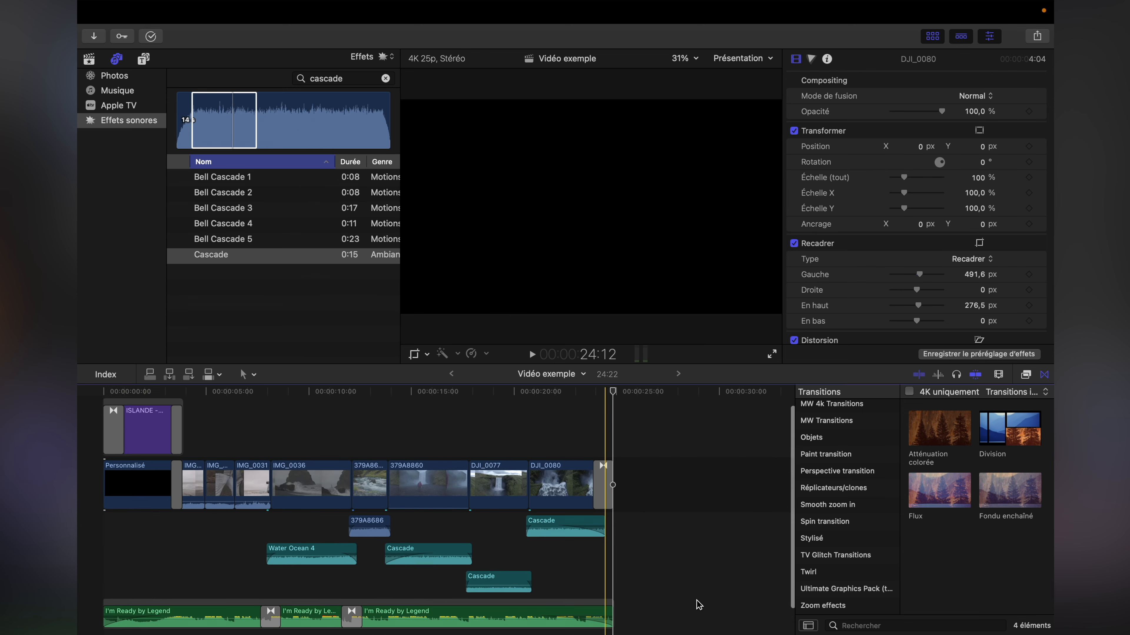
pyautogui.scroll(2, 147, 521)
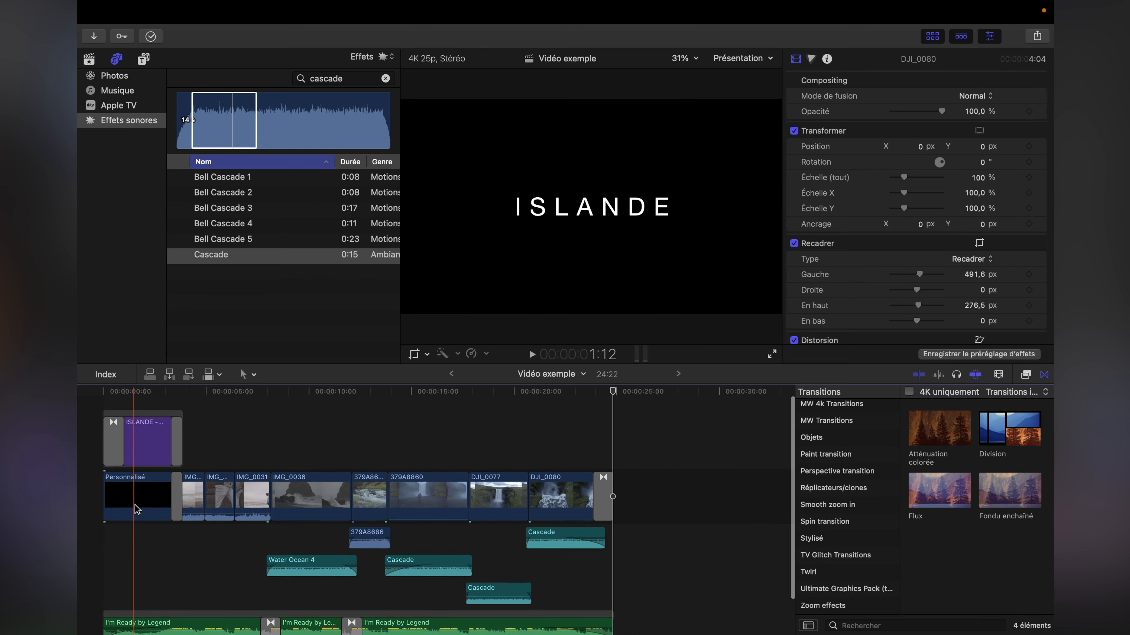
pyautogui.click(141, 445)
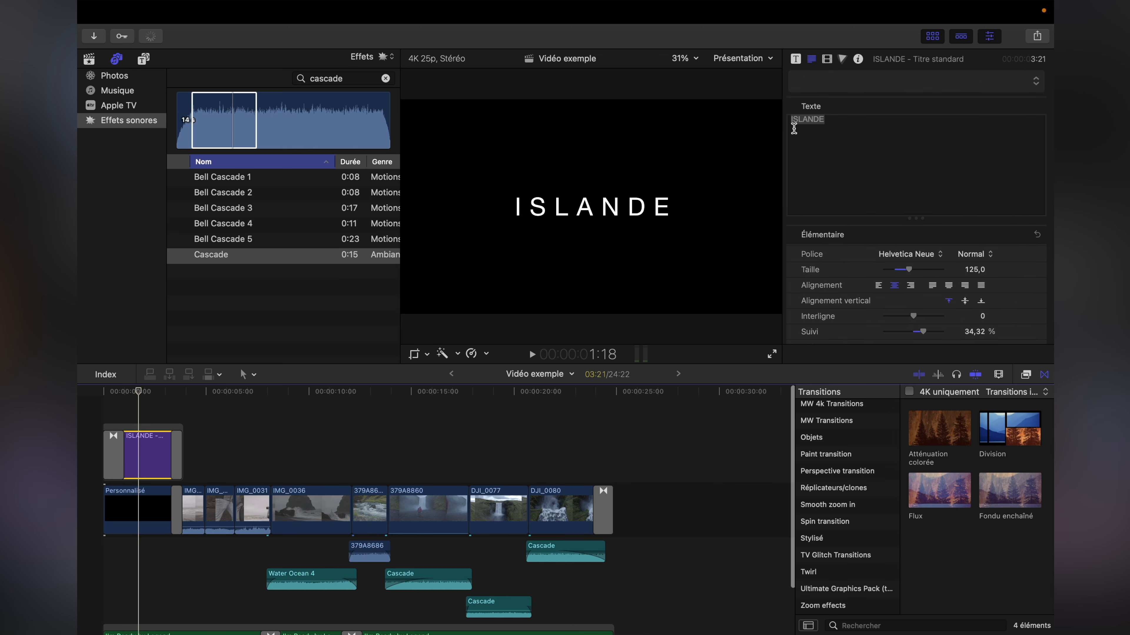
pyautogui.scroll(-10, 851, 263)
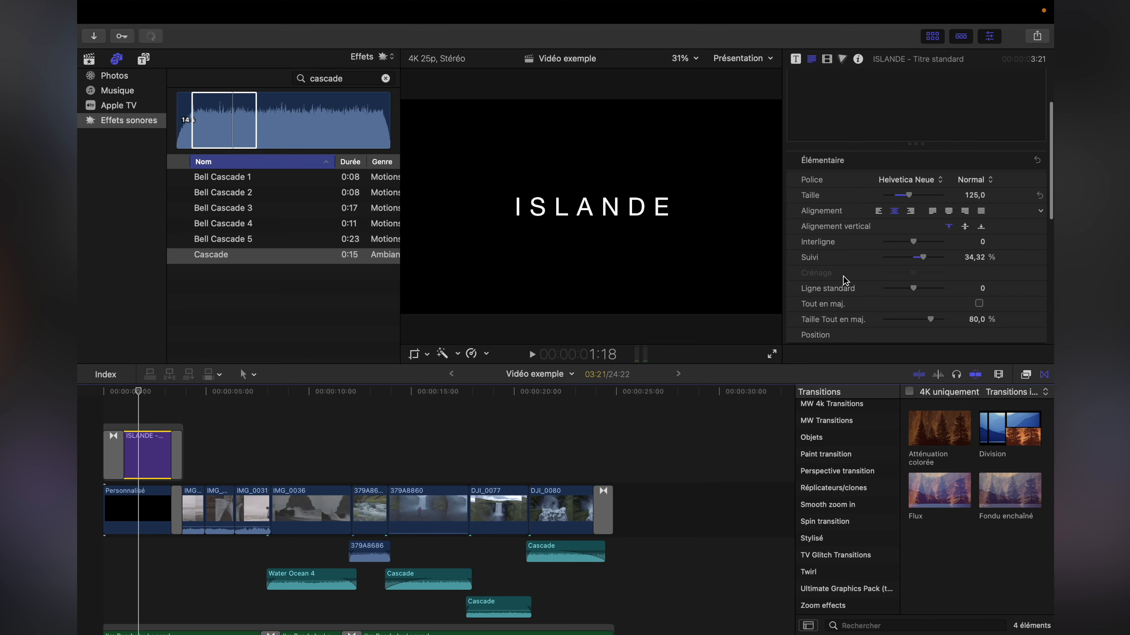
pyautogui.scroll(-2, 842, 310)
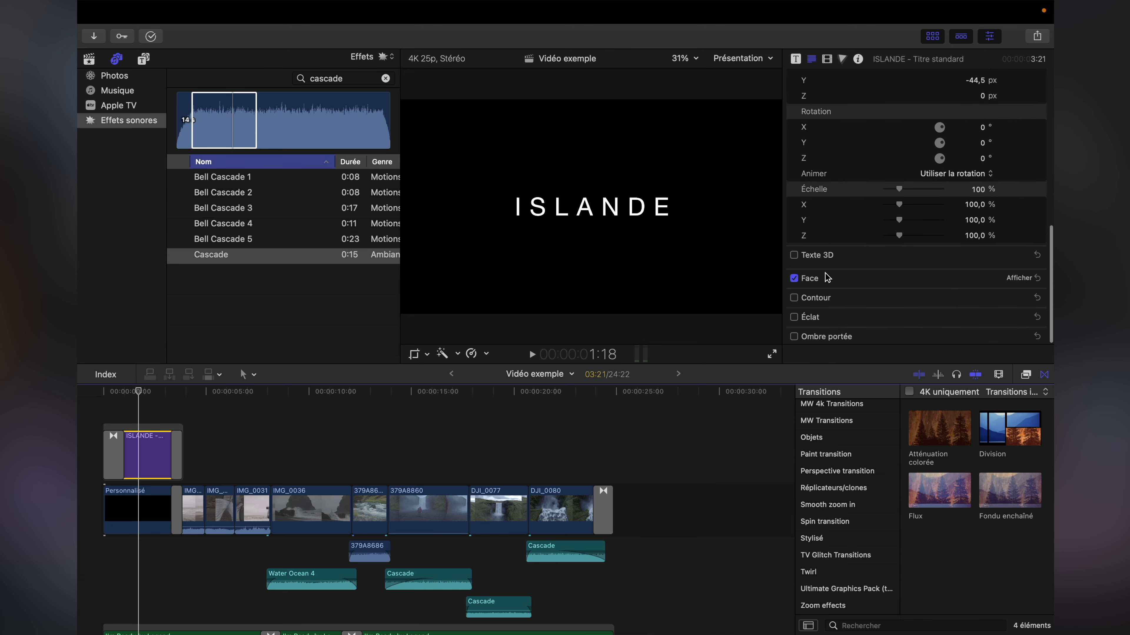
pyautogui.click(1020, 280)
pyautogui.scroll(-5, 979, 276)
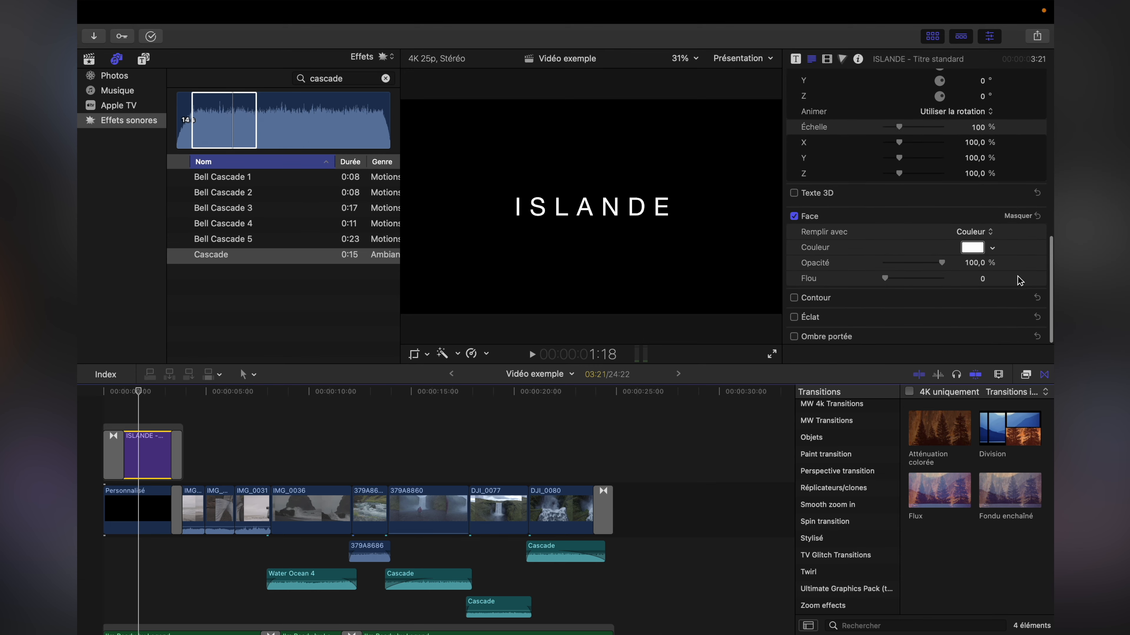
pyautogui.click(974, 249)
pyautogui.moveTo(948, 255); pyautogui.dragTo(969, 285)
pyautogui.click(877, 81)
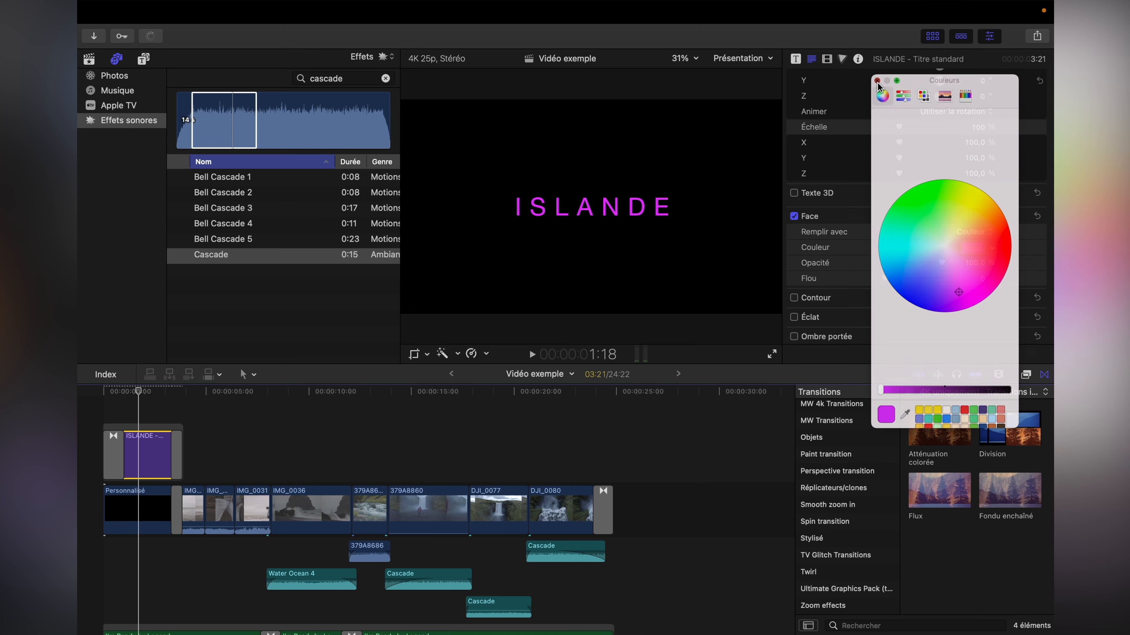
pyautogui.press('super+z')
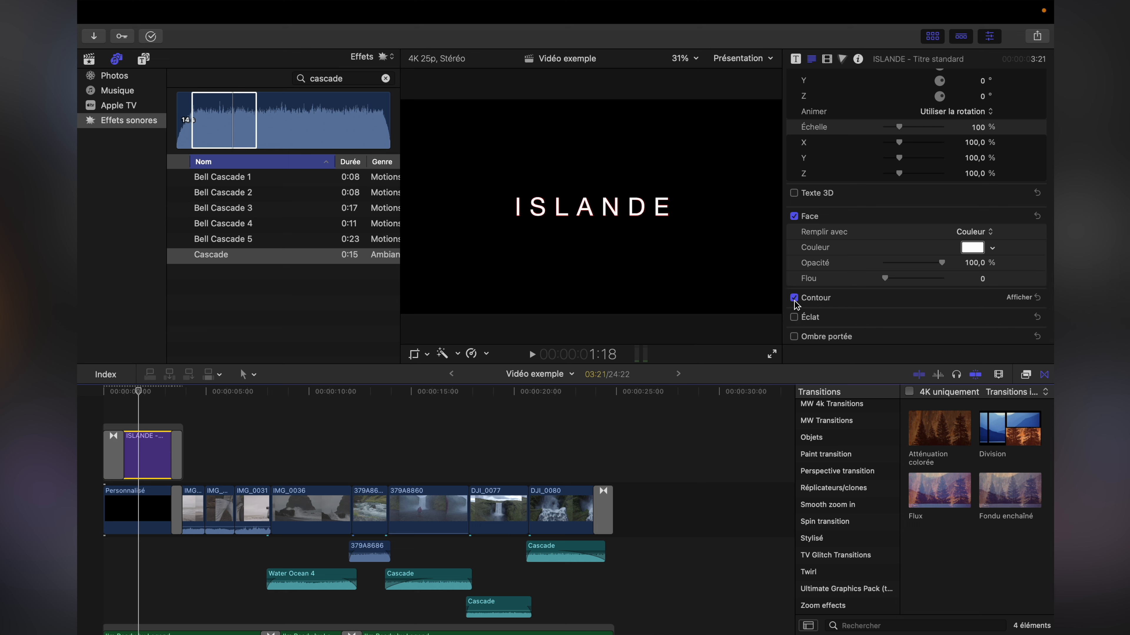
pyautogui.click(1022, 298)
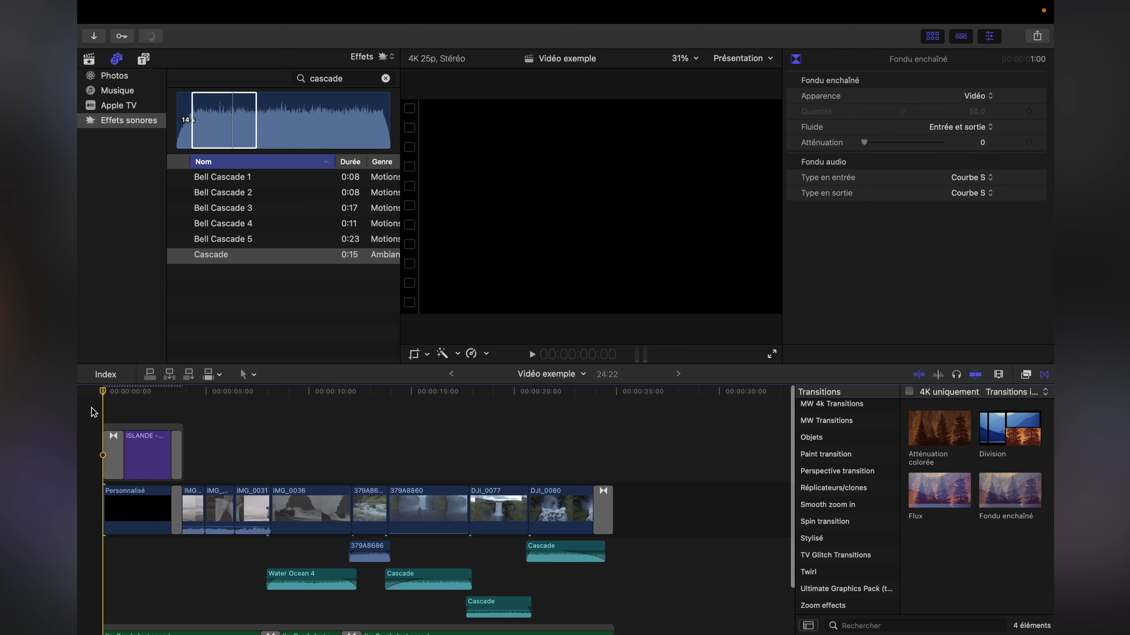
# Step: Review the music and nature sound layers beneath the video clips, through to the last Cascade segment
pyautogui.press('super+equal')
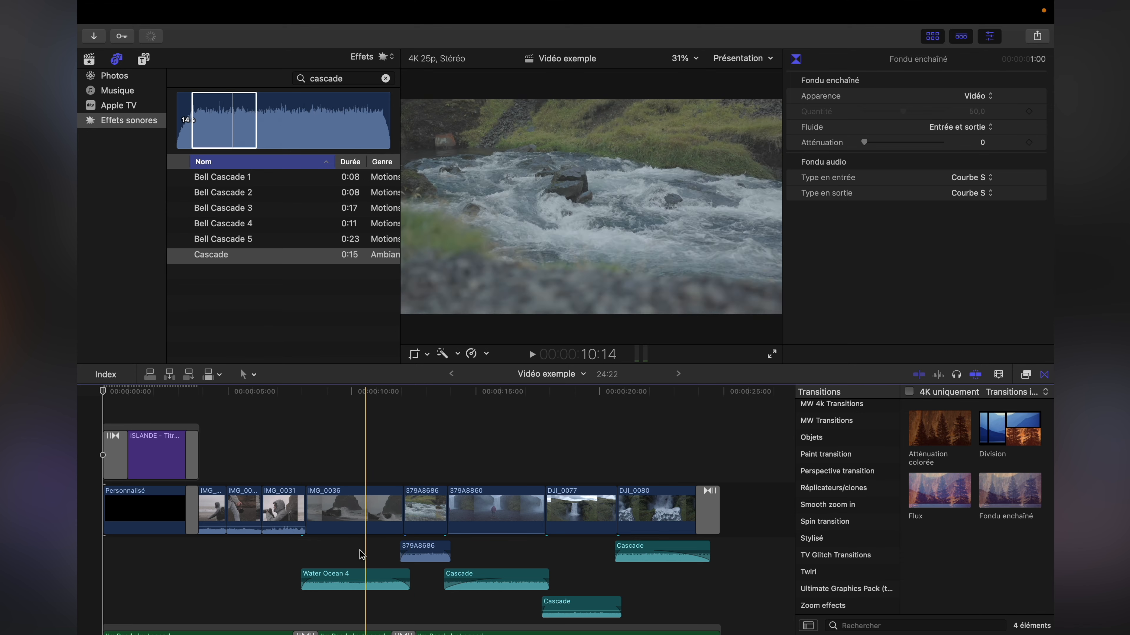
pyautogui.scroll(-3, 377, 554)
pyautogui.click(374, 584)
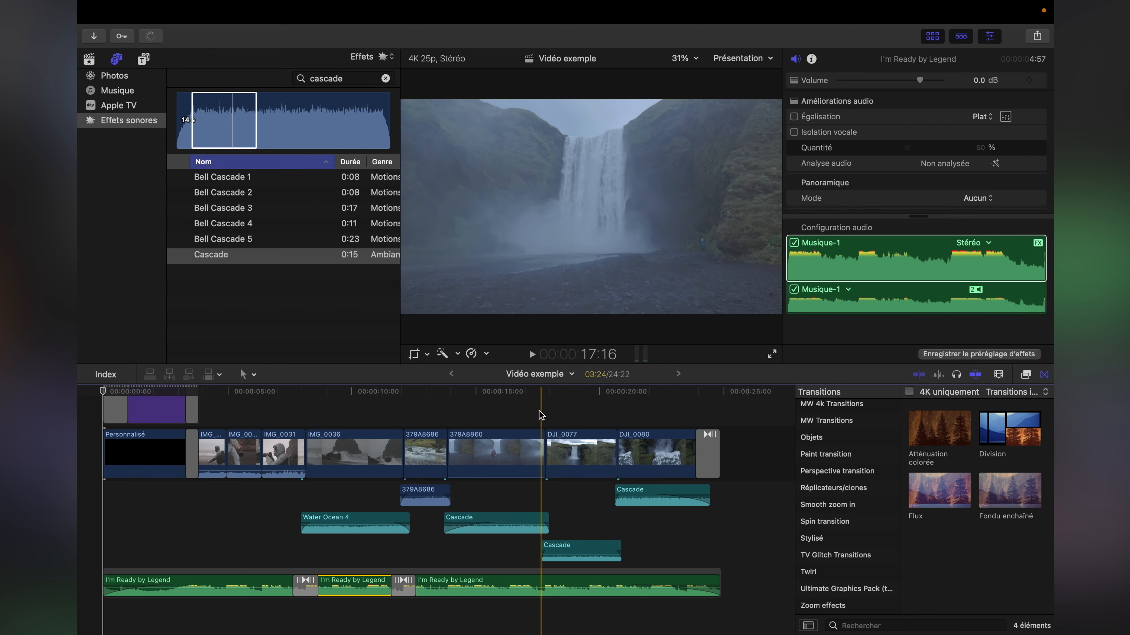
pyautogui.click(497, 536)
pyautogui.click(524, 521)
pyautogui.click(574, 533)
pyautogui.click(654, 495)
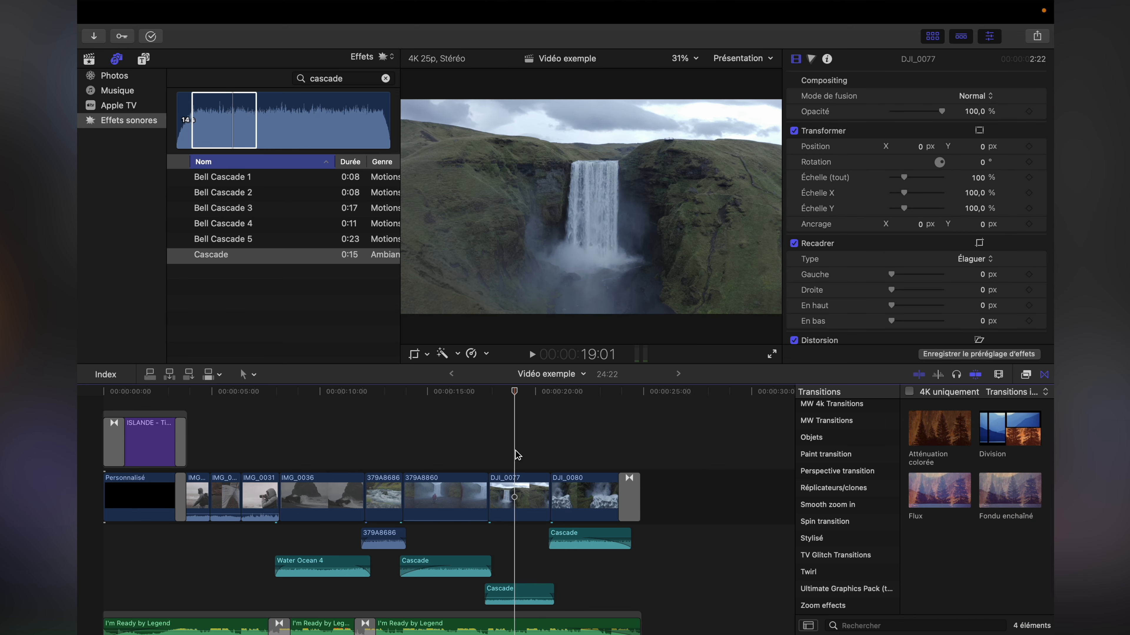
# Step: Open the colour correction for DJI_0077 and look through its colour, saturation and exposure settings
pyautogui.press('super+equal')
pyautogui.press('super+equal')
pyautogui.click(516, 492)
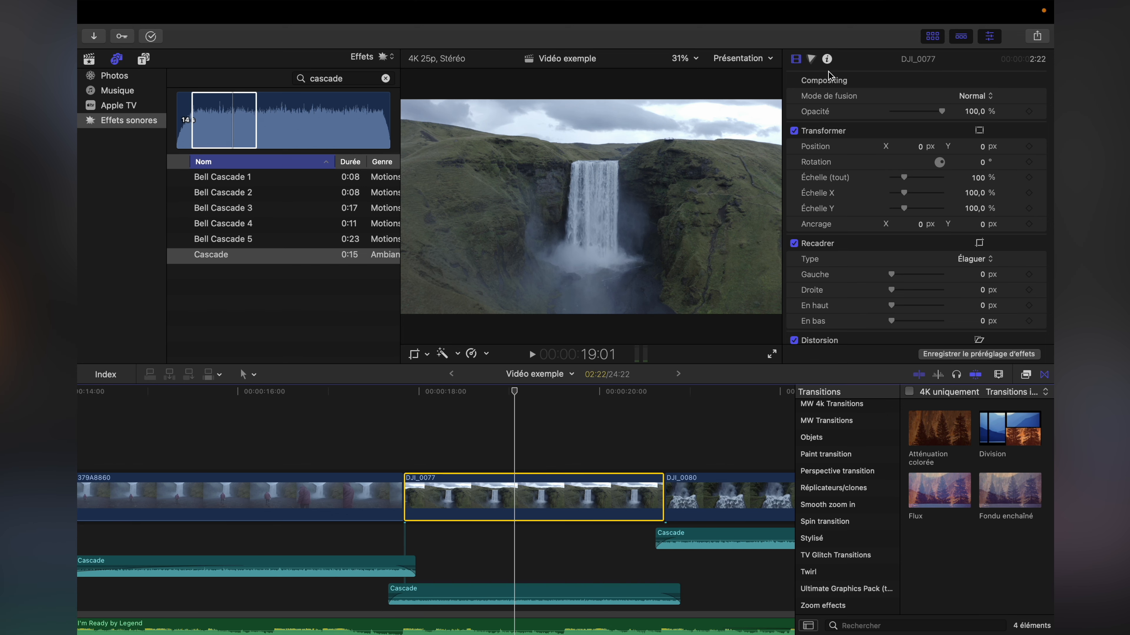
pyautogui.click(811, 60)
pyautogui.click(825, 100)
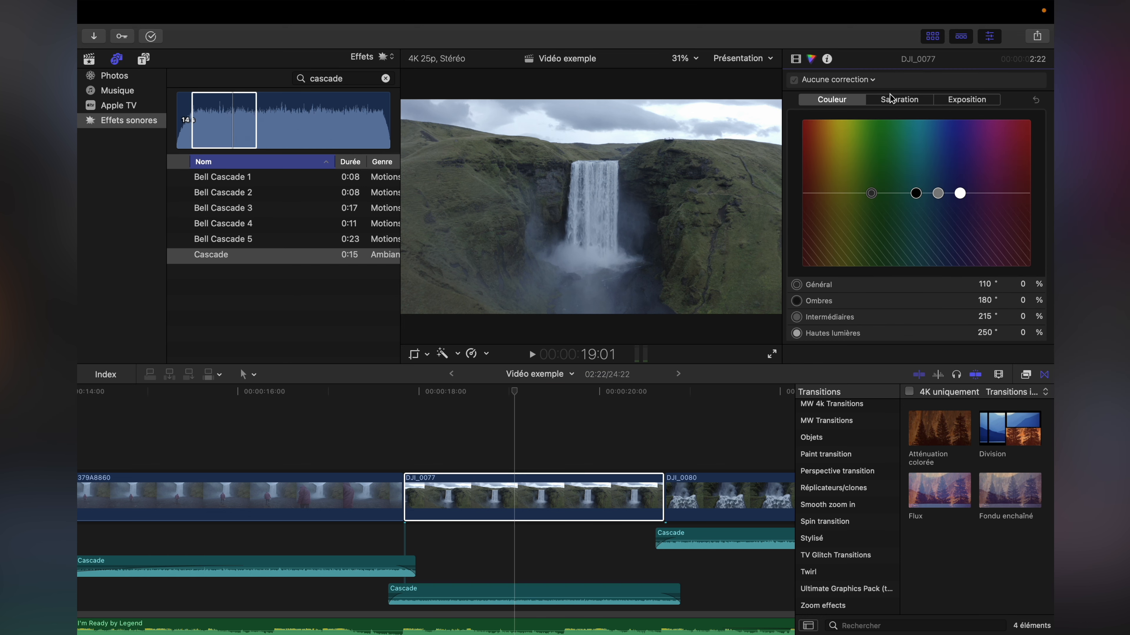
pyautogui.click(898, 100)
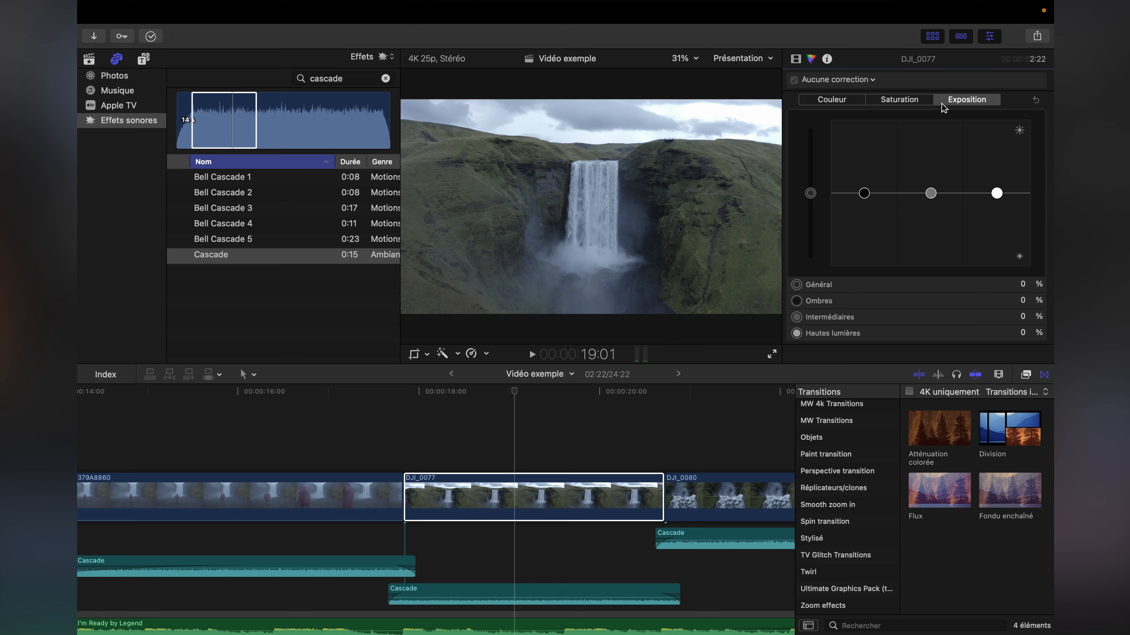
# Step: Set the exposure of DJI_0077 to -11% shadows, 3% midtones and 24% highlights
pyautogui.click(997, 196)
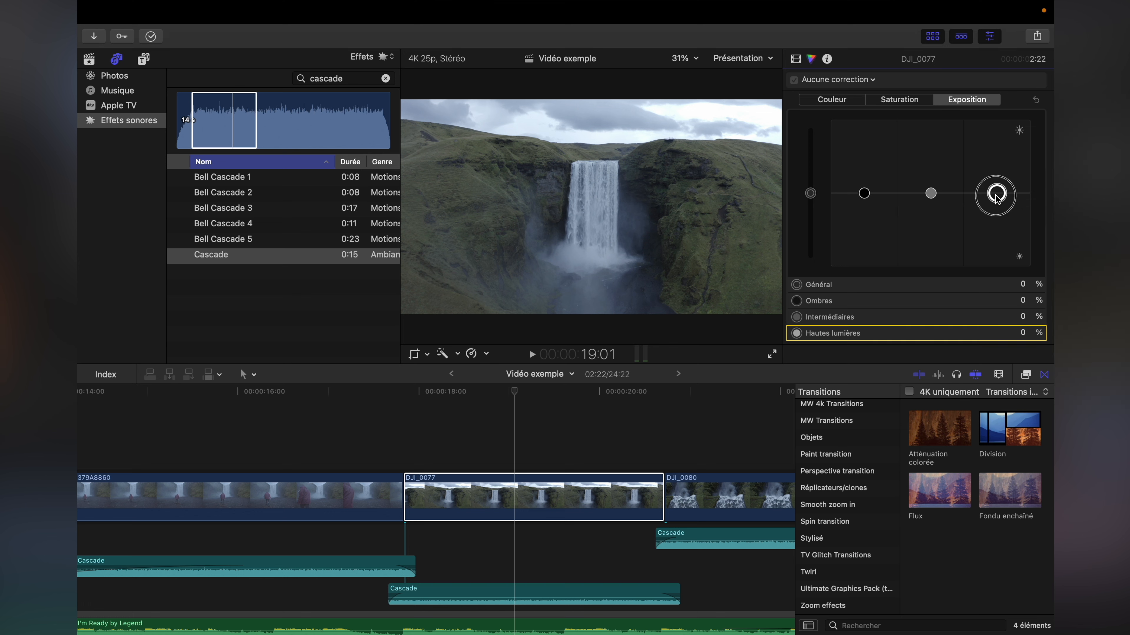
pyautogui.moveTo(996, 198); pyautogui.dragTo(997, 170)
pyautogui.press('super+z')
pyautogui.moveTo(935, 193); pyautogui.dragTo(933, 191)
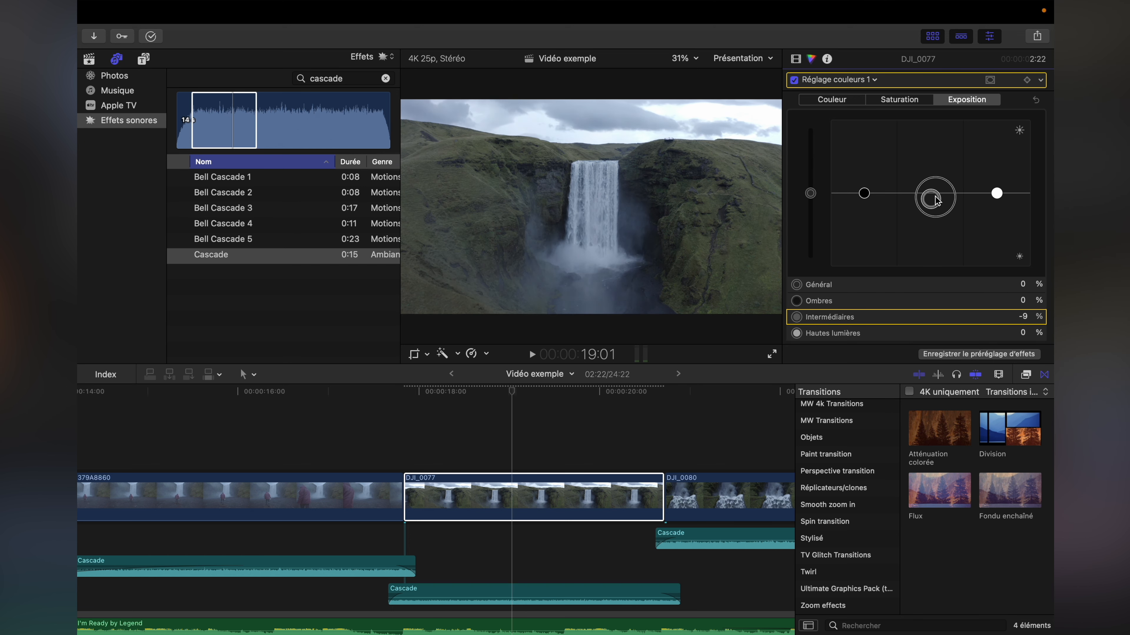
pyautogui.moveTo(864, 194)
pyautogui.mouseDown()
pyautogui.moveTo(864, 215)
pyautogui.moveTo(864, 158)
pyautogui.moveTo(864, 193)
pyautogui.mouseUp()
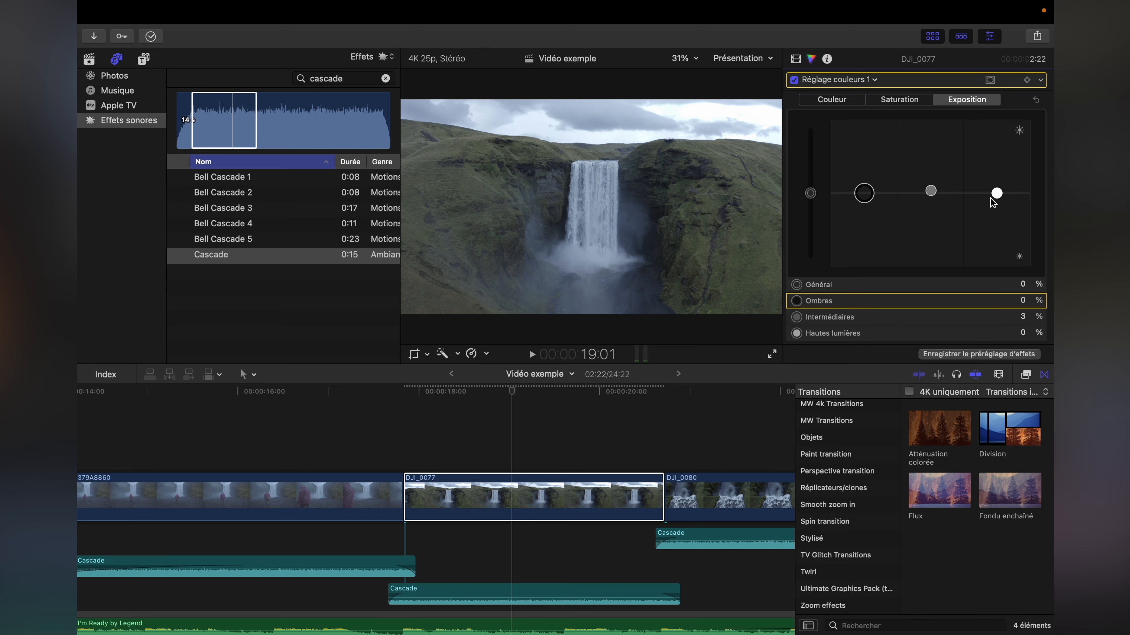
pyautogui.moveTo(999, 196); pyautogui.dragTo(998, 177)
pyautogui.moveTo(867, 194); pyautogui.dragTo(869, 208)
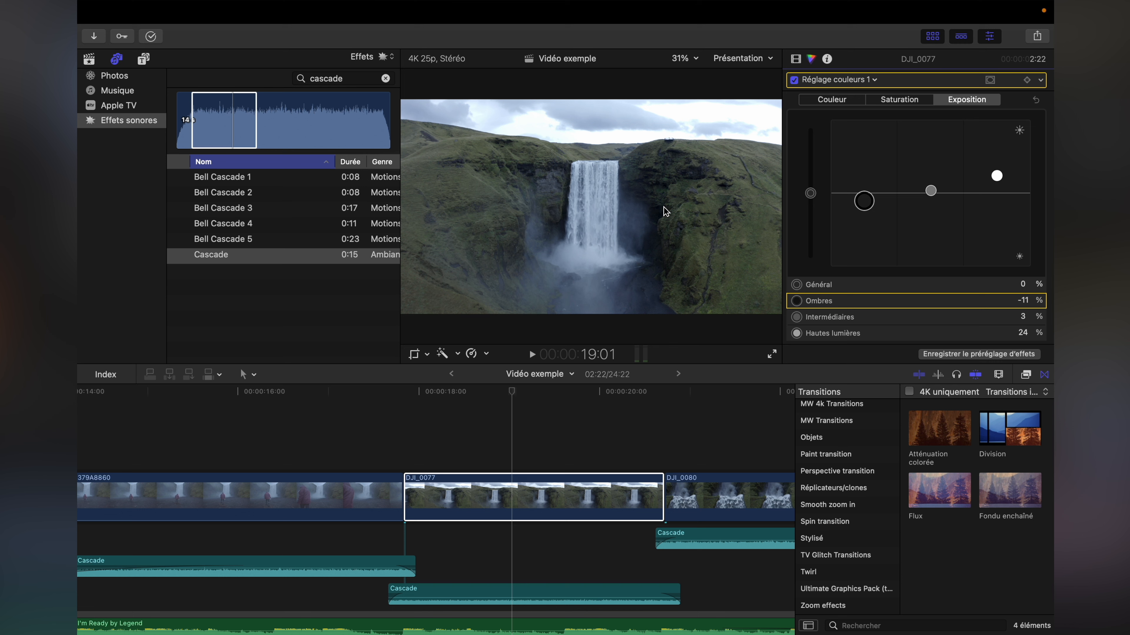
pyautogui.click(931, 192)
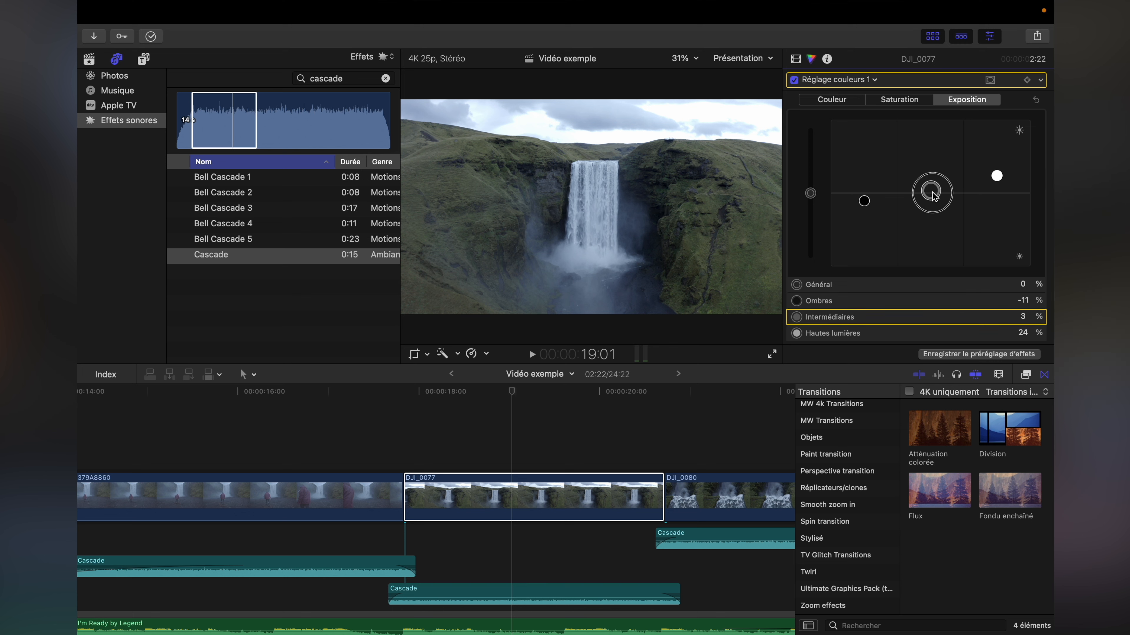
# Step: Raise the overall saturation of DJI_0077 to 66% and tint its midtones orange at 29° and 10%
pyautogui.click(895, 101)
pyautogui.moveTo(810, 193); pyautogui.dragTo(808, 162)
pyautogui.click(836, 100)
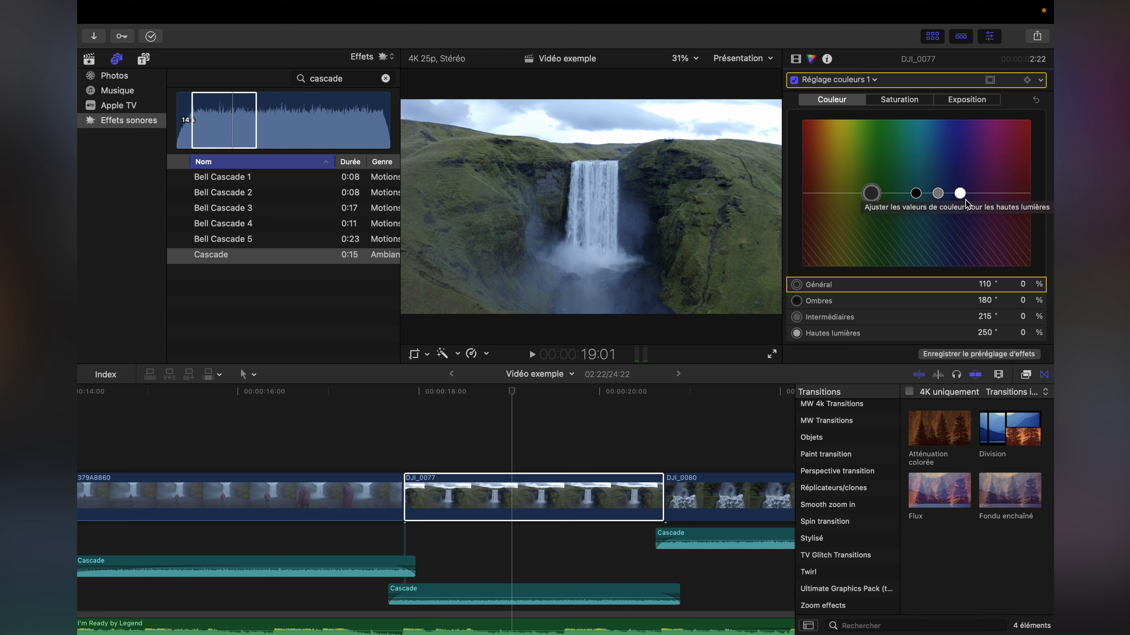
pyautogui.moveTo(960, 193)
pyautogui.mouseDown()
pyautogui.moveTo(961, 139)
pyautogui.moveTo(966, 252)
pyautogui.moveTo(961, 178)
pyautogui.mouseUp()
pyautogui.press('super+z')
pyautogui.moveTo(938, 193); pyautogui.dragTo(909, 177)
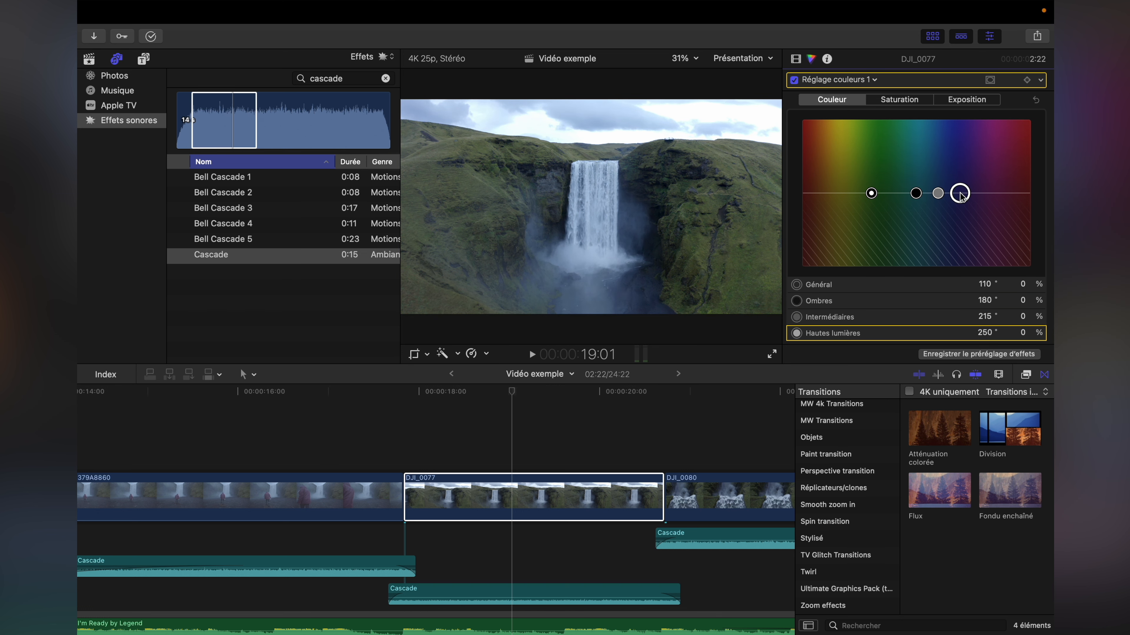
pyautogui.moveTo(961, 193); pyautogui.dragTo(817, 179)
pyautogui.moveTo(916, 193); pyautogui.dragTo(954, 179)
pyautogui.click(949, 196)
pyautogui.click(520, 469)
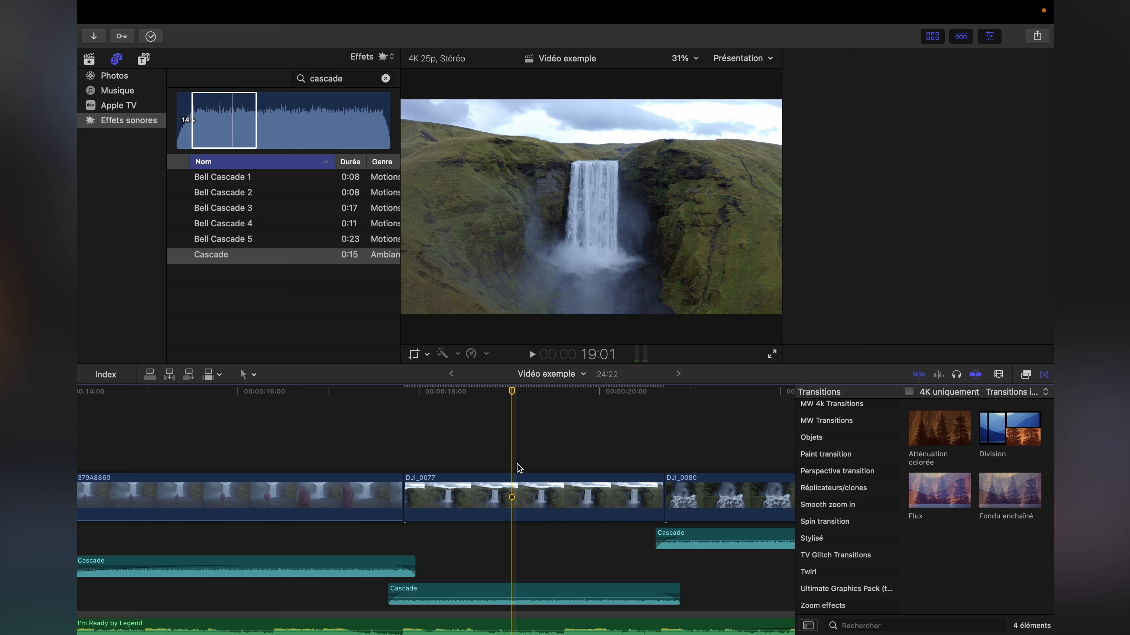
pyautogui.click(524, 492)
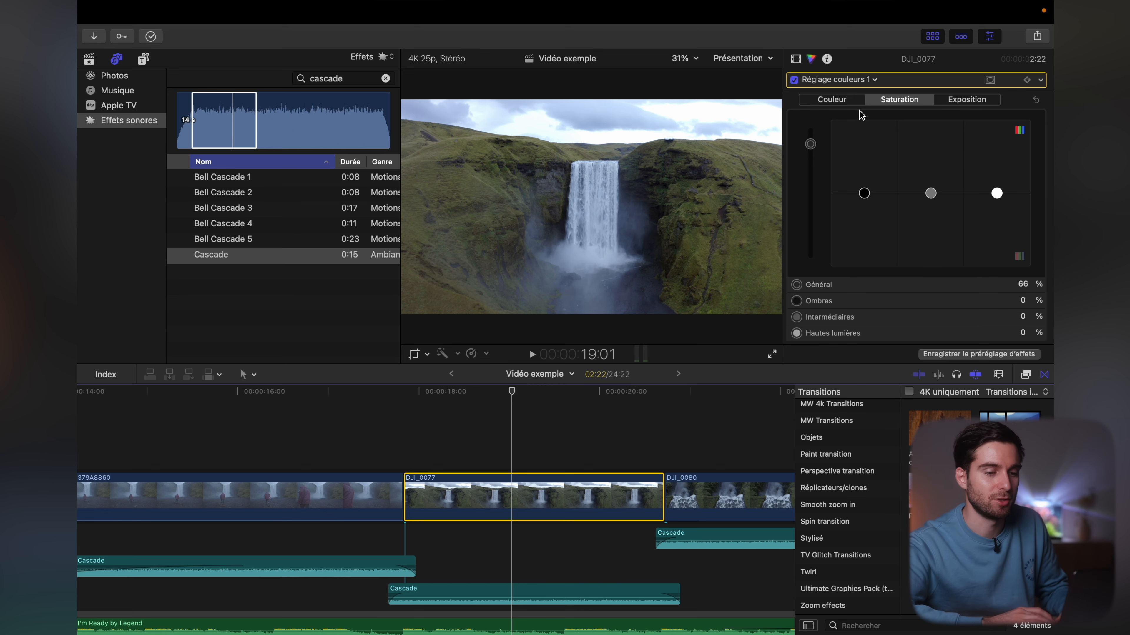
pyautogui.click(847, 103)
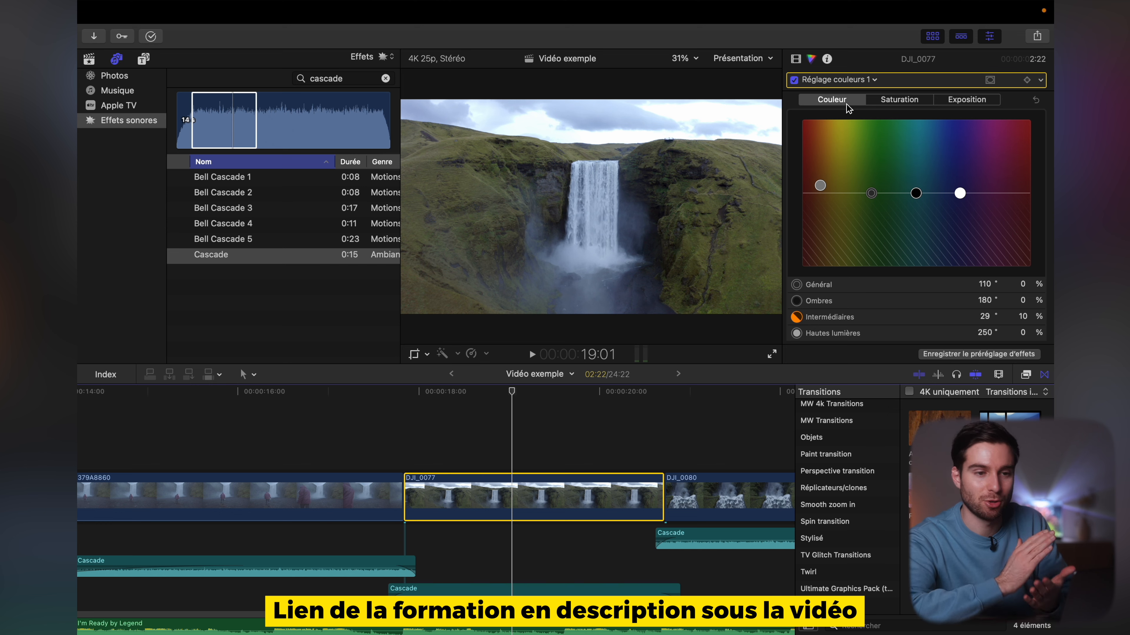
# Step: Set the exposure of 379A8860 to -36% shadows, 9% midtones and 55% highlights
pyautogui.scroll(4, 506, 451)
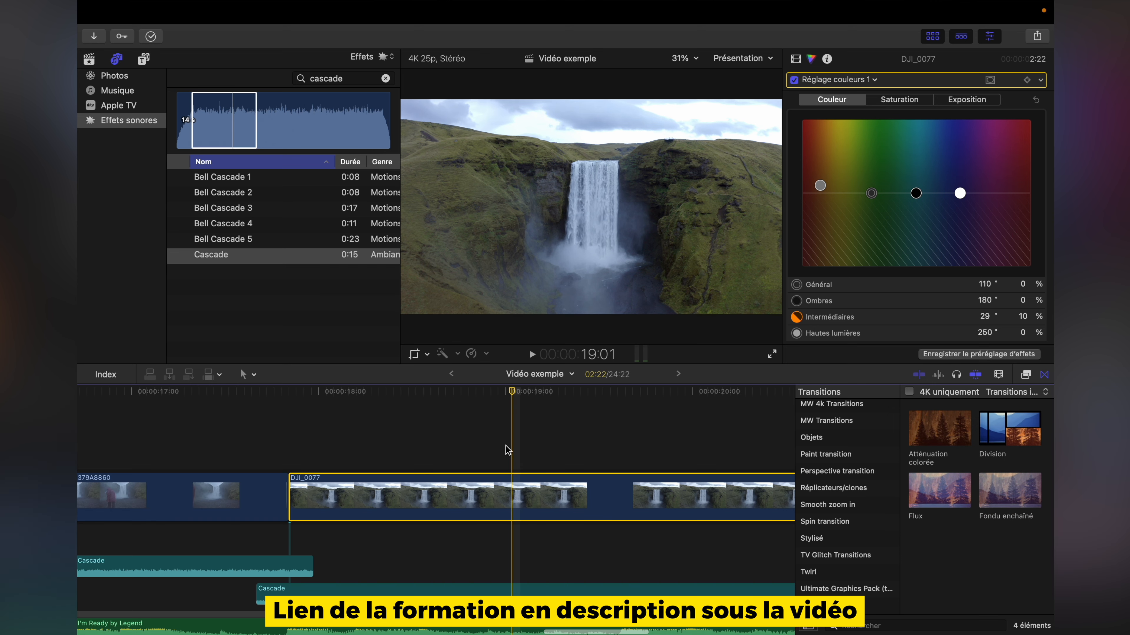
pyautogui.scroll(-6, 506, 450)
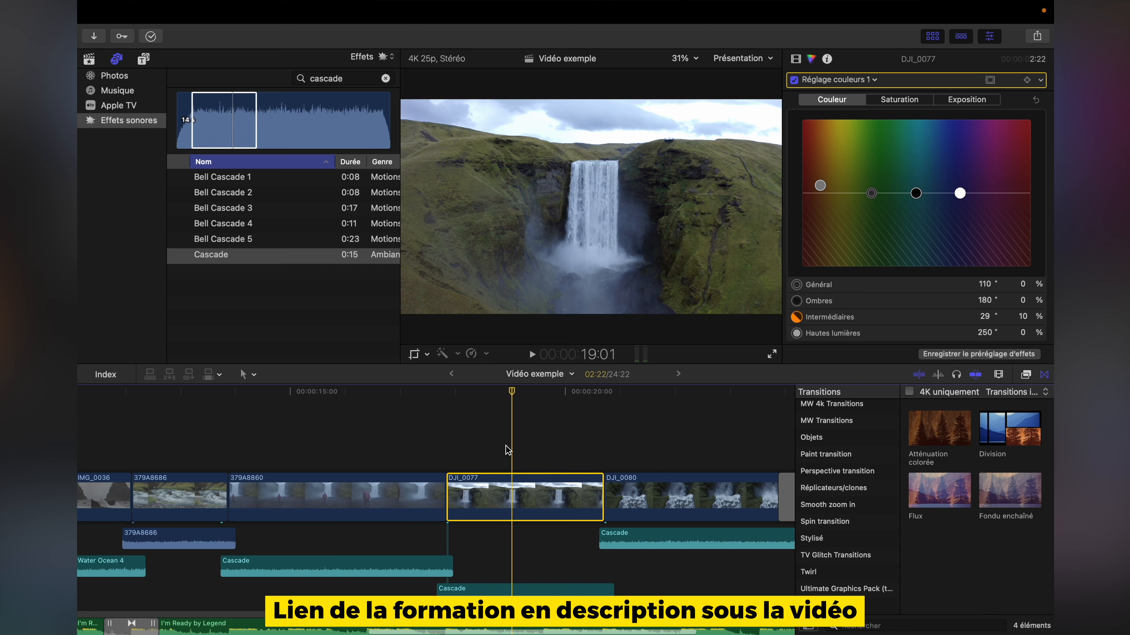
pyautogui.hscroll(-4, 506, 450)
pyautogui.click(486, 470)
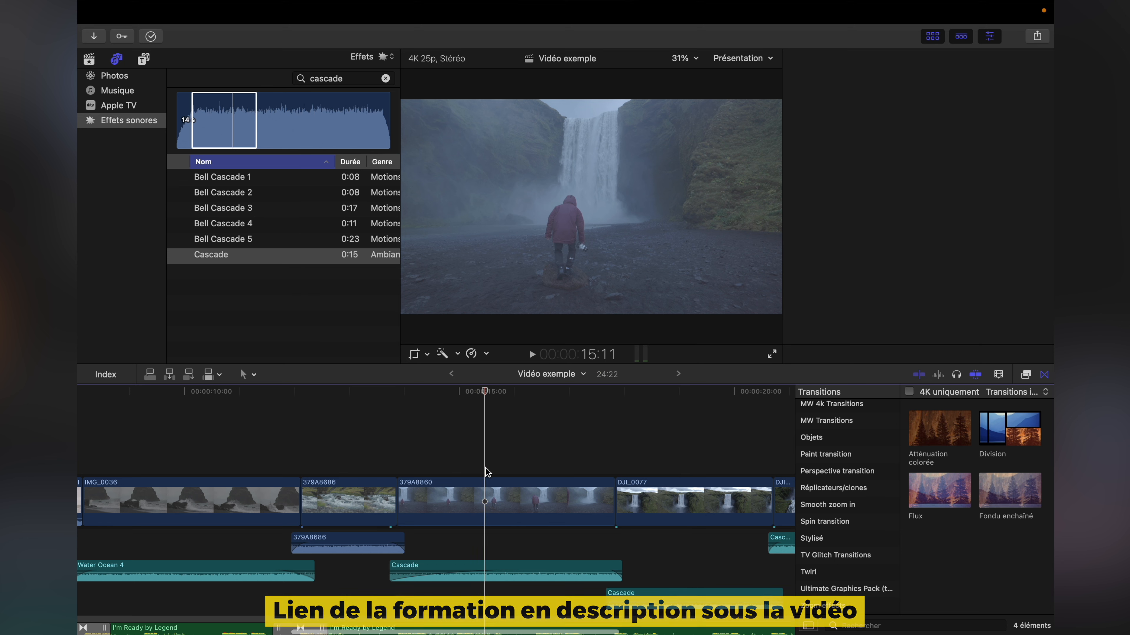
pyautogui.click(458, 490)
pyautogui.click(974, 100)
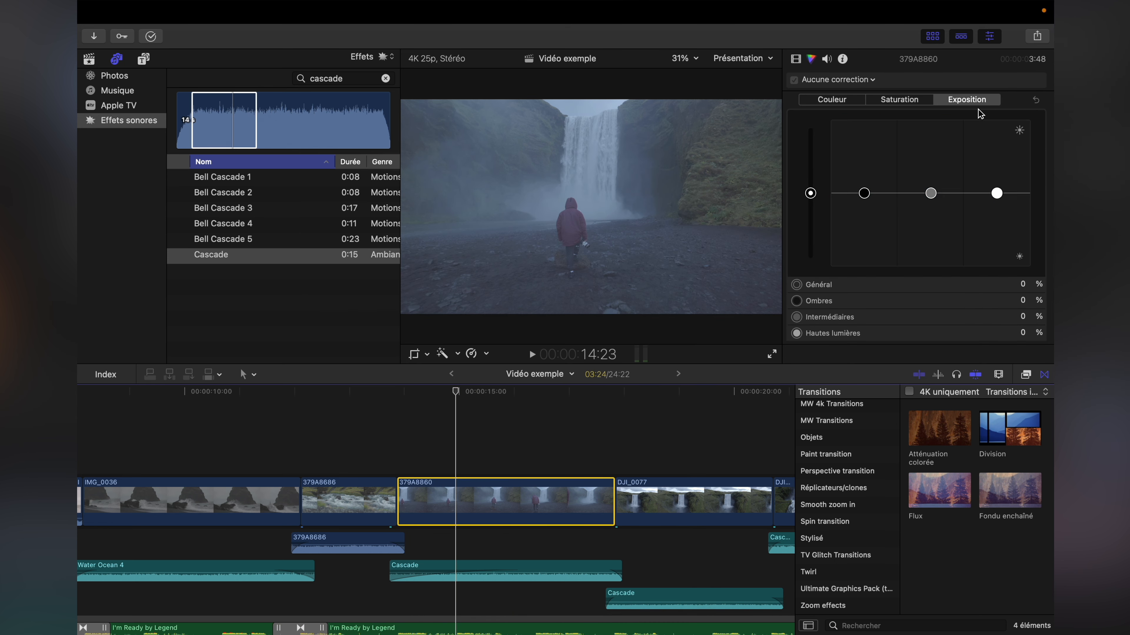
pyautogui.moveTo(998, 193); pyautogui.dragTo(996, 153)
pyautogui.moveTo(865, 193); pyautogui.dragTo(866, 220)
pyautogui.moveTo(931, 193); pyautogui.dragTo(930, 183)
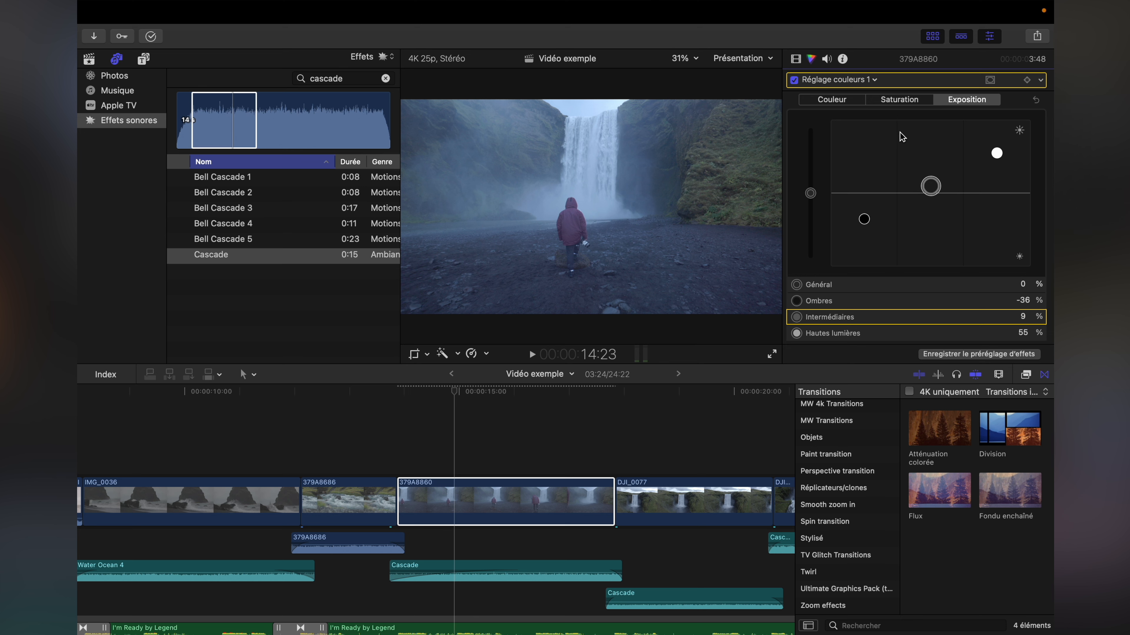
# Step: Raise the overall saturation of 379A8860 and tint its midtones orange at 29° and 10%
pyautogui.click(899, 99)
pyautogui.moveTo(811, 193); pyautogui.dragTo(810, 149)
pyautogui.click(839, 102)
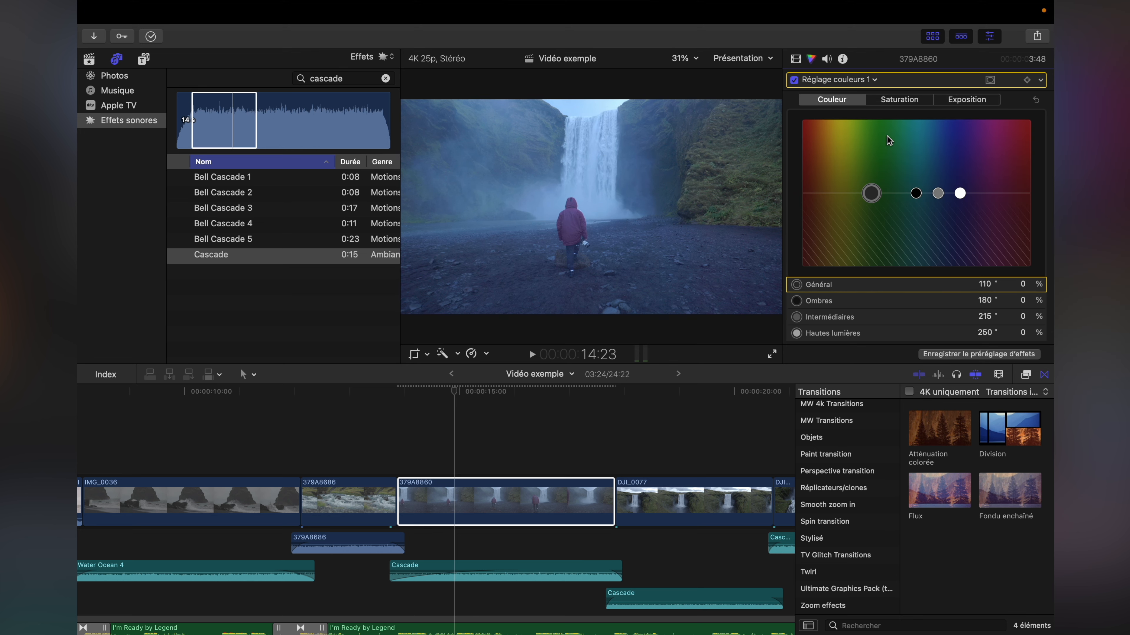
pyautogui.moveTo(930, 193); pyautogui.dragTo(818, 188)
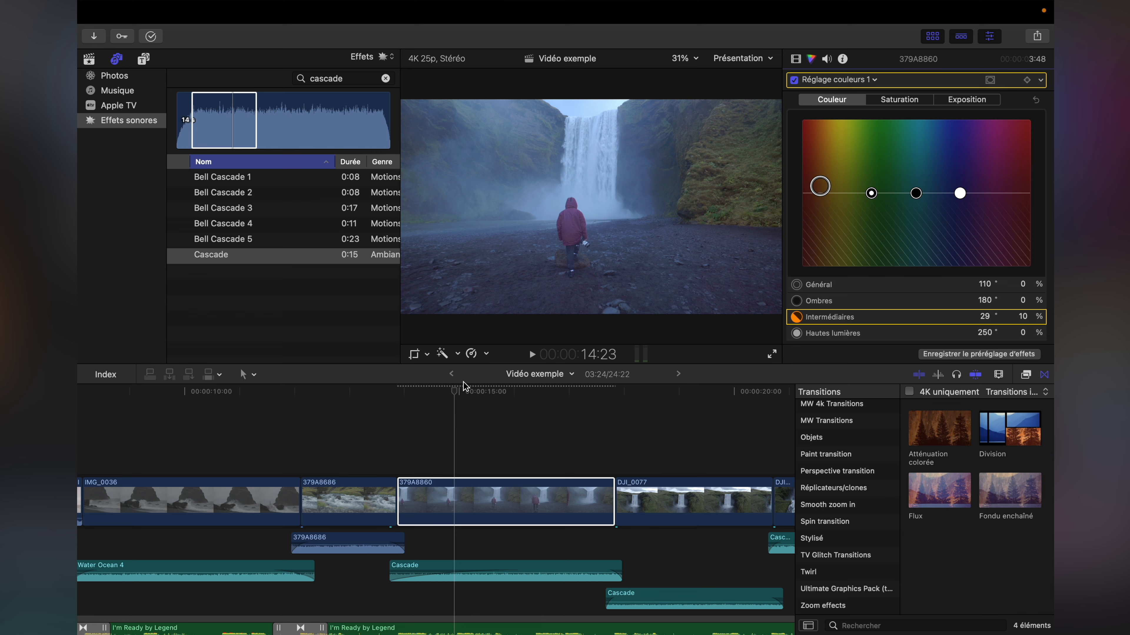
# Step: Compare 379A8860 with its colour correction switched off and on, and view the whole edit in the timeline
pyautogui.click(484, 452)
pyautogui.click(486, 486)
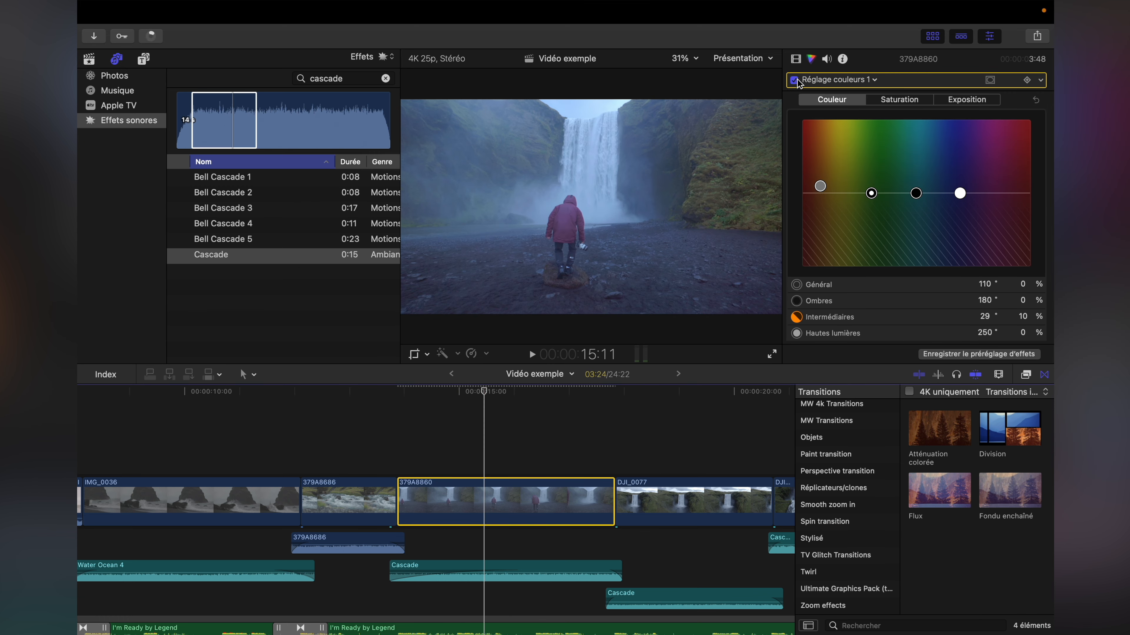
pyautogui.click(794, 81)
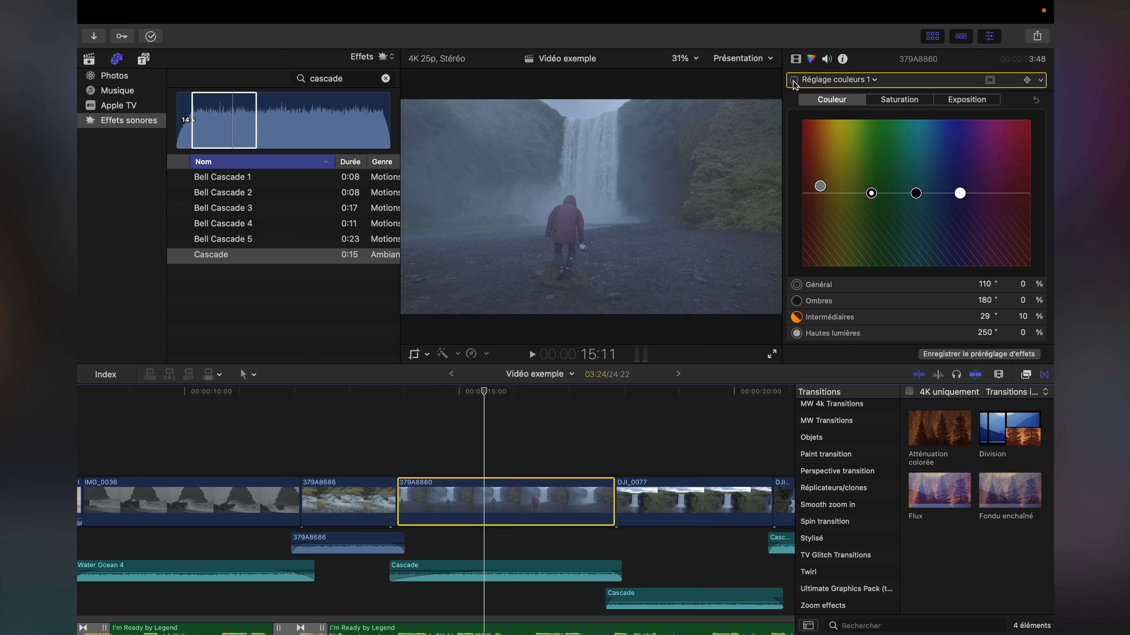
pyautogui.click(794, 80)
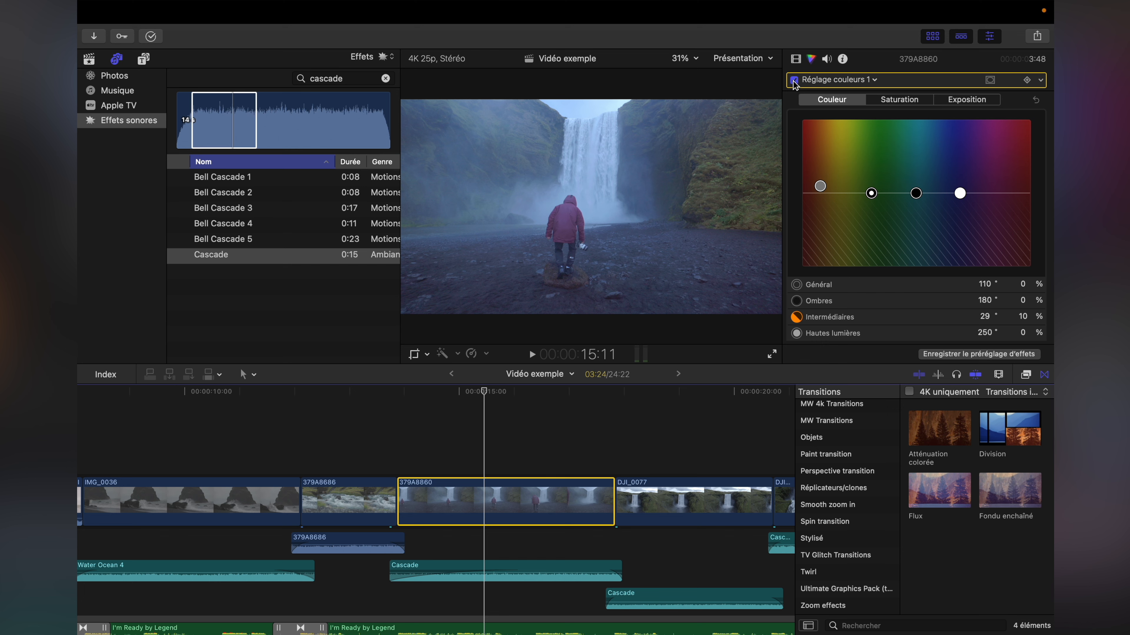
pyautogui.scroll(2, 491, 471)
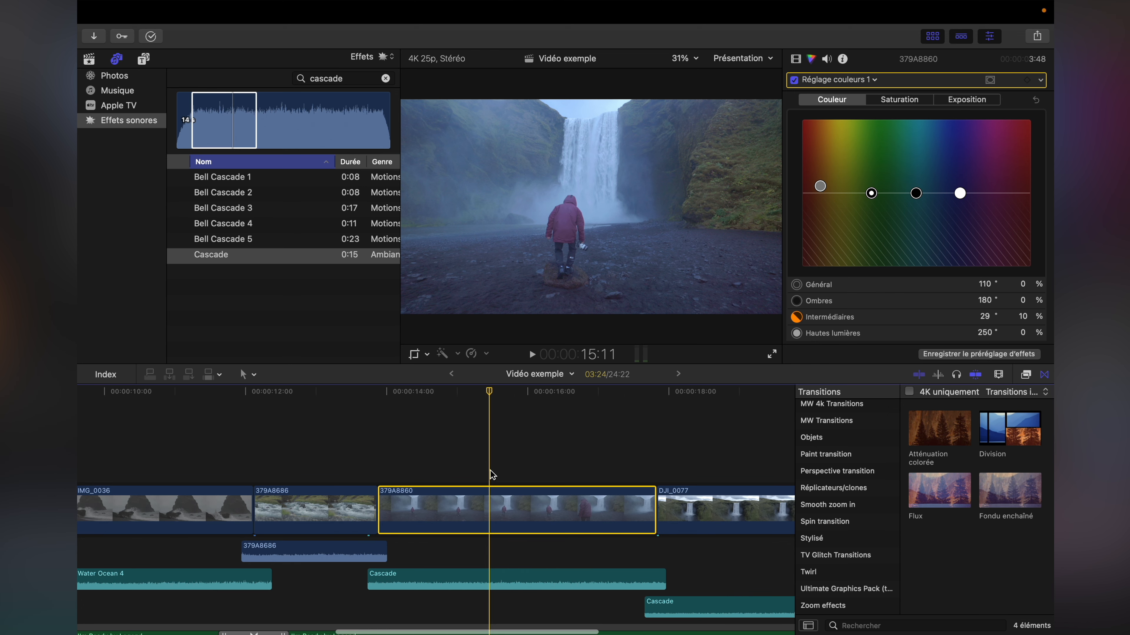
pyautogui.scroll(-4, 491, 471)
pyautogui.hscroll(-1, 490, 470)
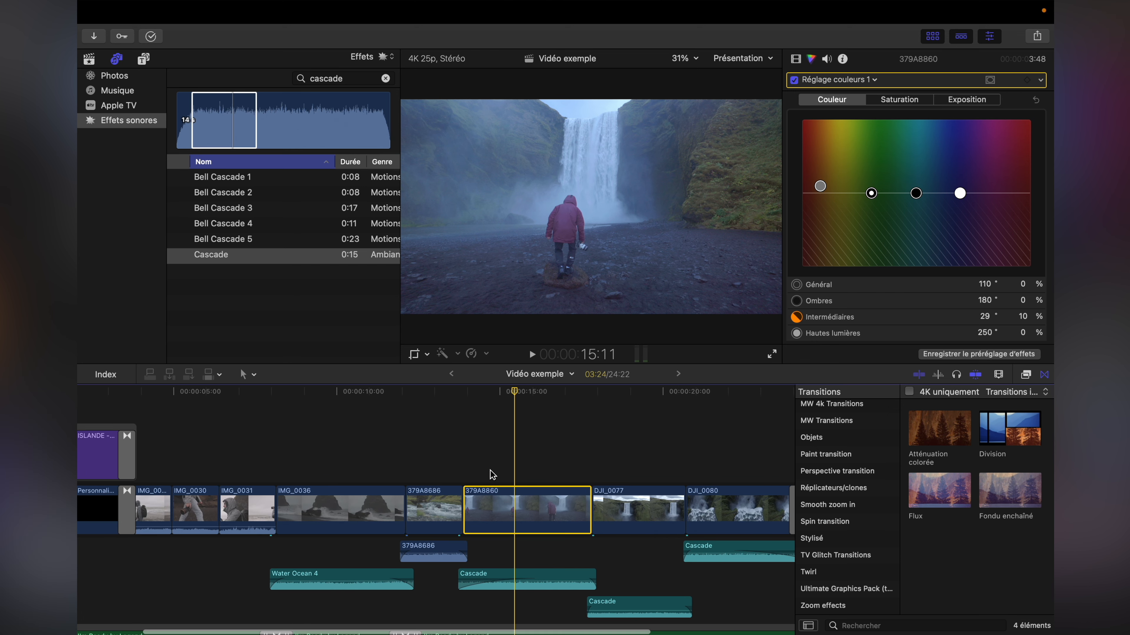
pyautogui.scroll(-3, 492, 475)
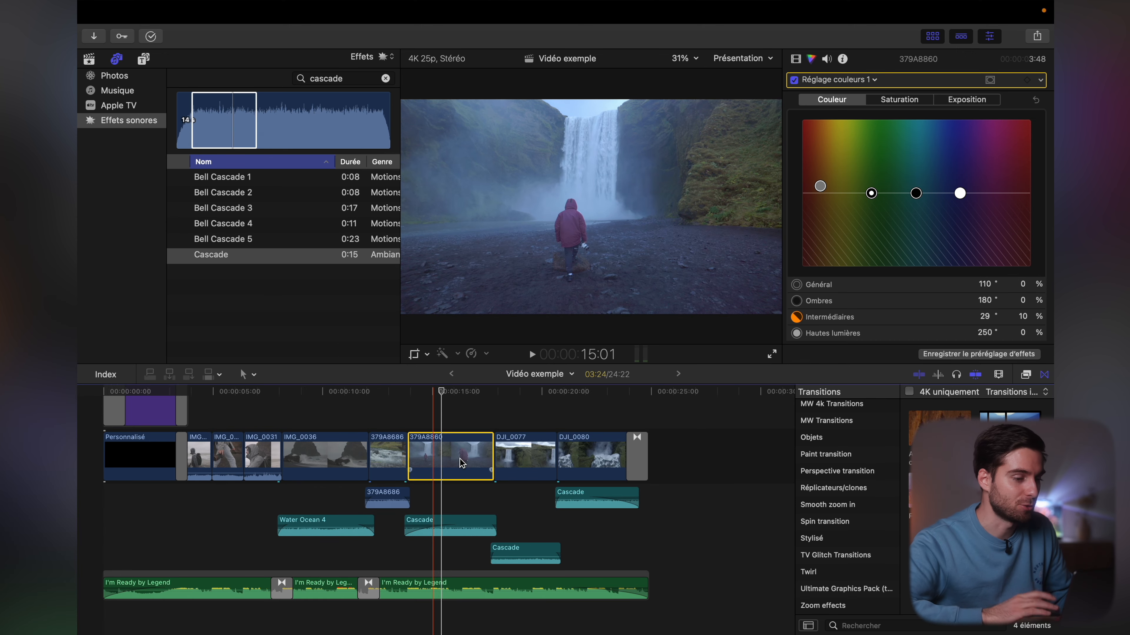
# Step: Open the file export settings for the project and review the title and description of the exported video
pyautogui.click(1037, 37)
pyautogui.press('Escape')
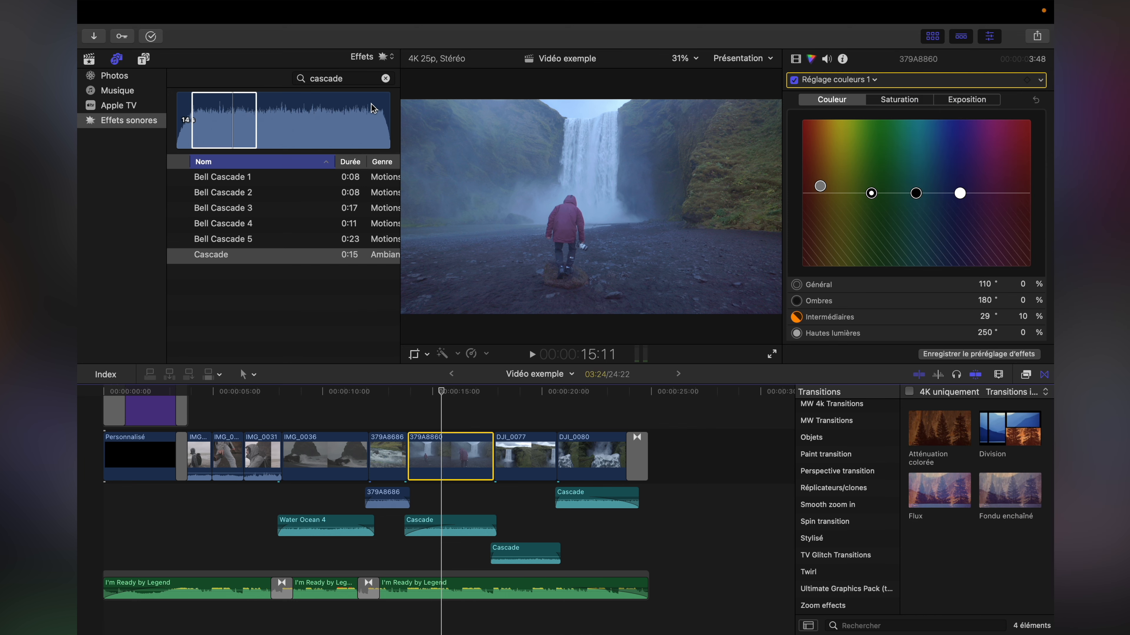
pyautogui.click(192, 12)
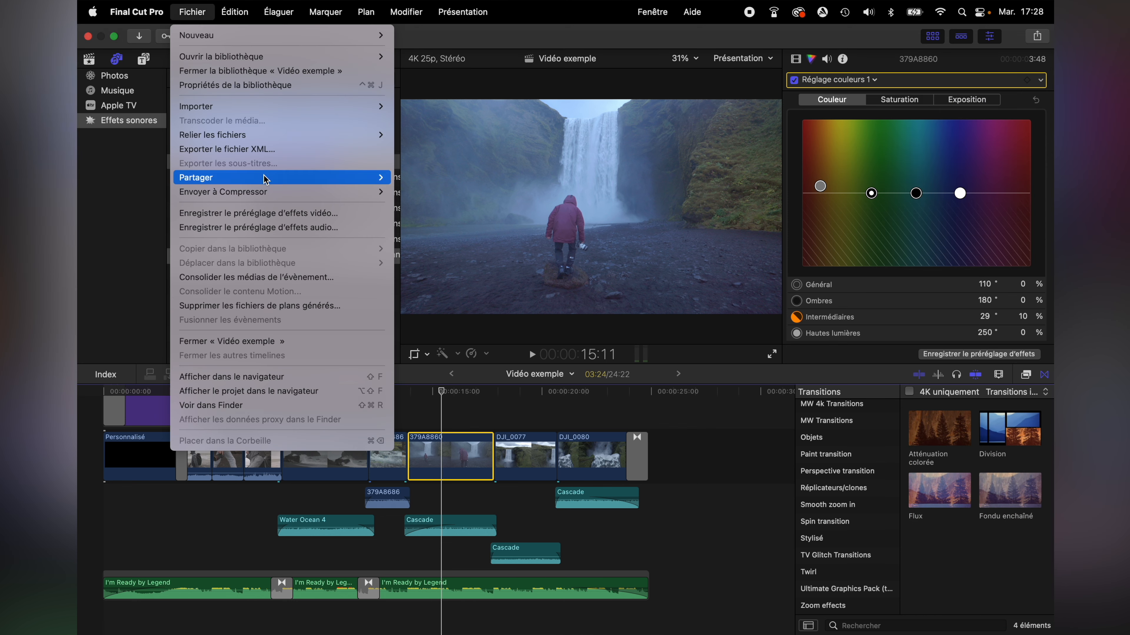
pyautogui.moveTo(267, 177)
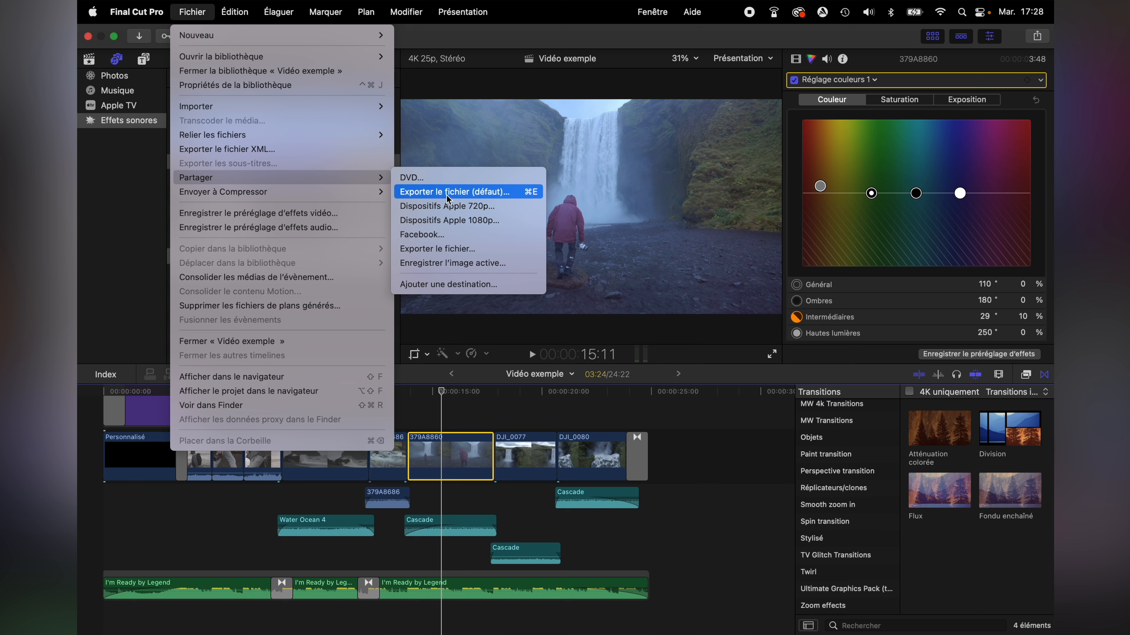
pyautogui.click(456, 249)
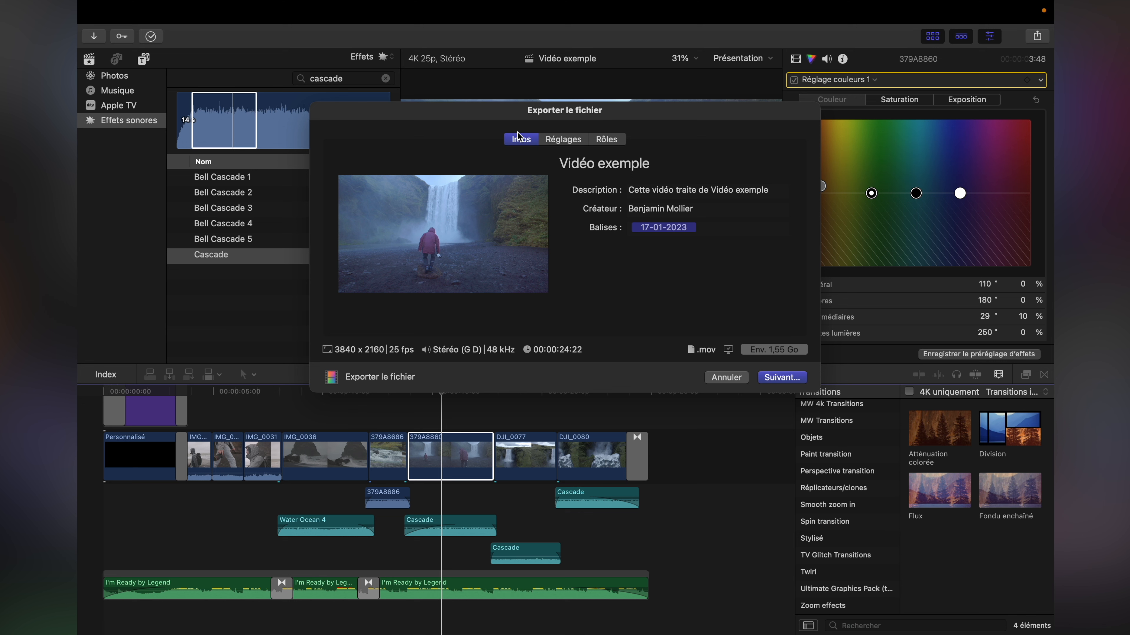
pyautogui.click(613, 166)
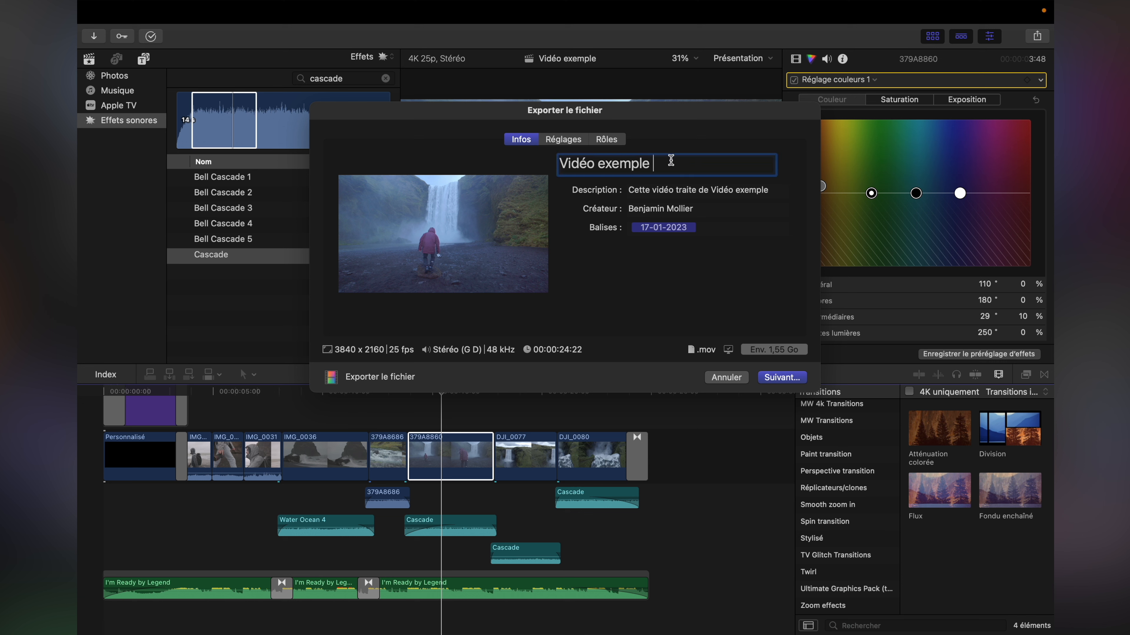
pyautogui.click(676, 191)
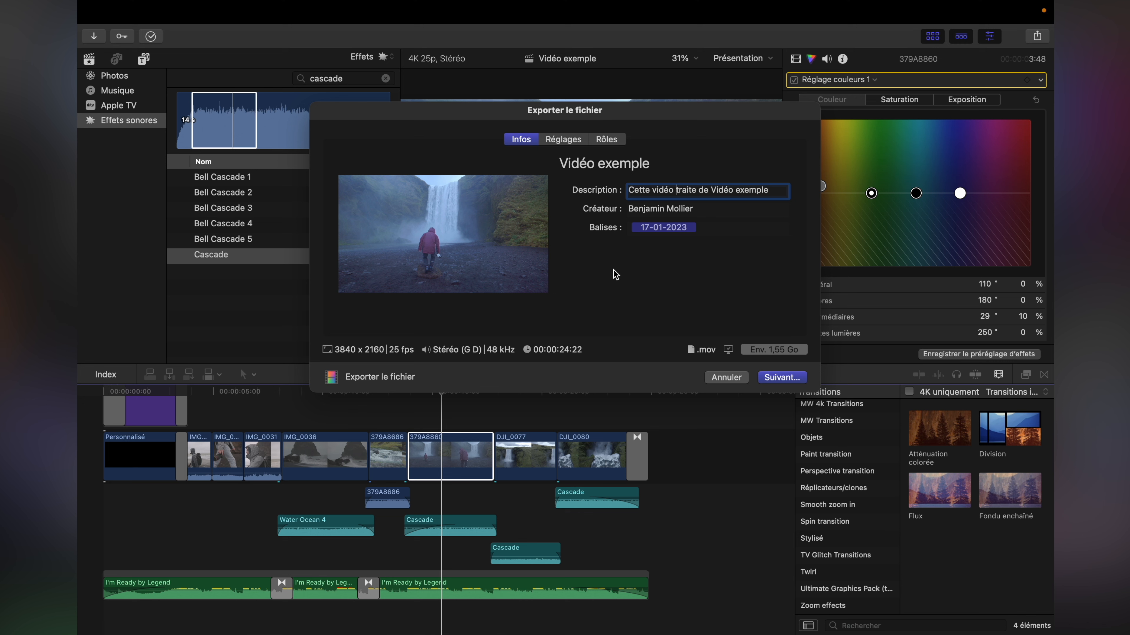
# Step: Keep the export format as Vidéo et audio and set the video codec to H.264
pyautogui.click(559, 142)
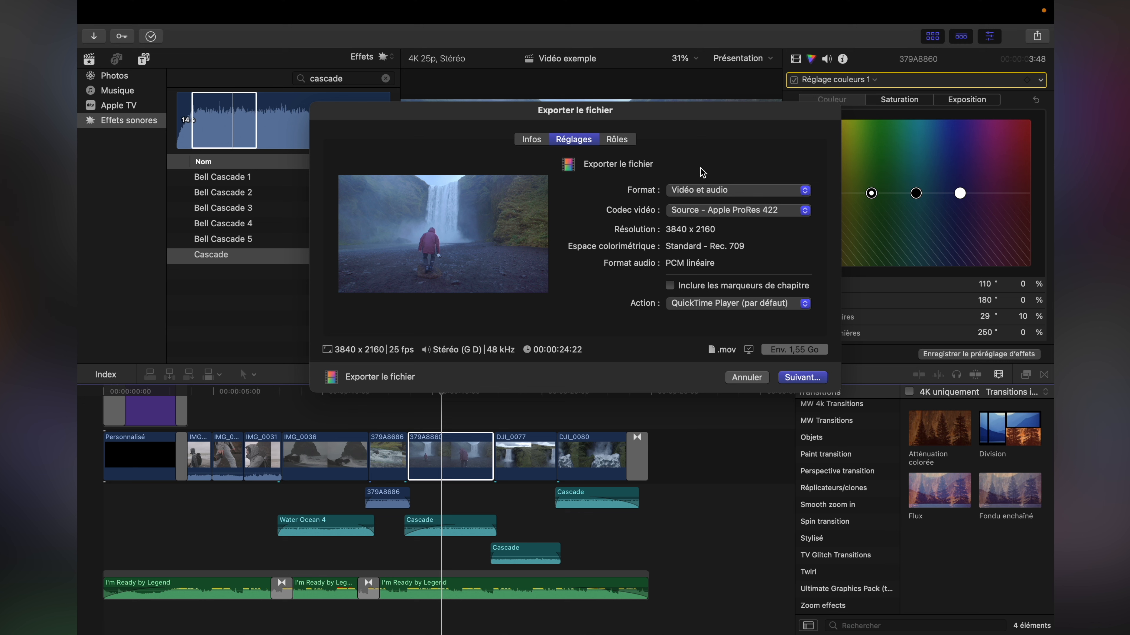
pyautogui.click(714, 191)
pyautogui.click(712, 190)
pyautogui.click(727, 211)
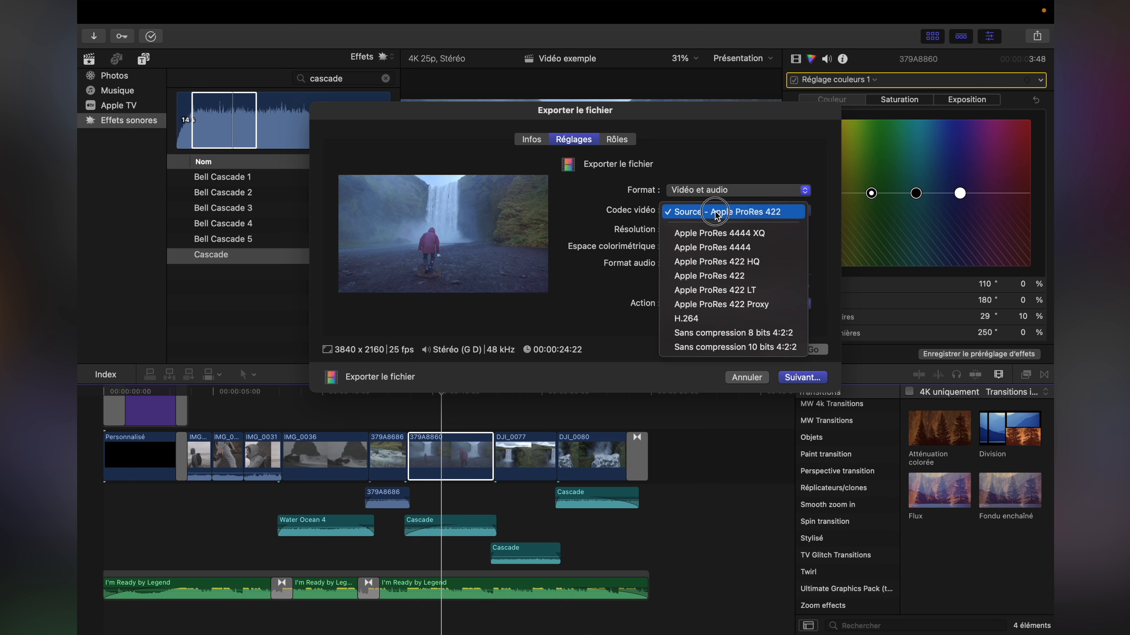
pyautogui.click(698, 319)
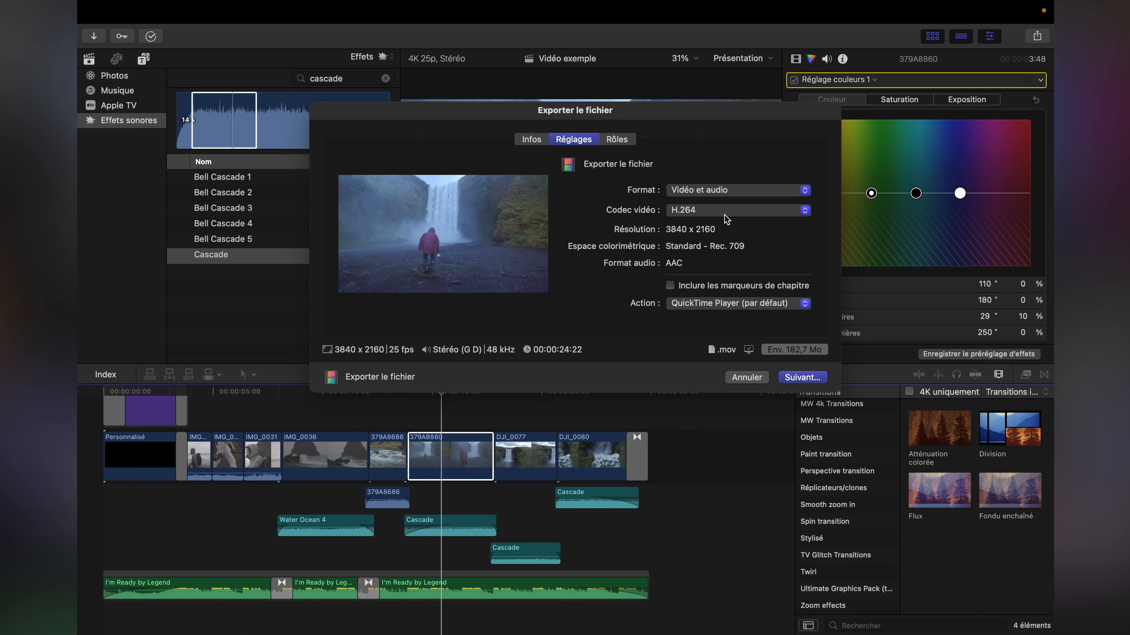
# Step: Try the Ordinateur export format with the Meilleure qualité H.264 codec at 3840 x 2160
pyautogui.click(709, 193)
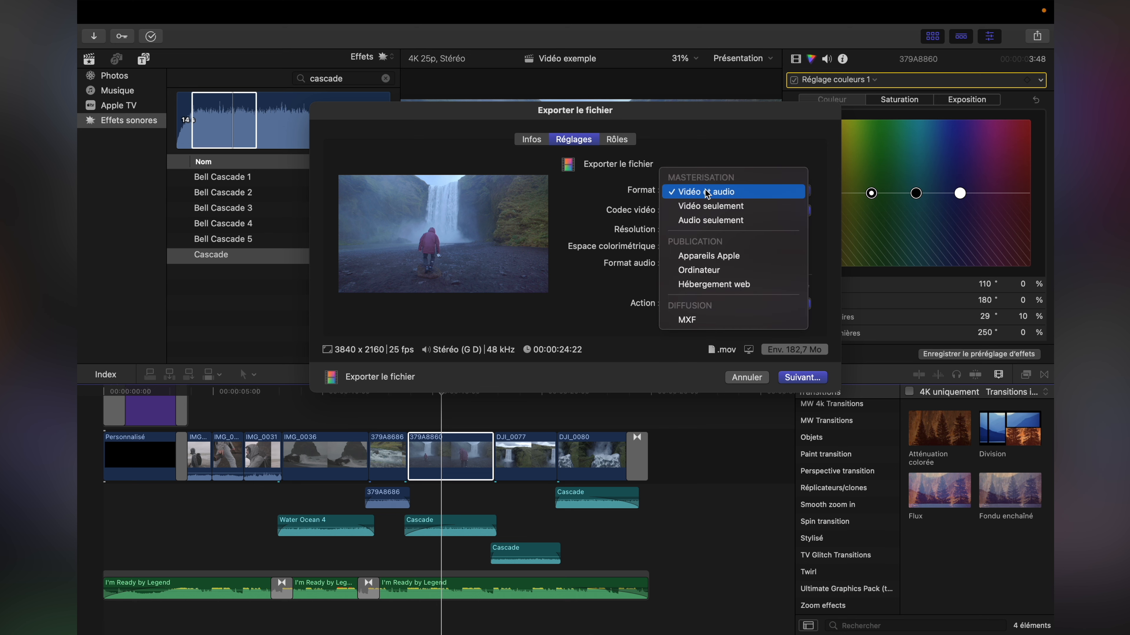
pyautogui.click(702, 271)
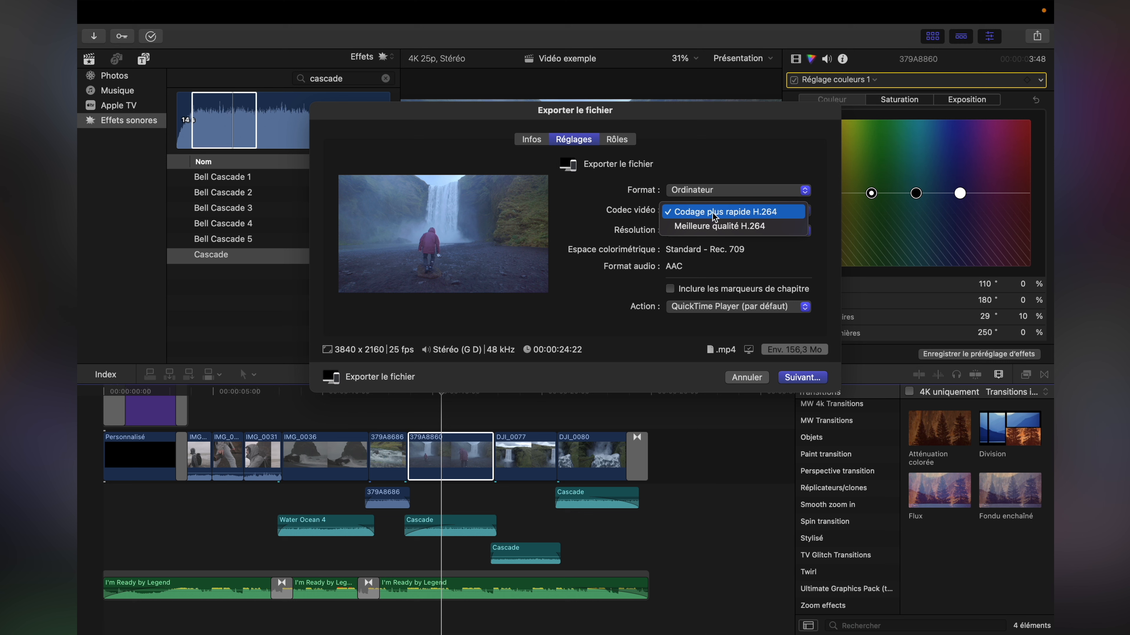
pyautogui.click(714, 227)
pyautogui.click(720, 231)
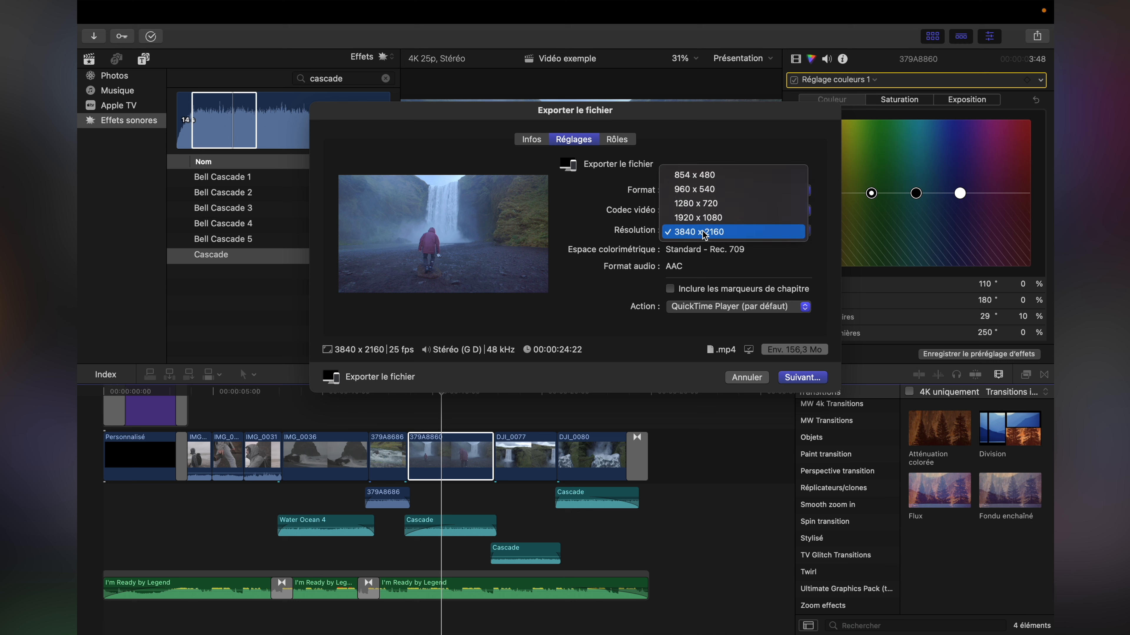
pyautogui.click(681, 230)
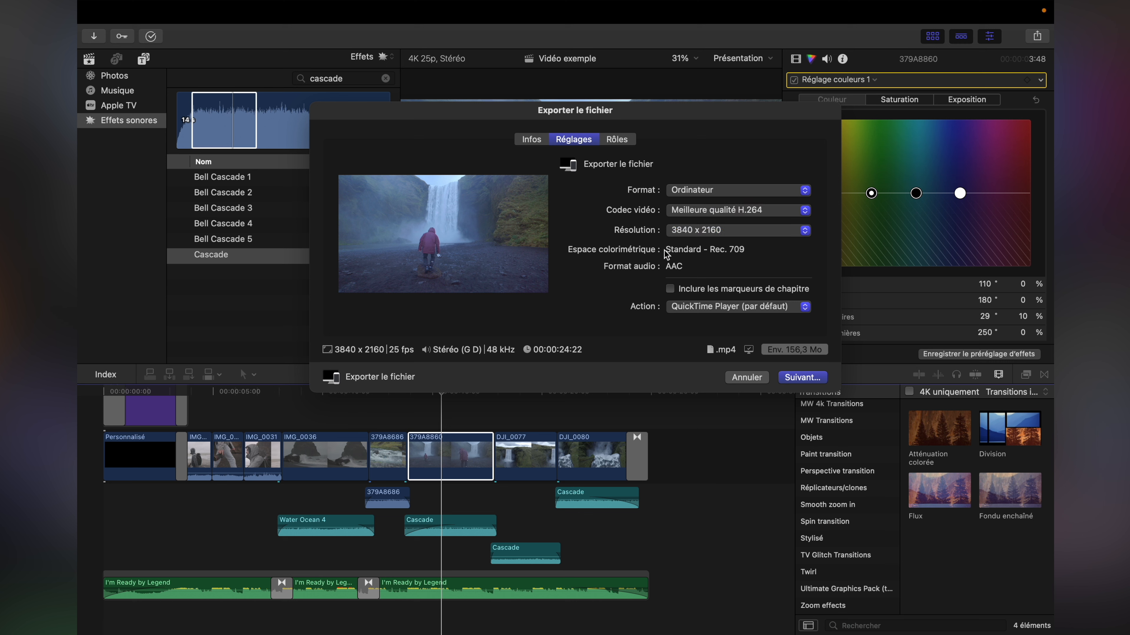
# Step: Return the export format to Vidéo et audio with the H.264 video codec
pyautogui.click(701, 191)
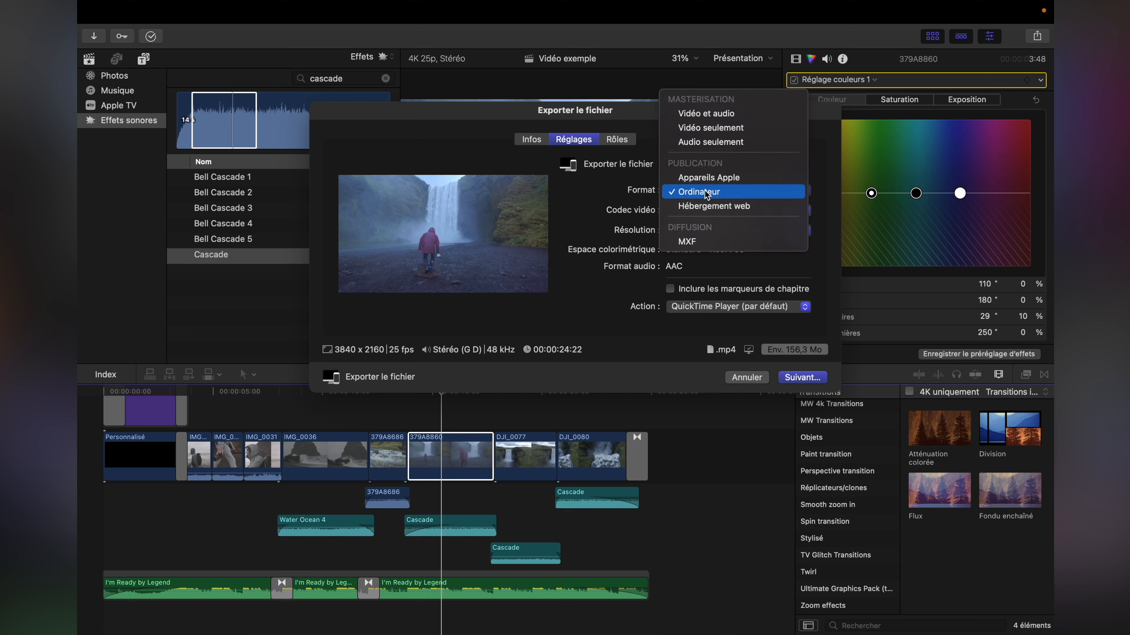
pyautogui.click(706, 118)
pyautogui.click(730, 210)
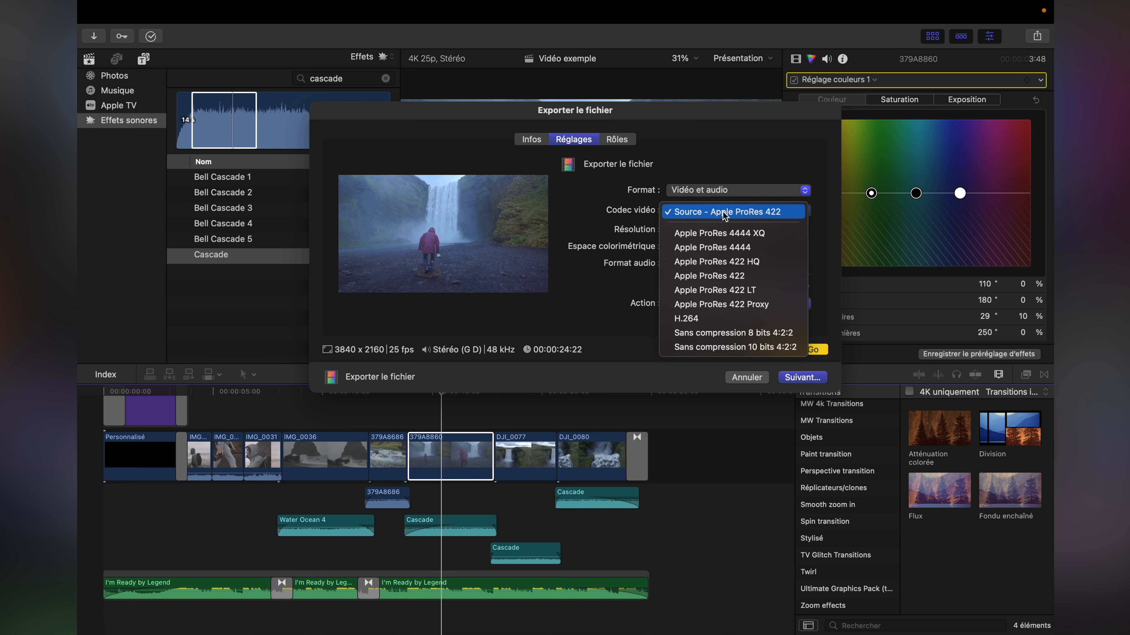
pyautogui.click(702, 319)
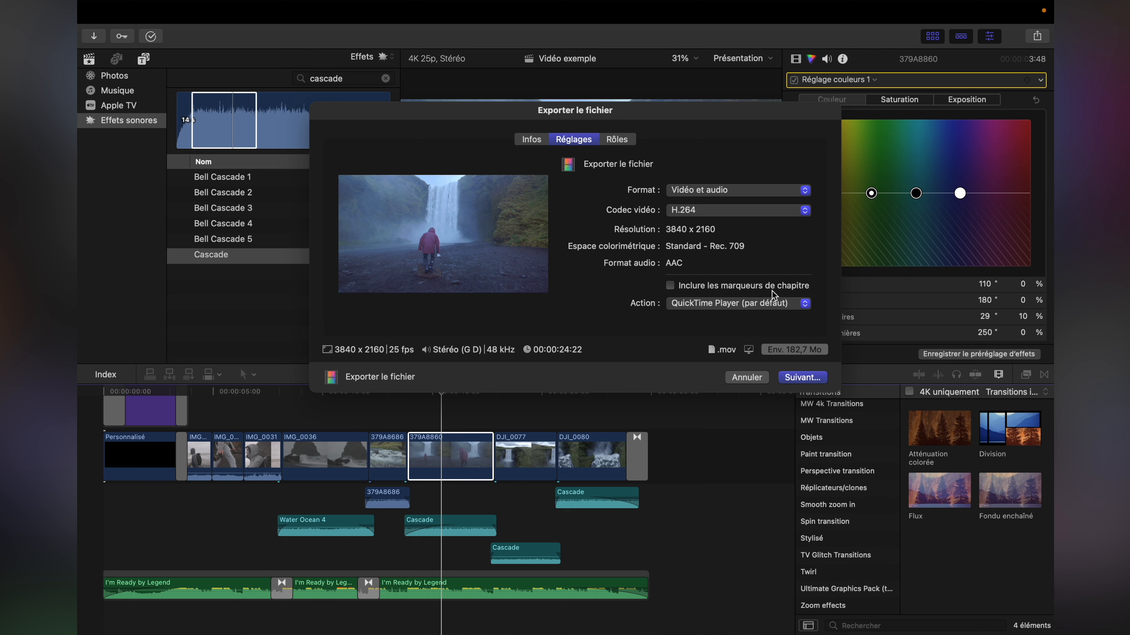
# Step: Export the video as Vidéo exemple into the Vidéo exemple folder on the SanDisk SSD
pyautogui.click(801, 378)
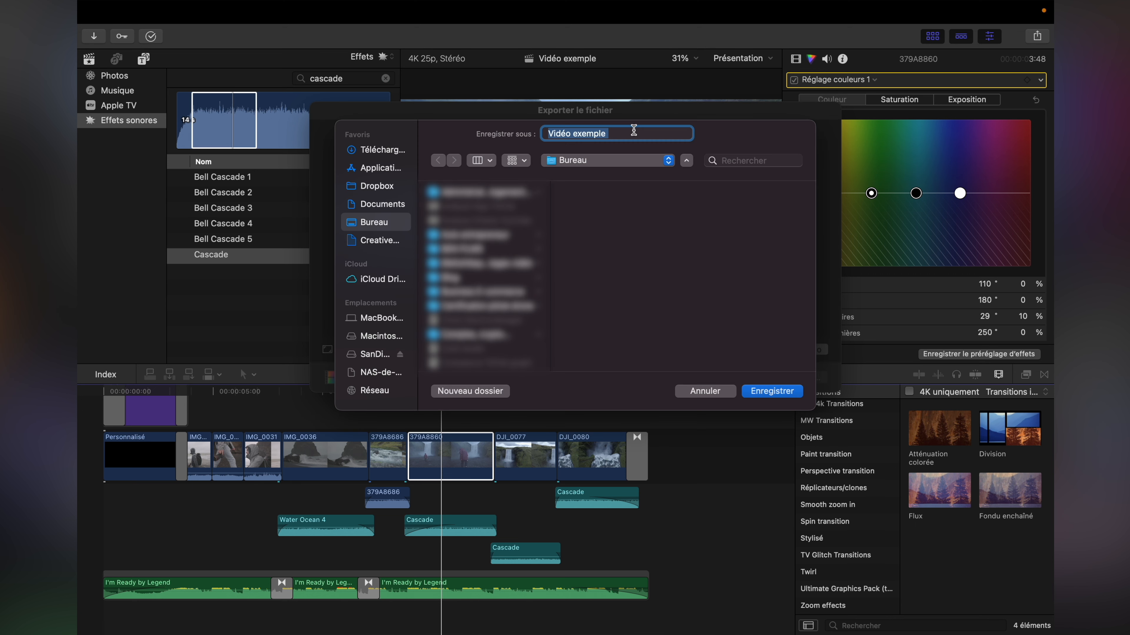
pyautogui.click(378, 354)
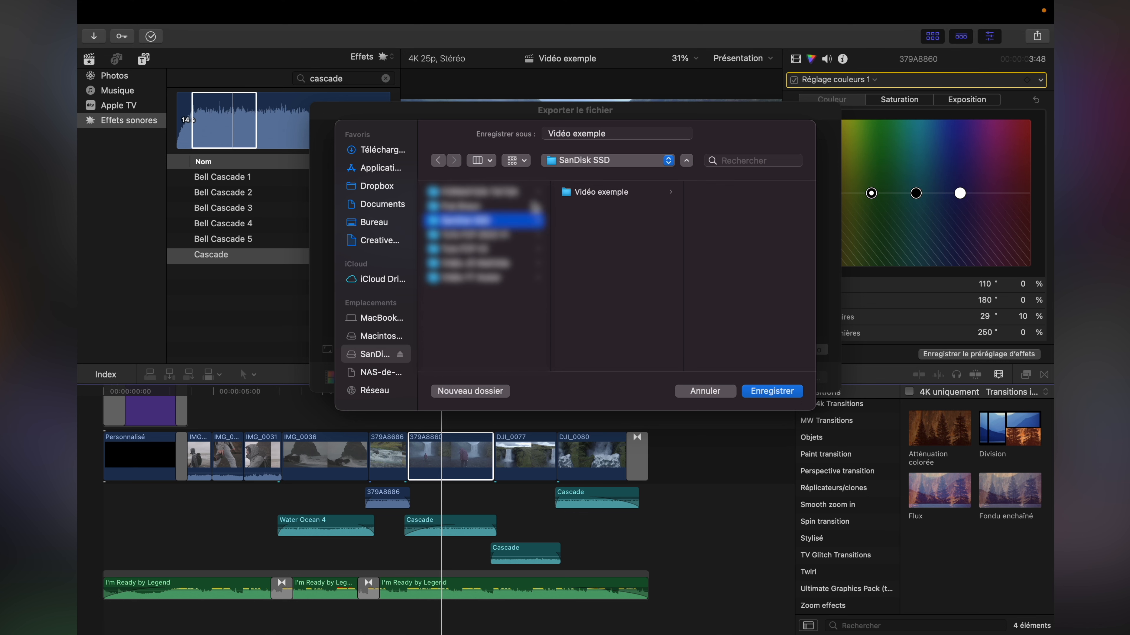
pyautogui.click(617, 193)
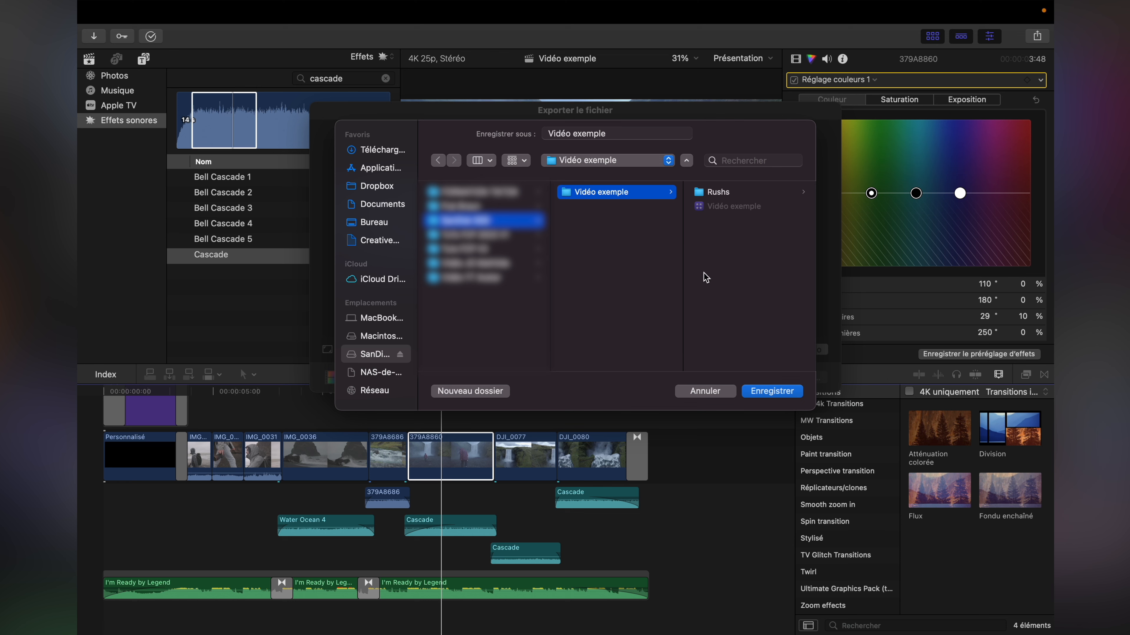
pyautogui.click(772, 391)
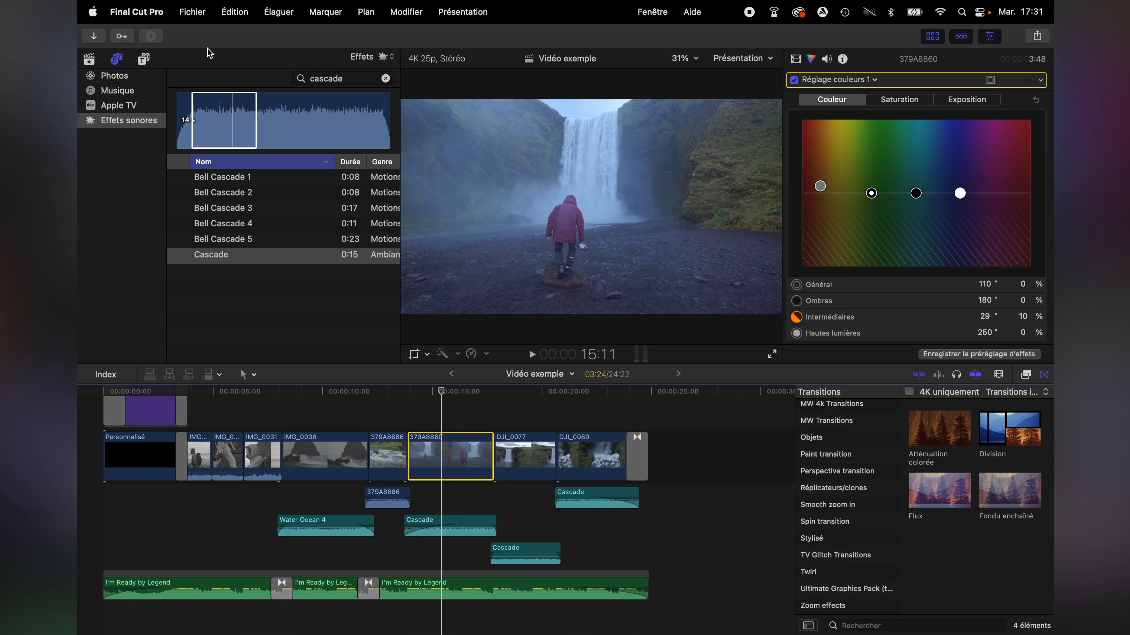
# Step: Check the export's background progress and select the exported Vidéo exemple .mov file in Finder
pyautogui.click(152, 37)
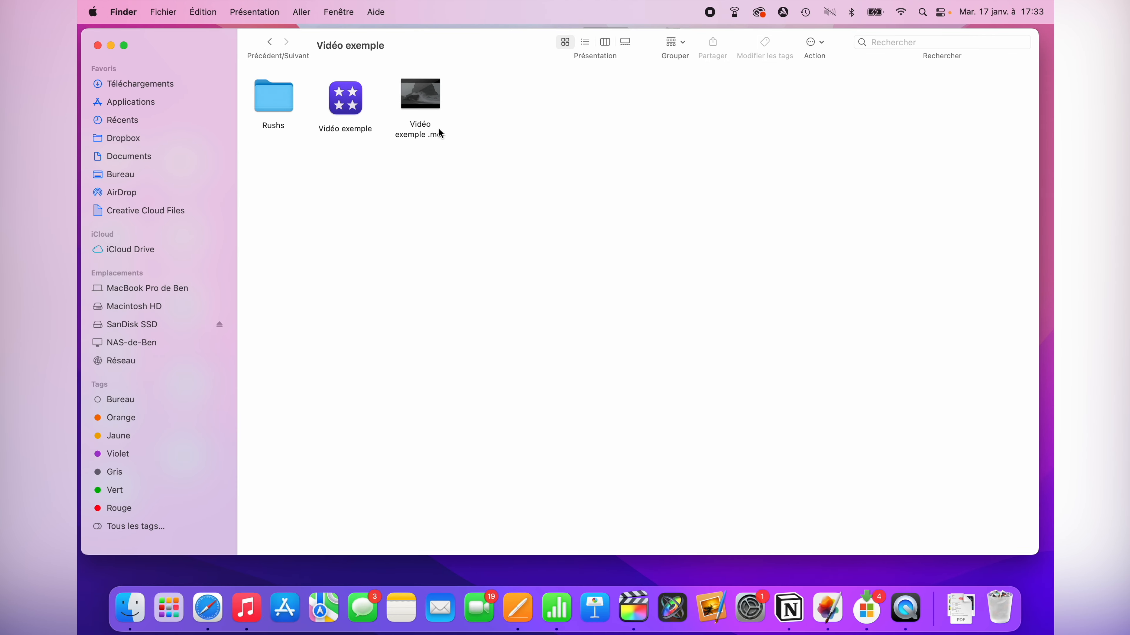
pyautogui.click(436, 109)
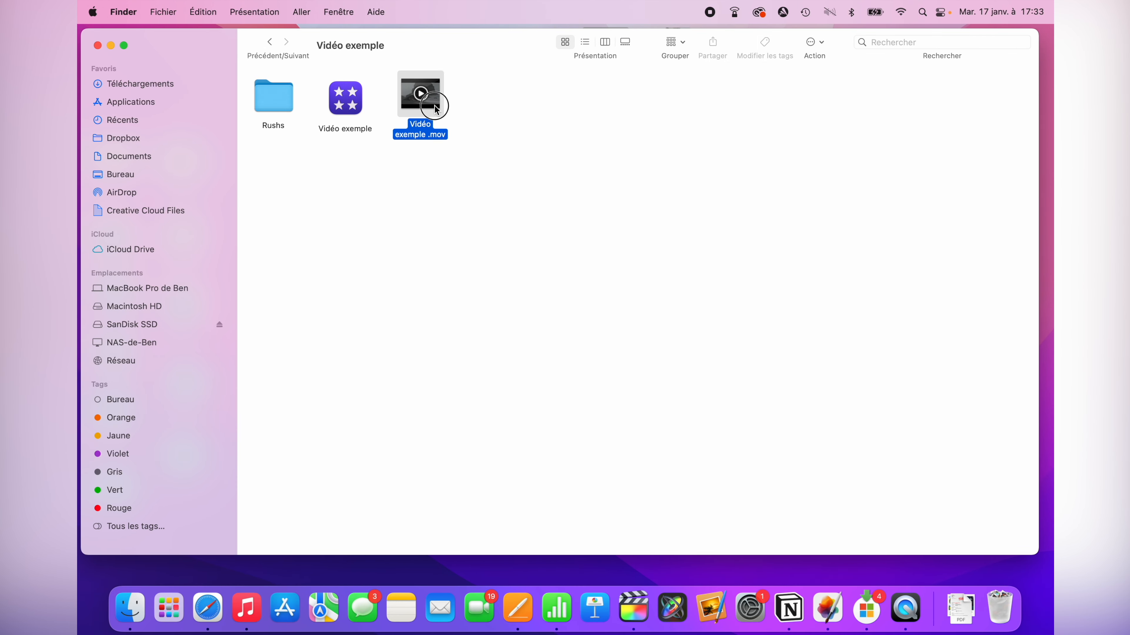